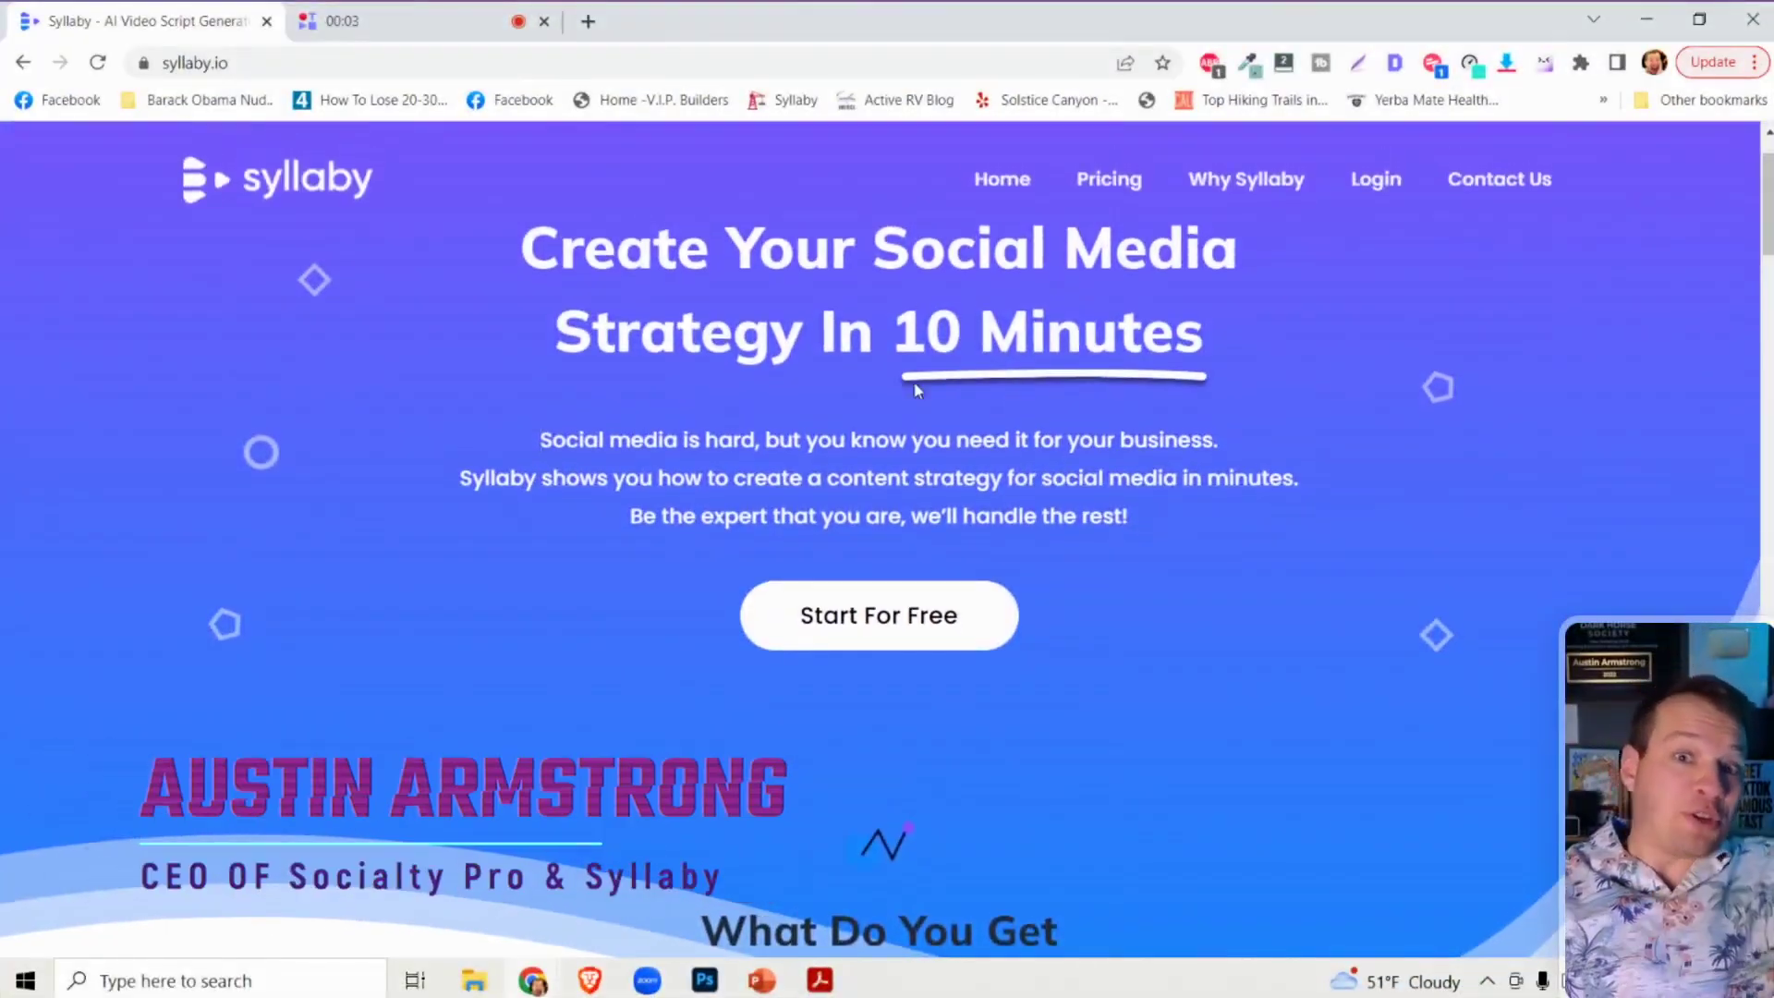
# Scroll through the Content Ideas page to review its layout.
pyautogui.scroll(-5, 917, 389)
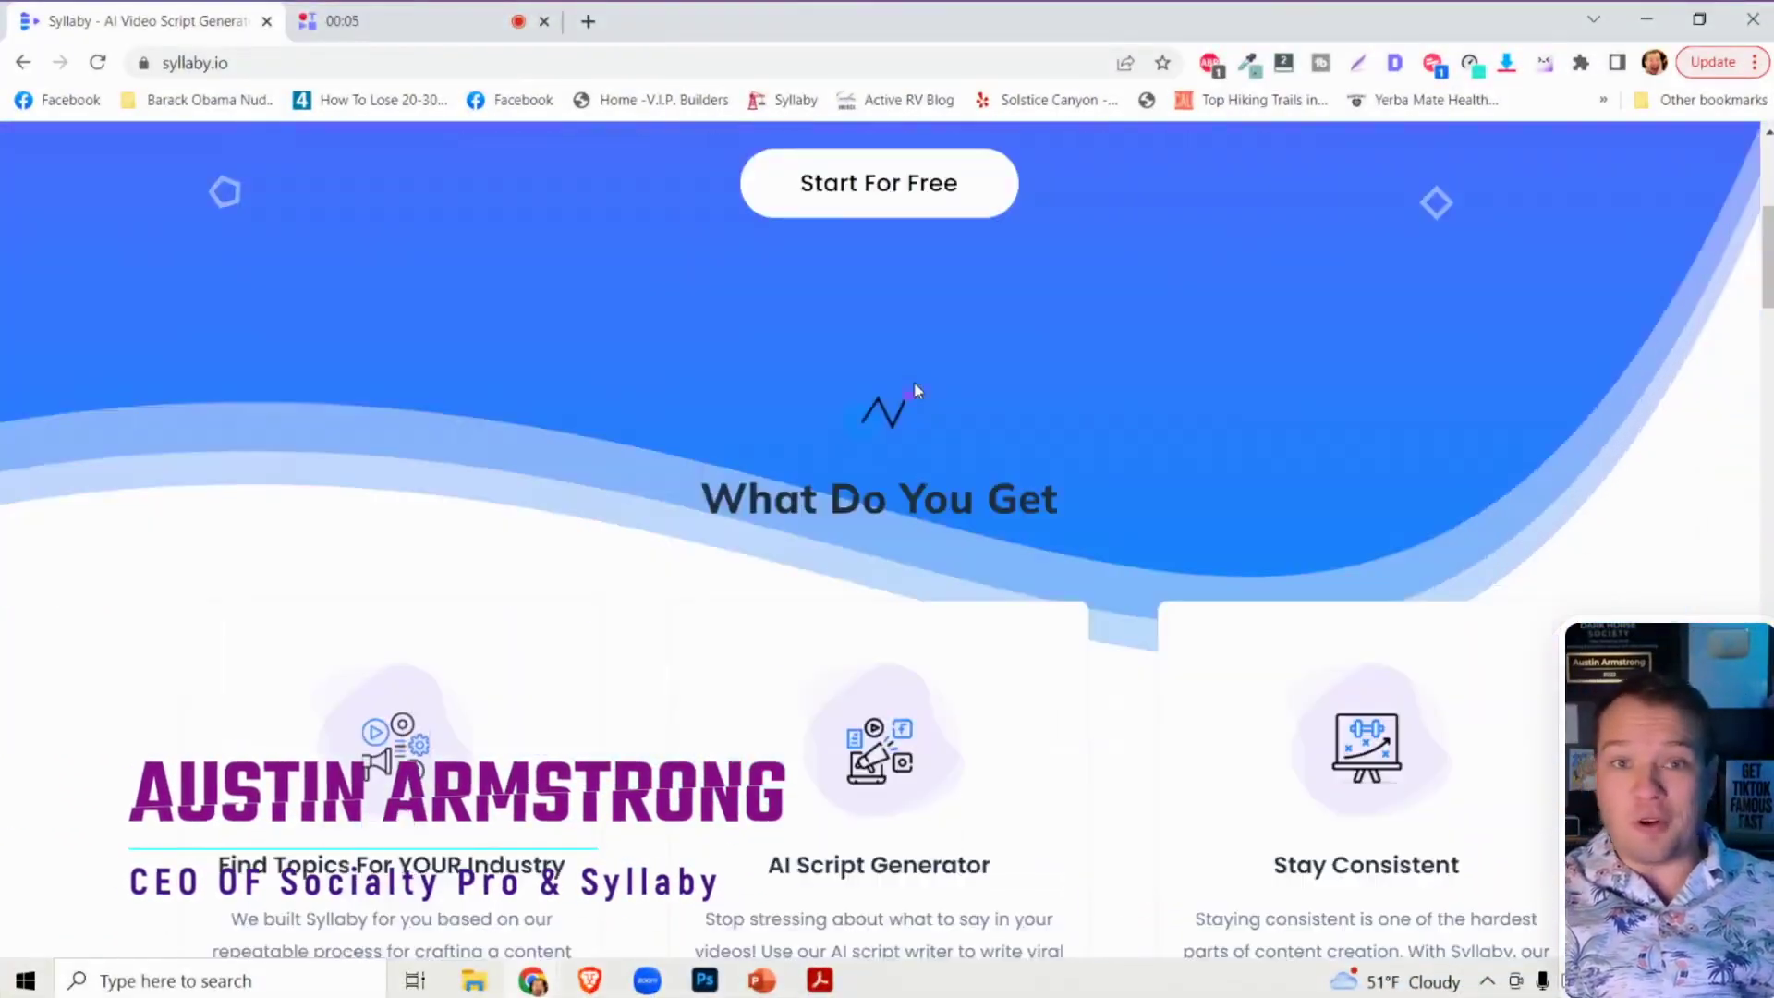
pyautogui.scroll(4, 917, 388)
pyautogui.scroll(-9, 916, 387)
pyautogui.scroll(10, 916, 384)
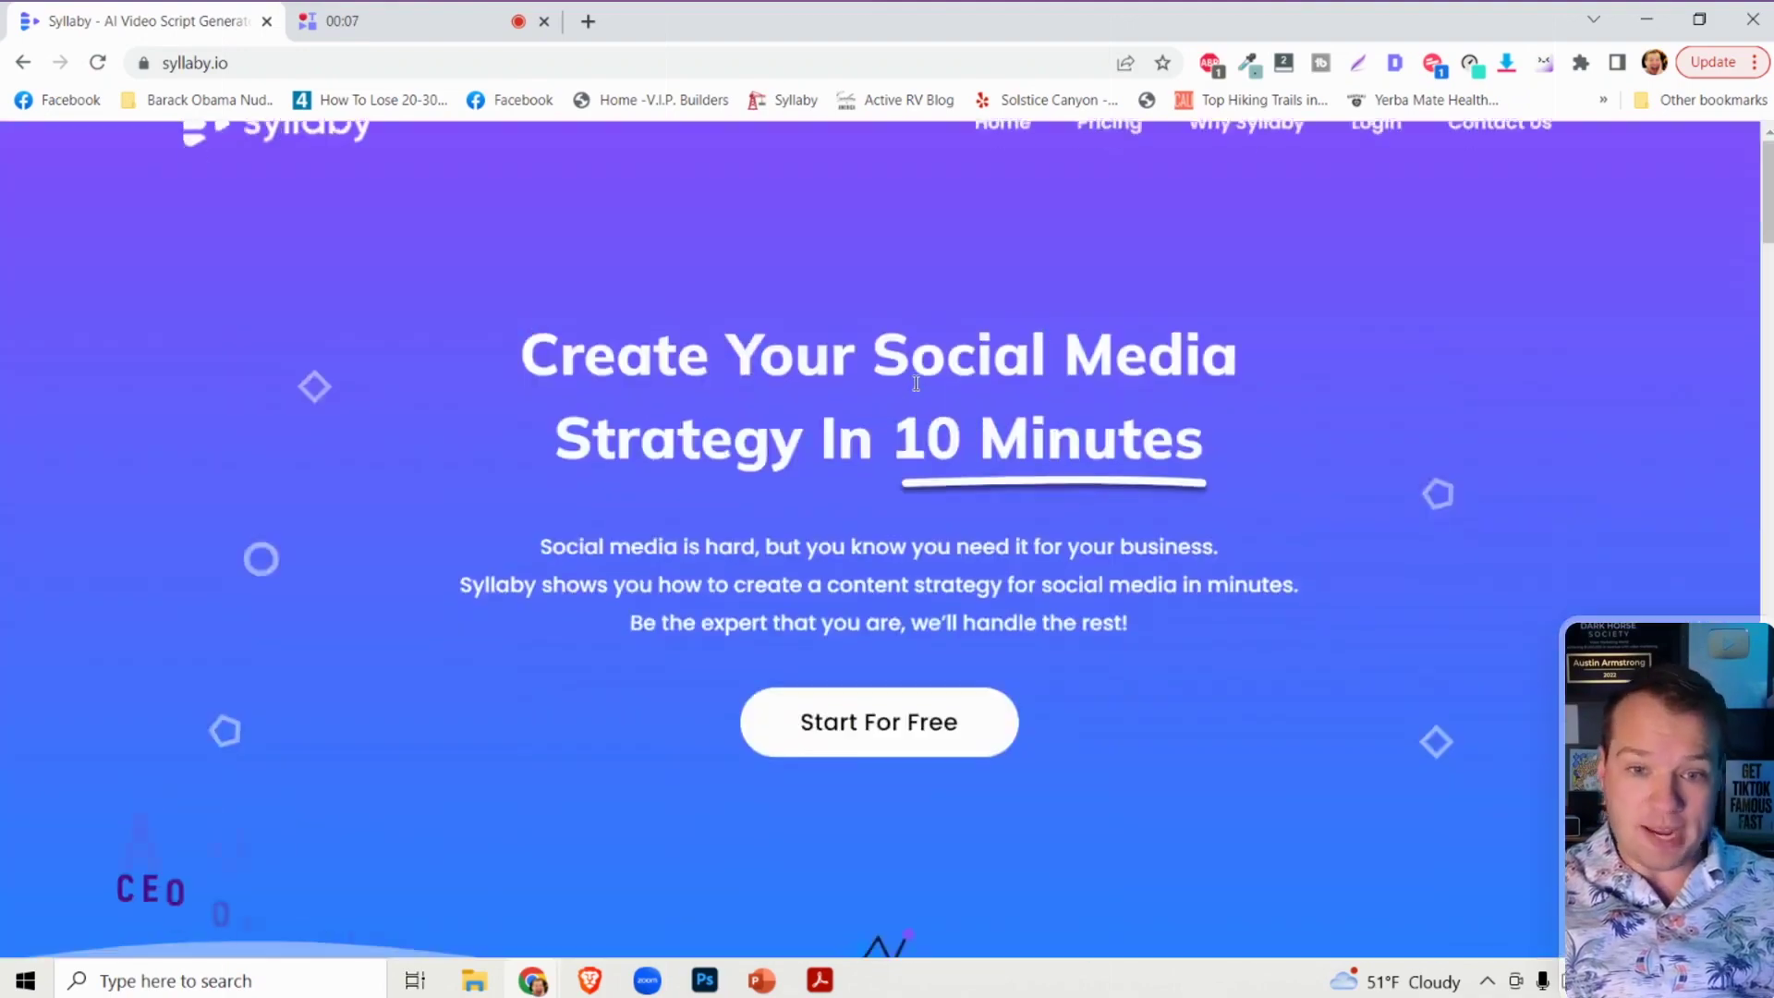
pyautogui.scroll(-3, 915, 383)
pyautogui.scroll(4, 916, 383)
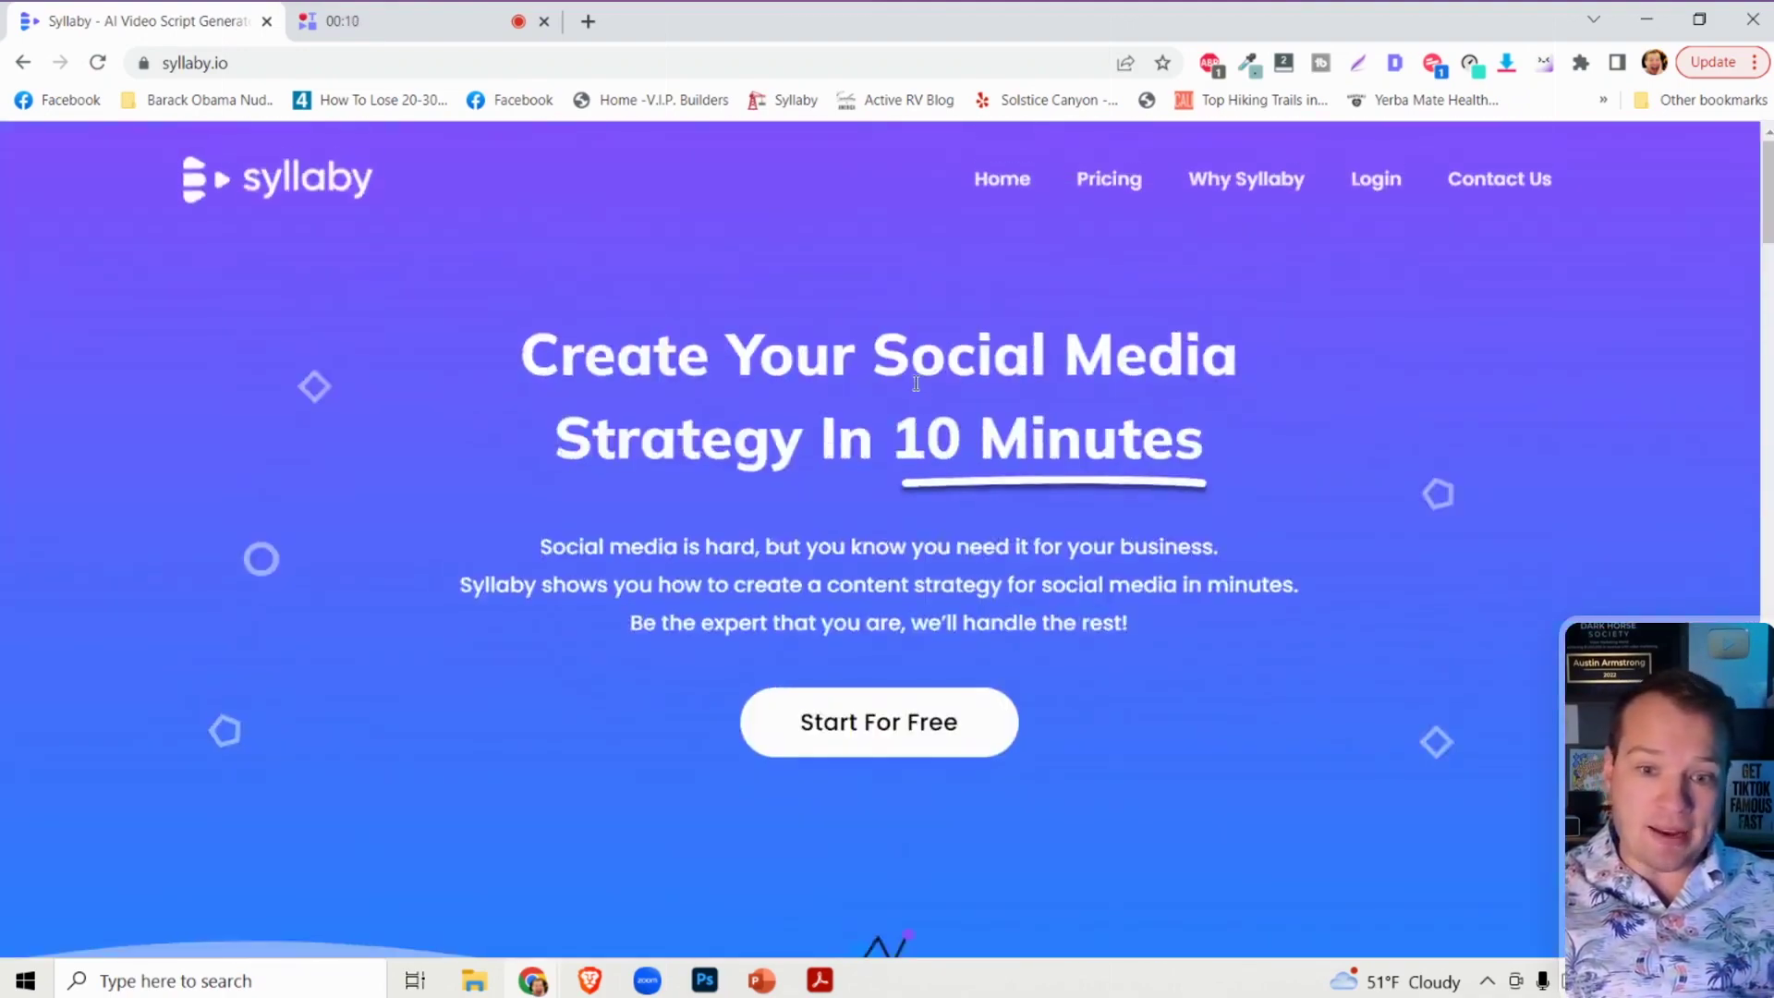
pyautogui.scroll(-1, 916, 383)
pyautogui.scroll(1, 916, 383)
pyautogui.scroll(-2, 915, 384)
pyautogui.scroll(-7, 915, 384)
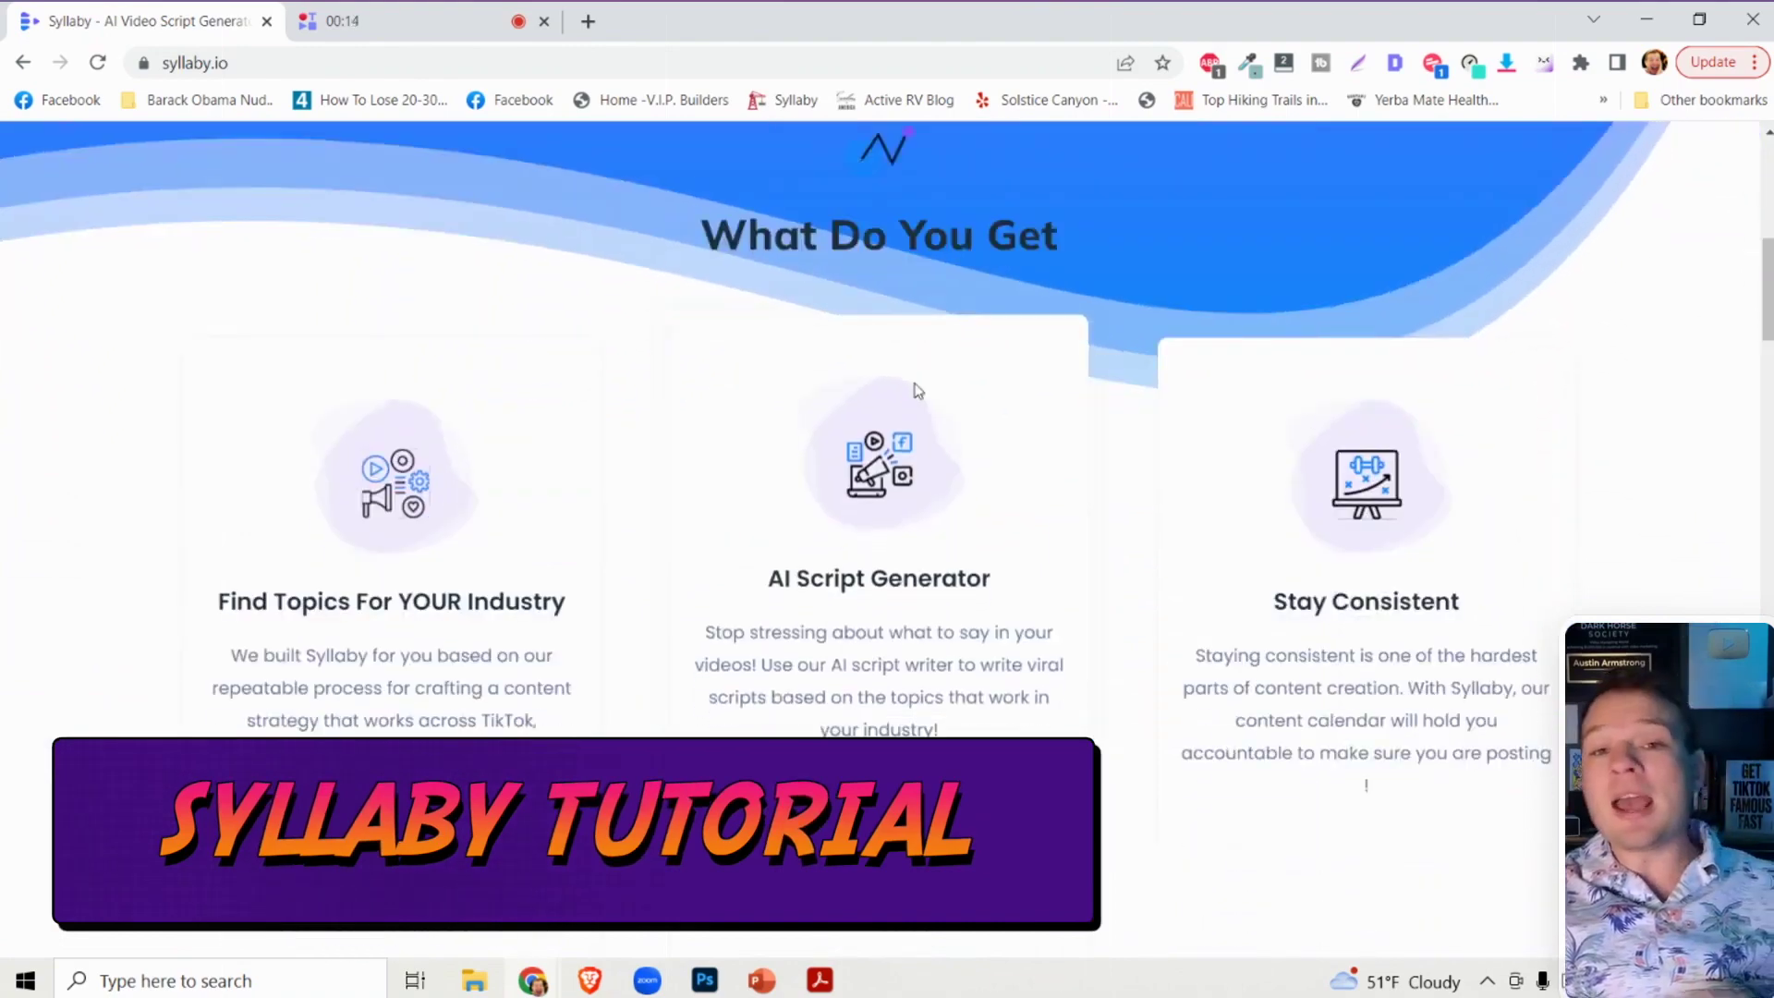
pyautogui.scroll(-8, 917, 390)
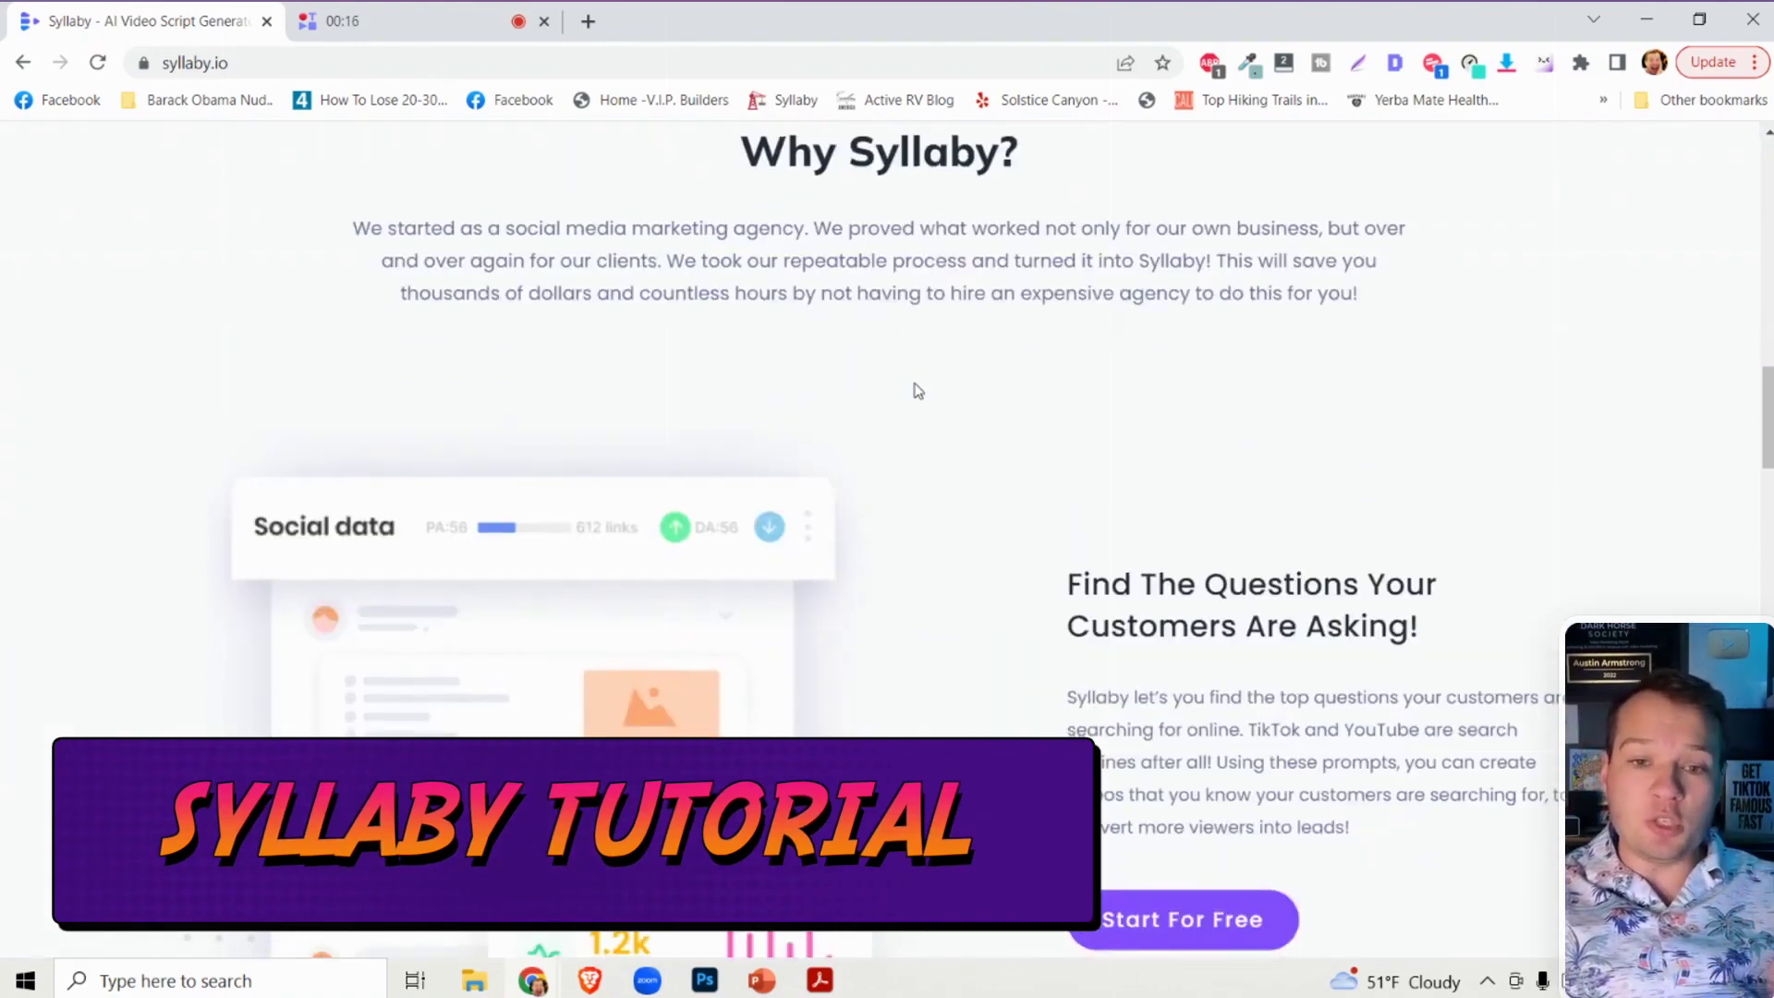
pyautogui.scroll(-12, 917, 390)
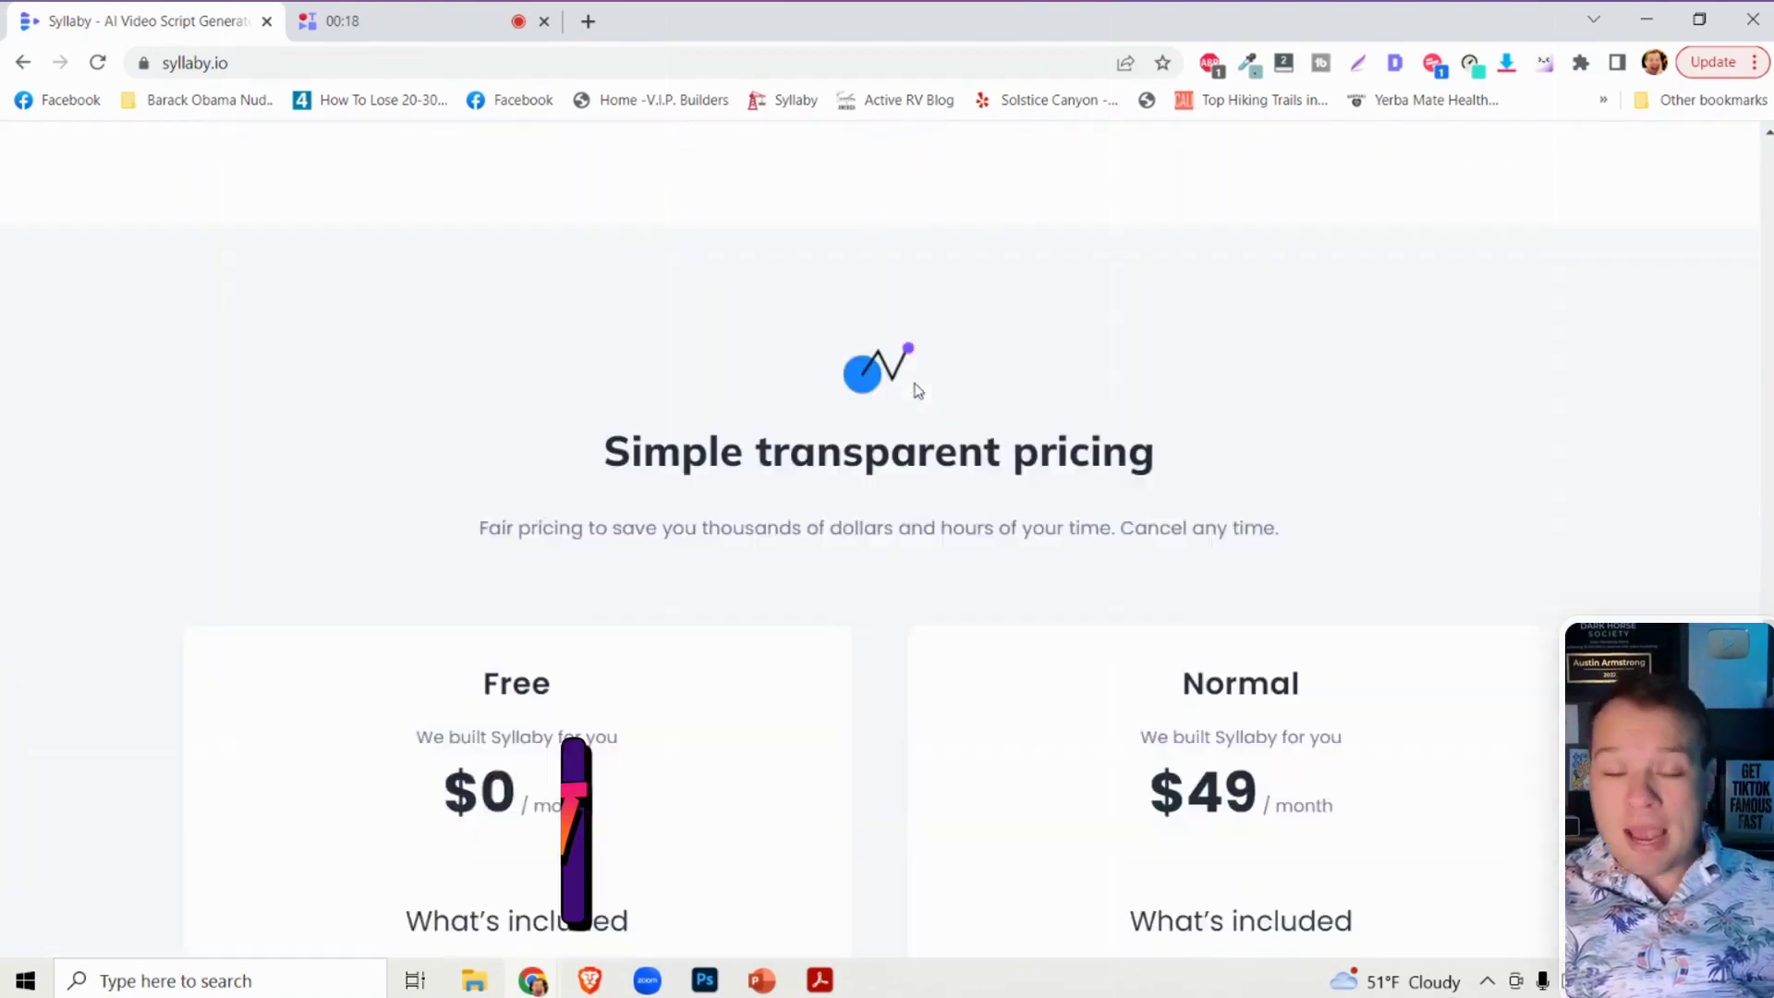
pyautogui.scroll(-5, 917, 390)
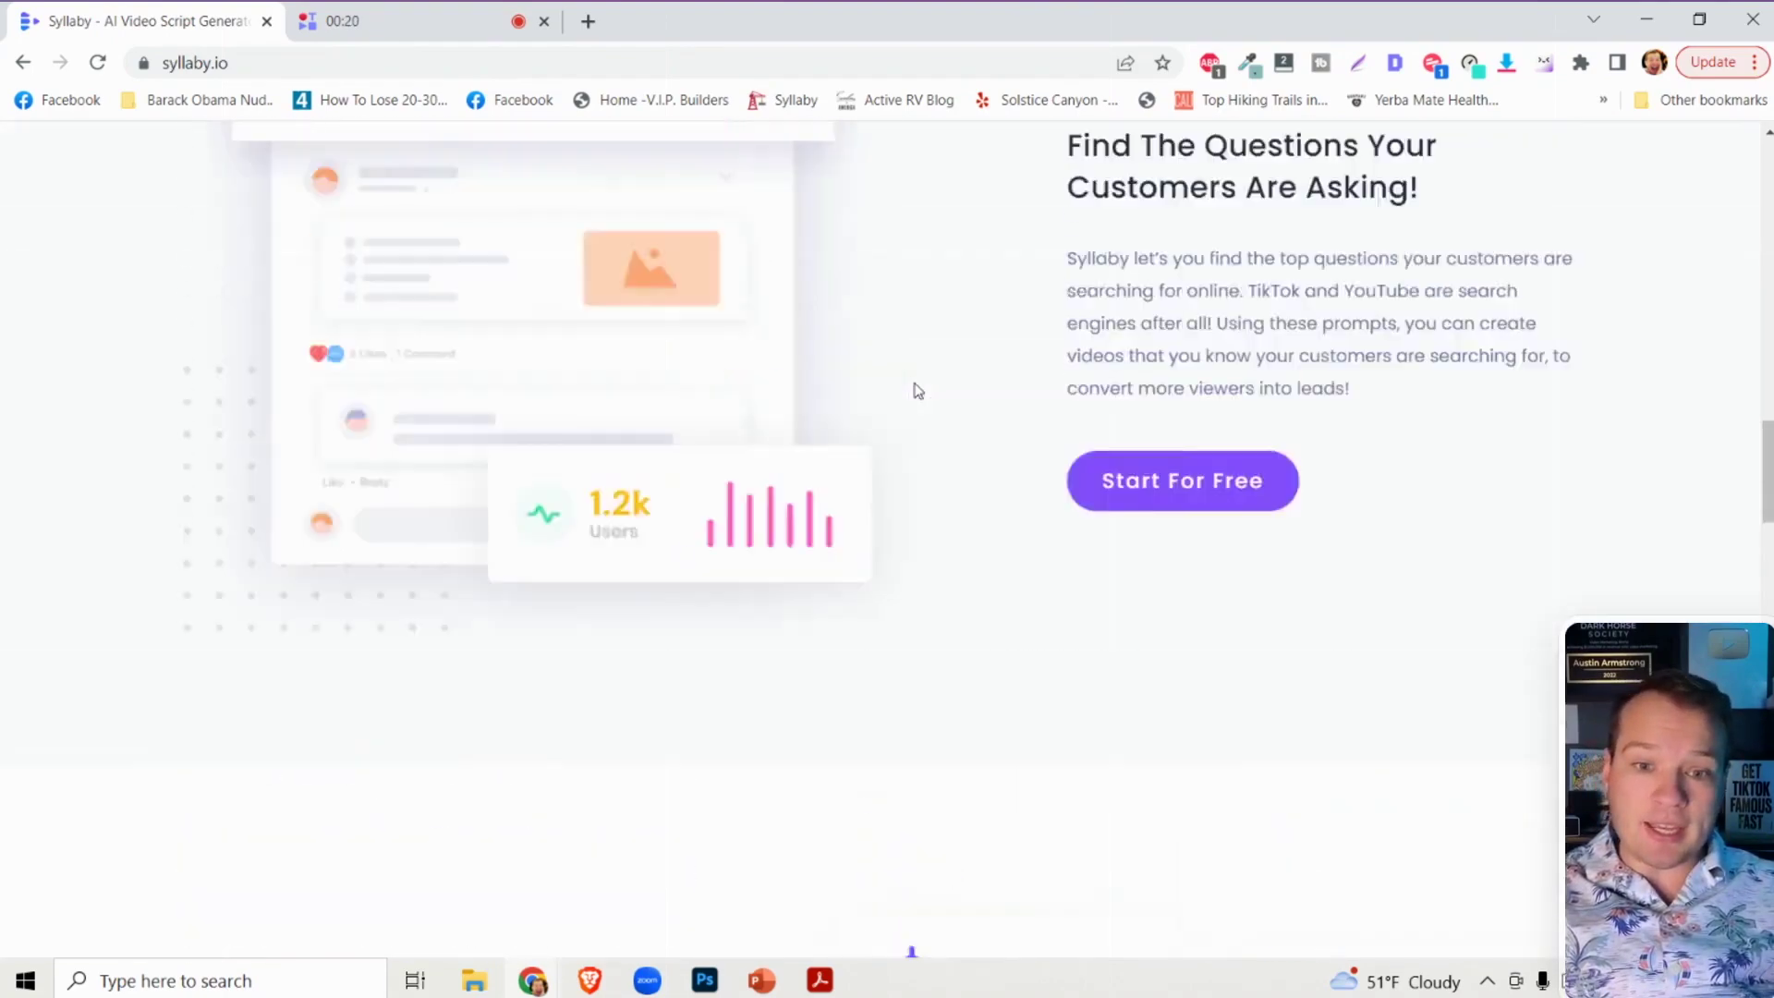
pyautogui.scroll(10, 918, 390)
pyautogui.scroll(10, 917, 390)
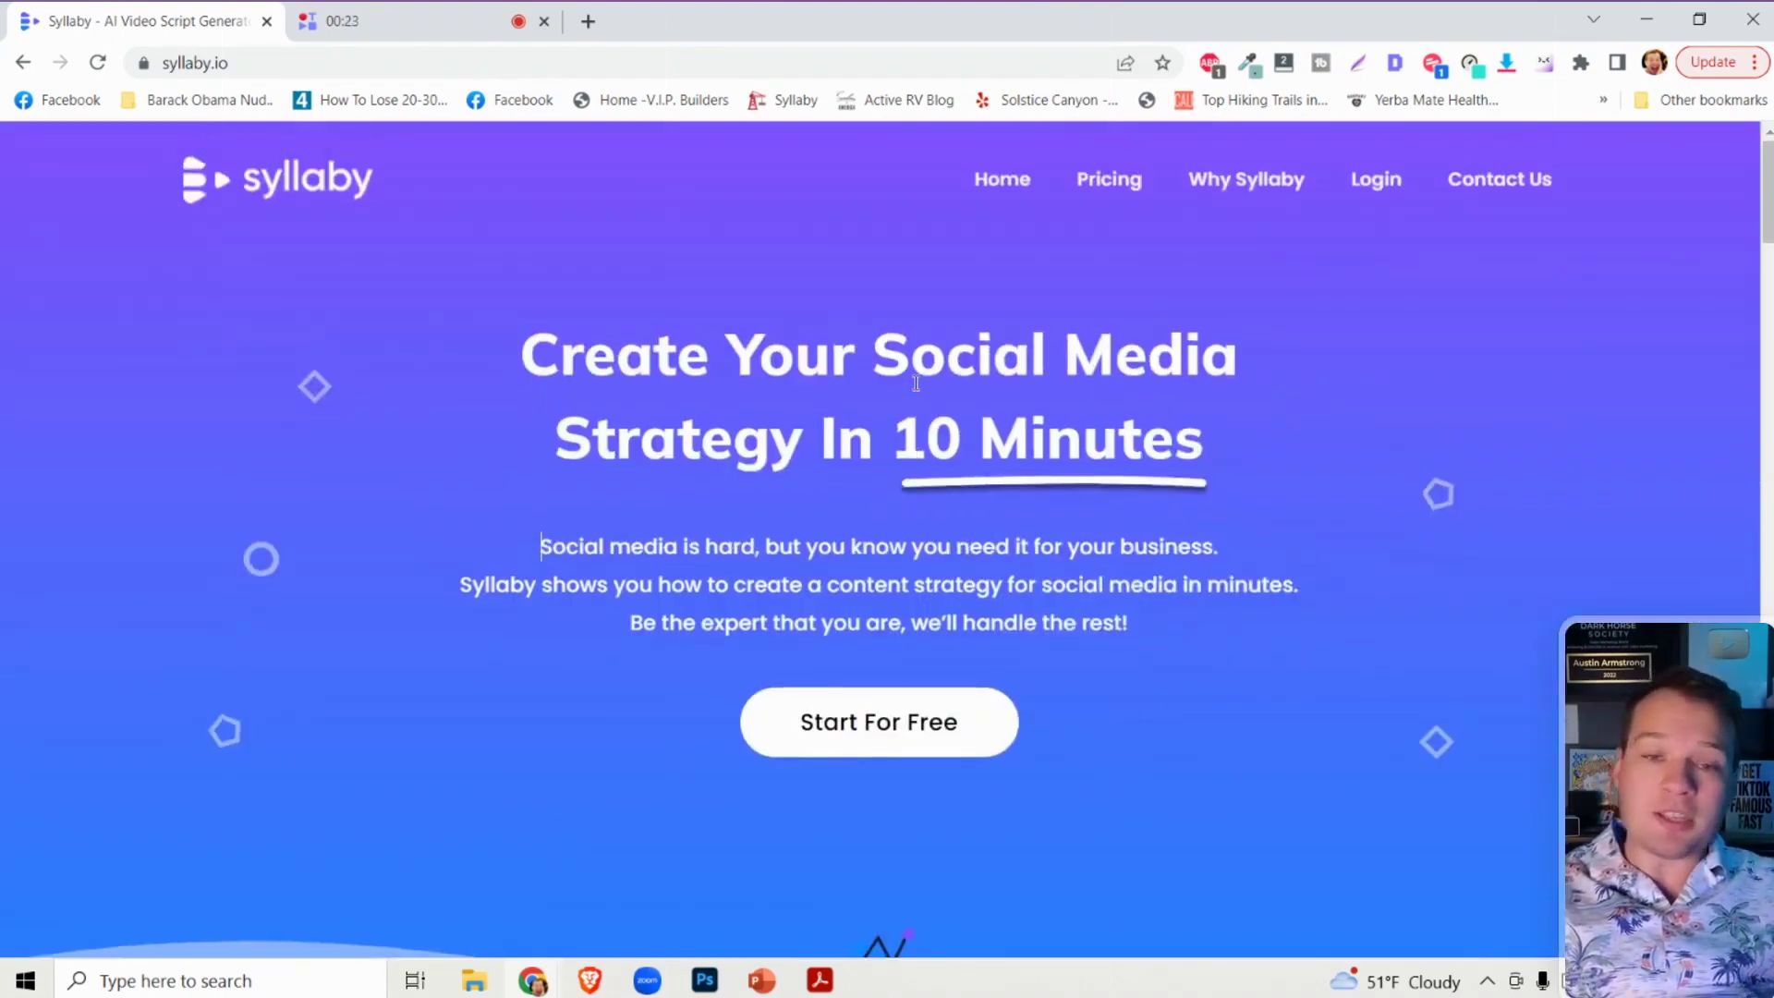
pyautogui.scroll(-1, 915, 383)
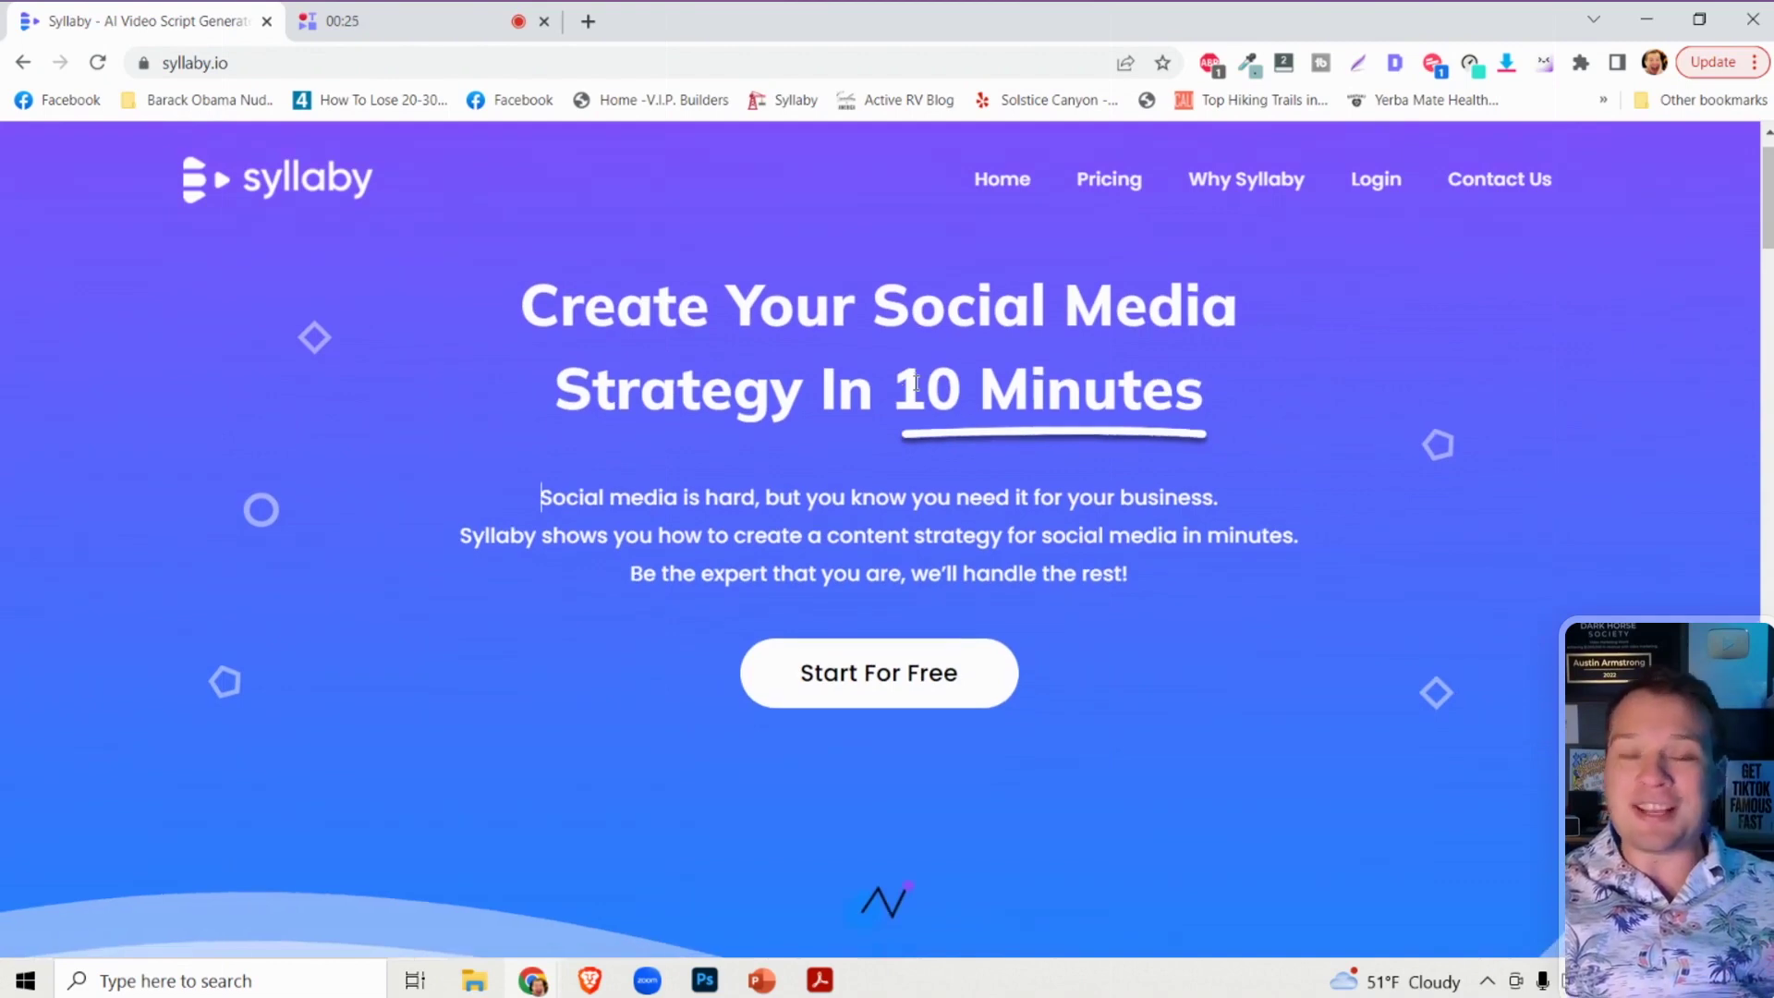
pyautogui.scroll(-2, 915, 383)
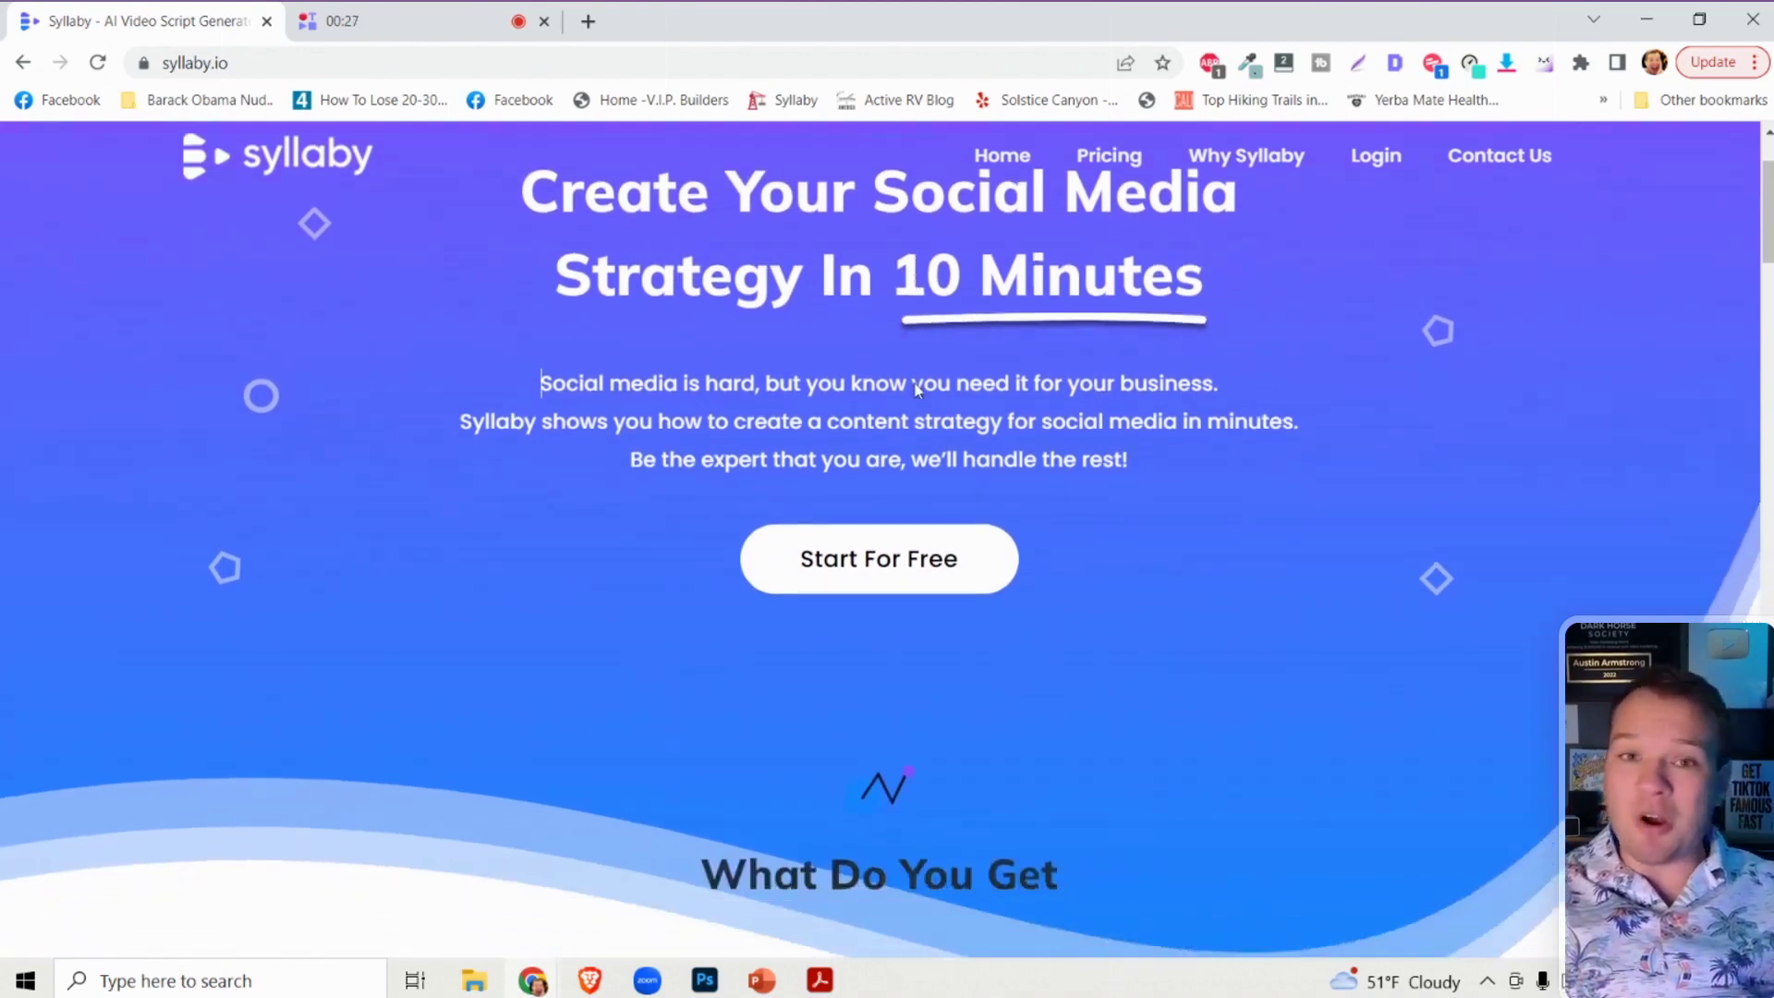
pyautogui.scroll(3, 916, 384)
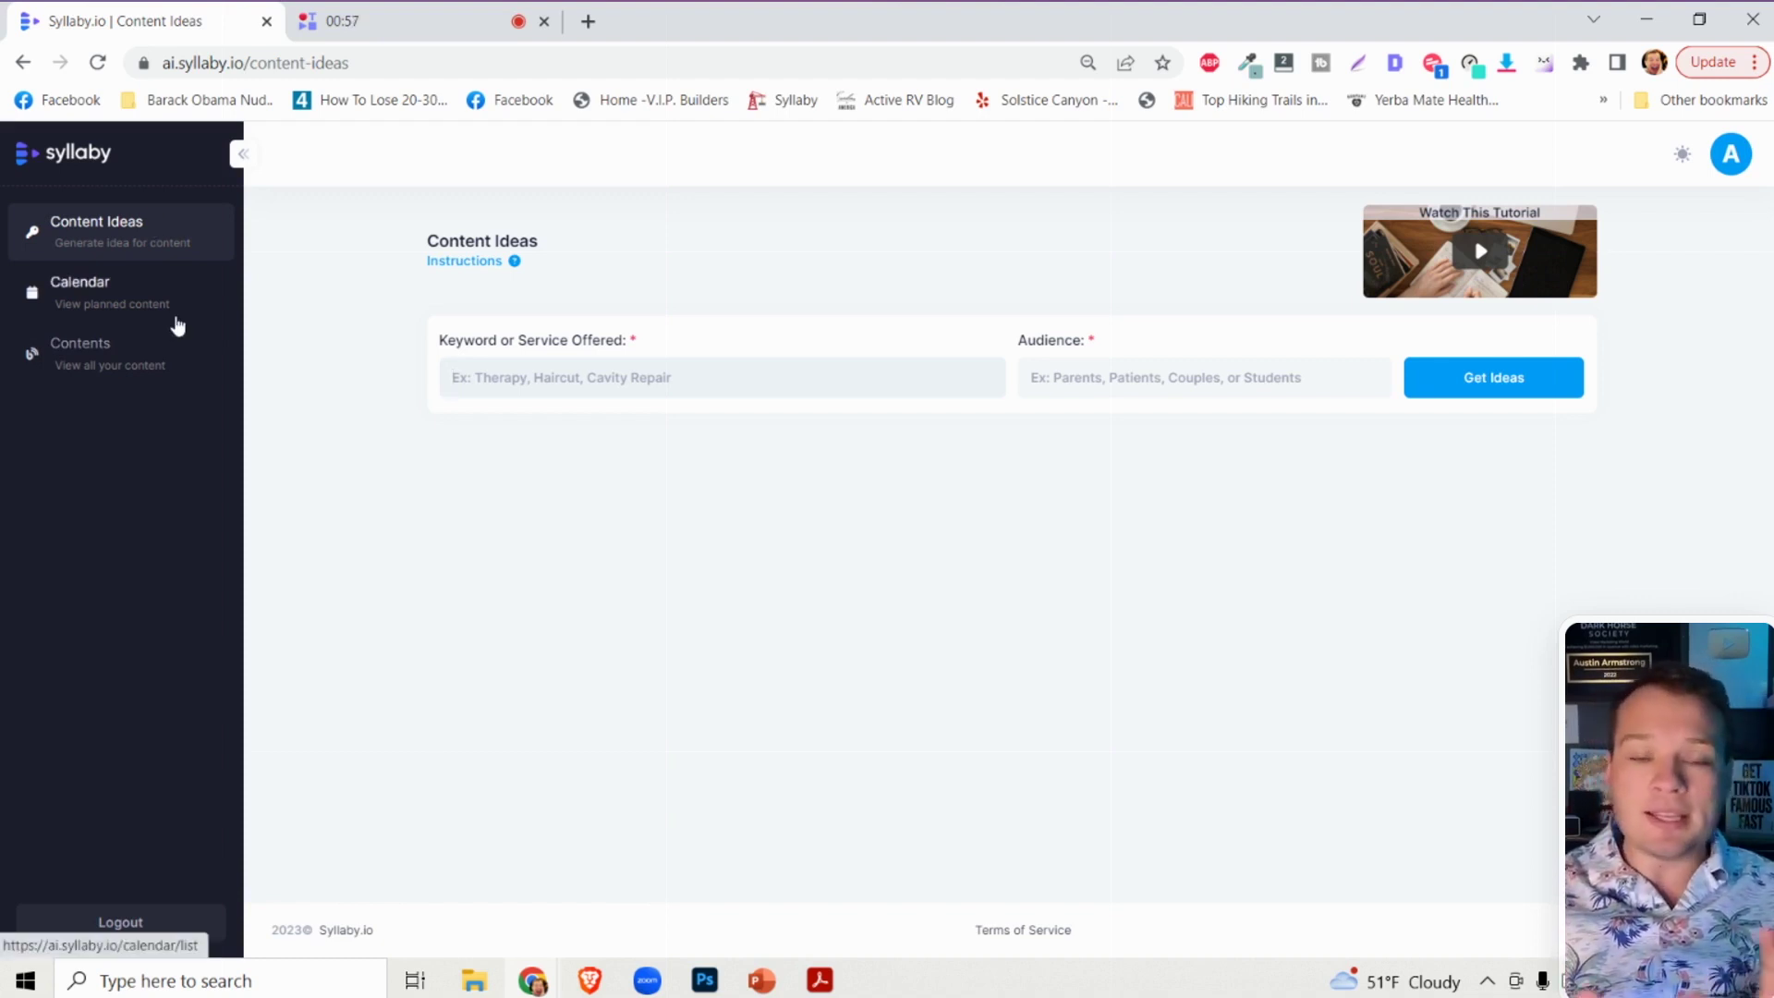
# Check the February 2023 calendar, then return to Content Ideas and show its instructions.
pyautogui.click(129, 304)
pyautogui.scroll(3, 735, 580)
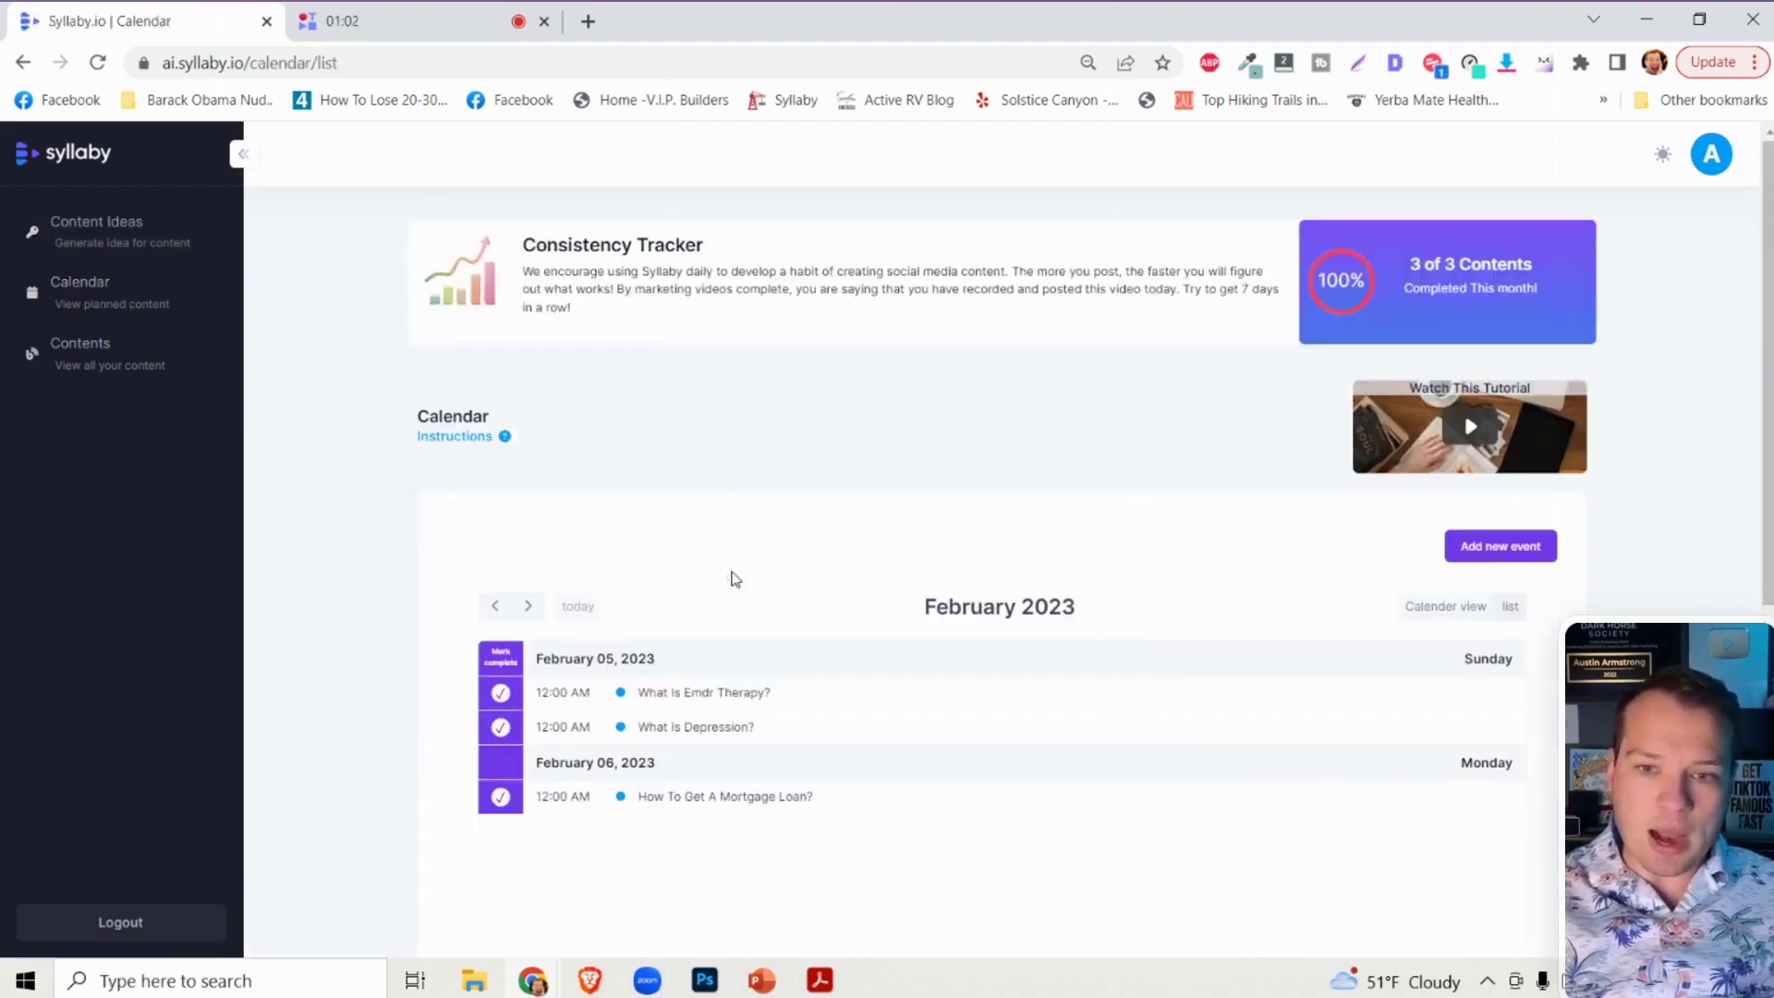
pyautogui.click(69, 238)
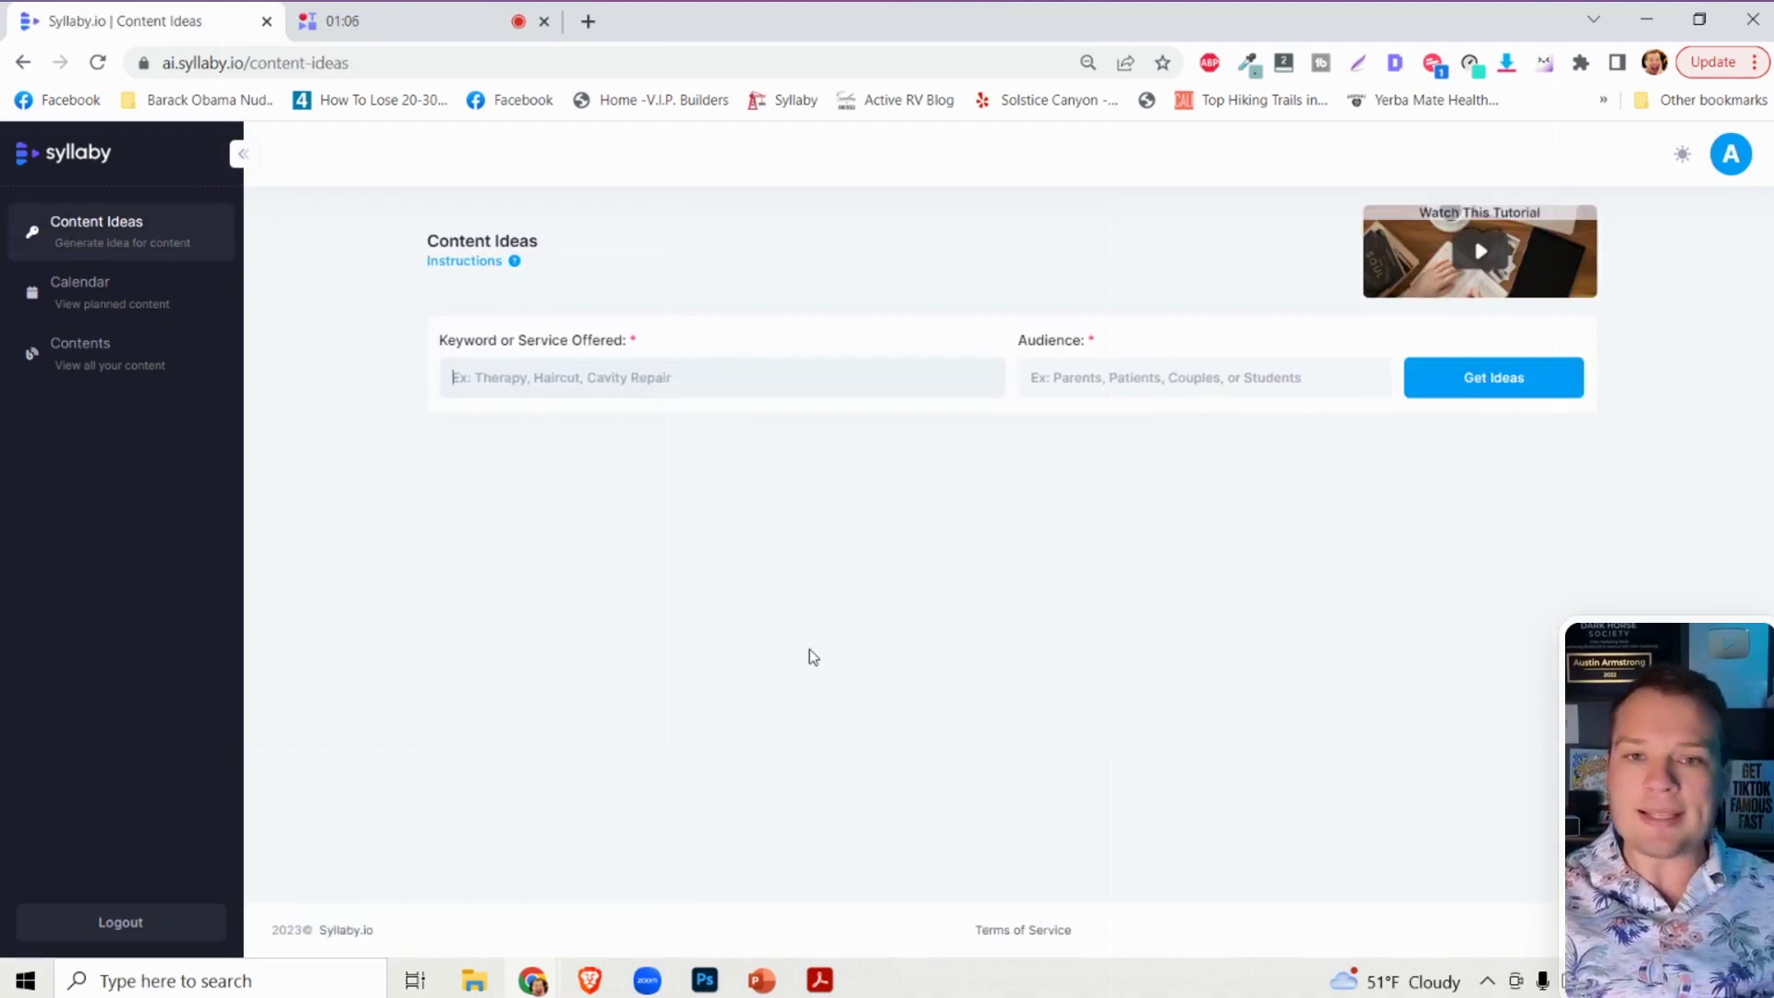
pyautogui.click(514, 261)
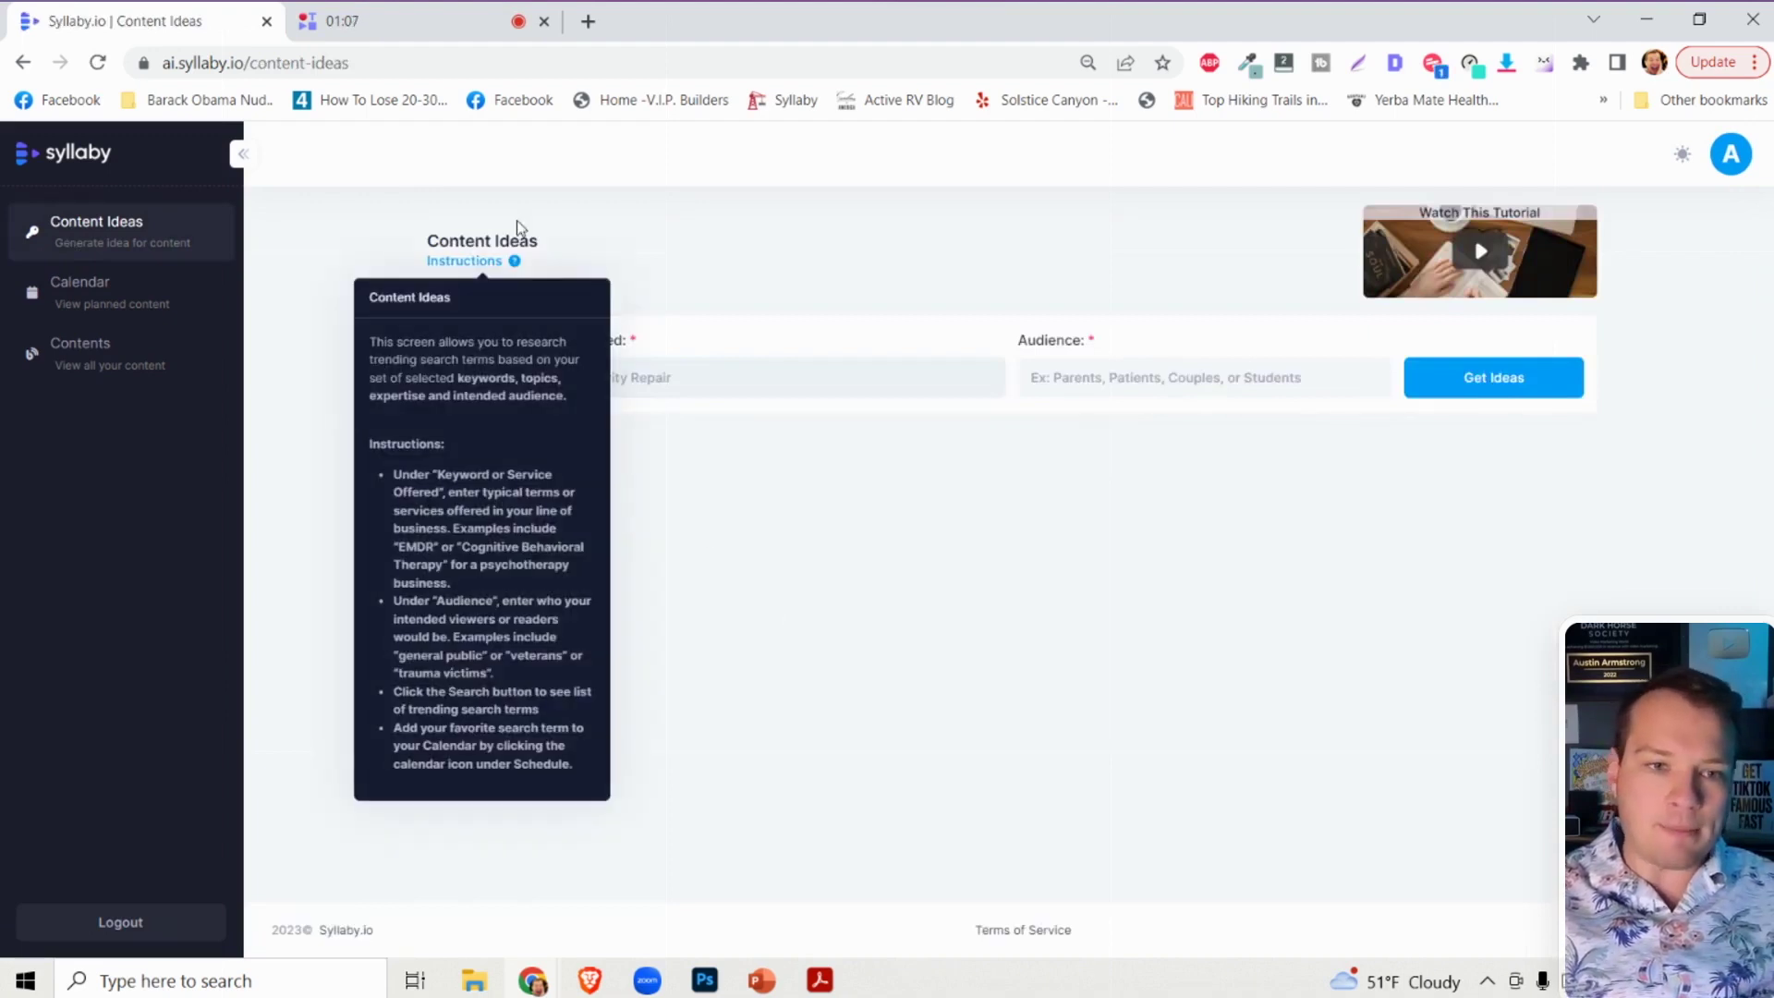
# Hide the instructions, load syllaby.io in a new tab, and open its footer Affiliates page.
pyautogui.click(319, 305)
pyautogui.click(591, 22)
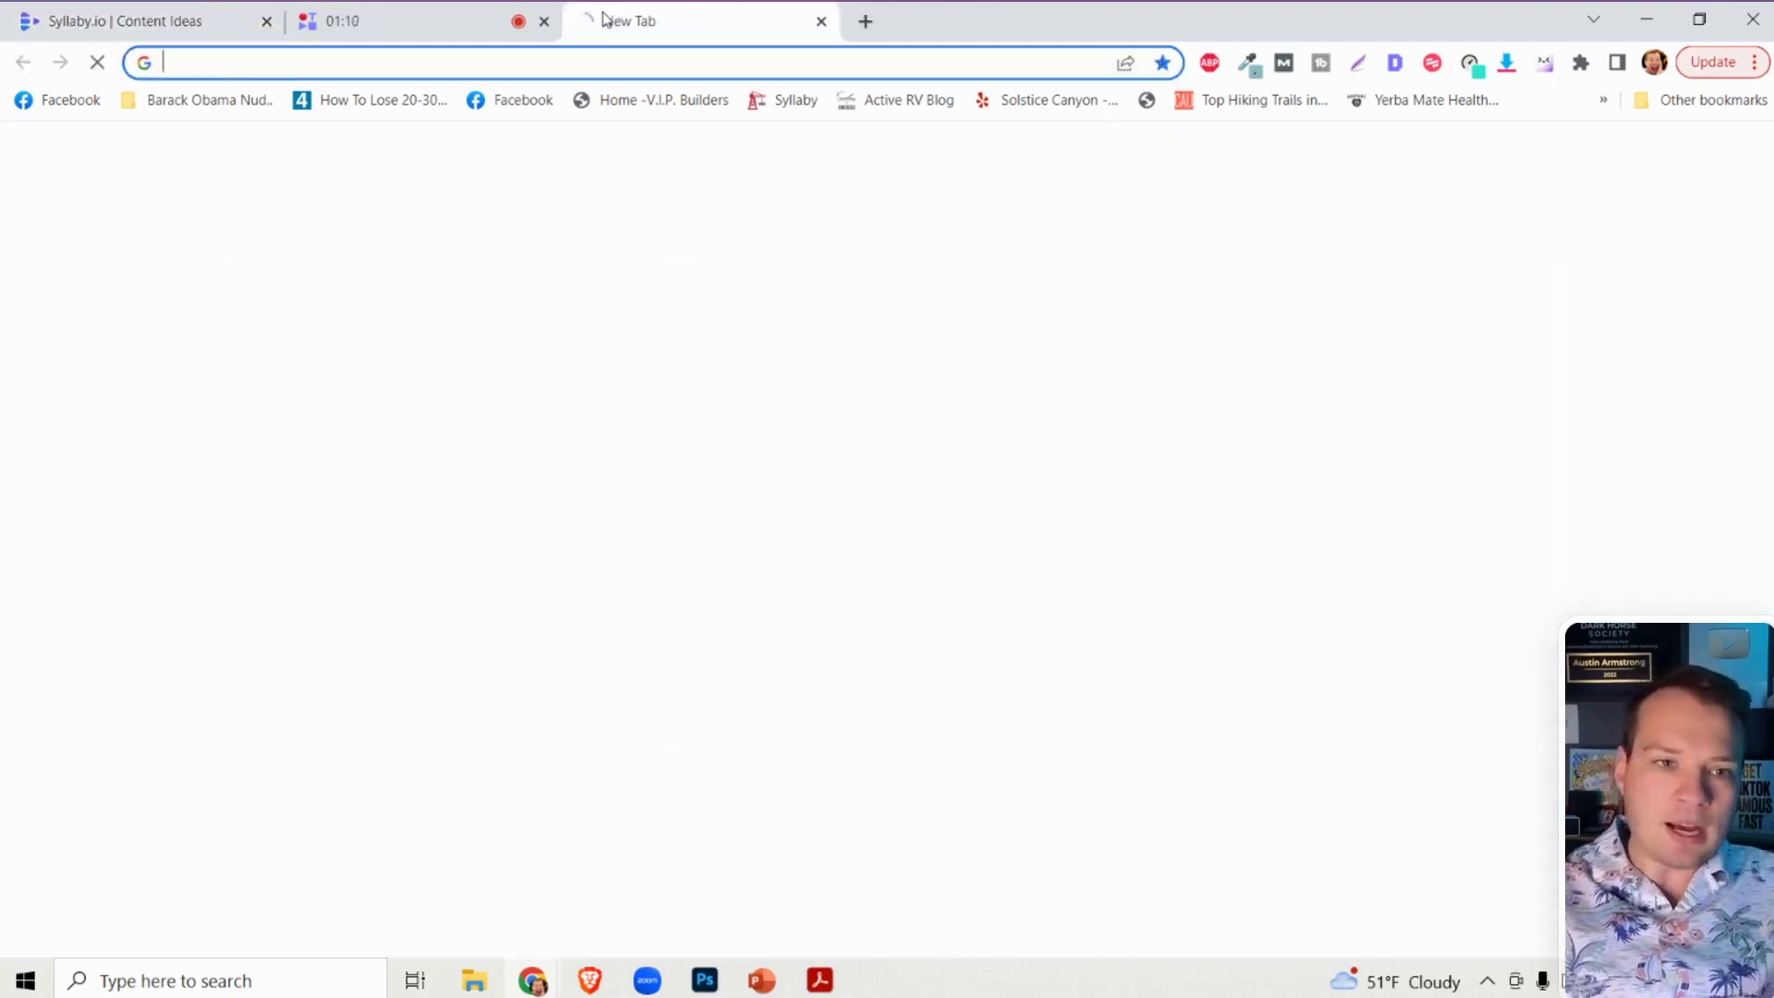
pyautogui.write('syllaby')
pyautogui.press('Return')
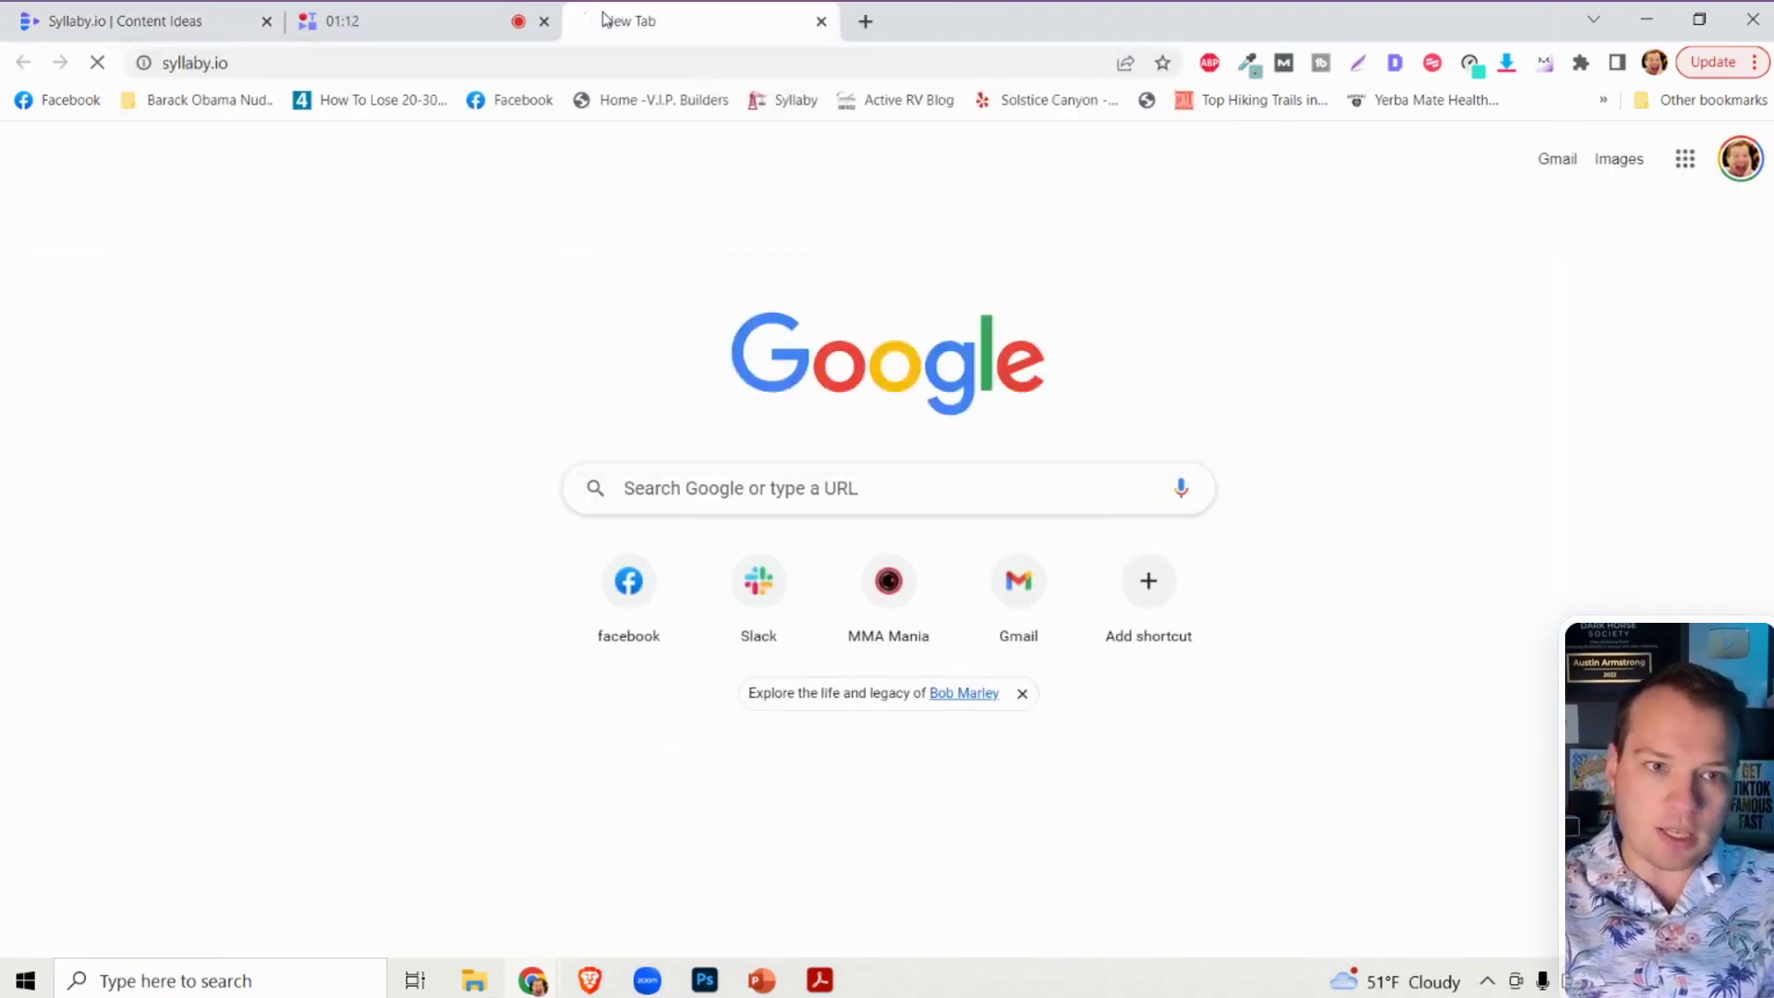
pyautogui.scroll(-20, 757, 386)
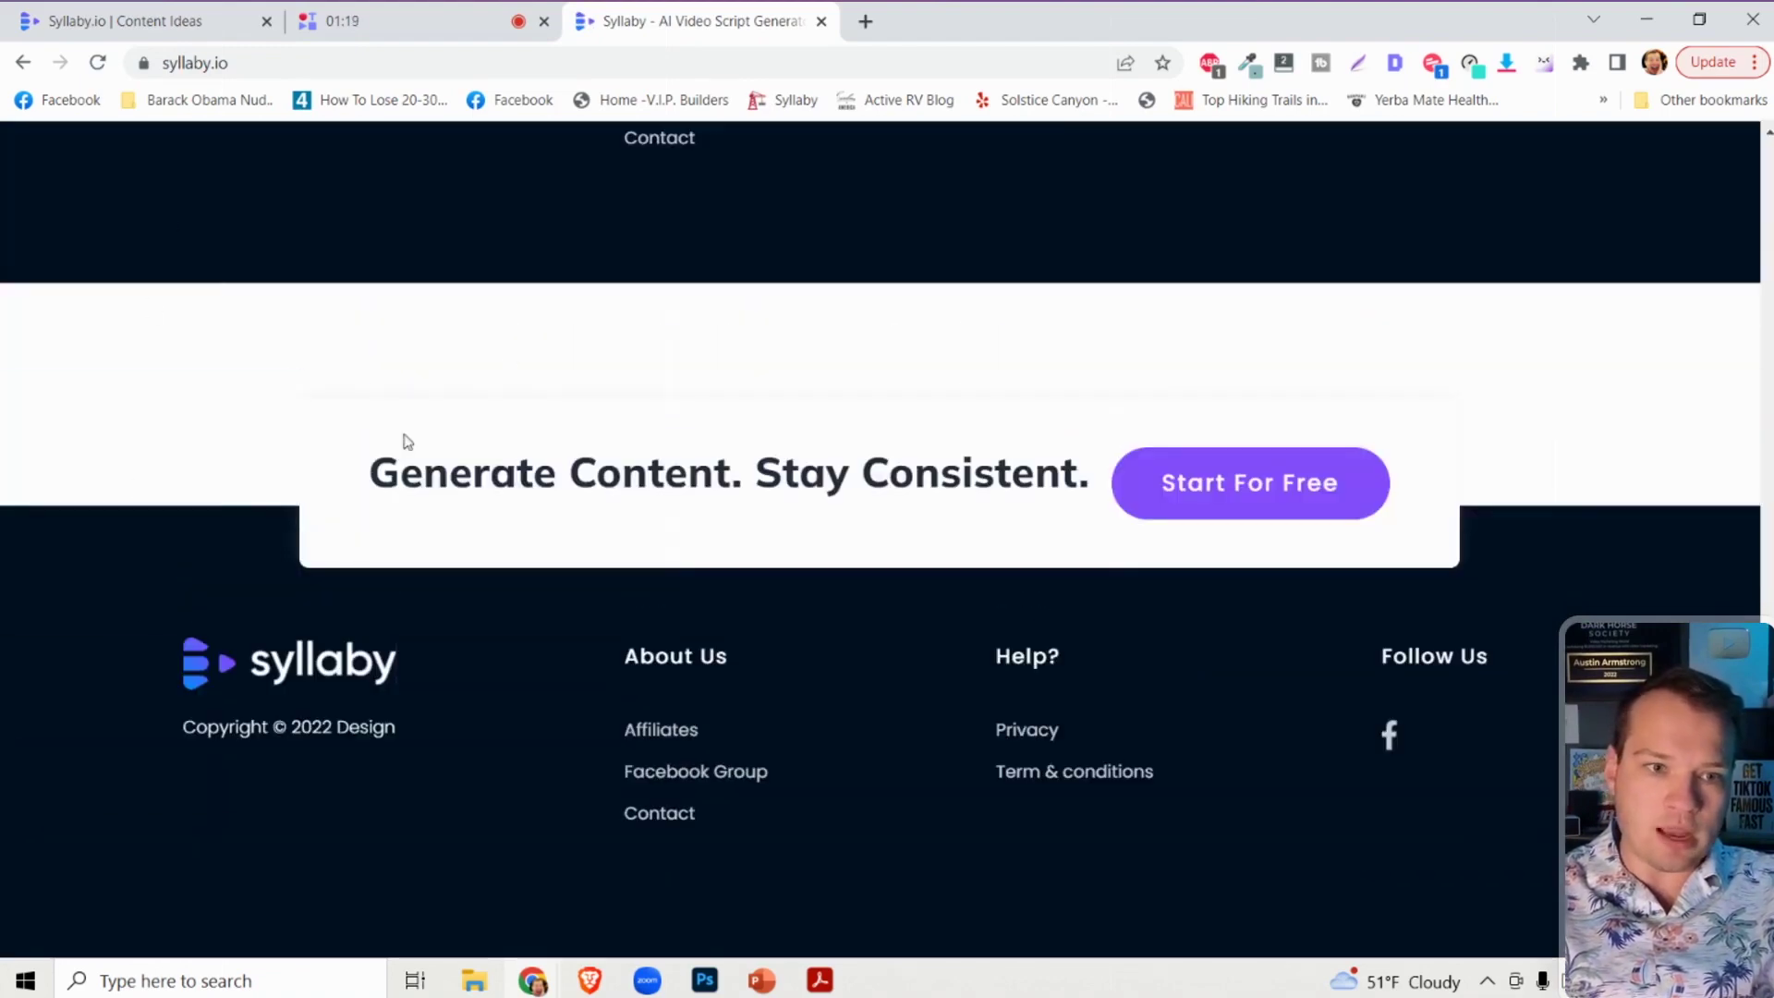
pyautogui.keyDown('ctrl'); pyautogui.click(651, 734); pyautogui.keyUp('ctrl')
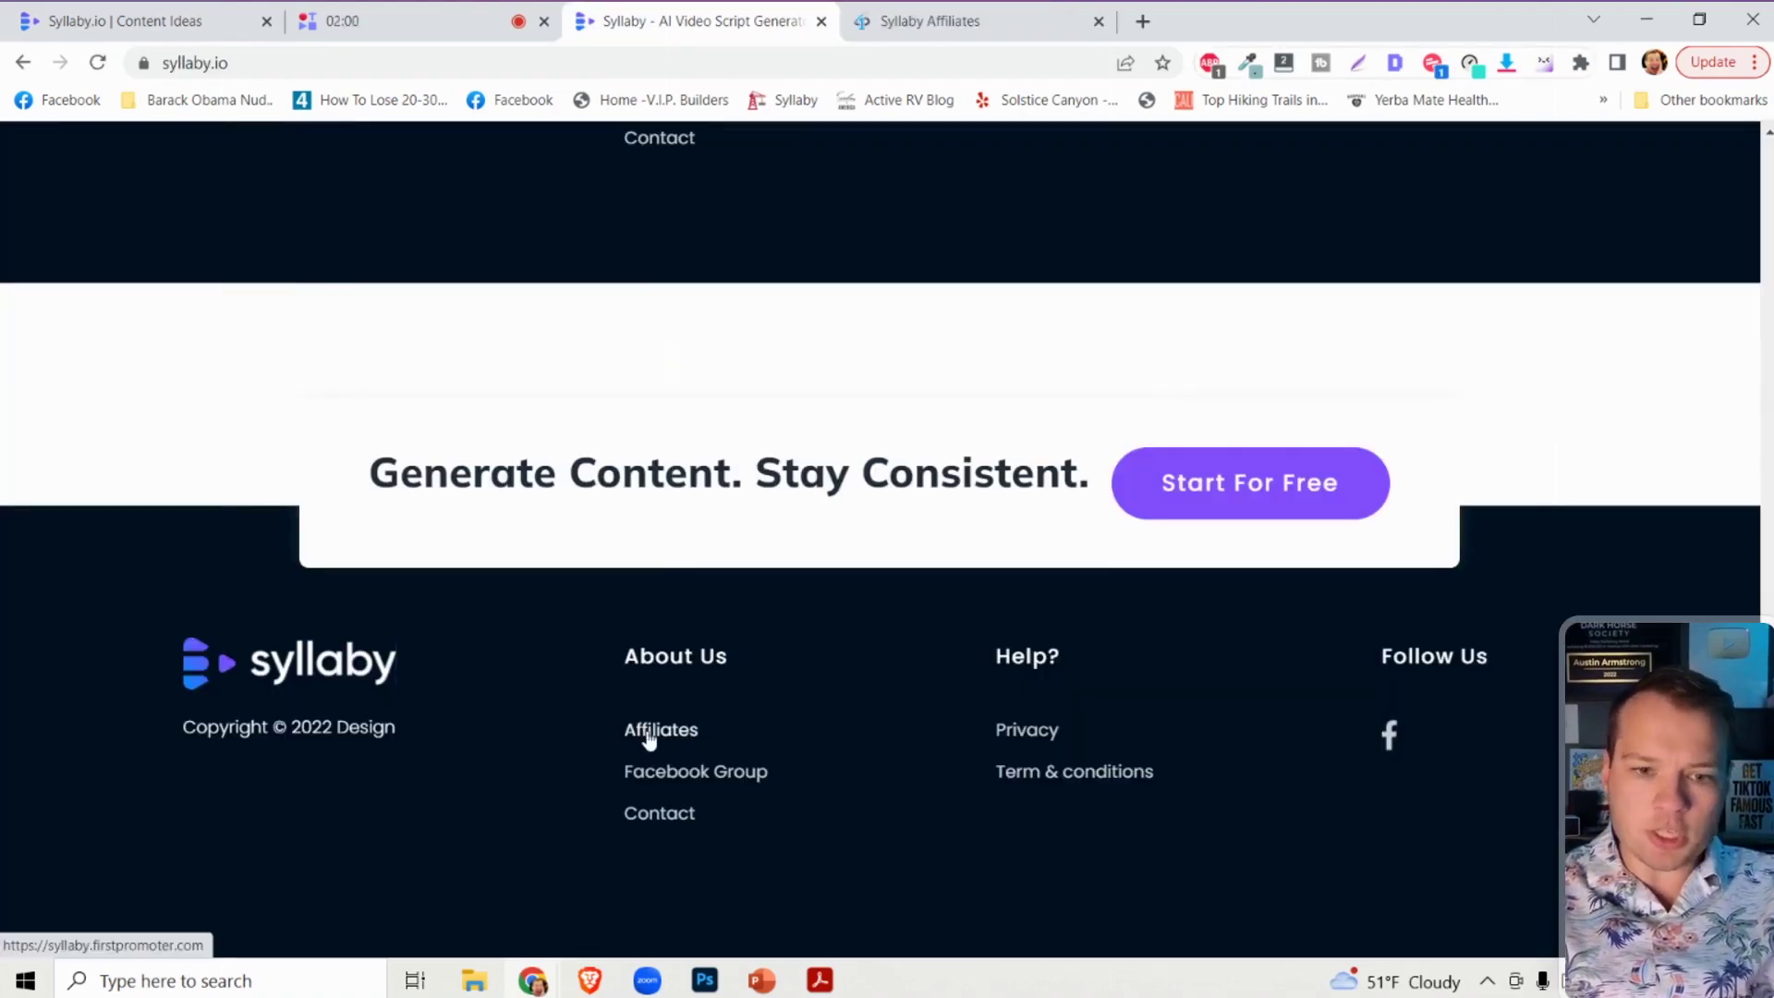
# Switch to the Syllaby Affiliates tab and highlight its 30% recurring commission for life offer.
pyautogui.click(982, 17)
pyautogui.scroll(-5, 984, 337)
pyautogui.scroll(5, 985, 337)
pyautogui.scroll(-2, 994, 397)
pyautogui.scroll(2, 996, 397)
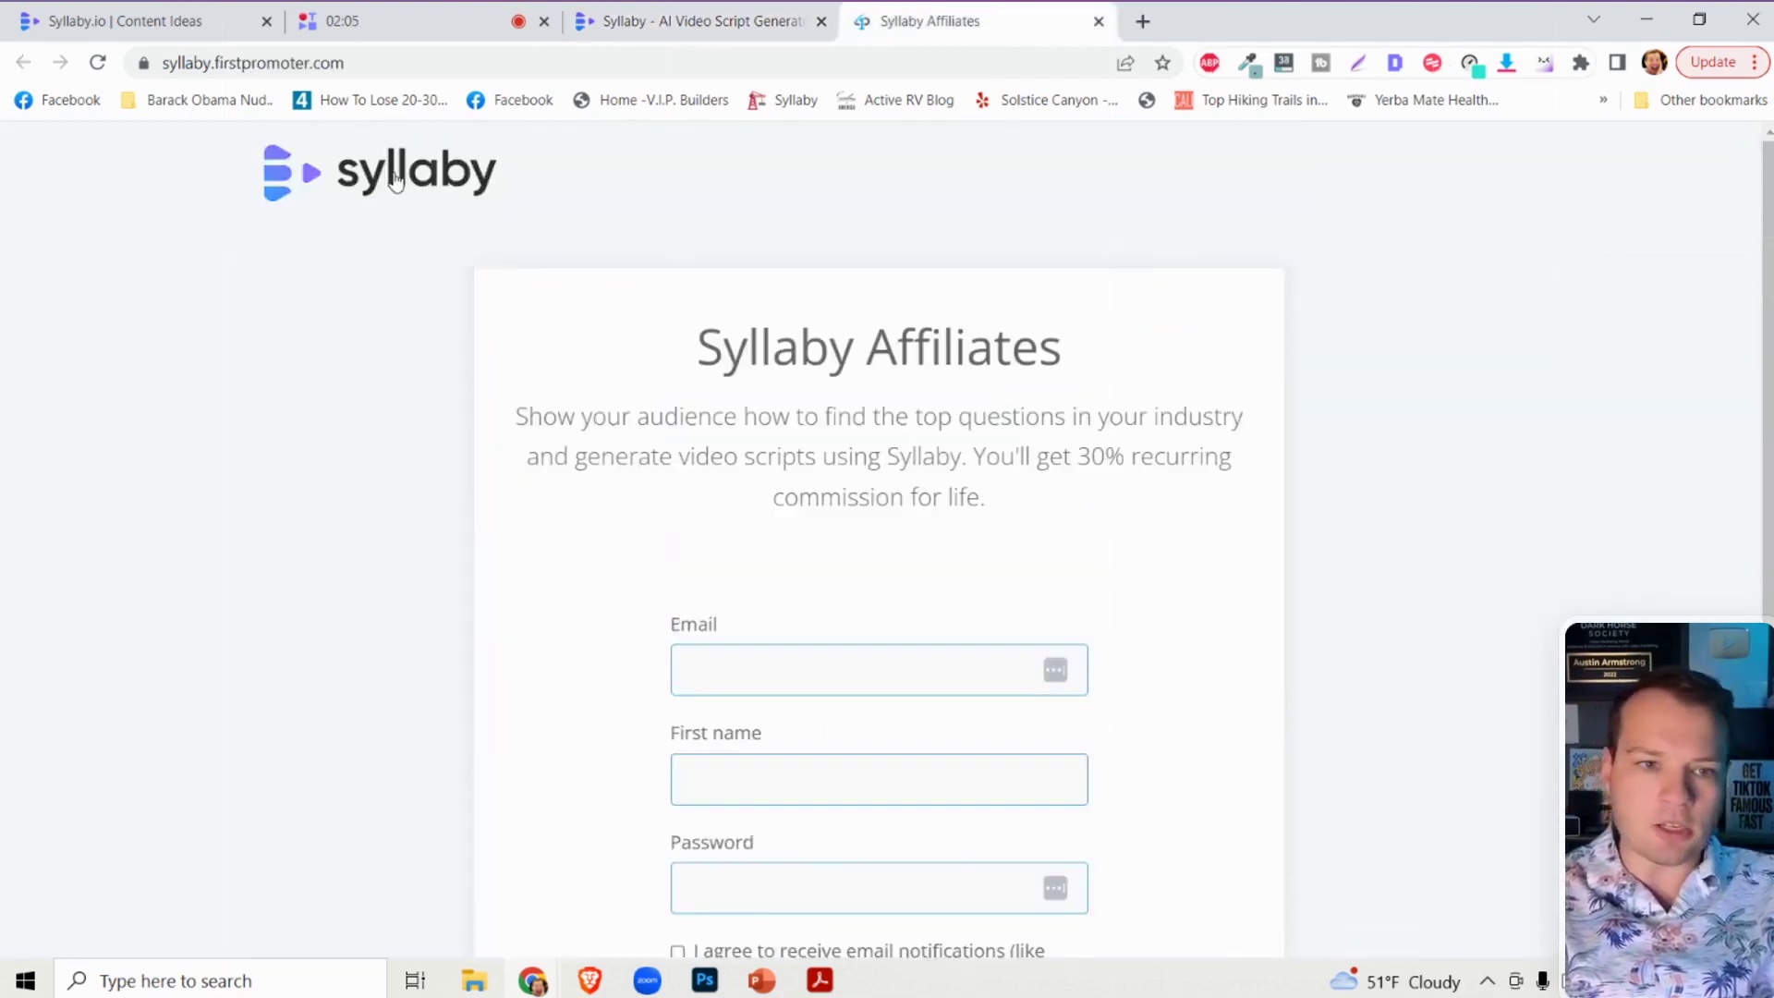
pyautogui.scroll(-2, 938, 445)
pyautogui.scroll(2, 938, 445)
pyautogui.moveTo(972, 456); pyautogui.dragTo(1073, 499)
pyautogui.click(1036, 467)
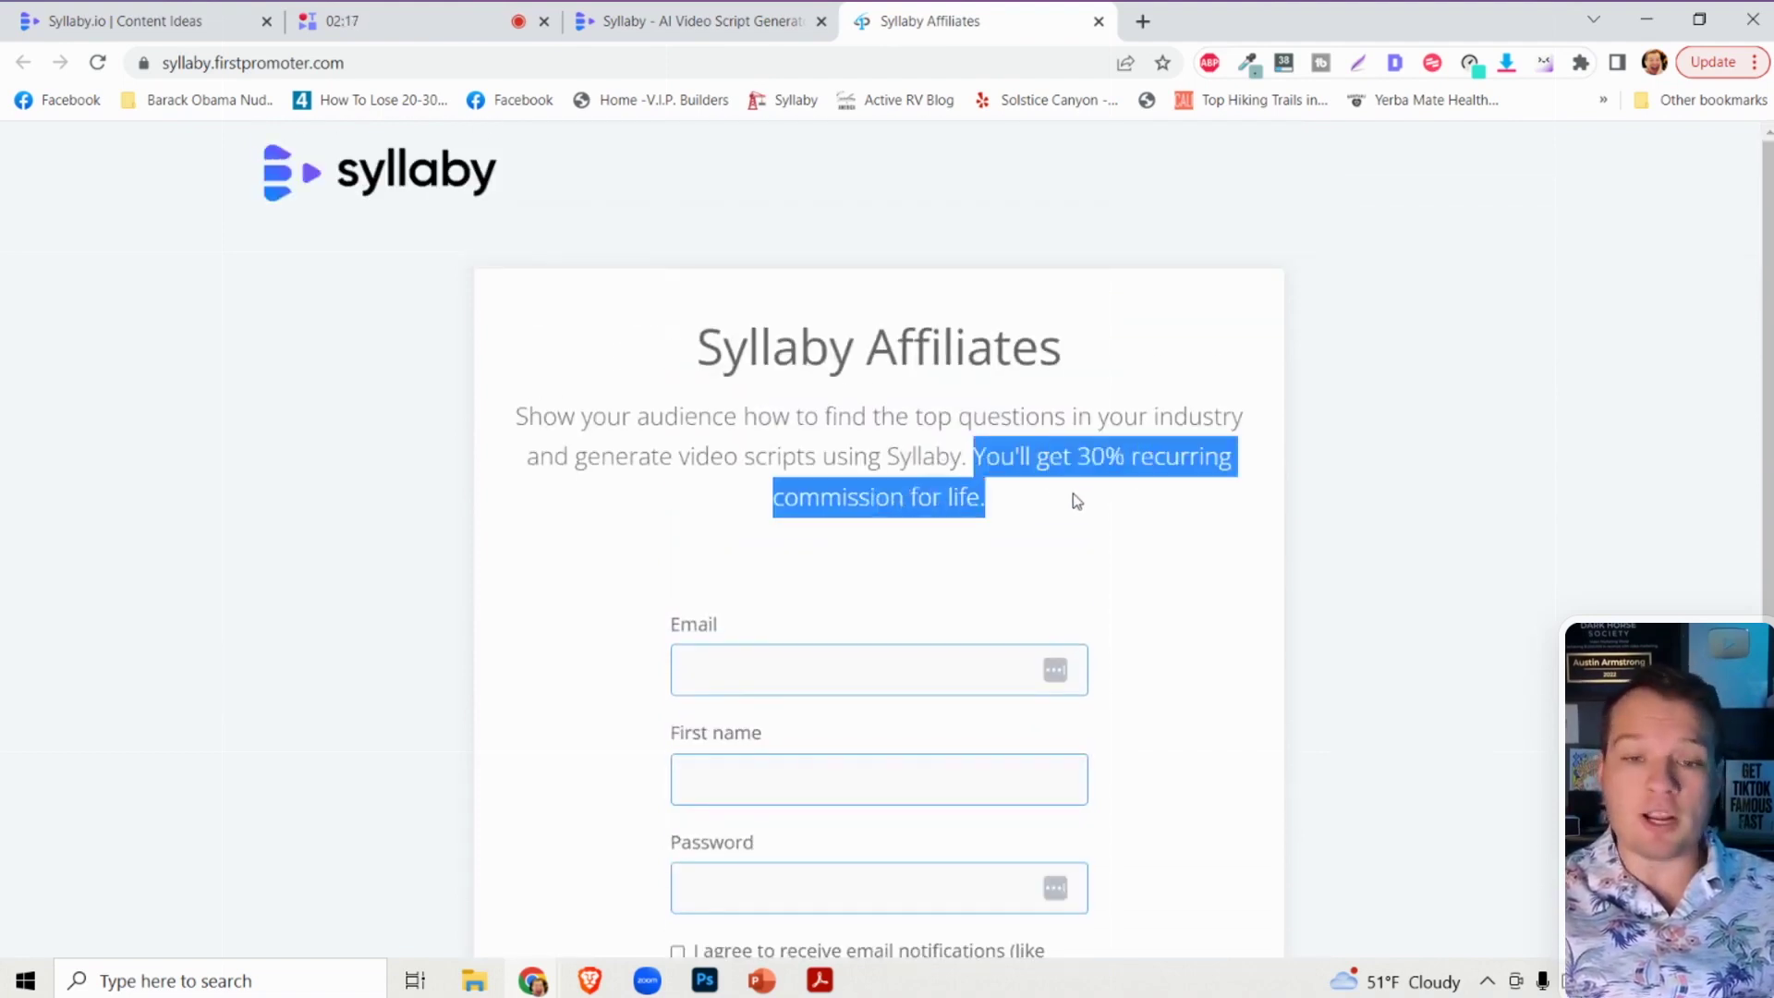
# Scroll through the affiliate signup form with its empty email, first name and password fields.
pyautogui.scroll(-5, 1071, 501)
pyautogui.click(1156, 463)
pyautogui.scroll(4, 1158, 463)
pyautogui.scroll(1, 1159, 463)
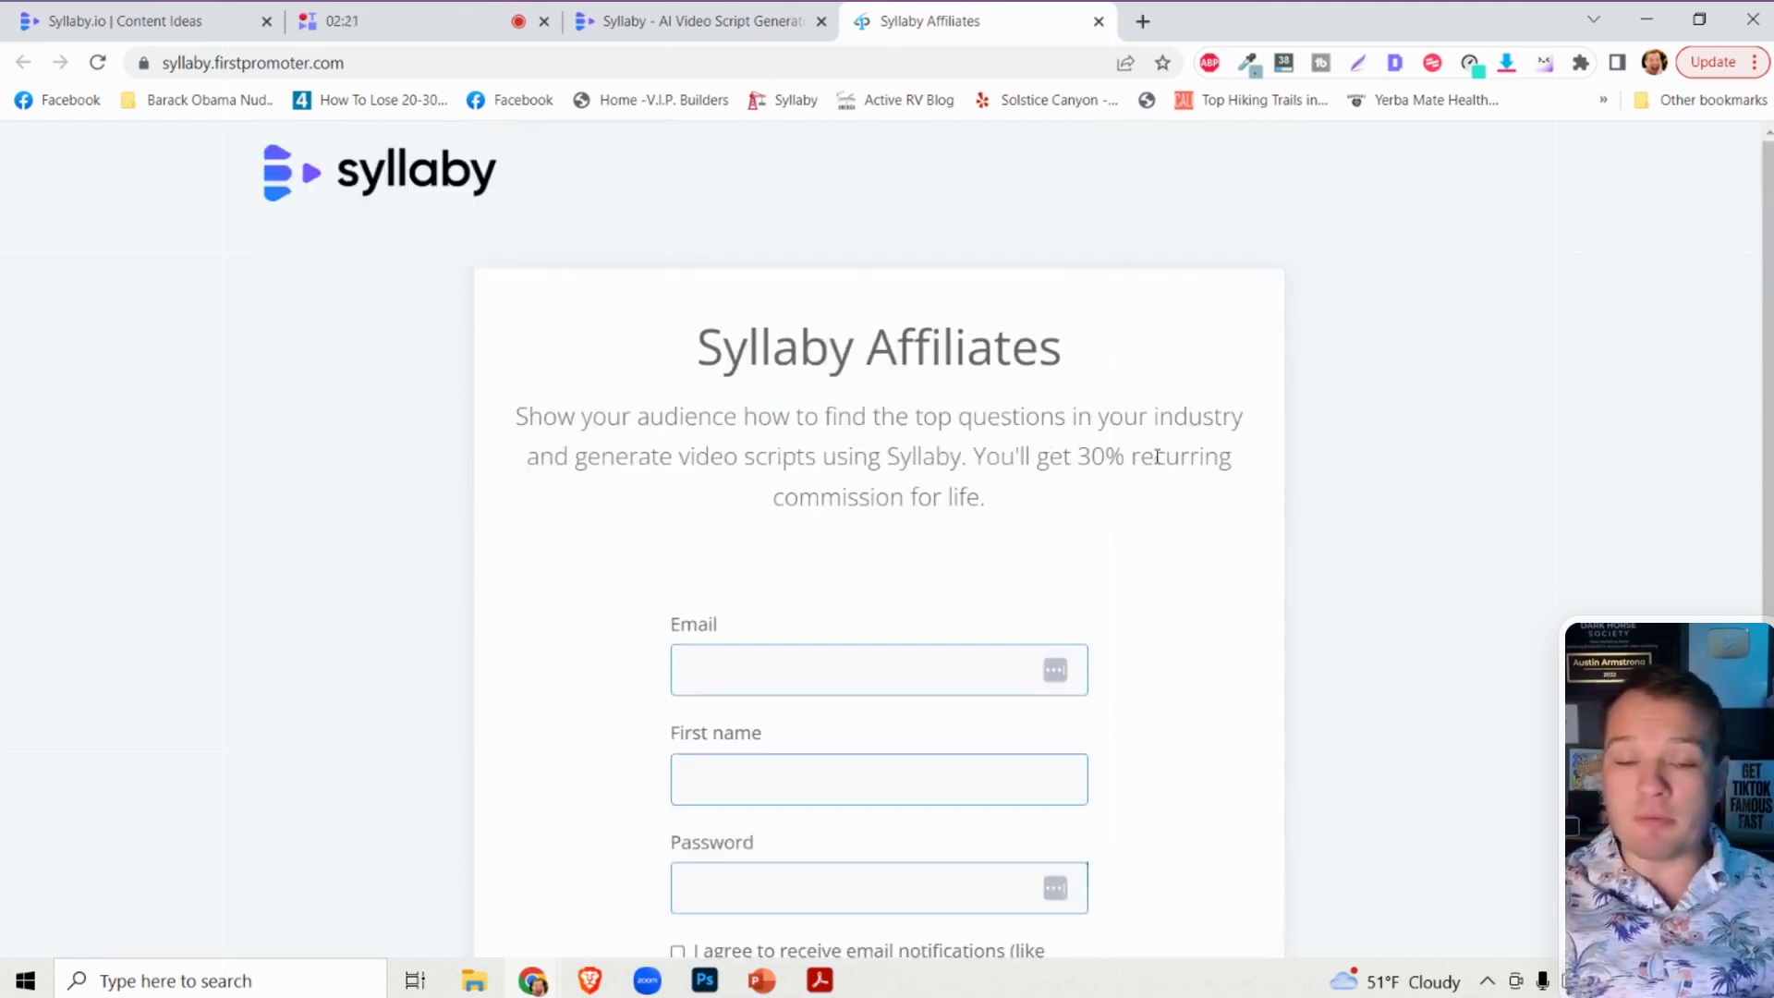
pyautogui.scroll(-1, 1157, 457)
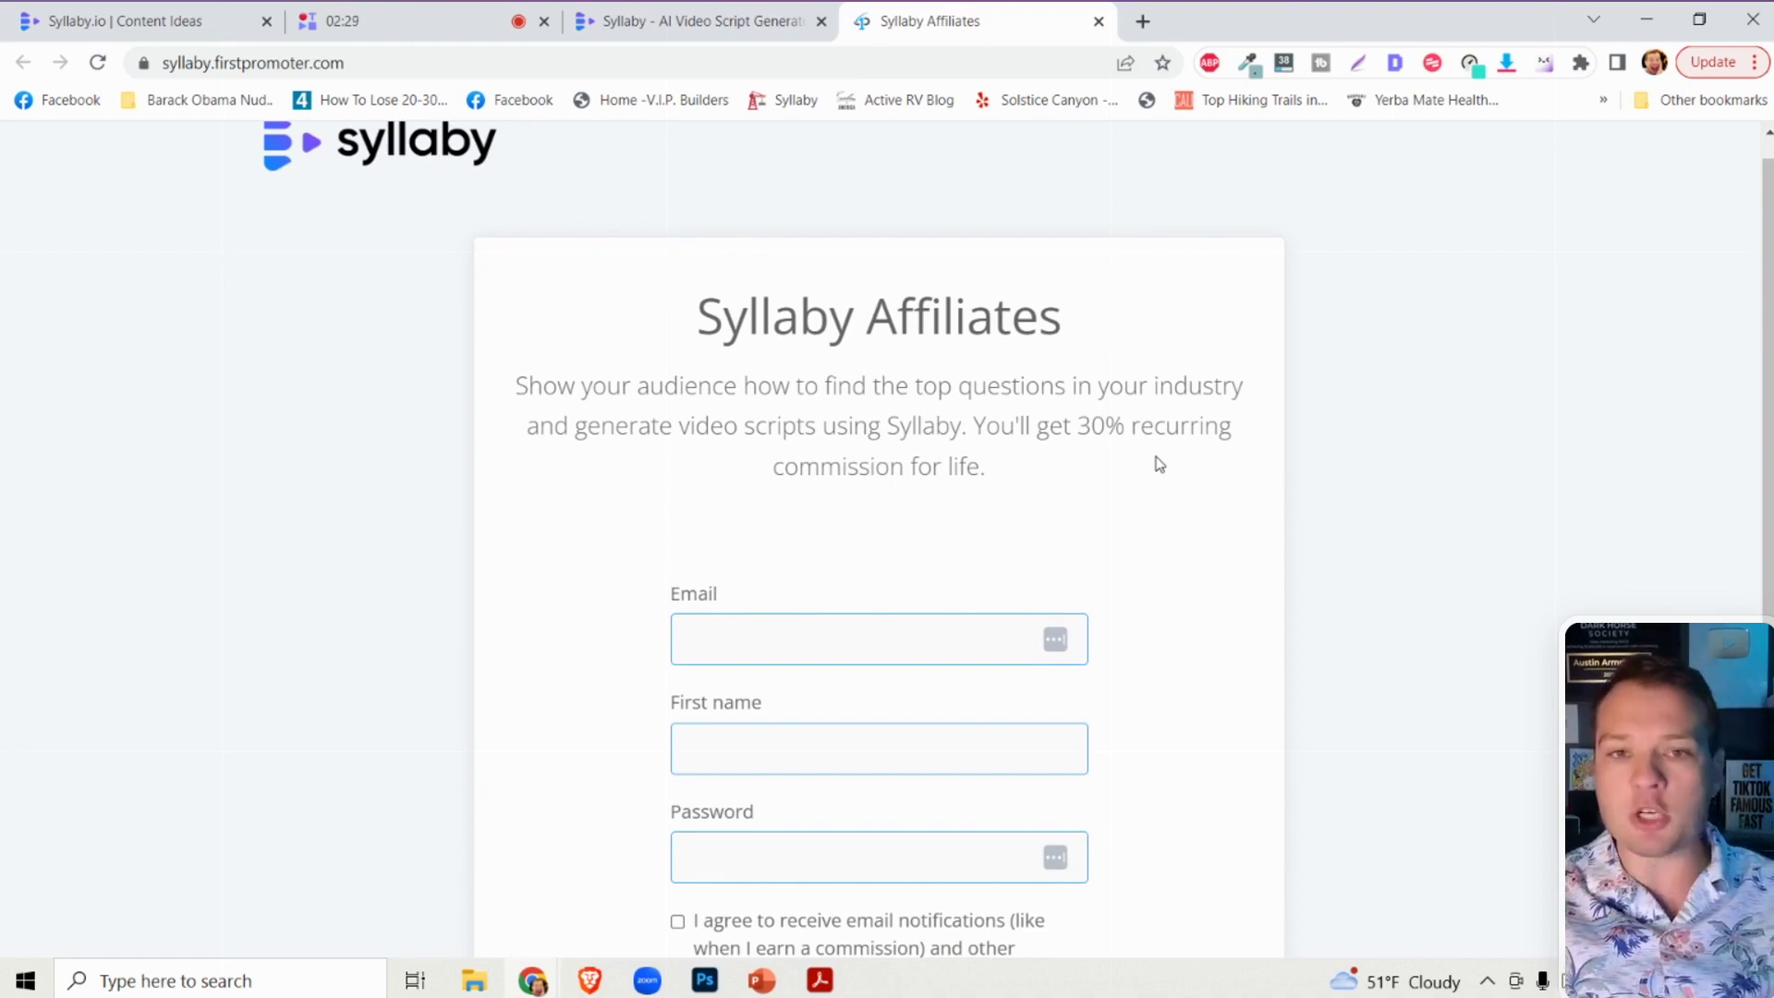
pyautogui.scroll(-3, 1159, 464)
pyautogui.scroll(3, 1159, 463)
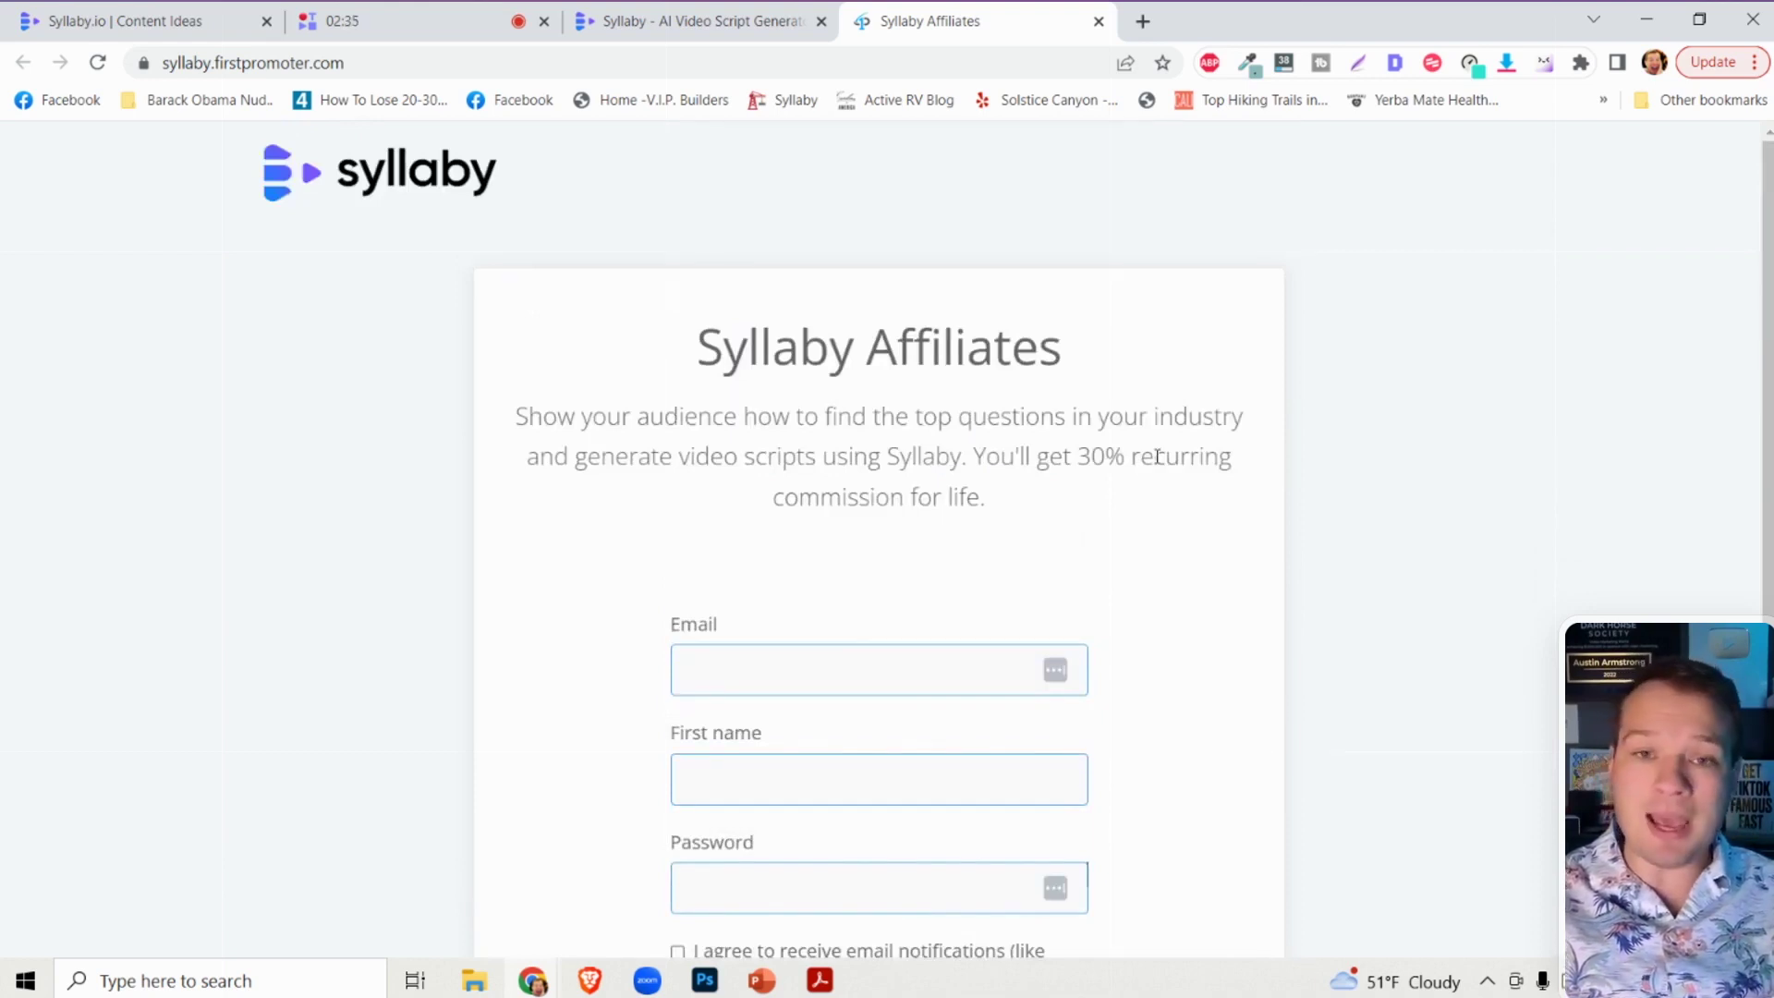
# Close the affiliates tab and return to the Content Ideas keyword and audience fields.
pyautogui.click(1099, 20)
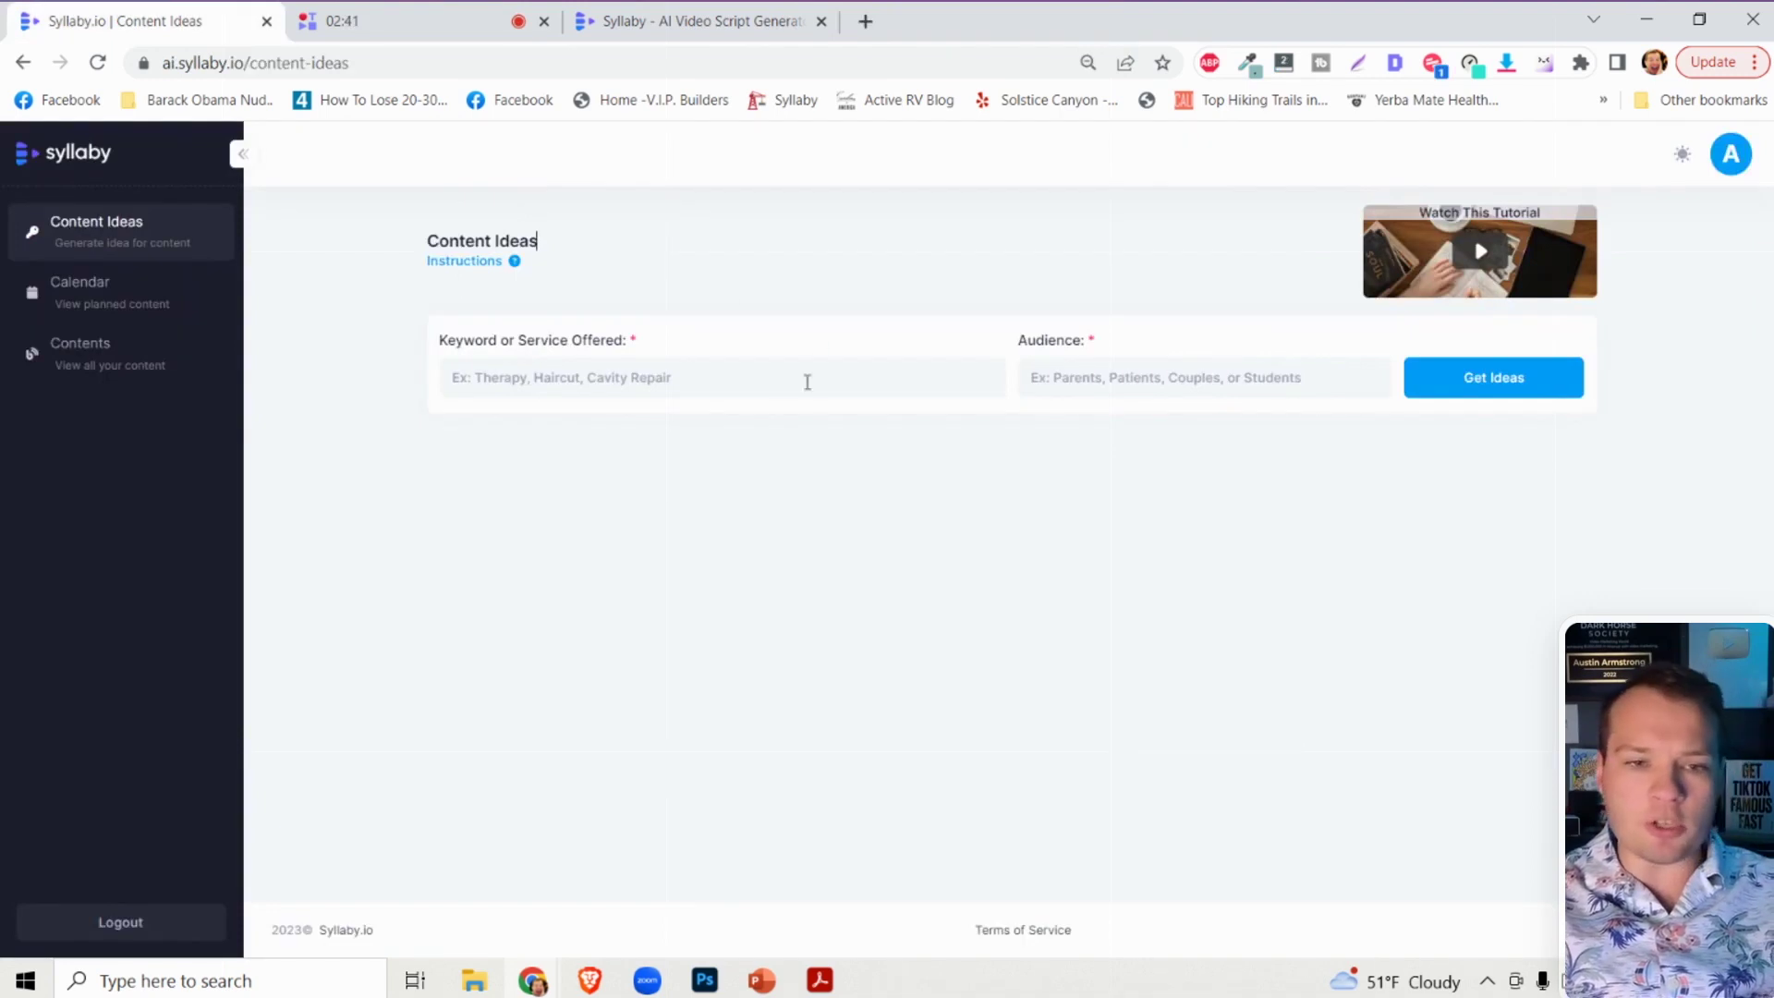
pyautogui.click(667, 386)
pyautogui.press('Tab')
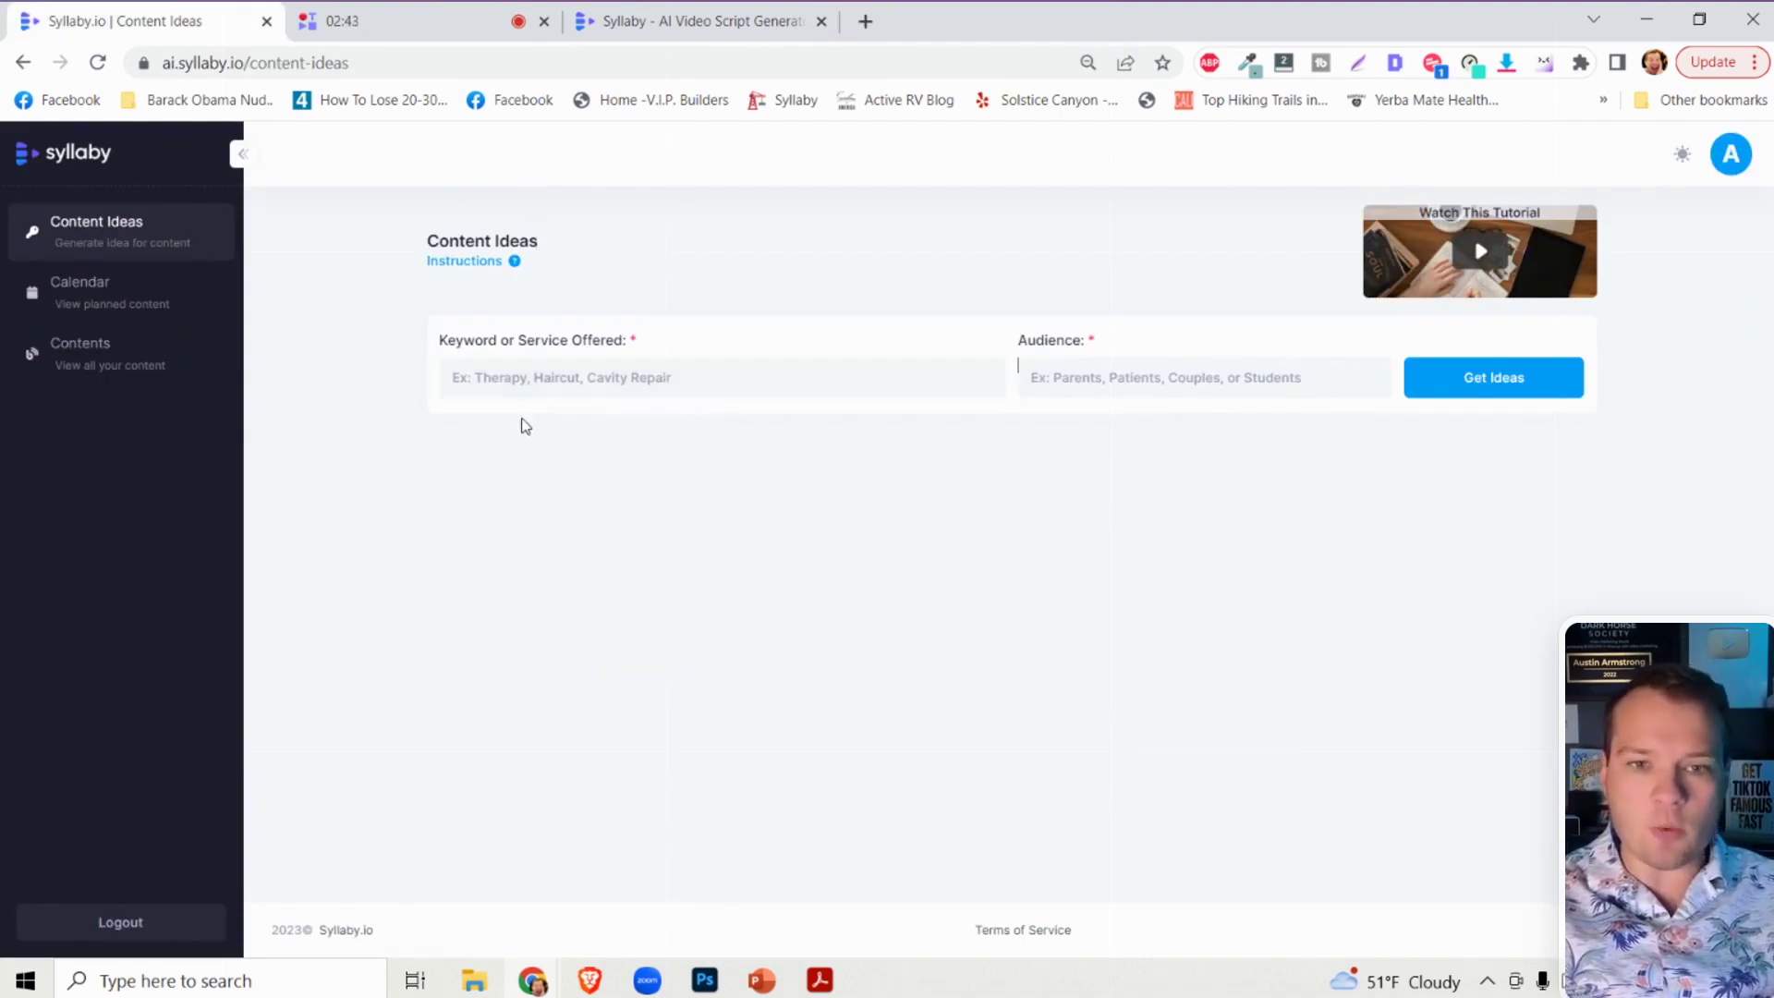
pyautogui.click(464, 260)
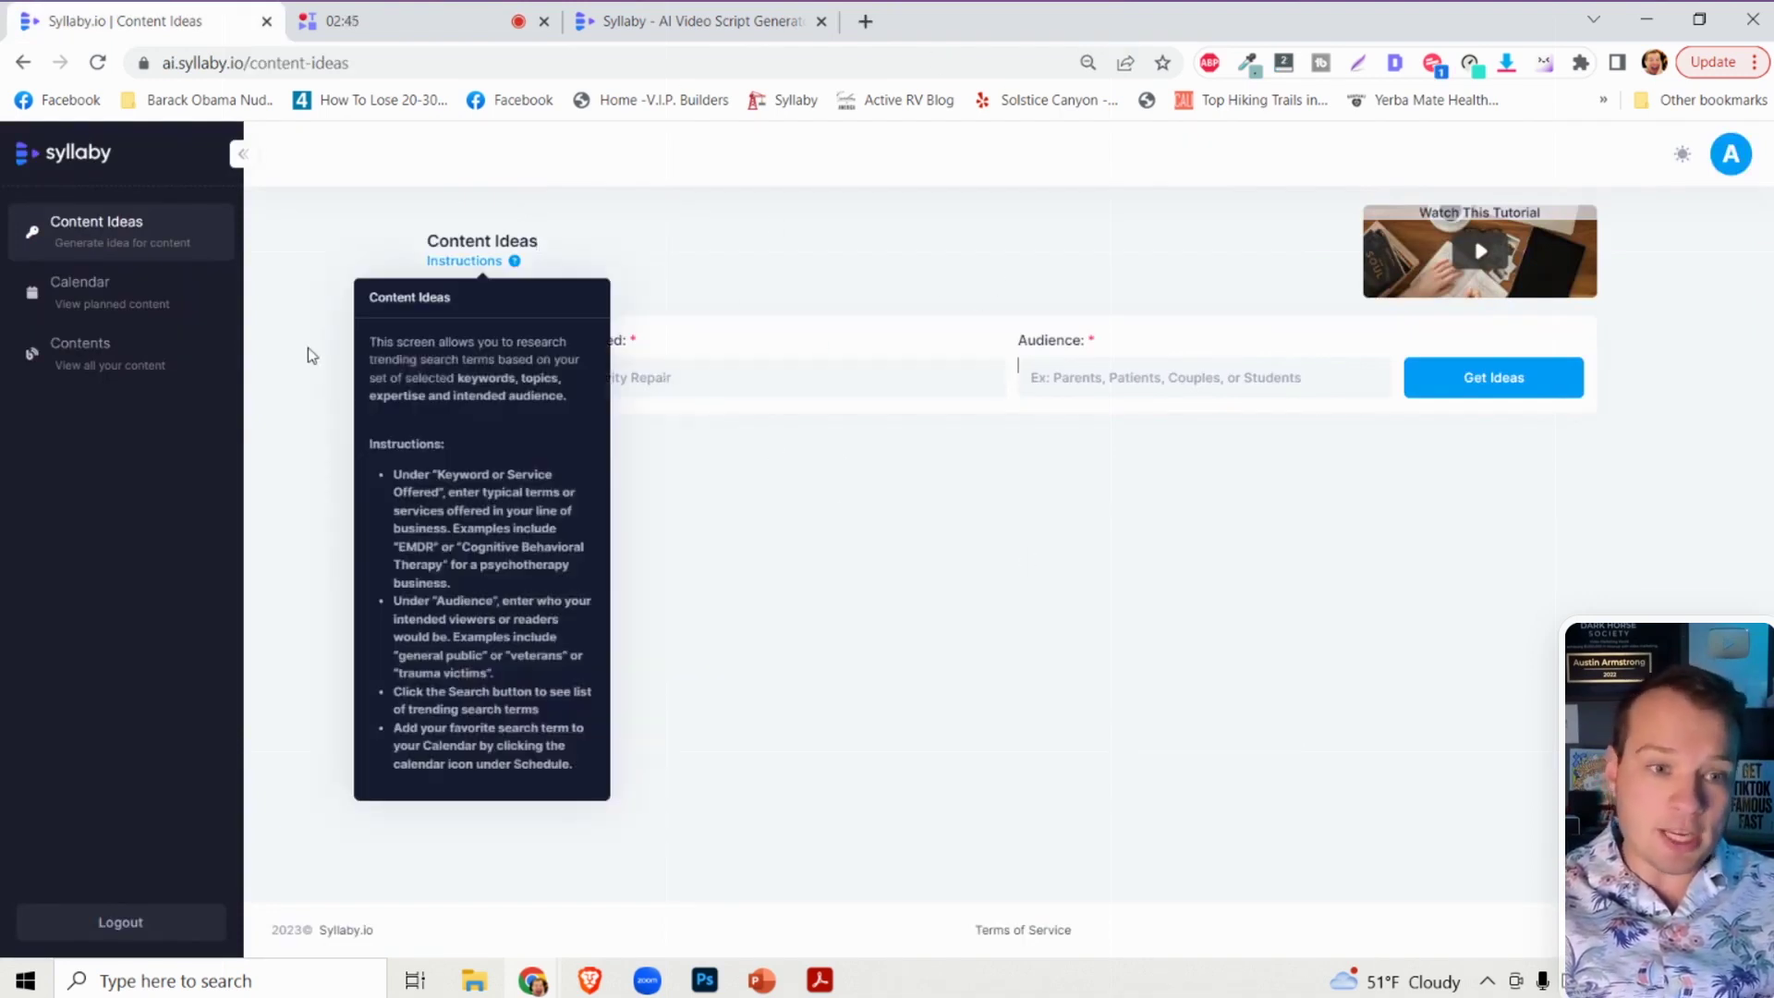
pyautogui.click(800, 382)
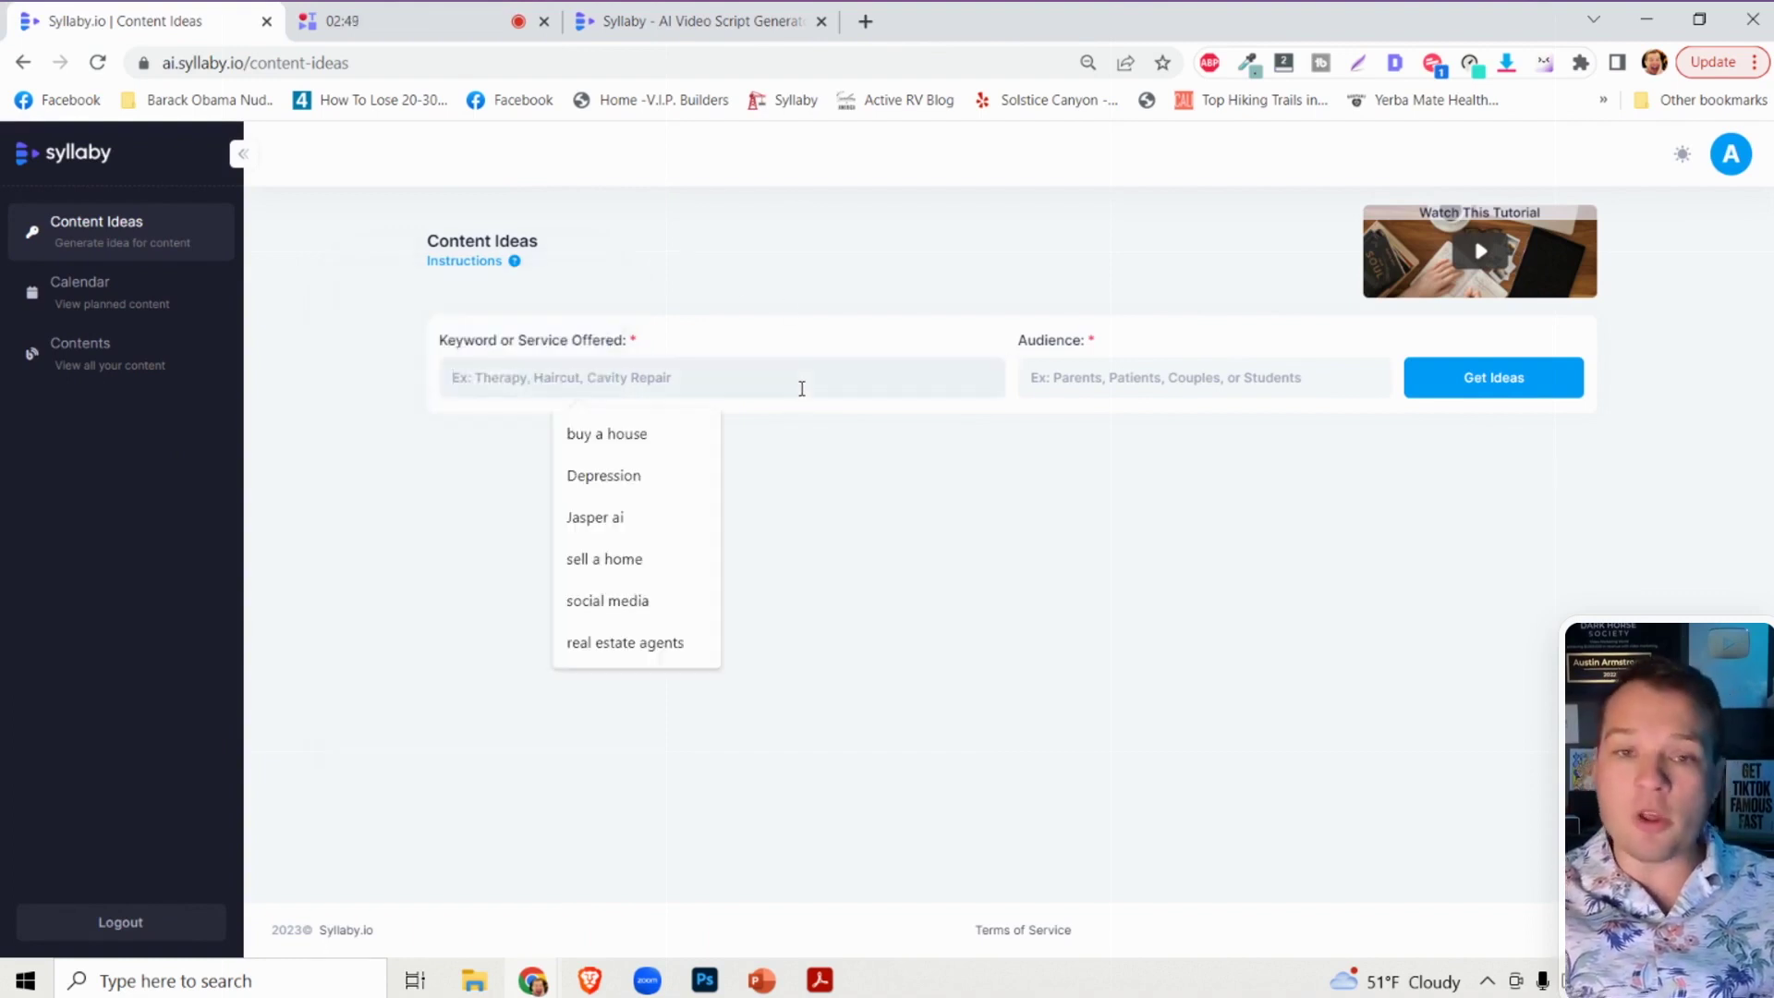
pyautogui.press('Tab')
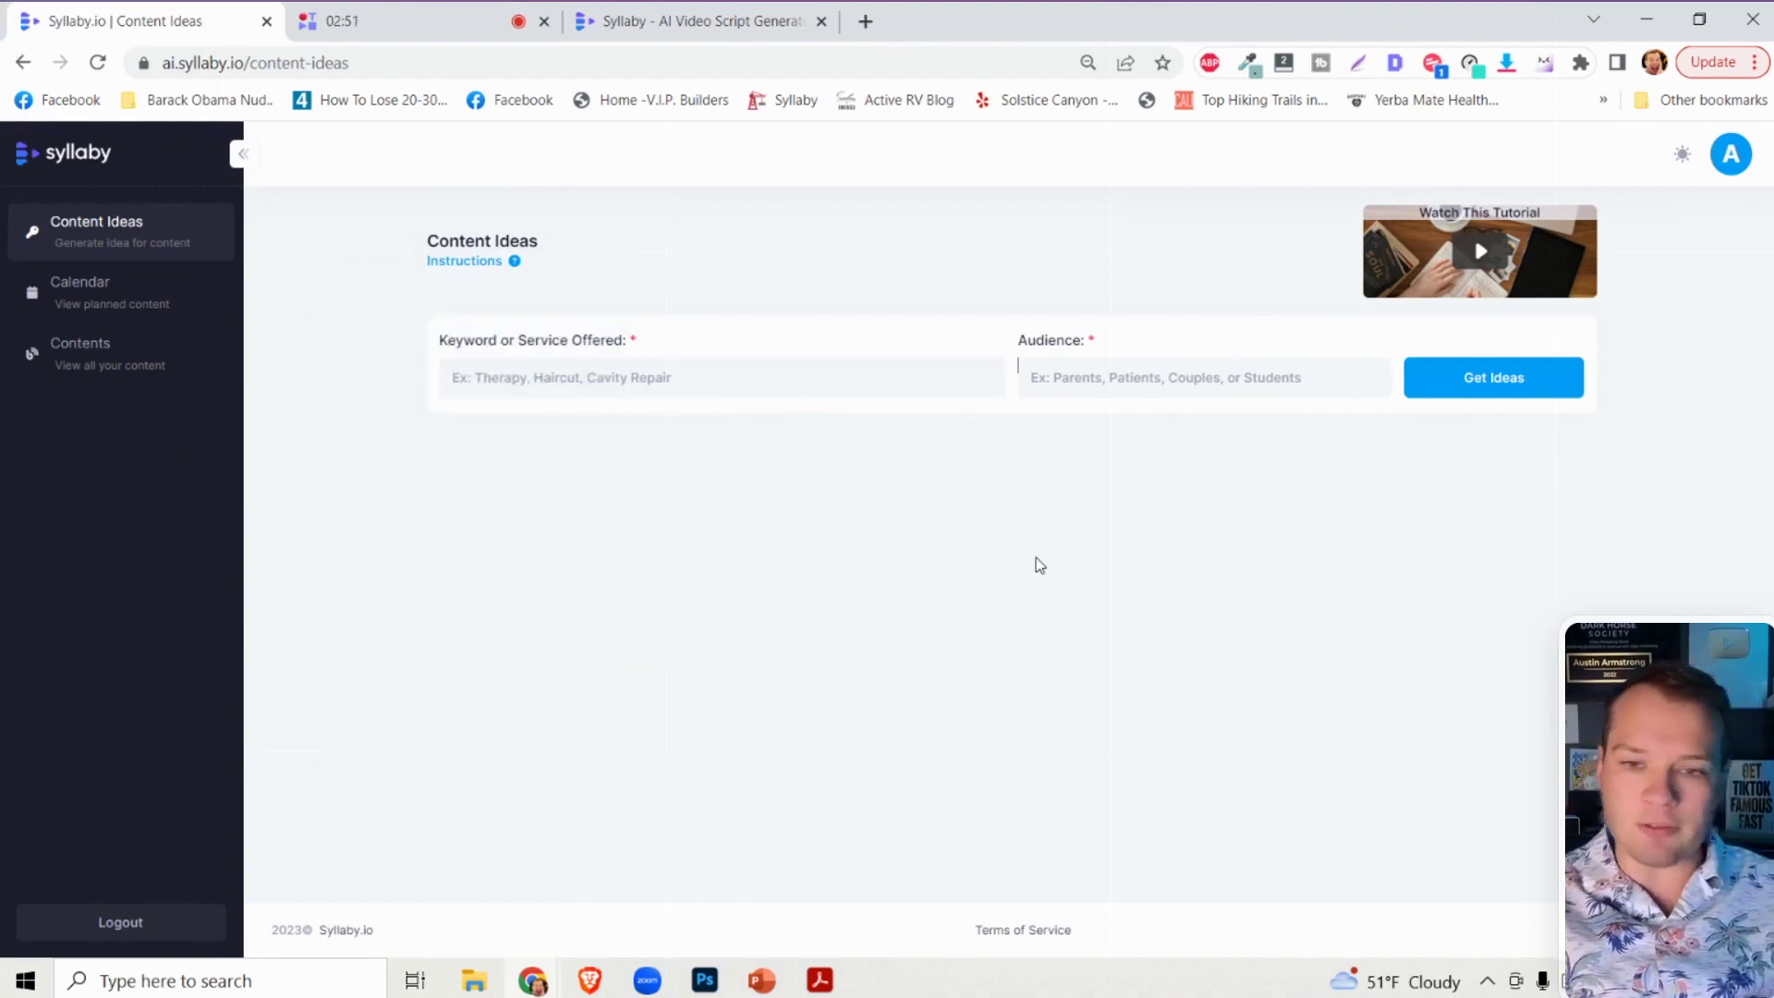
# Set the keyword to 'buy a house' from the saved keyword suggestions.
pyautogui.click(785, 381)
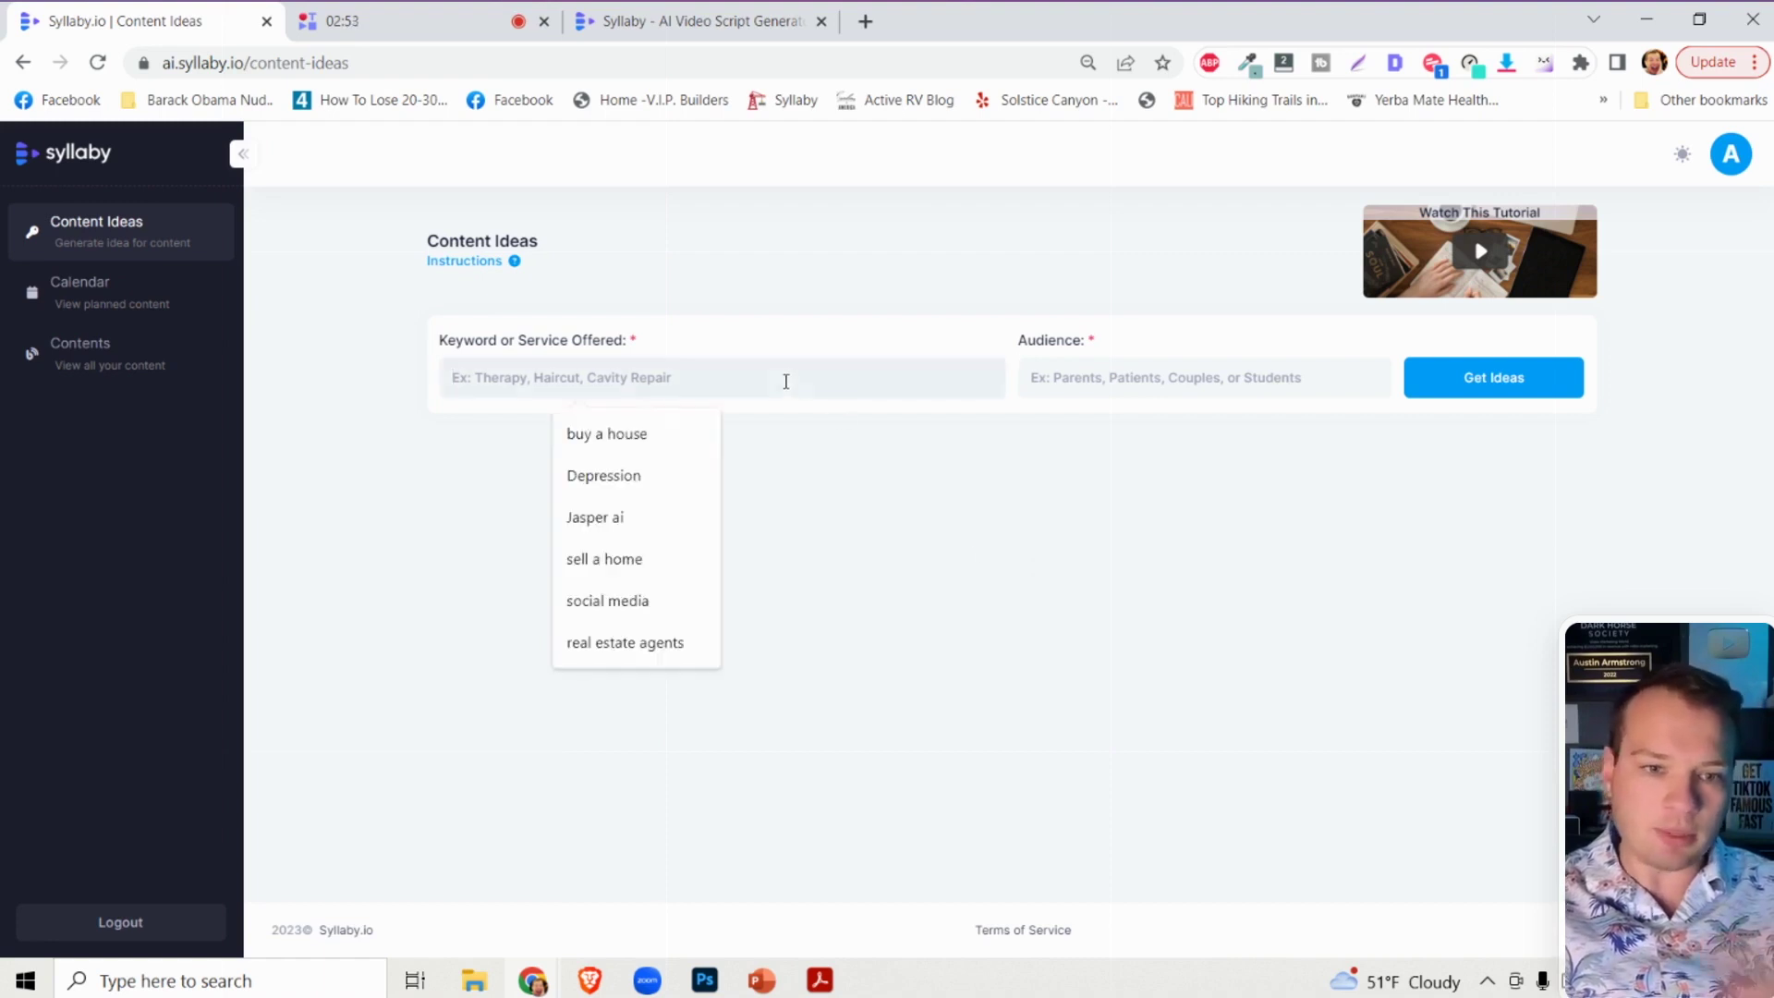
pyautogui.click(1086, 695)
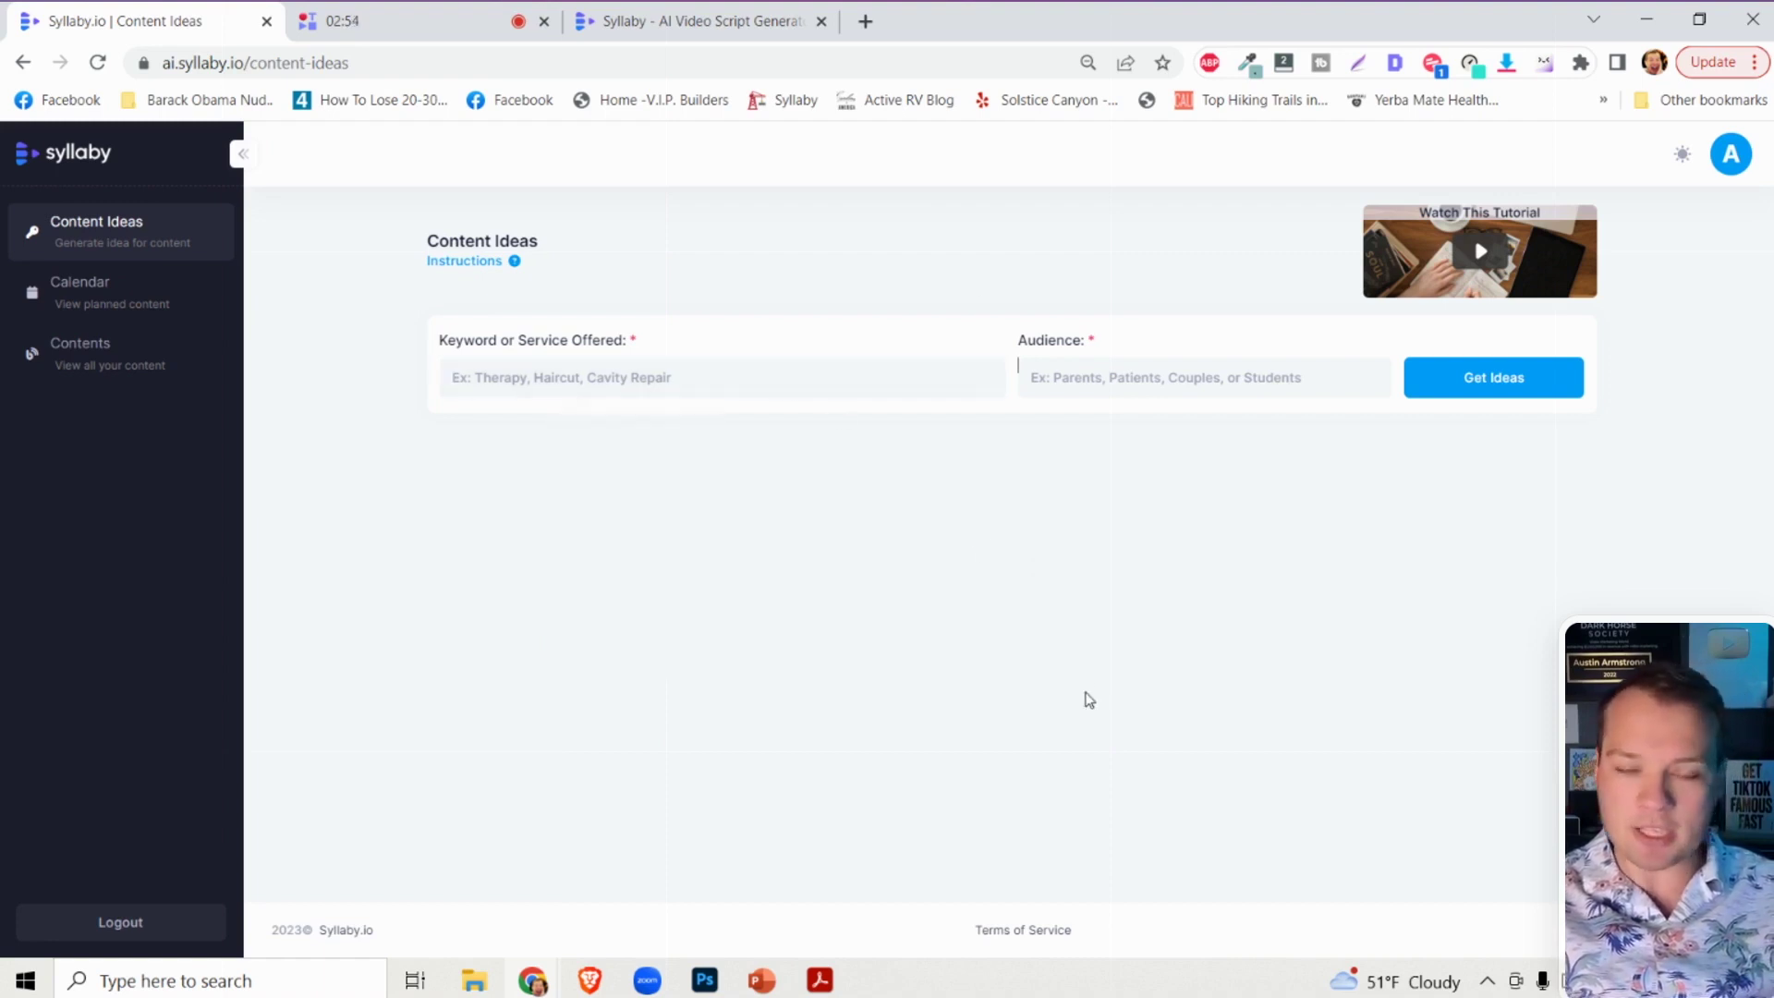
pyautogui.click(665, 382)
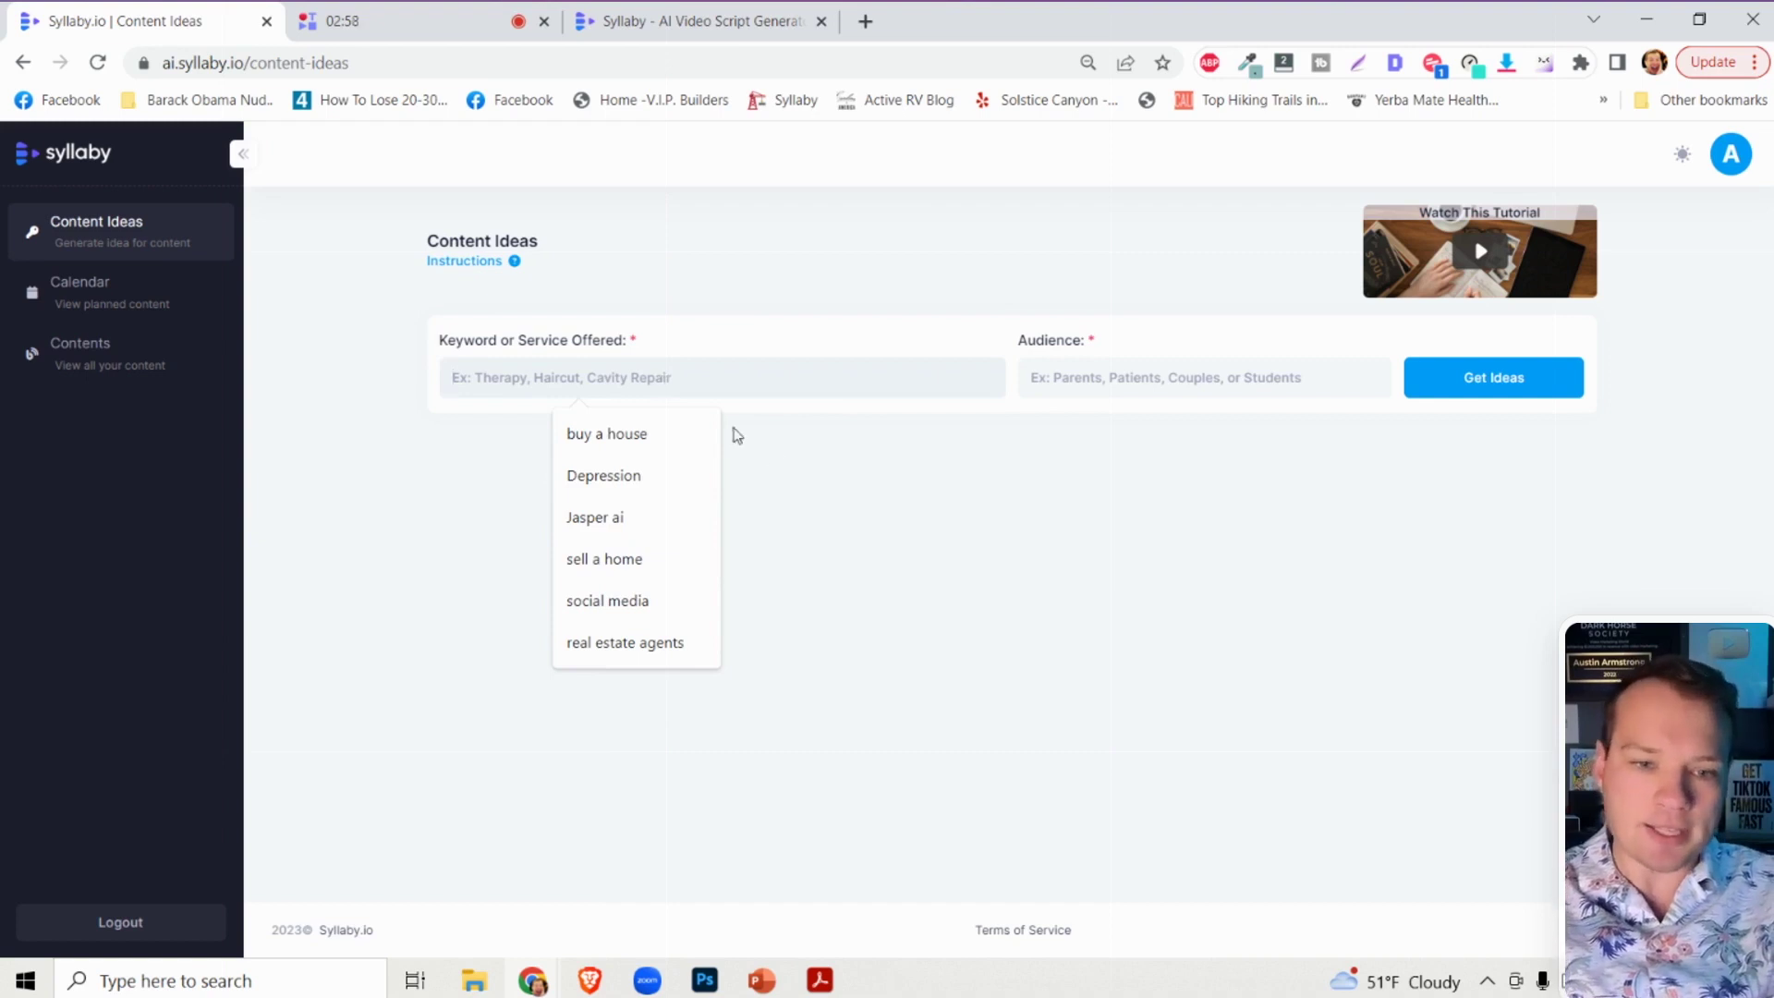
pyautogui.click(907, 566)
pyautogui.click(594, 382)
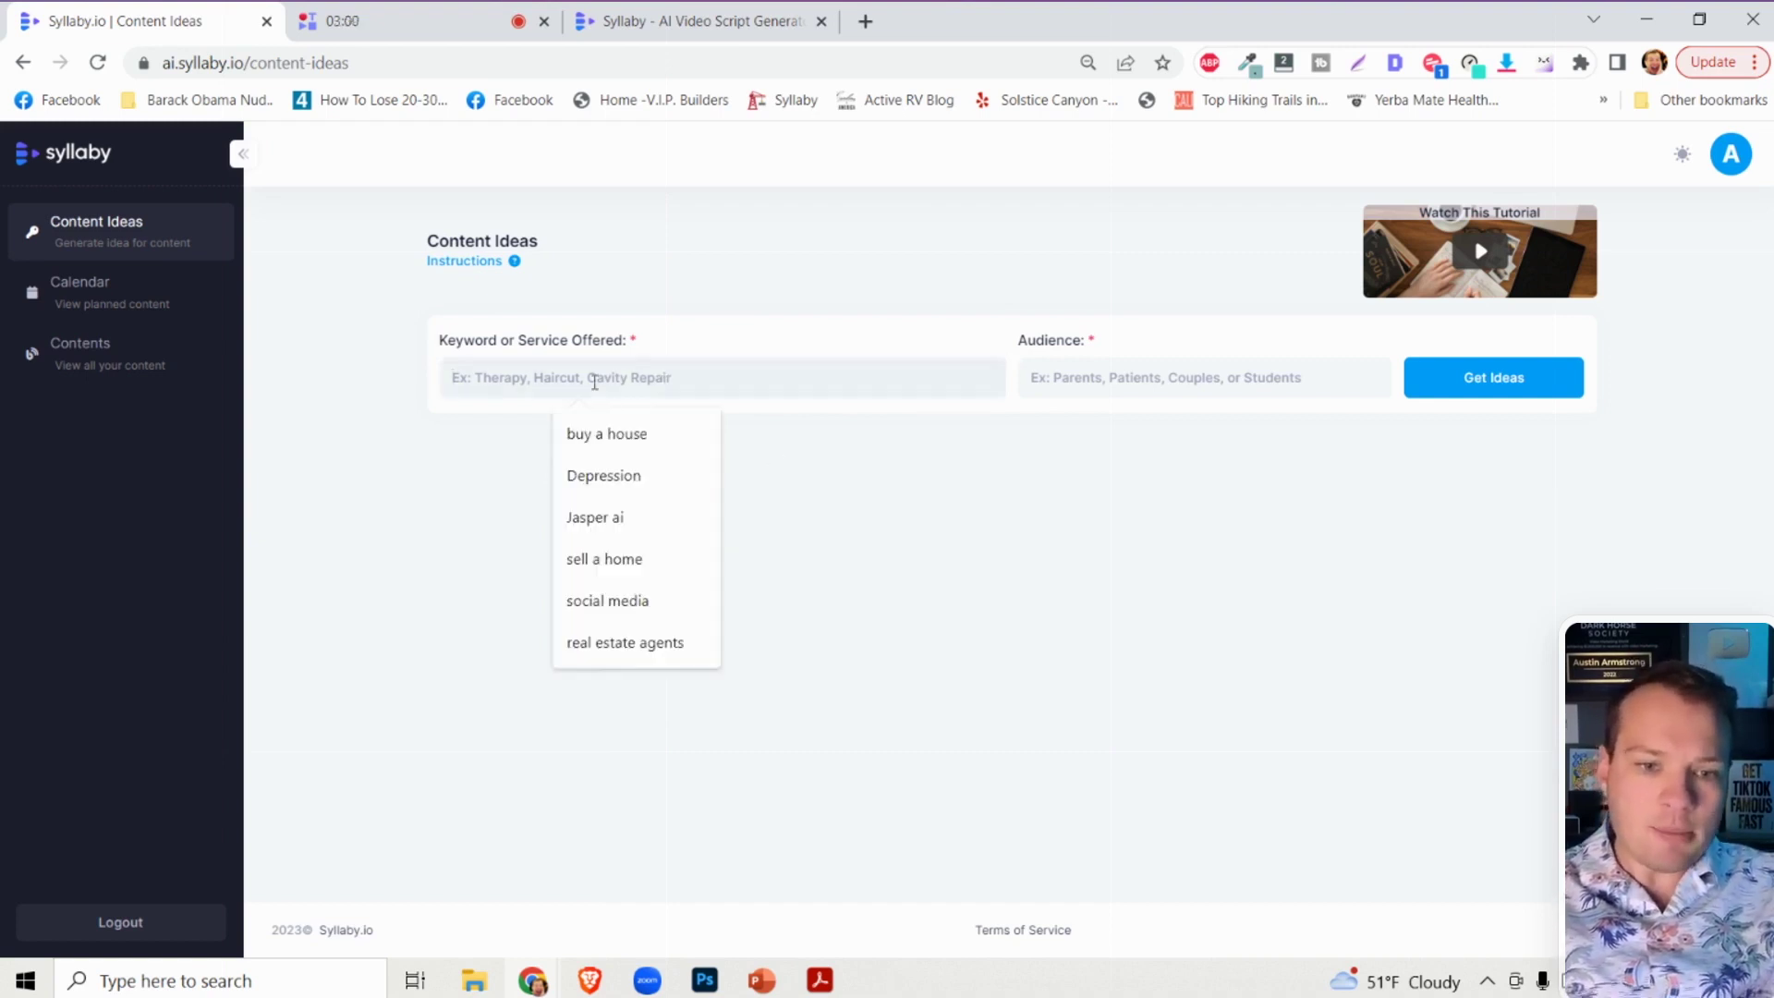
pyautogui.click(651, 434)
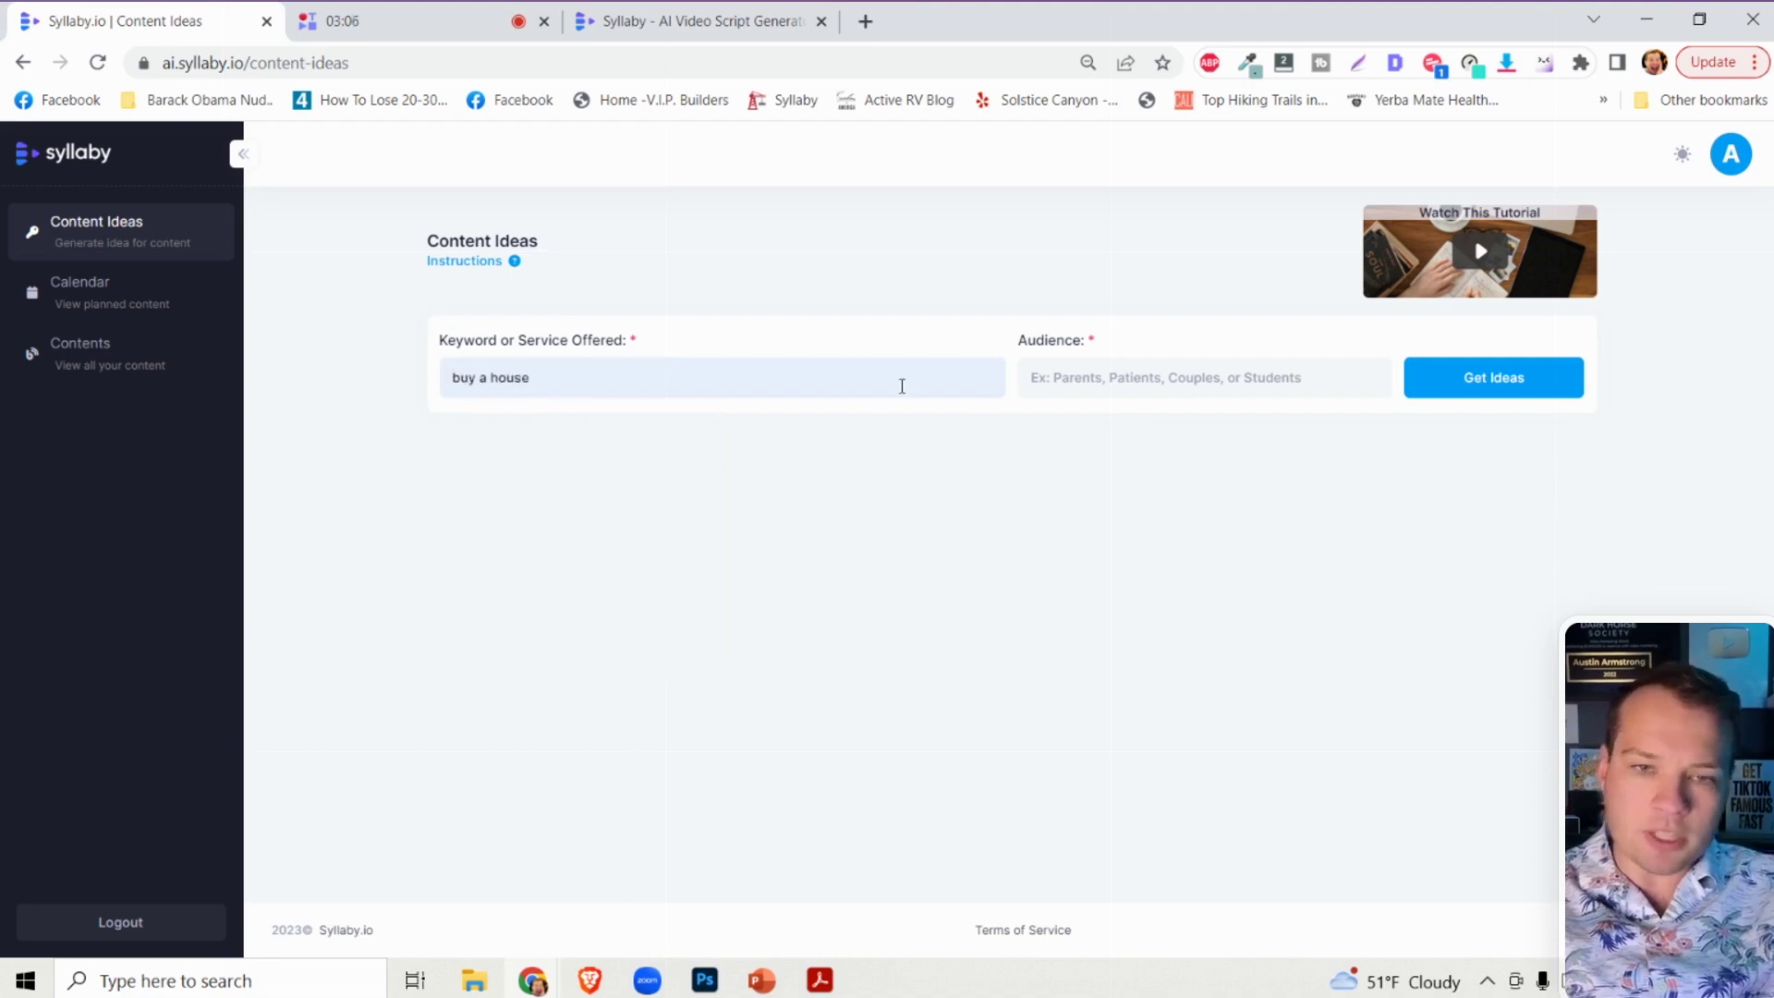
# Set the audience to 'home buyers'.
pyautogui.press('Tab')
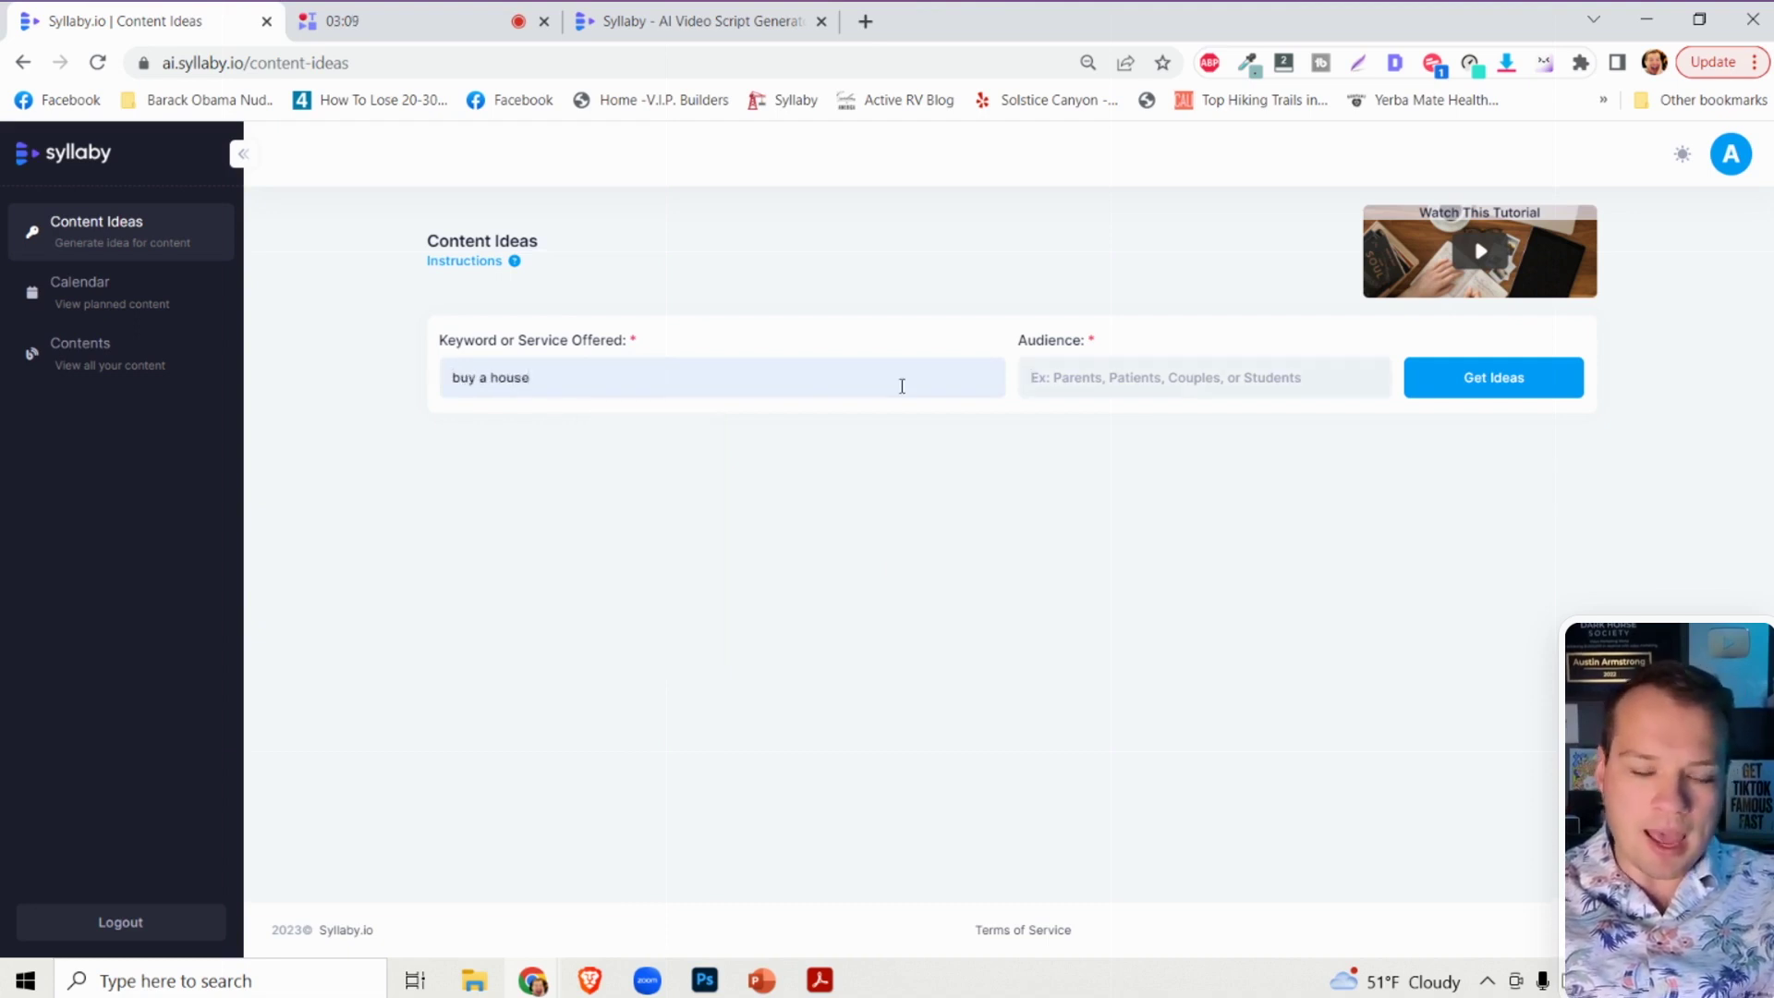
pyautogui.click(743, 367)
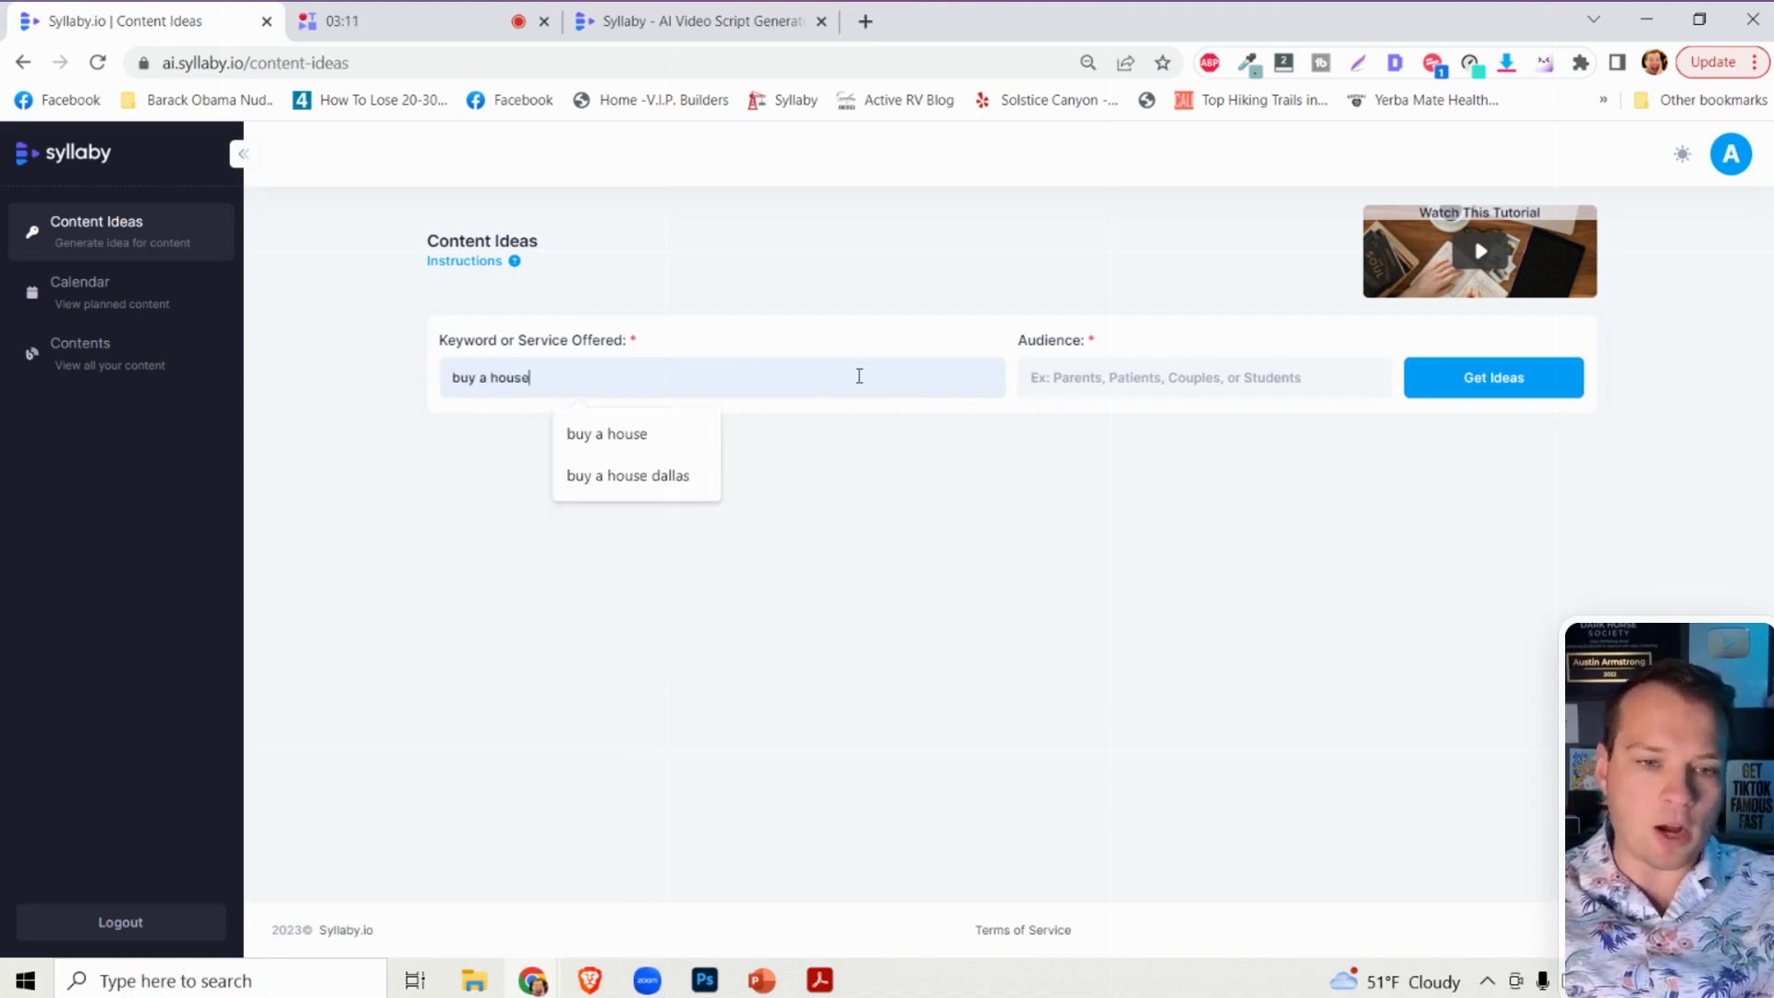
pyautogui.click(1152, 377)
pyautogui.click(1162, 432)
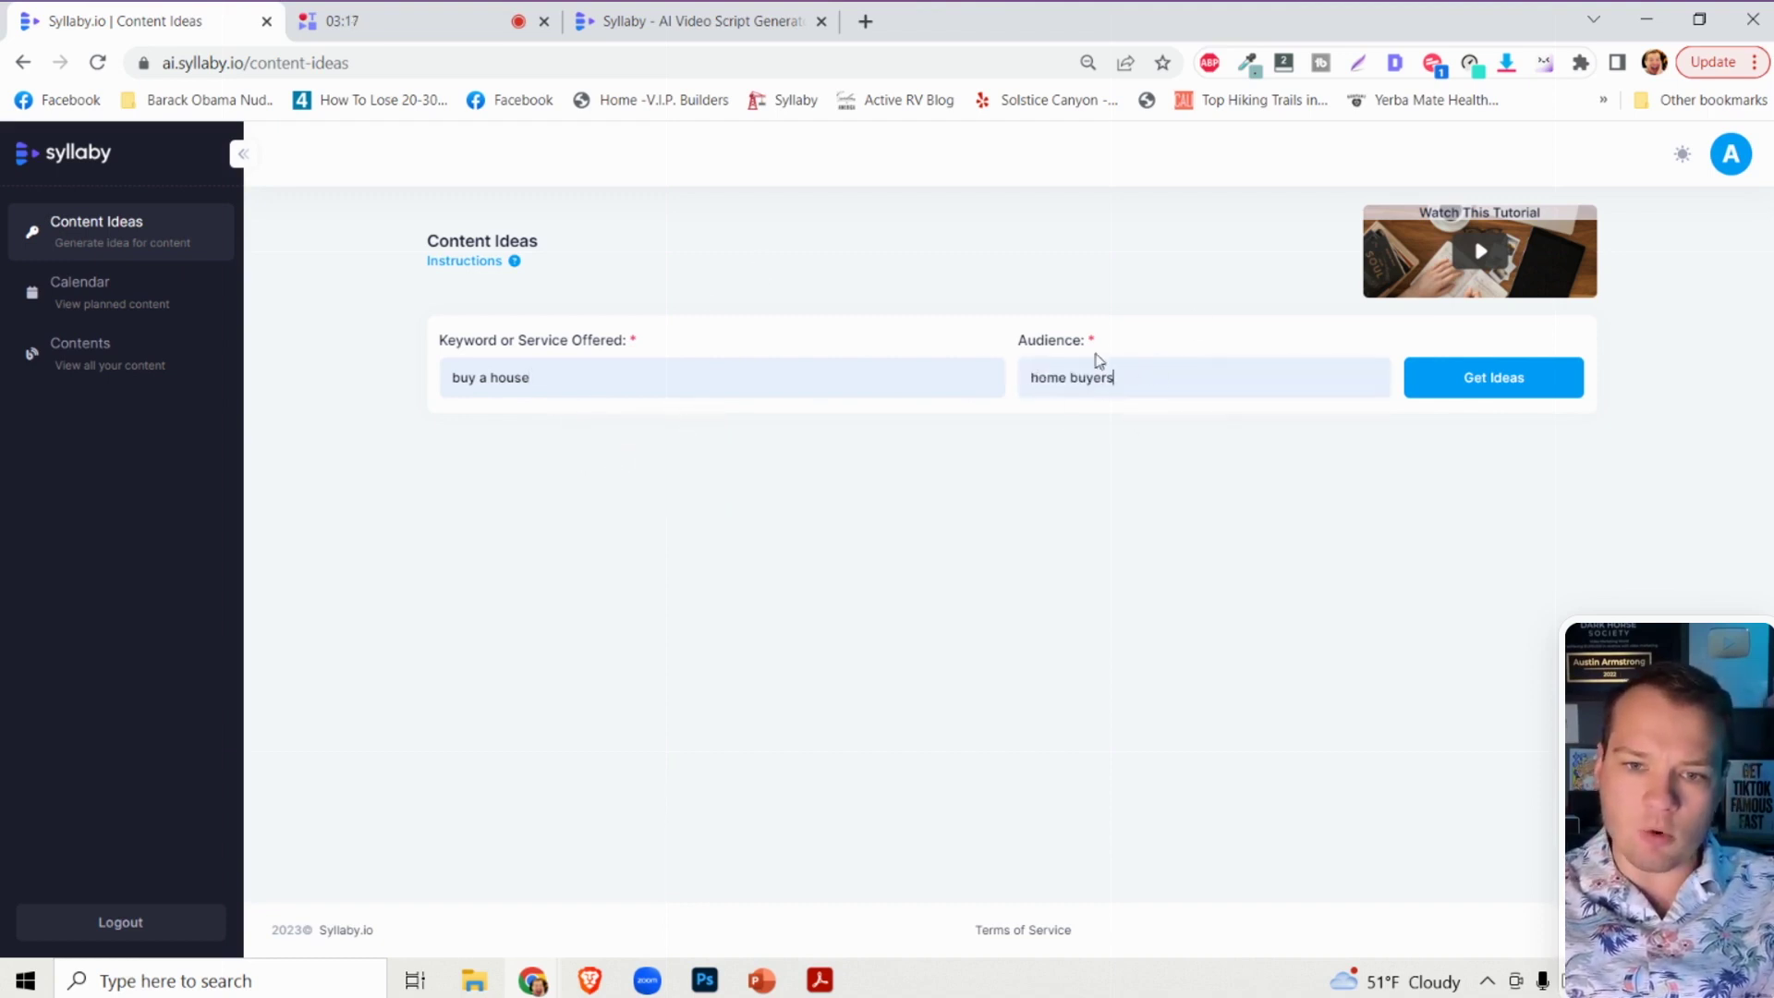
# Generate content ideas for 'buy a house' and scroll the resulting questions table.
pyautogui.click(1517, 387)
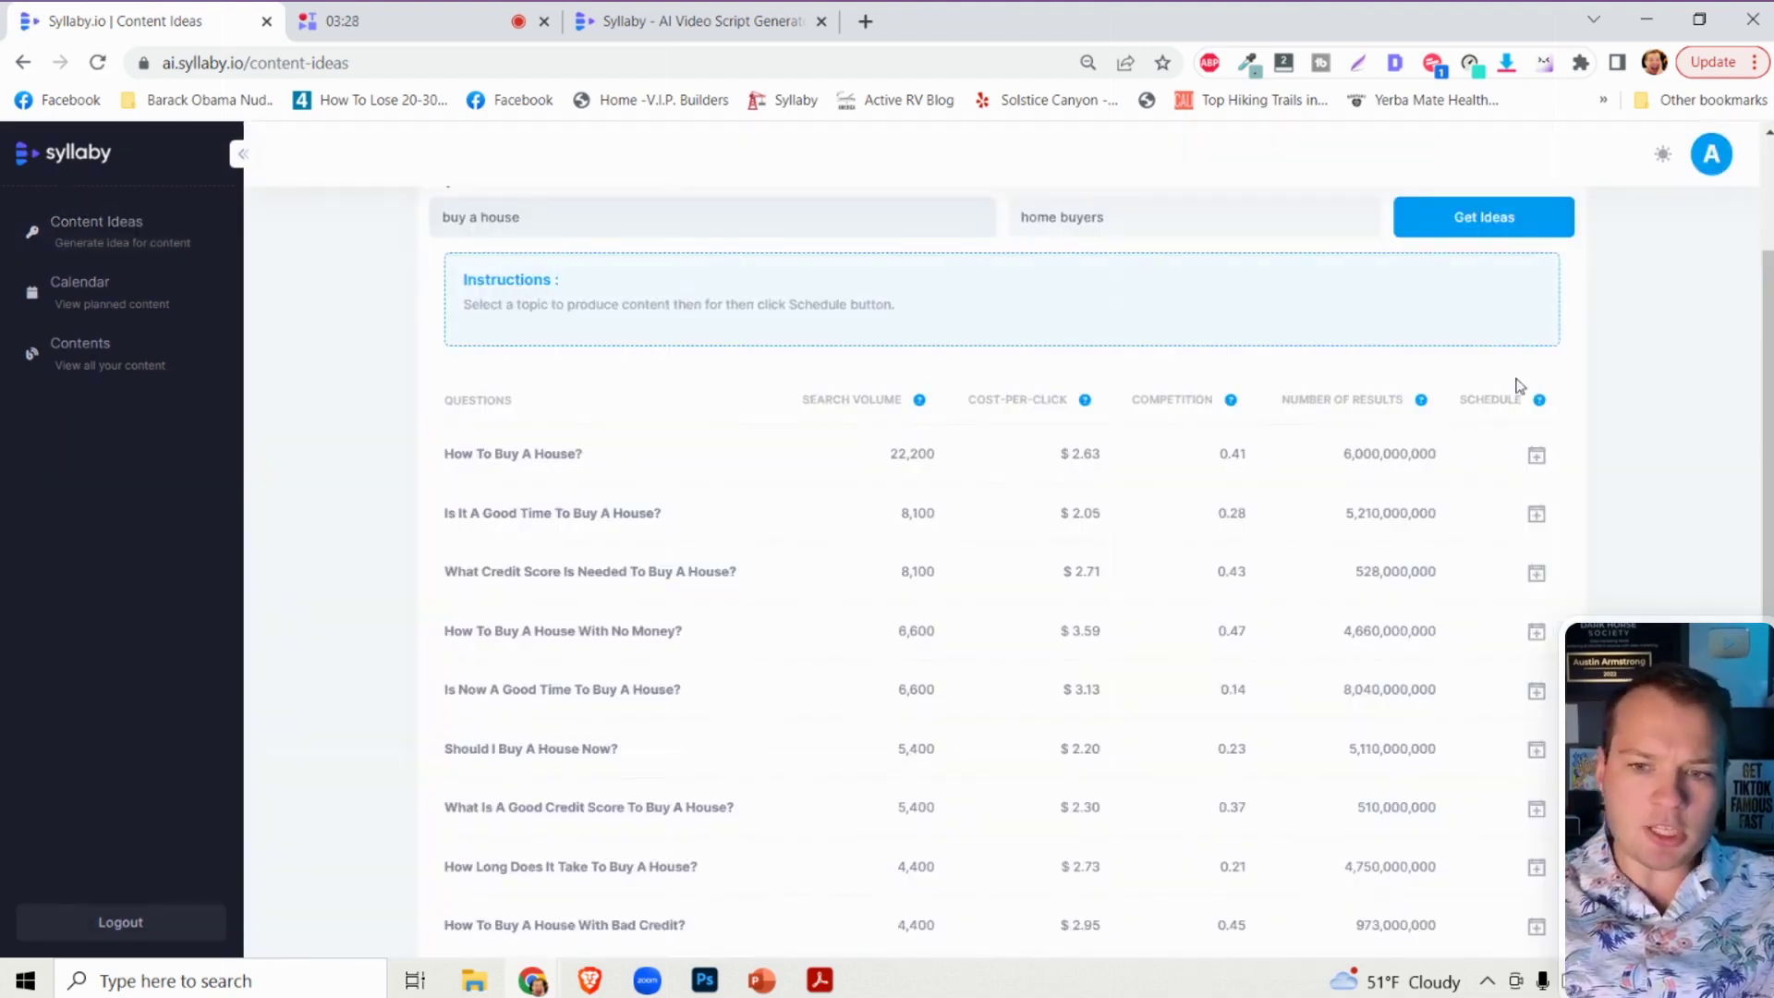
pyautogui.scroll(-2, 1518, 386)
pyautogui.scroll(3, 1518, 386)
pyautogui.scroll(-2, 1518, 386)
pyautogui.scroll(-1, 1518, 386)
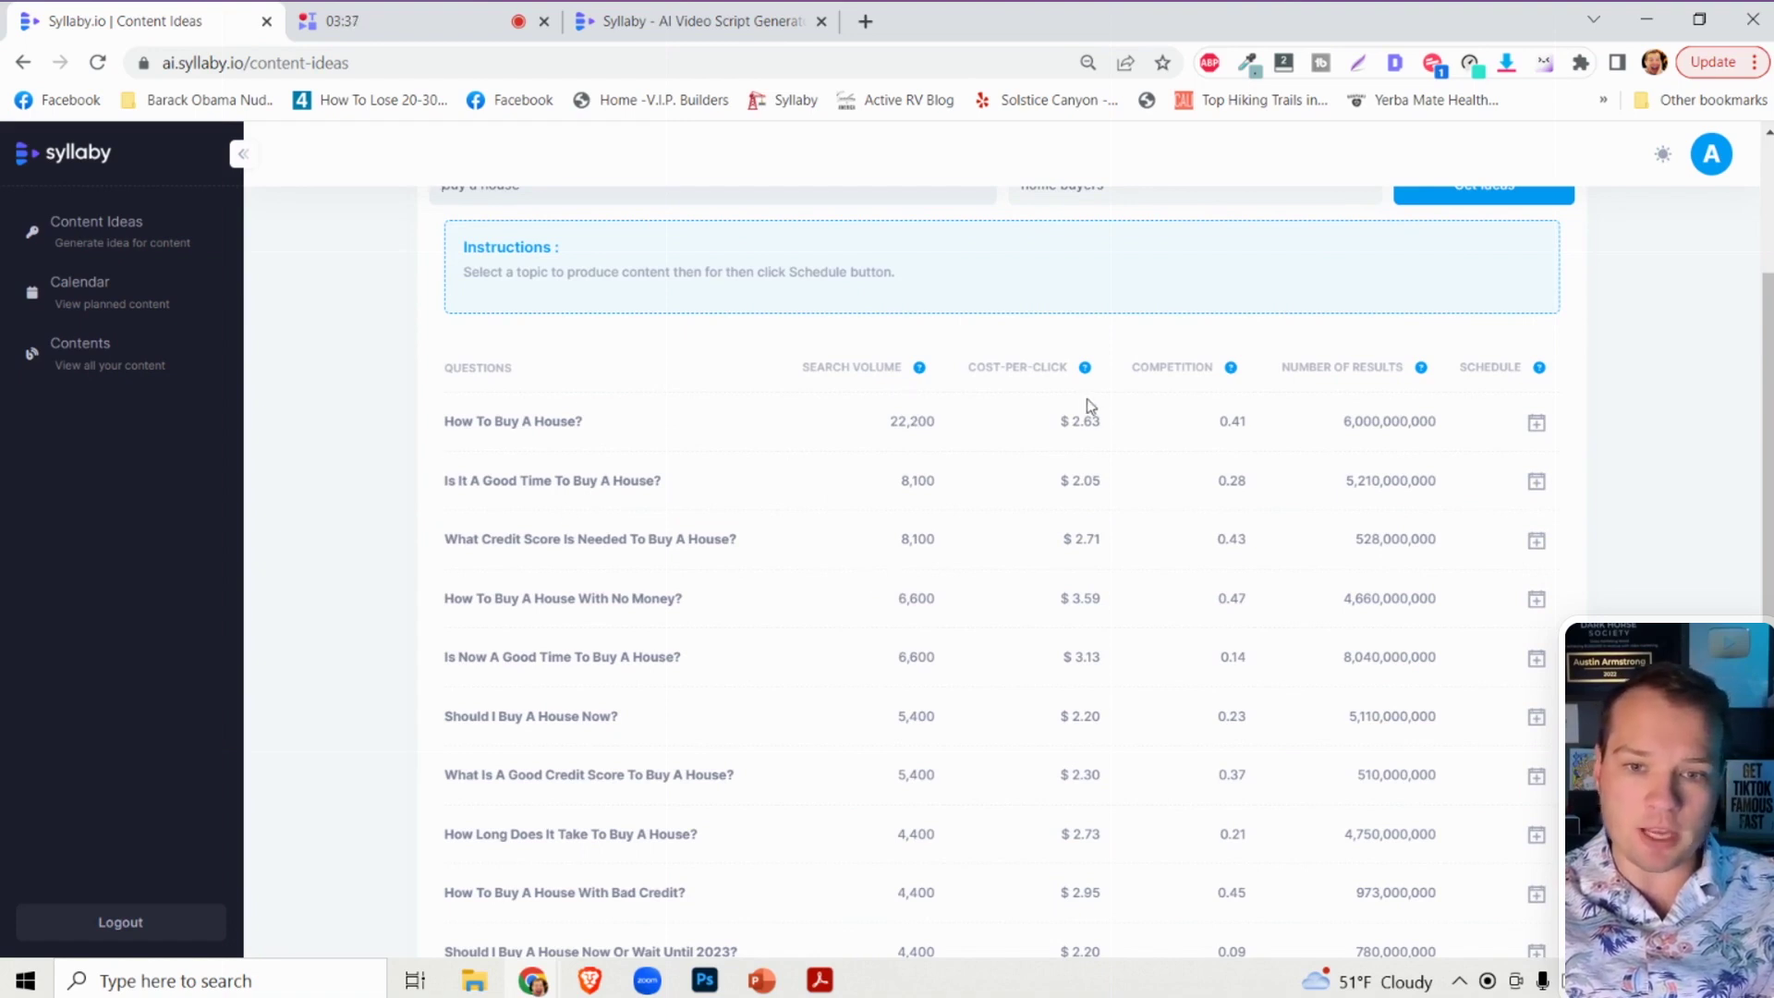
pyautogui.moveTo(1084, 367)
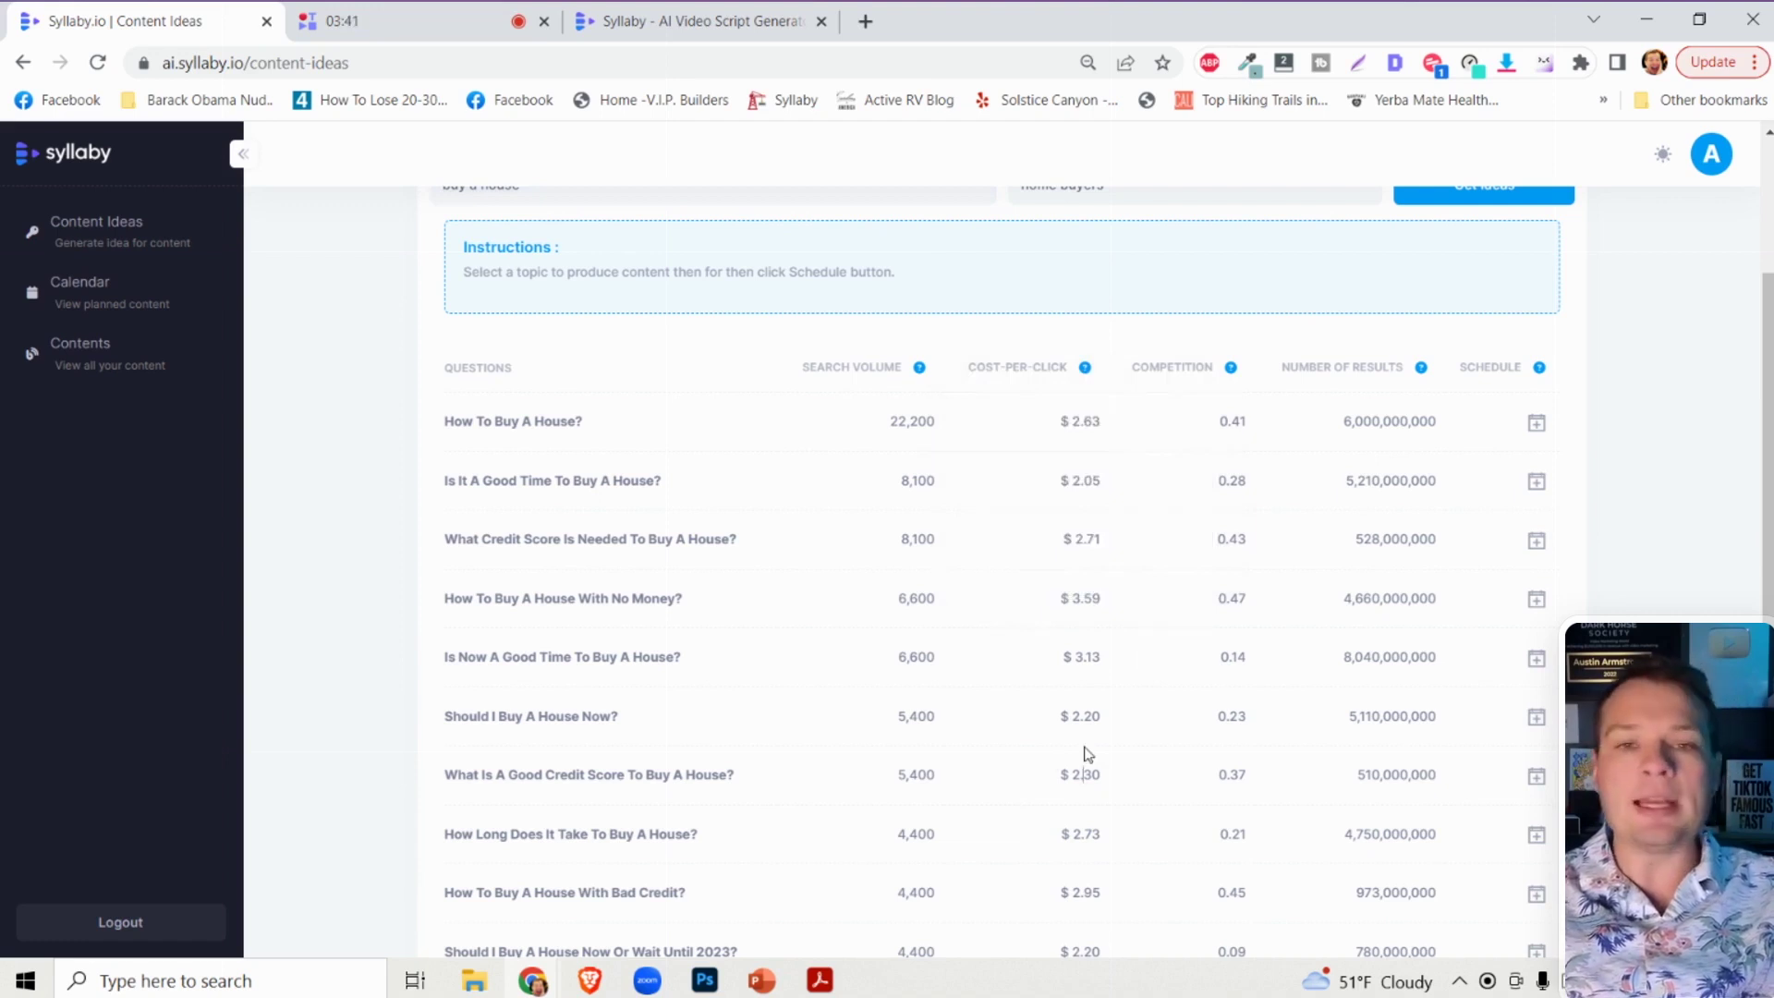
pyautogui.scroll(-2, 1086, 753)
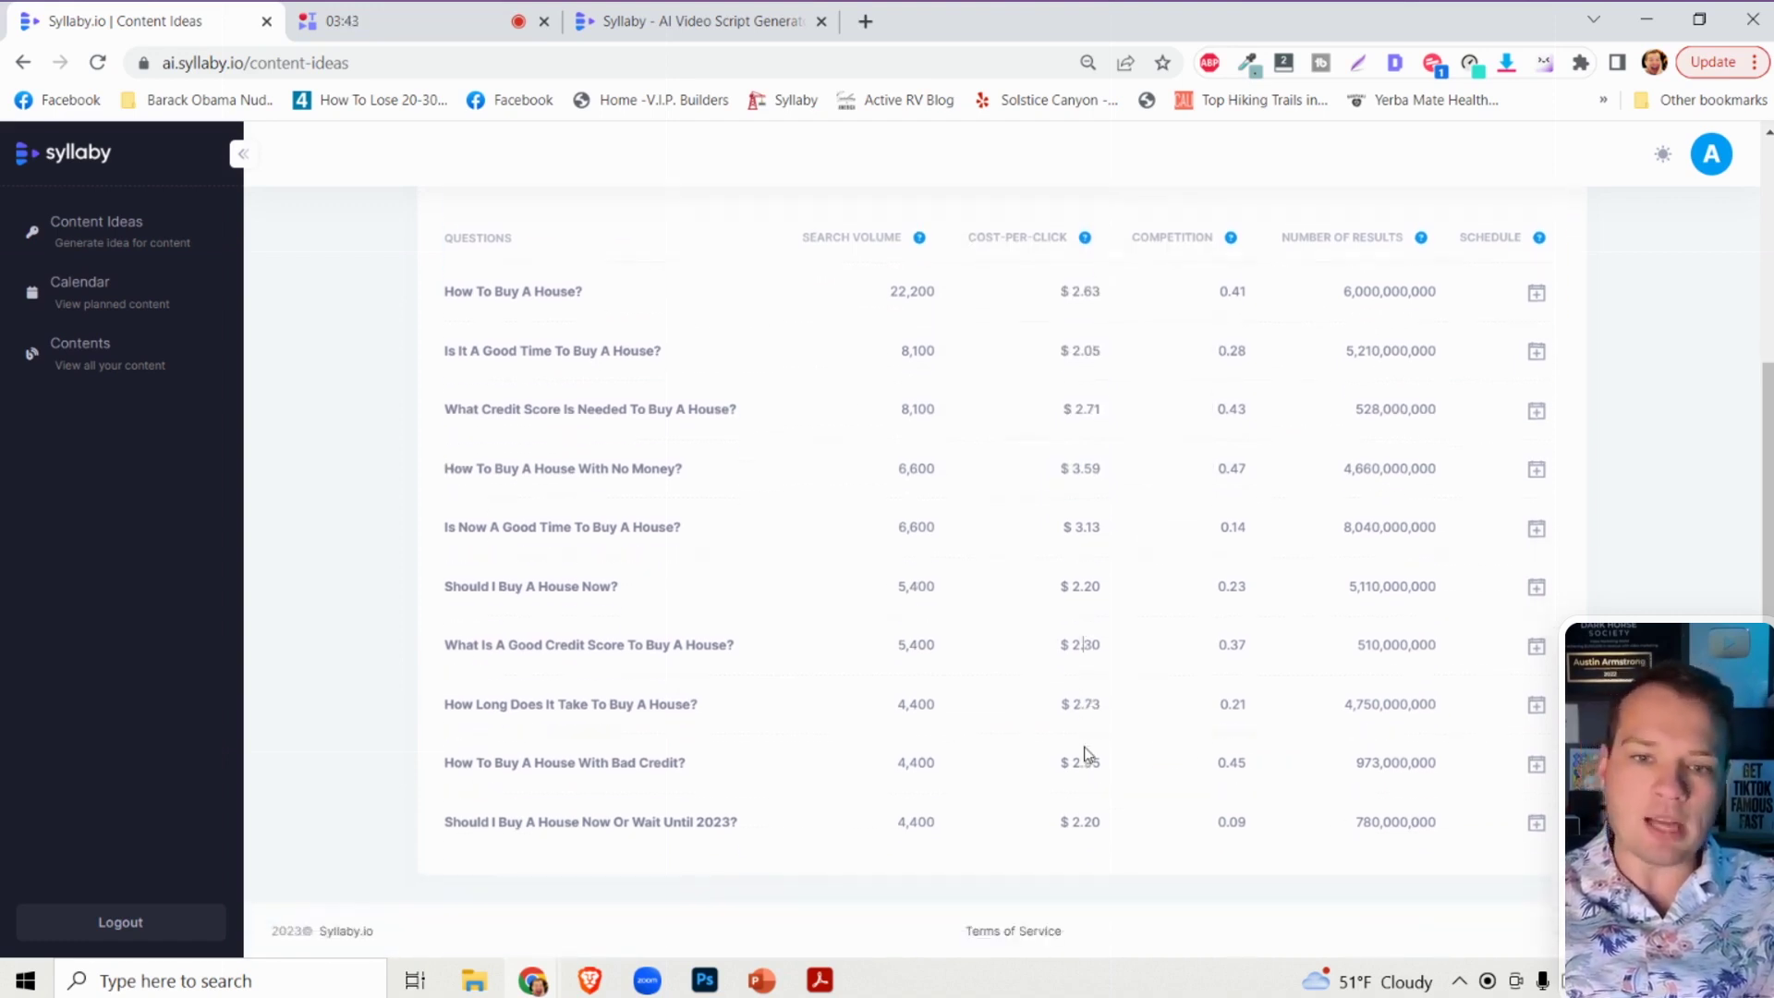
pyautogui.scroll(4, 1086, 752)
pyautogui.scroll(-1, 1081, 748)
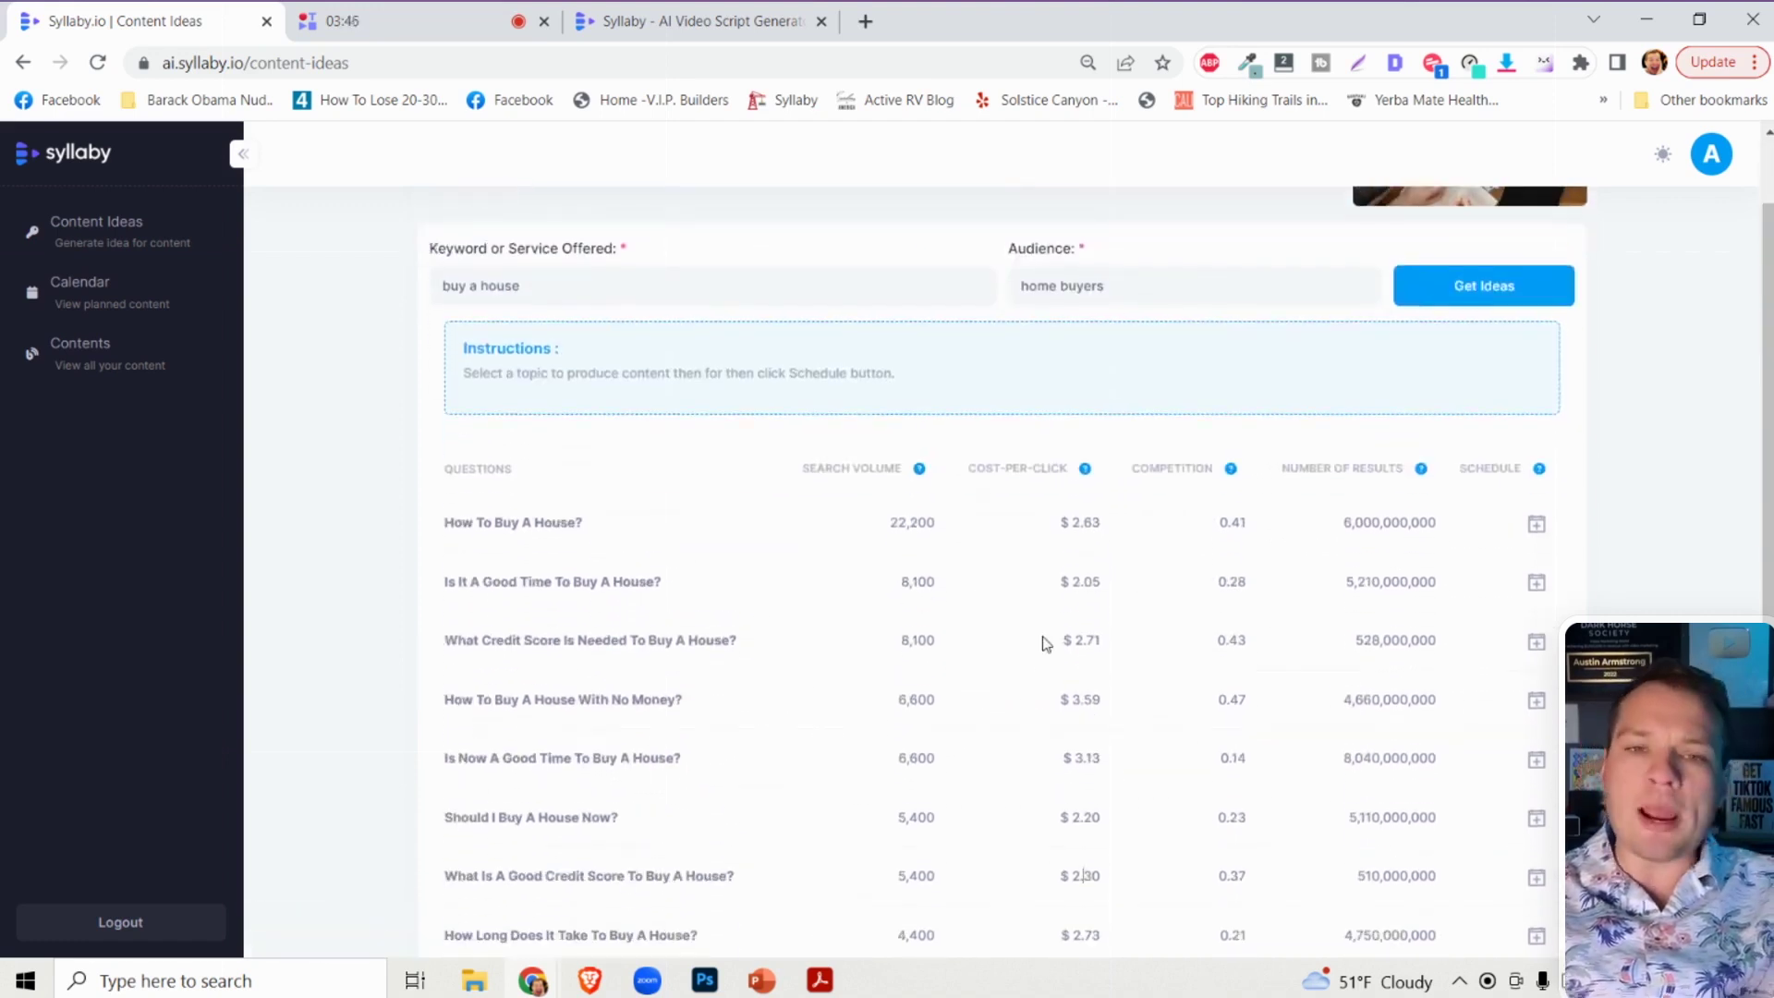
# Point out the $2.71 and $3.59 cost-per-click values in the table.
pyautogui.tripleClick(1104, 639)
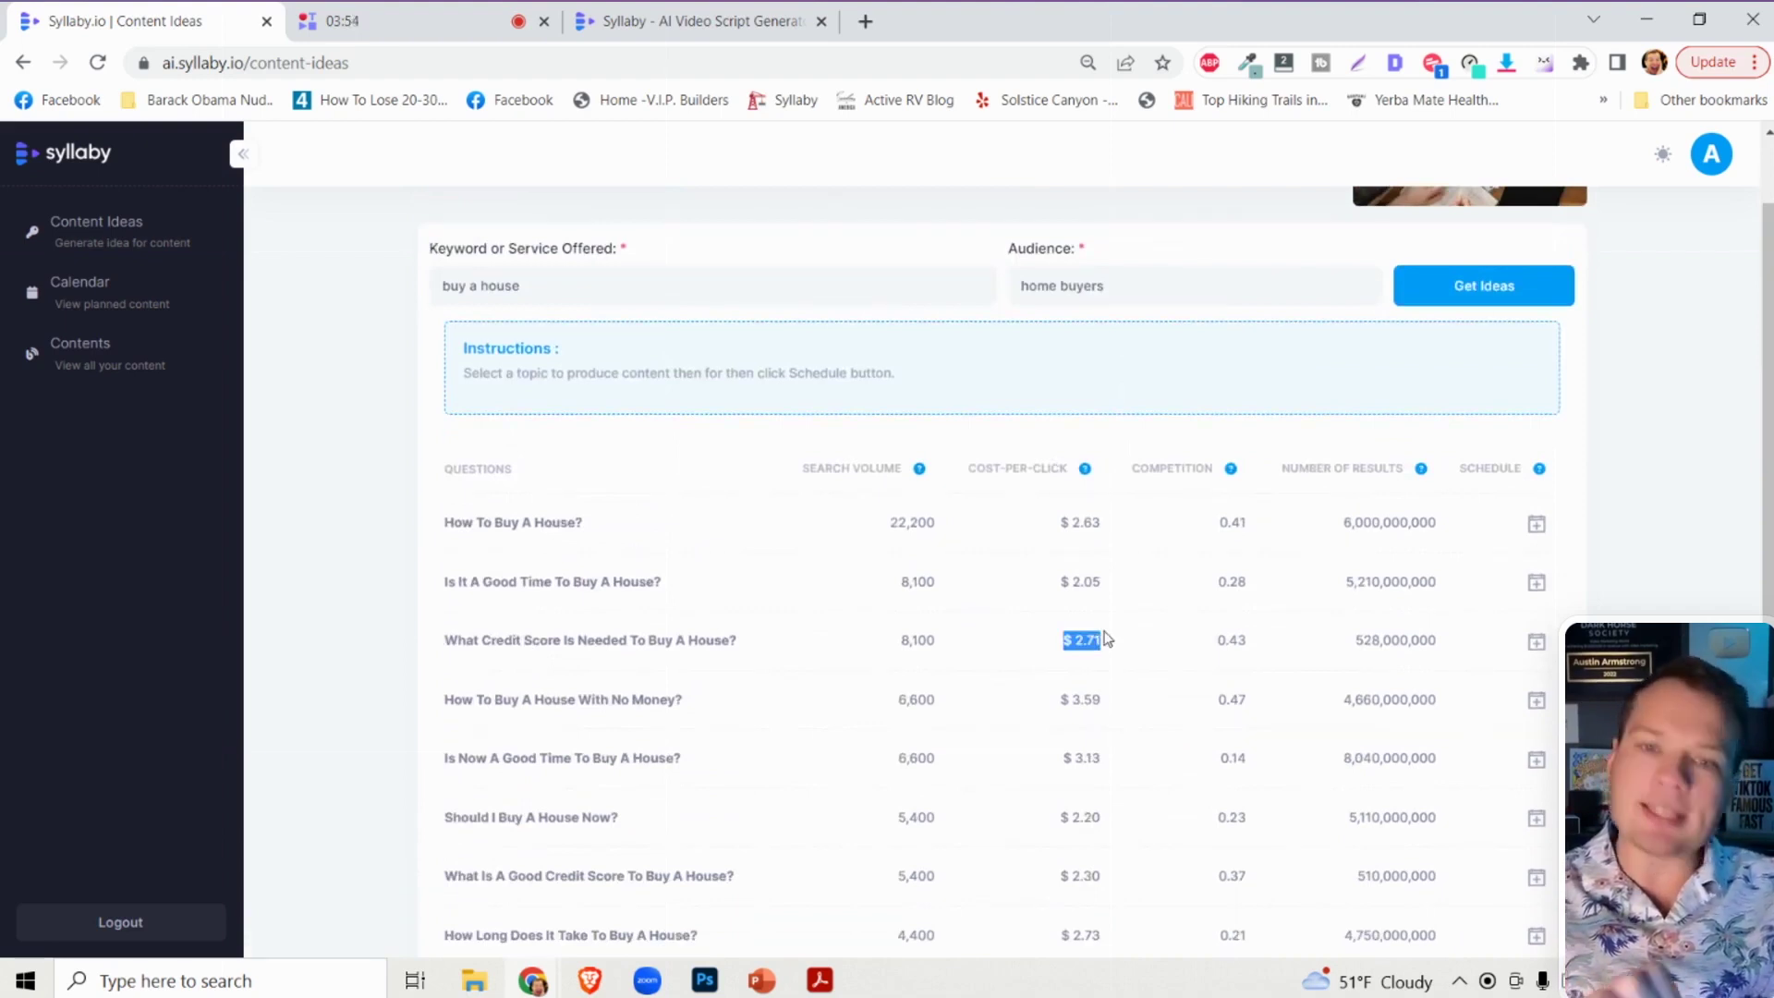
pyautogui.scroll(-1, 1106, 640)
pyautogui.scroll(1, 1062, 613)
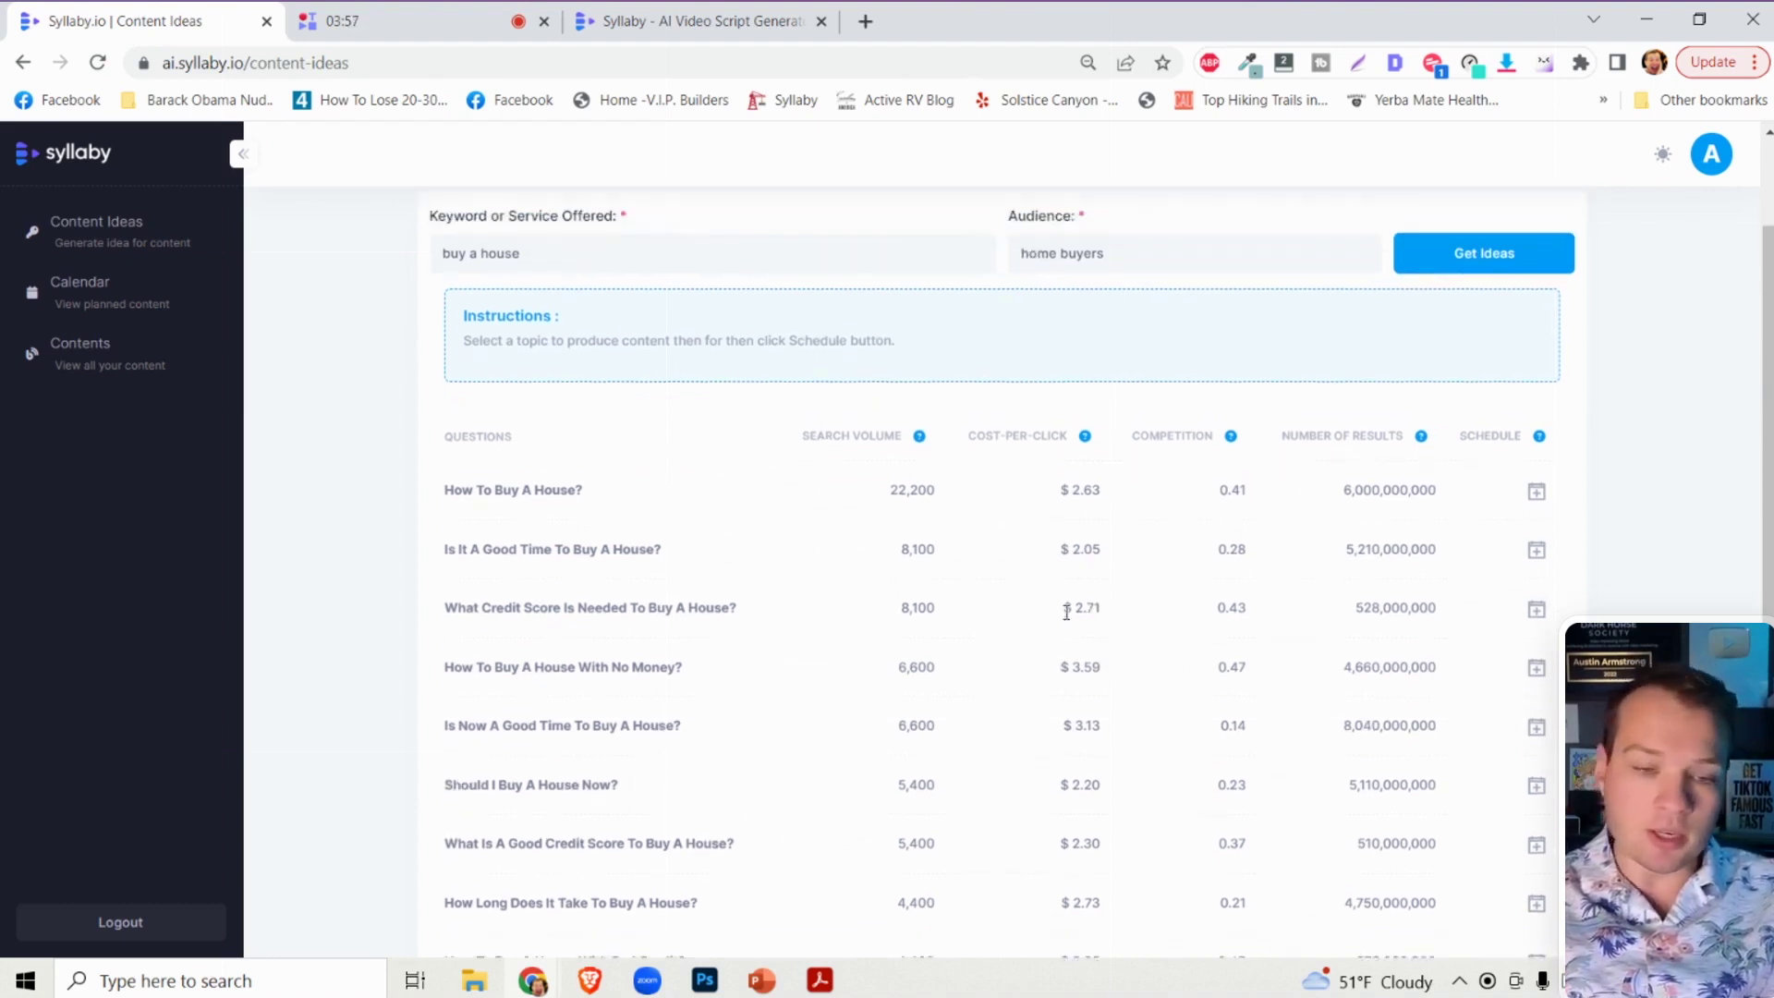
pyautogui.click(1067, 613)
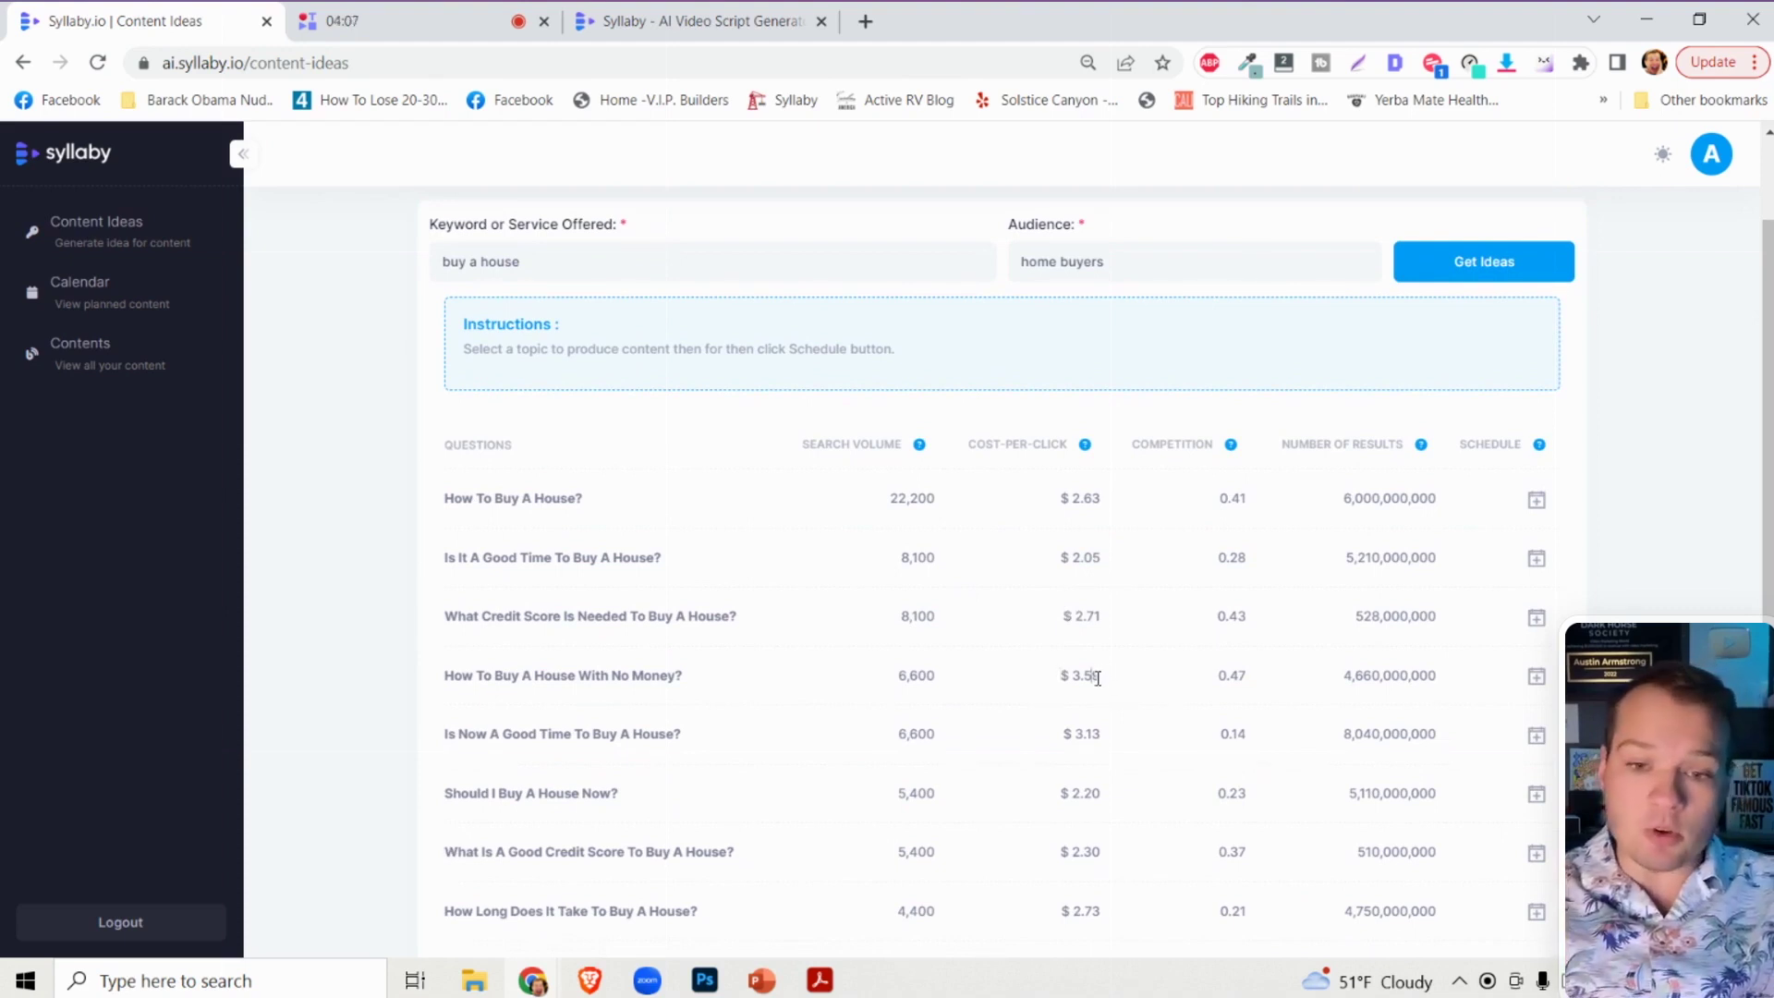
pyautogui.moveTo(1098, 679); pyautogui.dragTo(1059, 677)
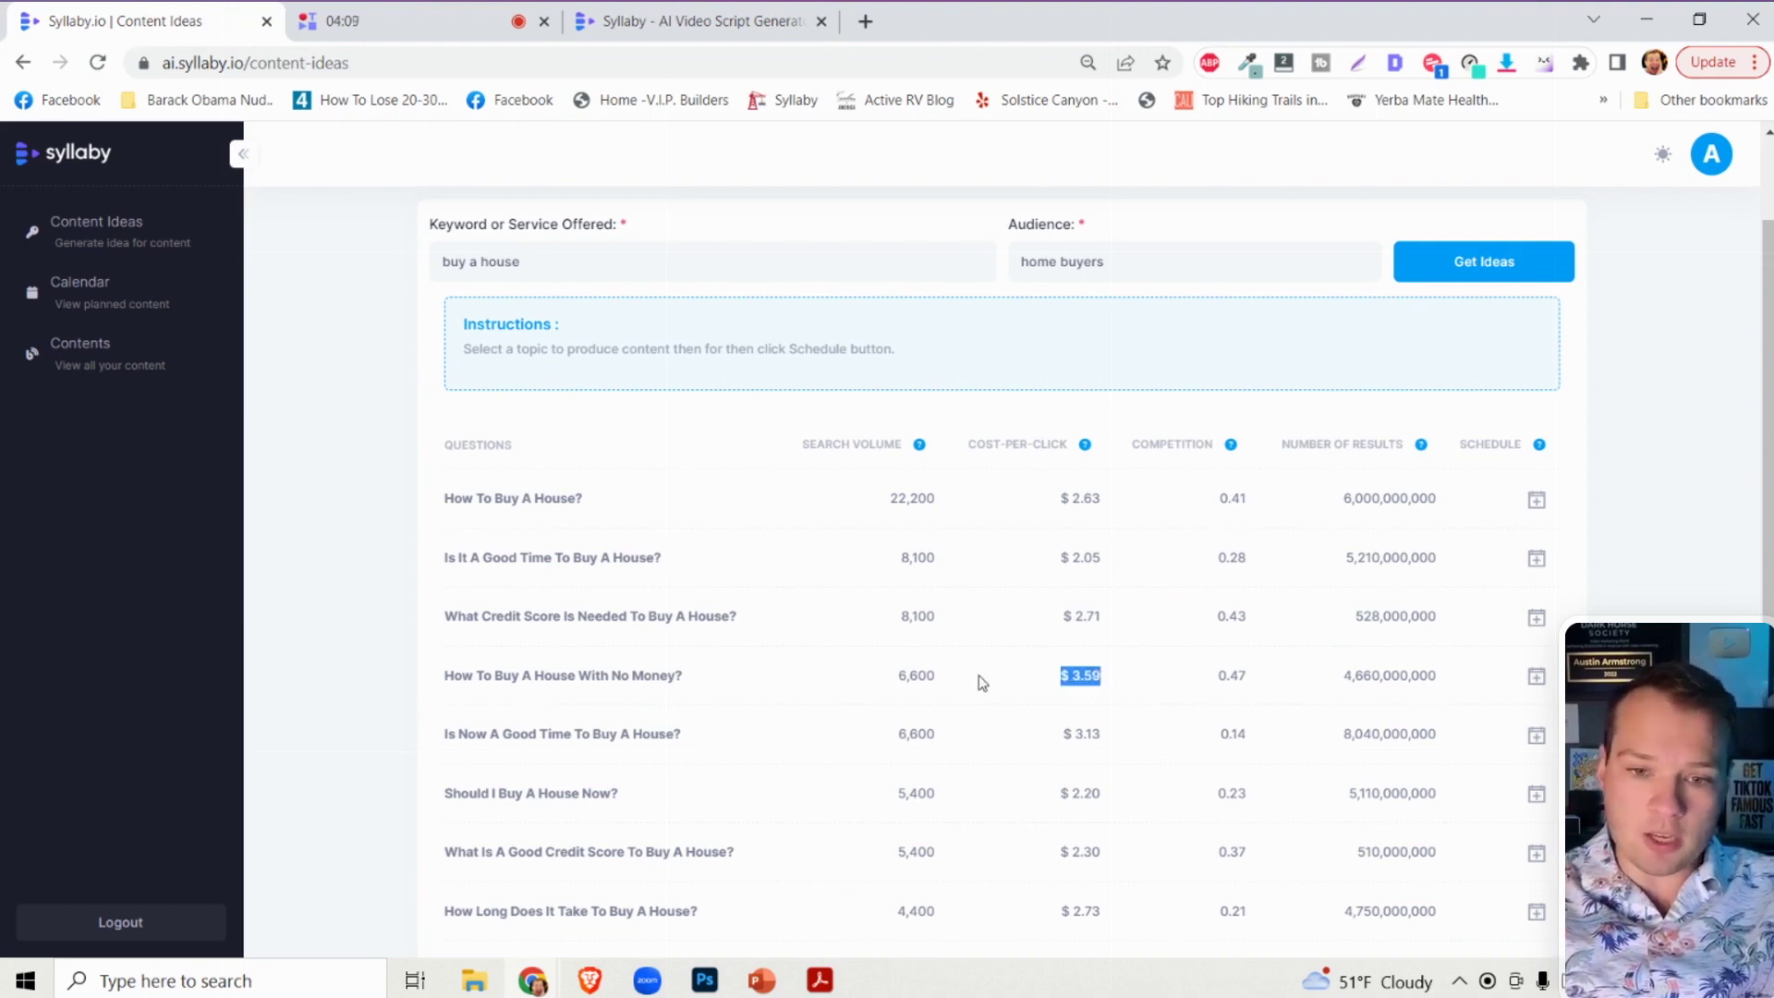
# Point out the 'How To Buy A House With No Money?' question and two rows' result counts.
pyautogui.tripleClick(637, 679)
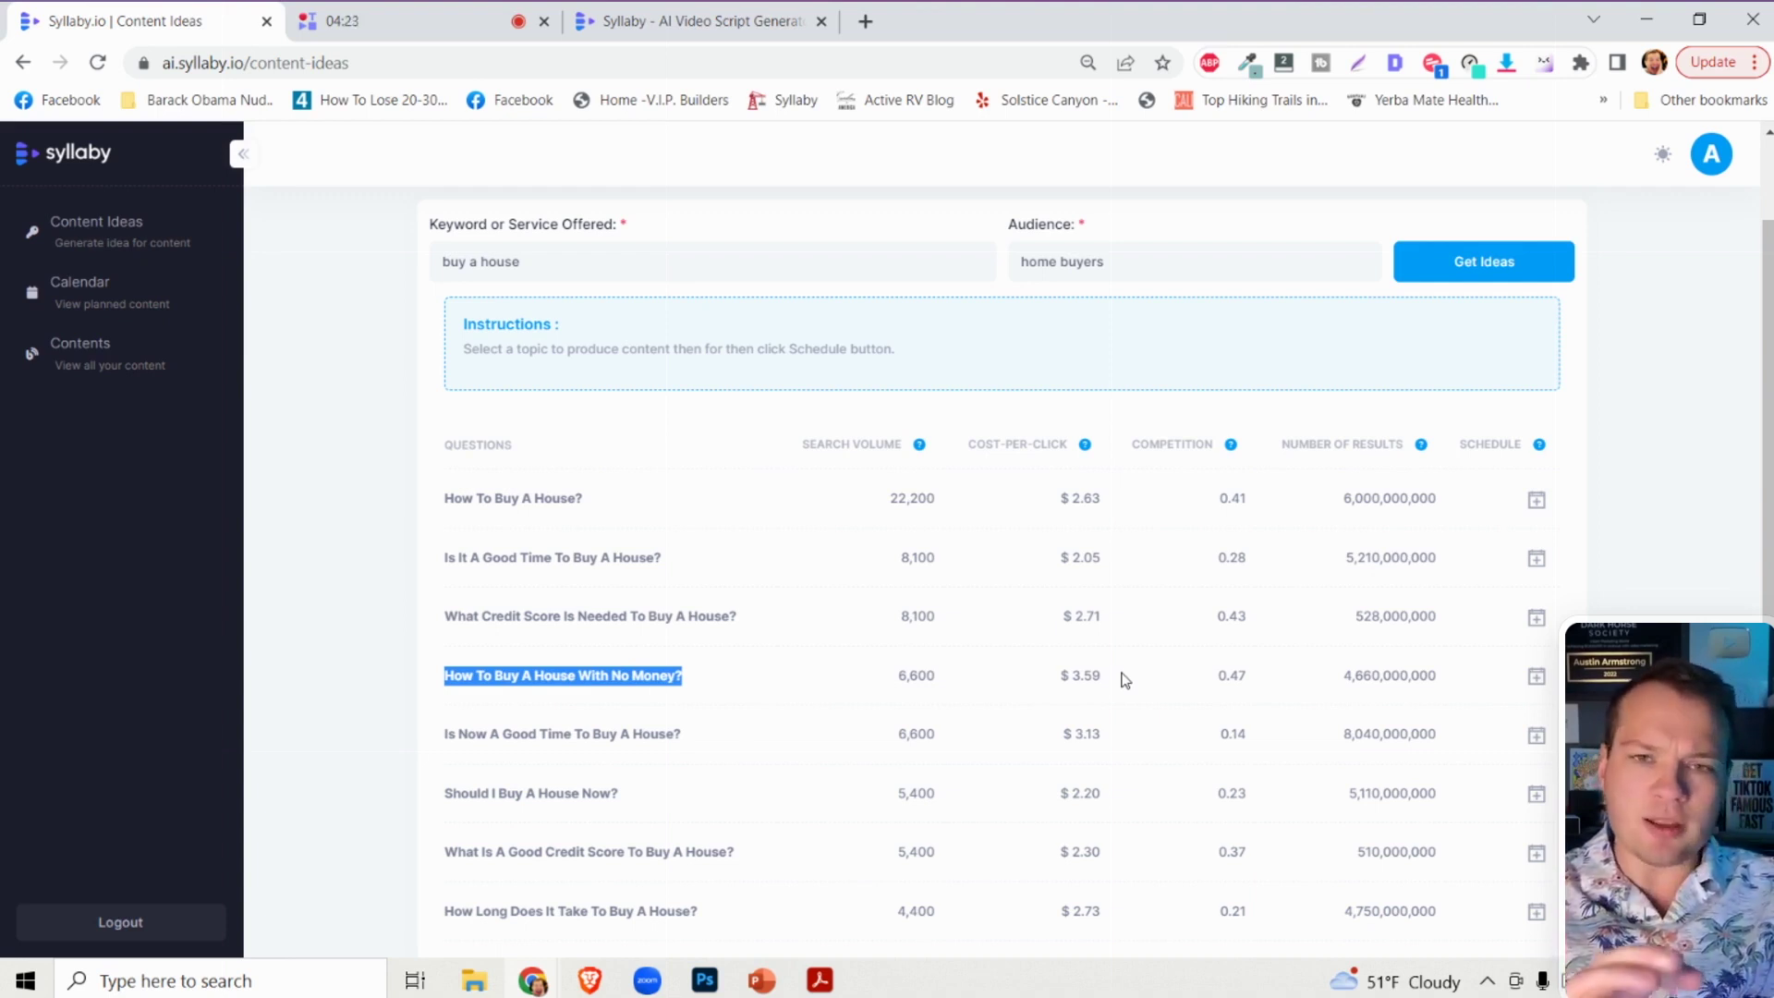
pyautogui.click(1089, 672)
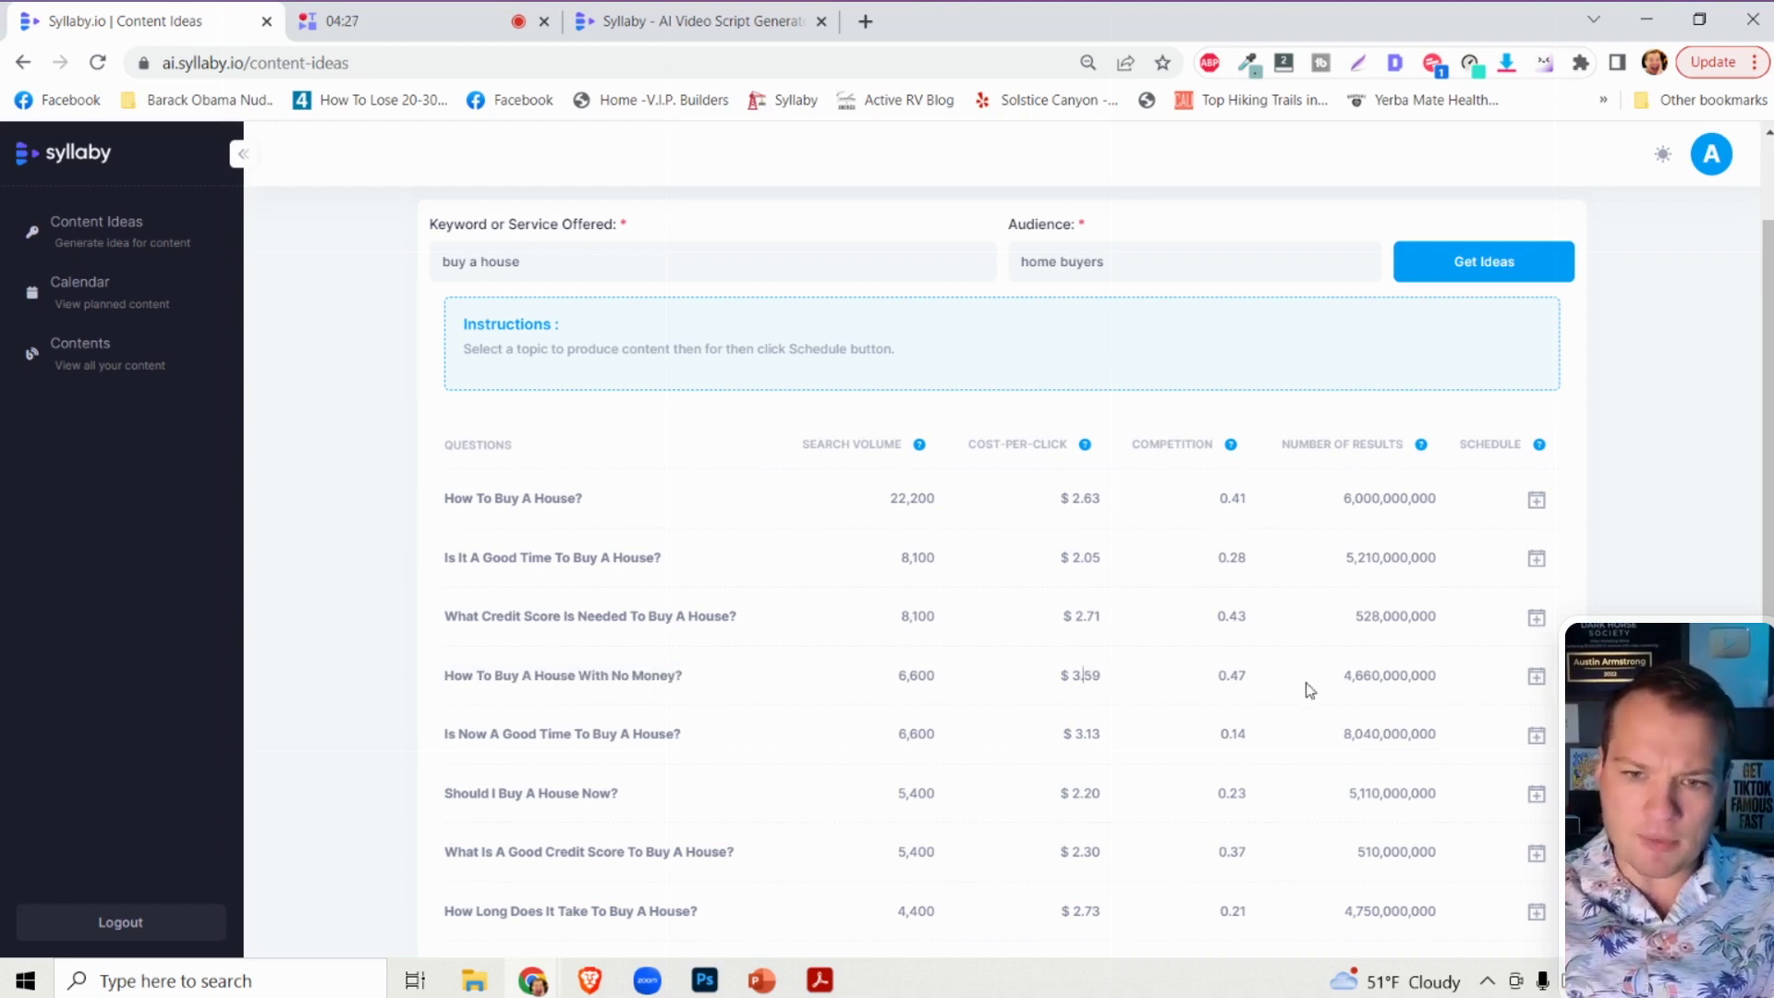
pyautogui.moveTo(1231, 445)
pyautogui.moveTo(1408, 792); pyautogui.dragTo(1337, 657)
pyautogui.click(1336, 657)
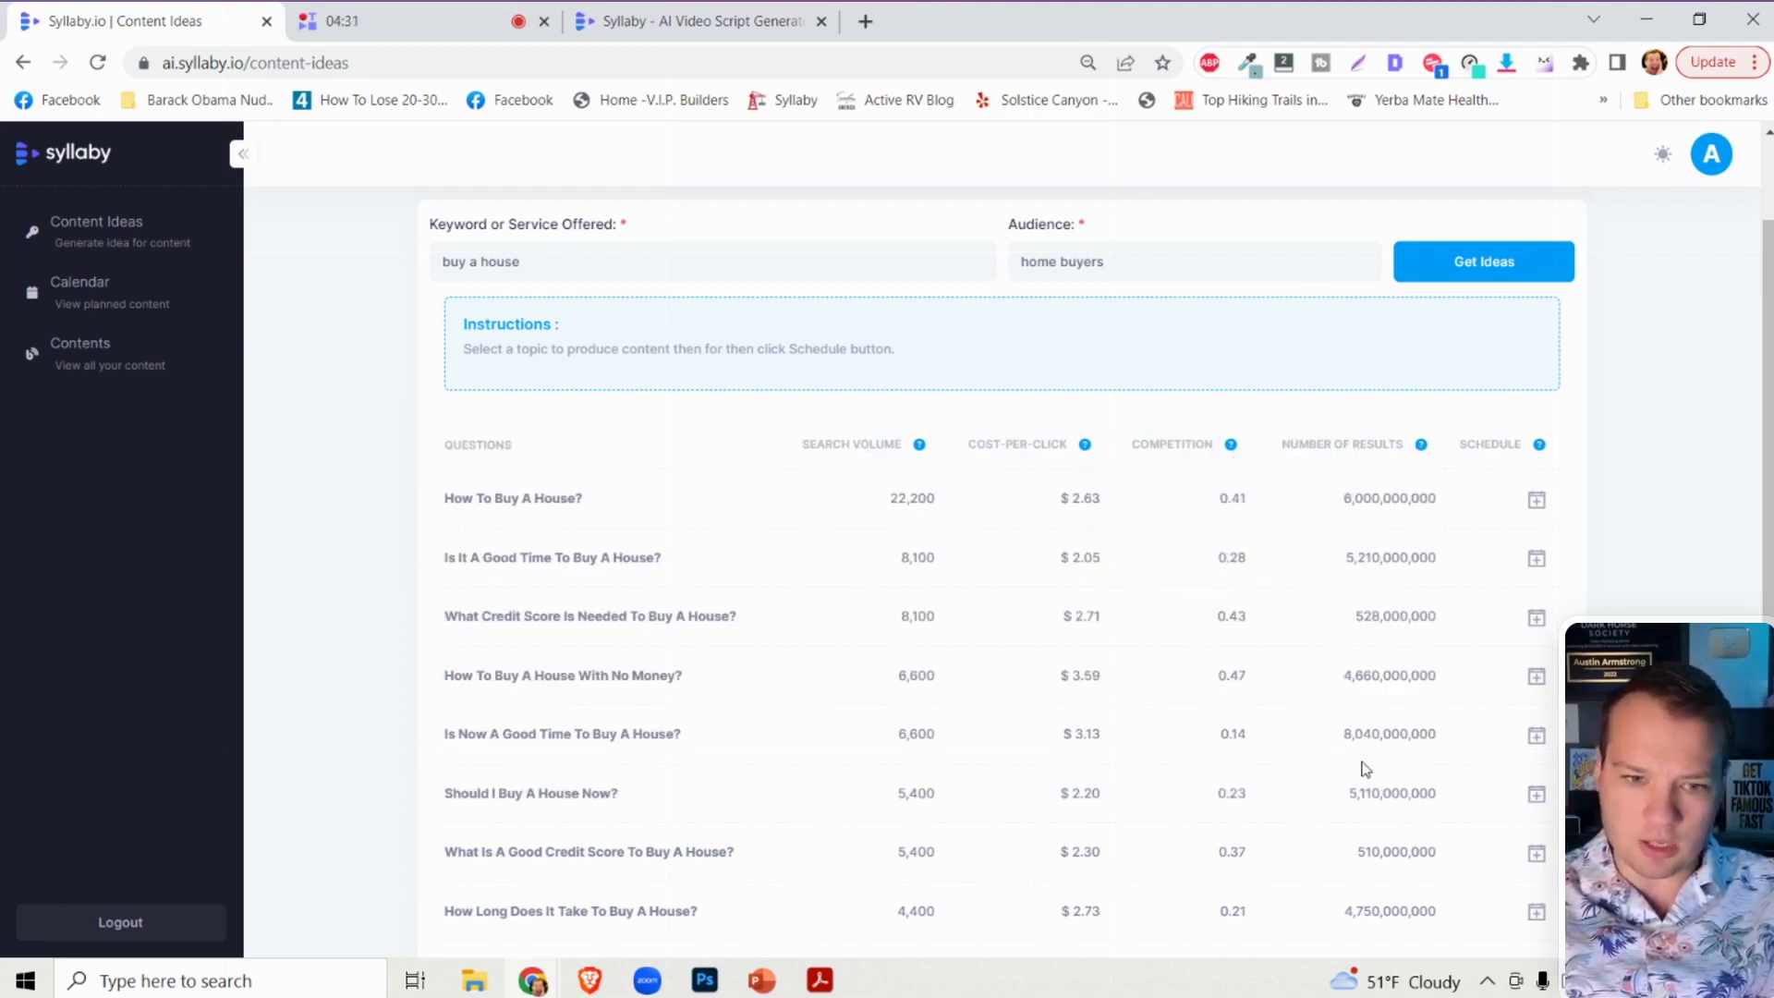
pyautogui.scroll(-2, 1044, 627)
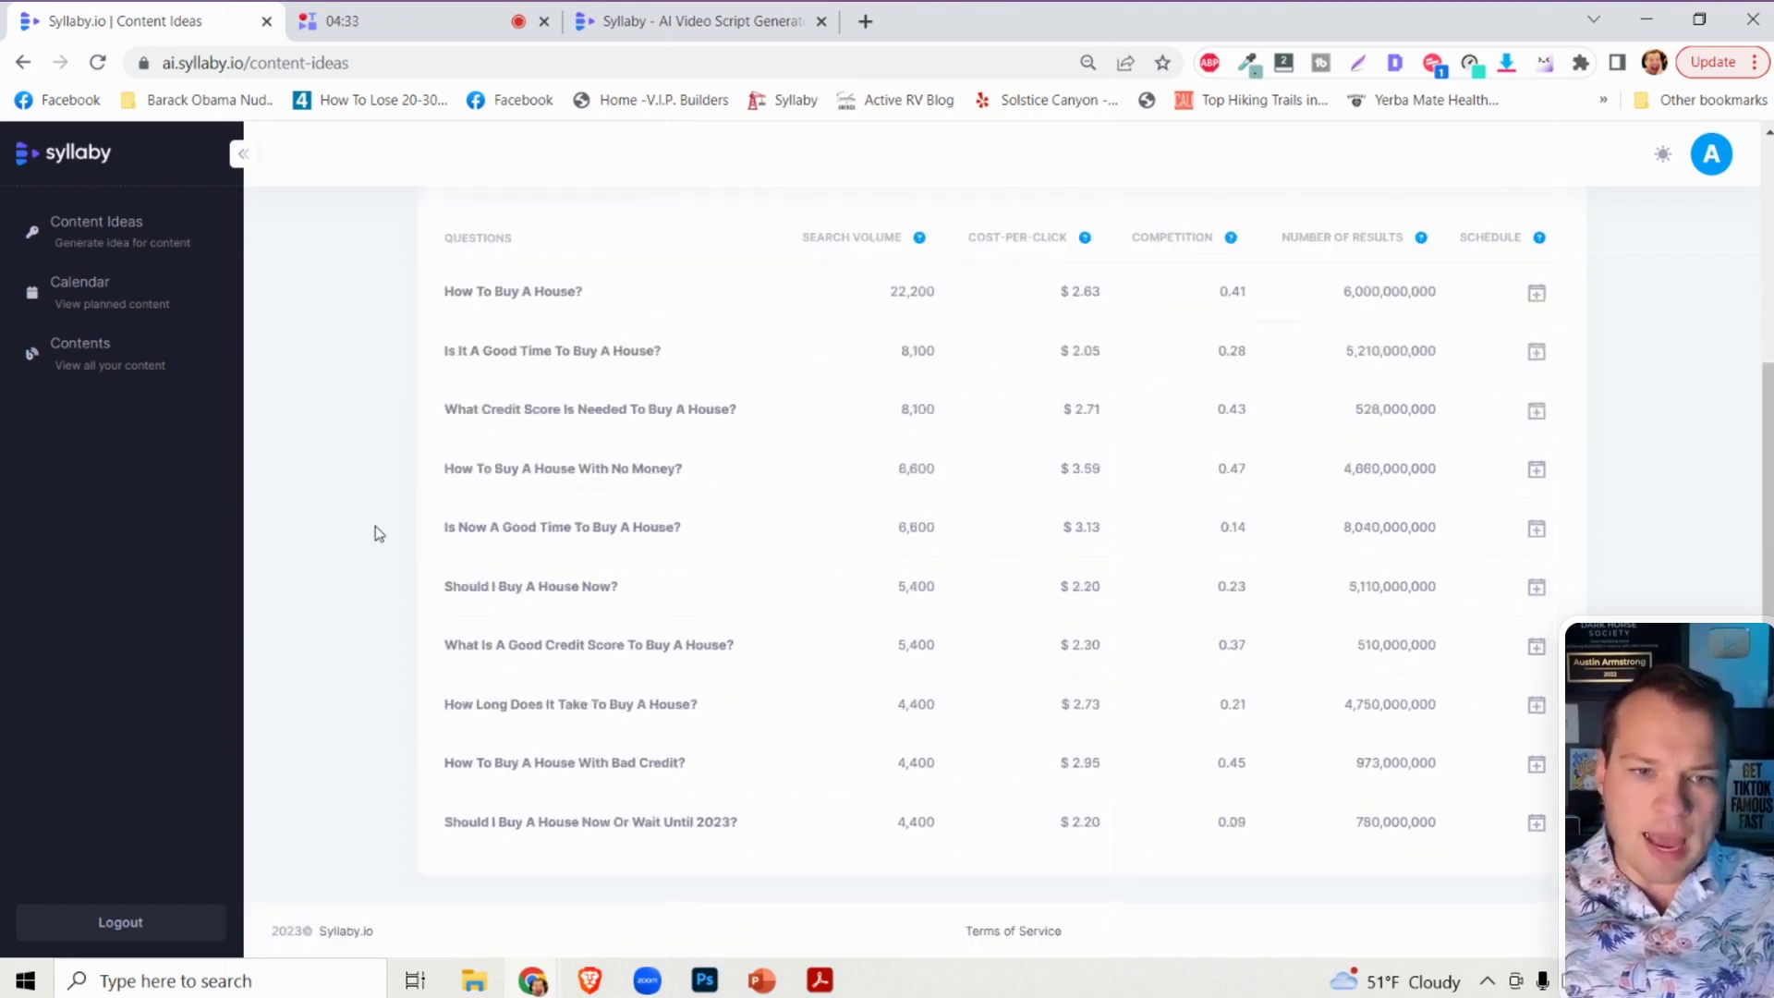
pyautogui.scroll(3, 756, 492)
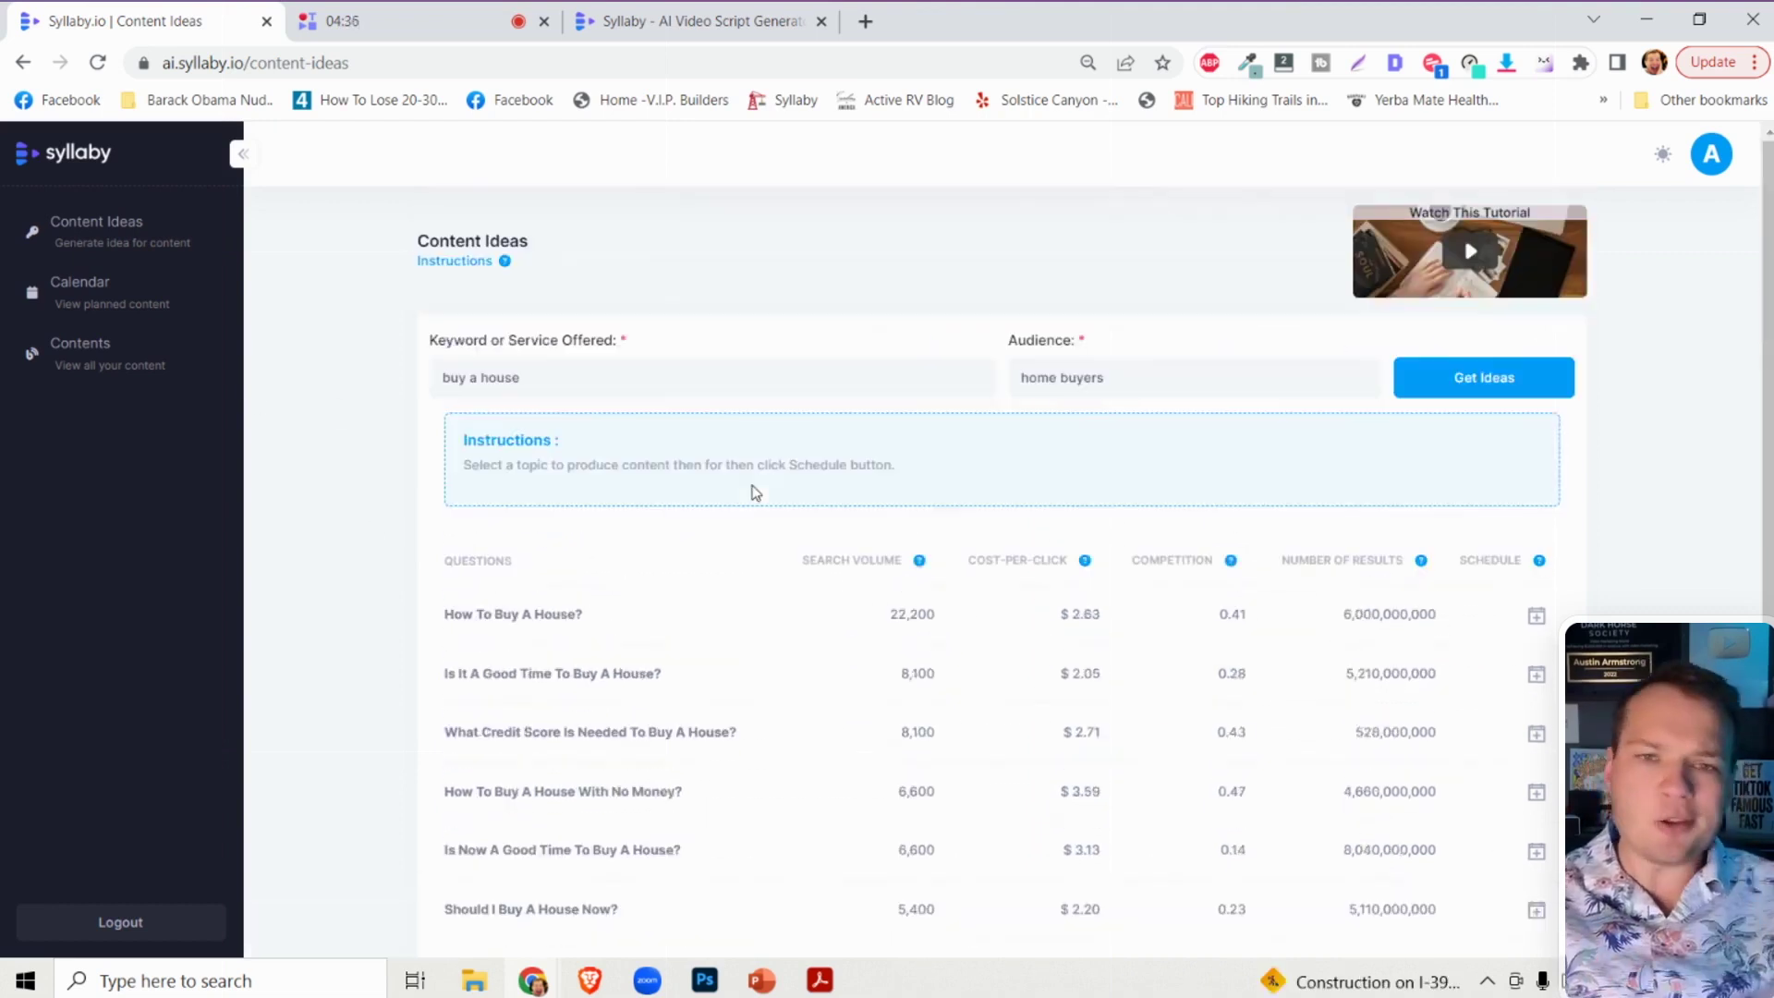
pyautogui.scroll(-2, 755, 492)
pyautogui.scroll(-2, 634, 460)
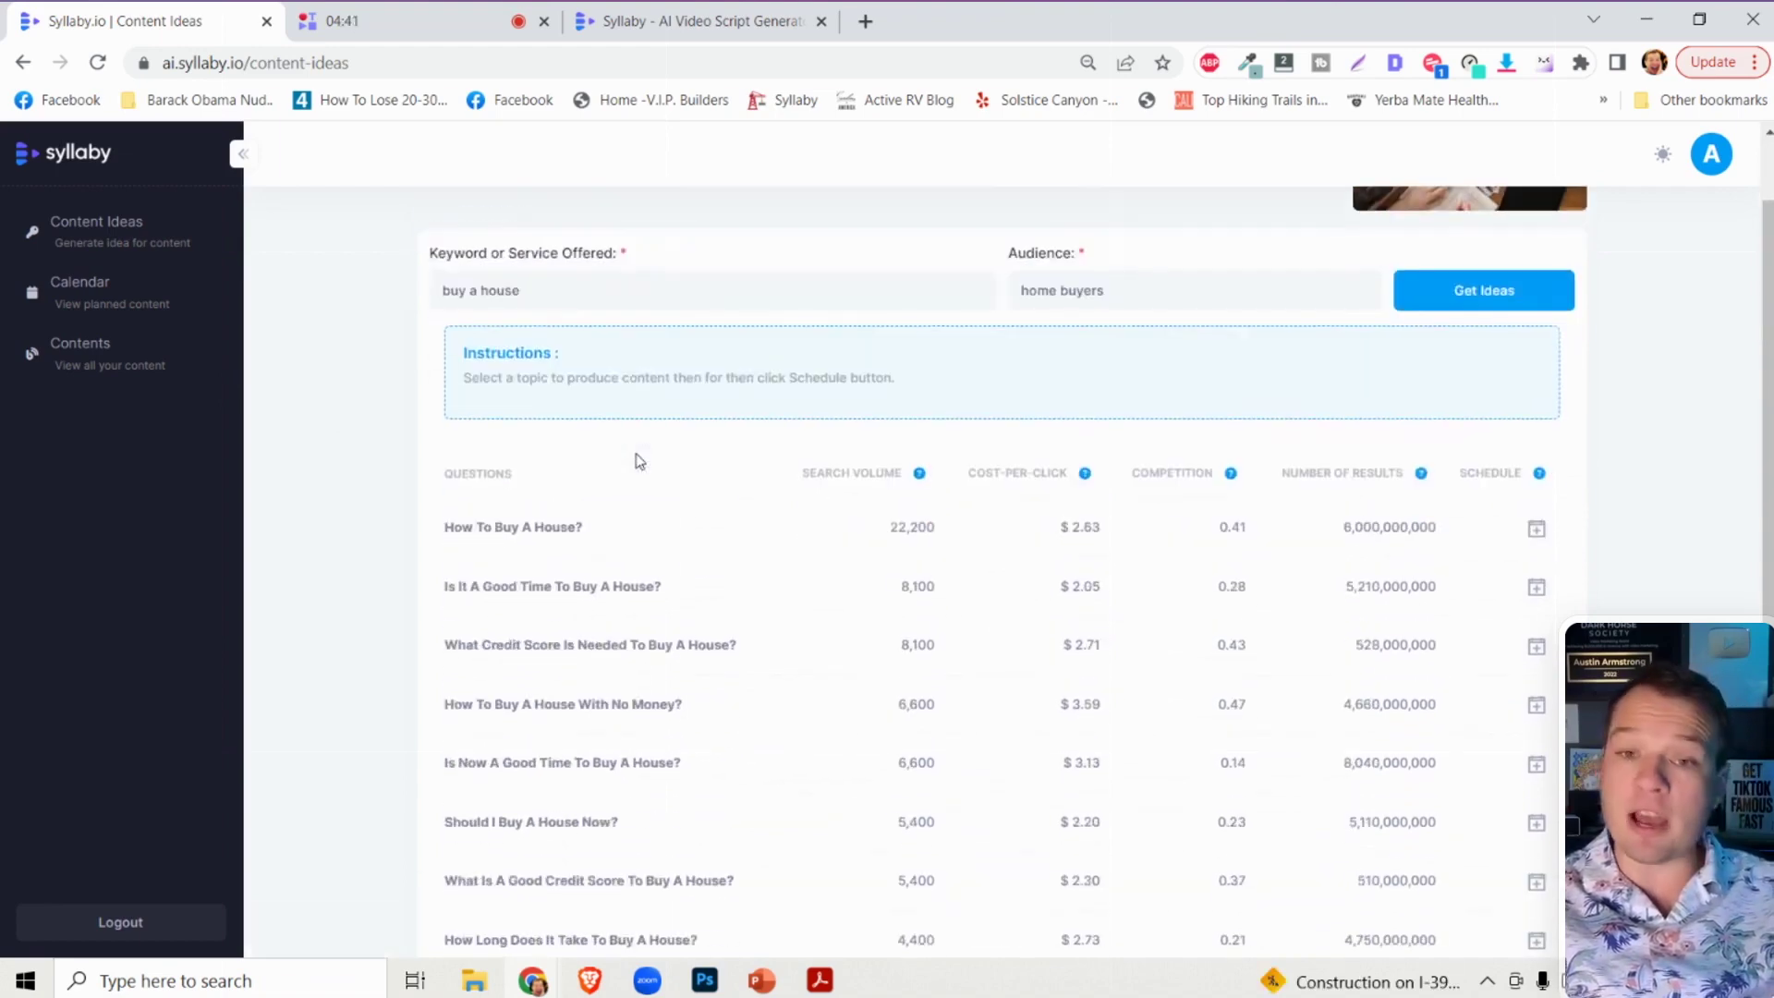
pyautogui.scroll(-3, 636, 460)
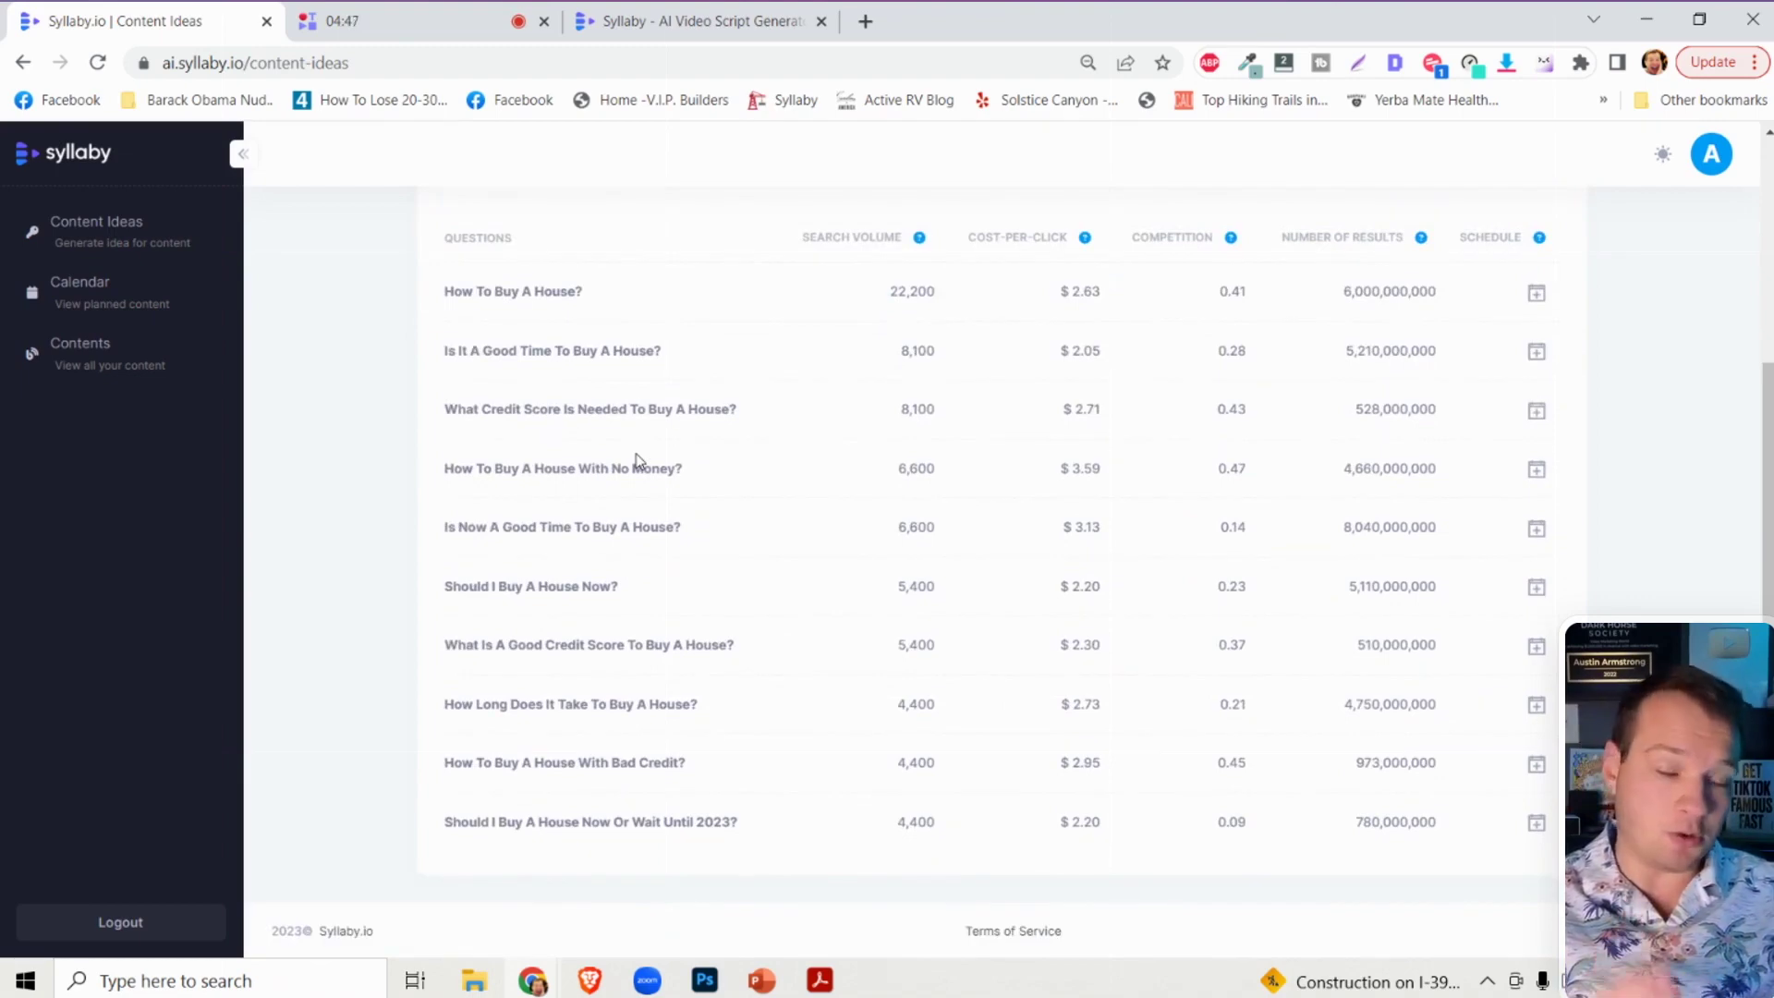
pyautogui.scroll(4, 636, 460)
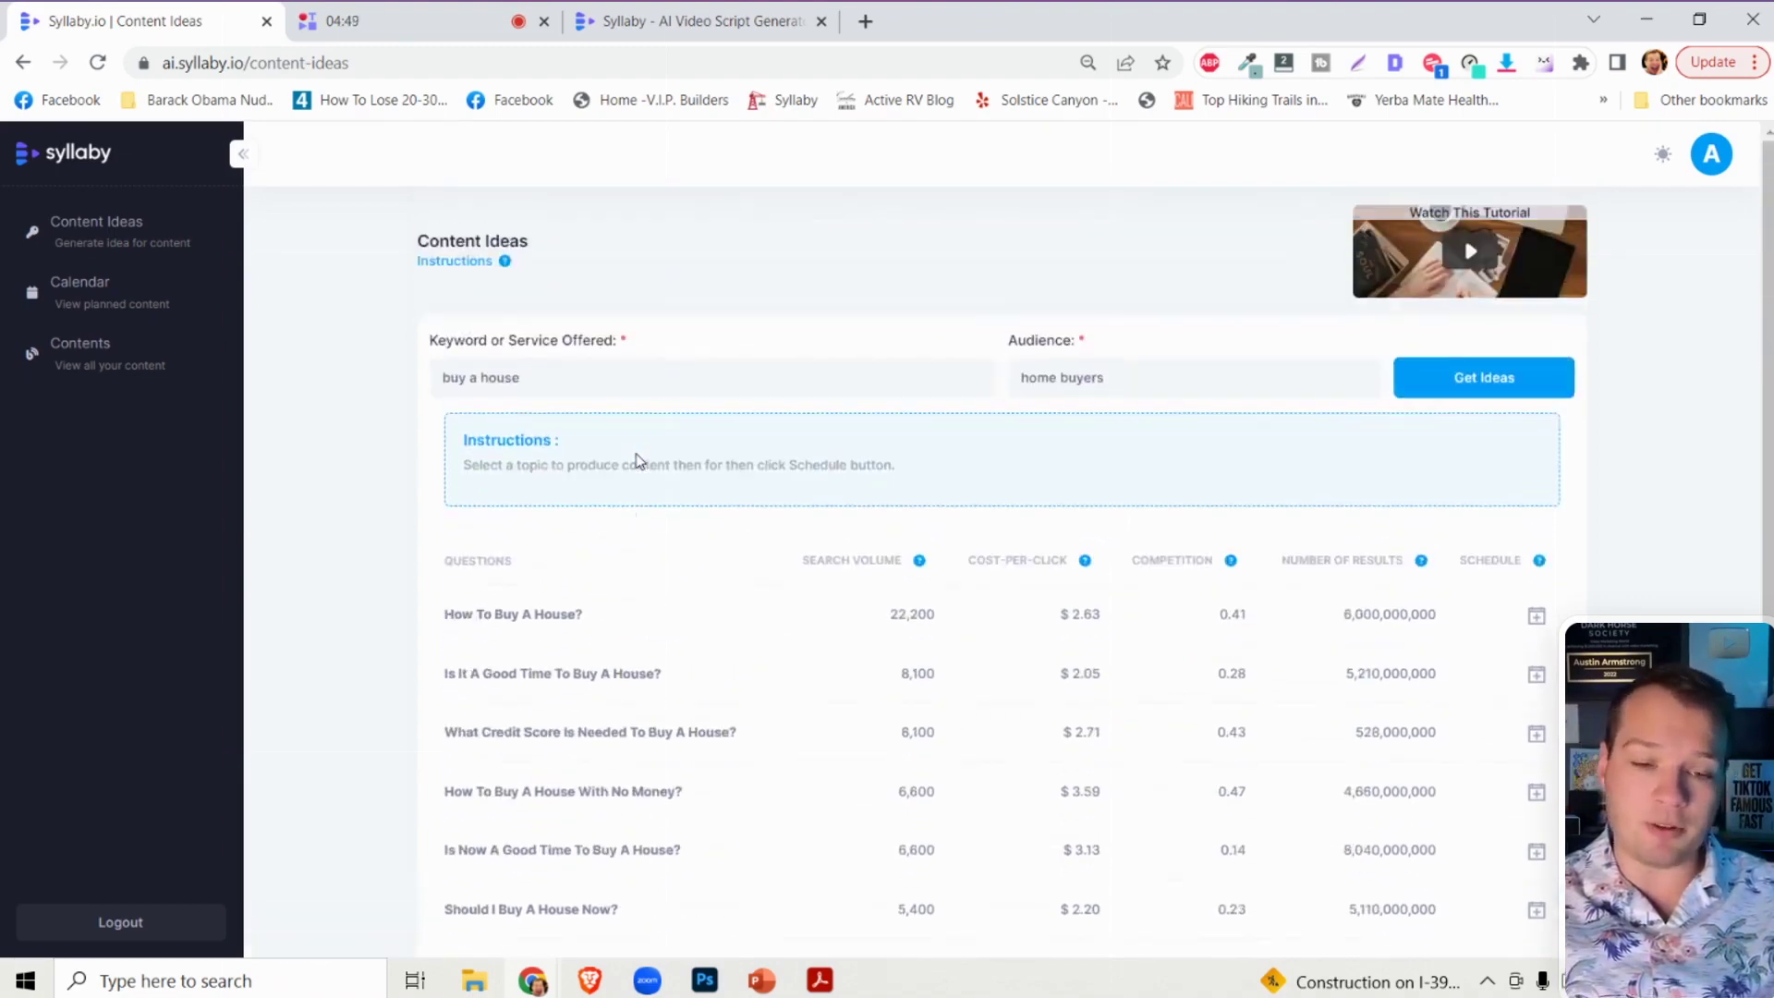
pyautogui.scroll(-3, 636, 460)
pyautogui.scroll(3, 637, 460)
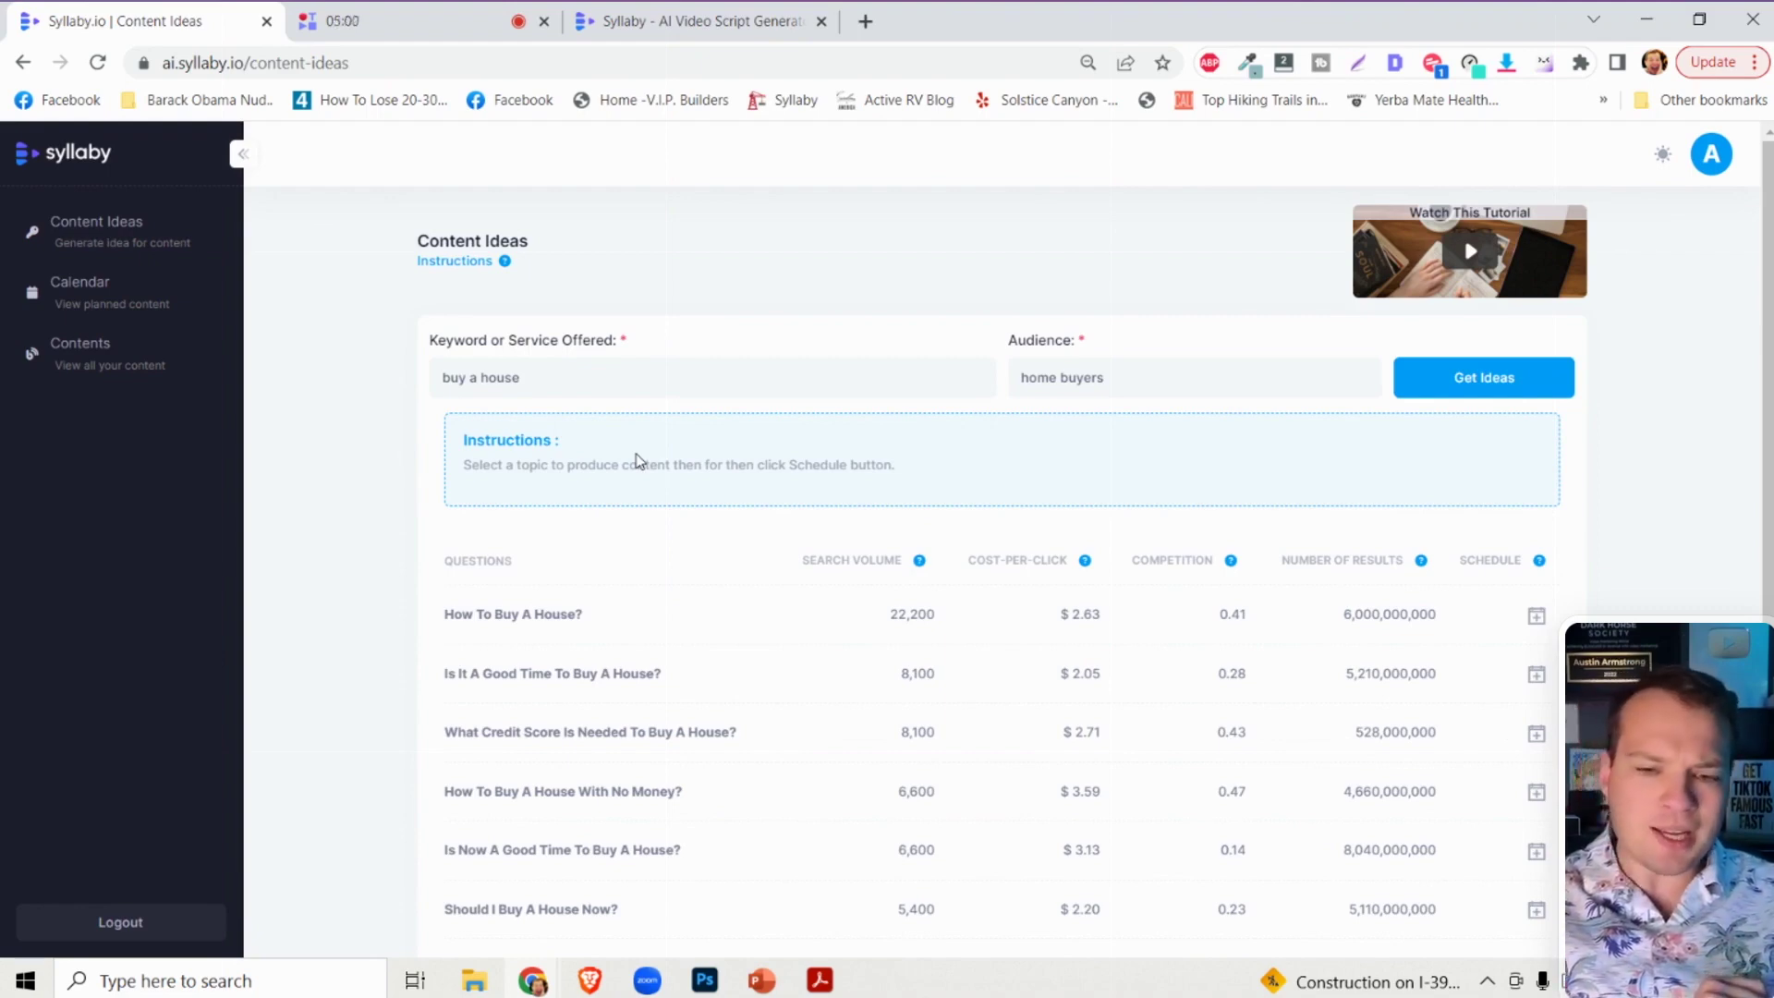
pyautogui.scroll(-3, 638, 461)
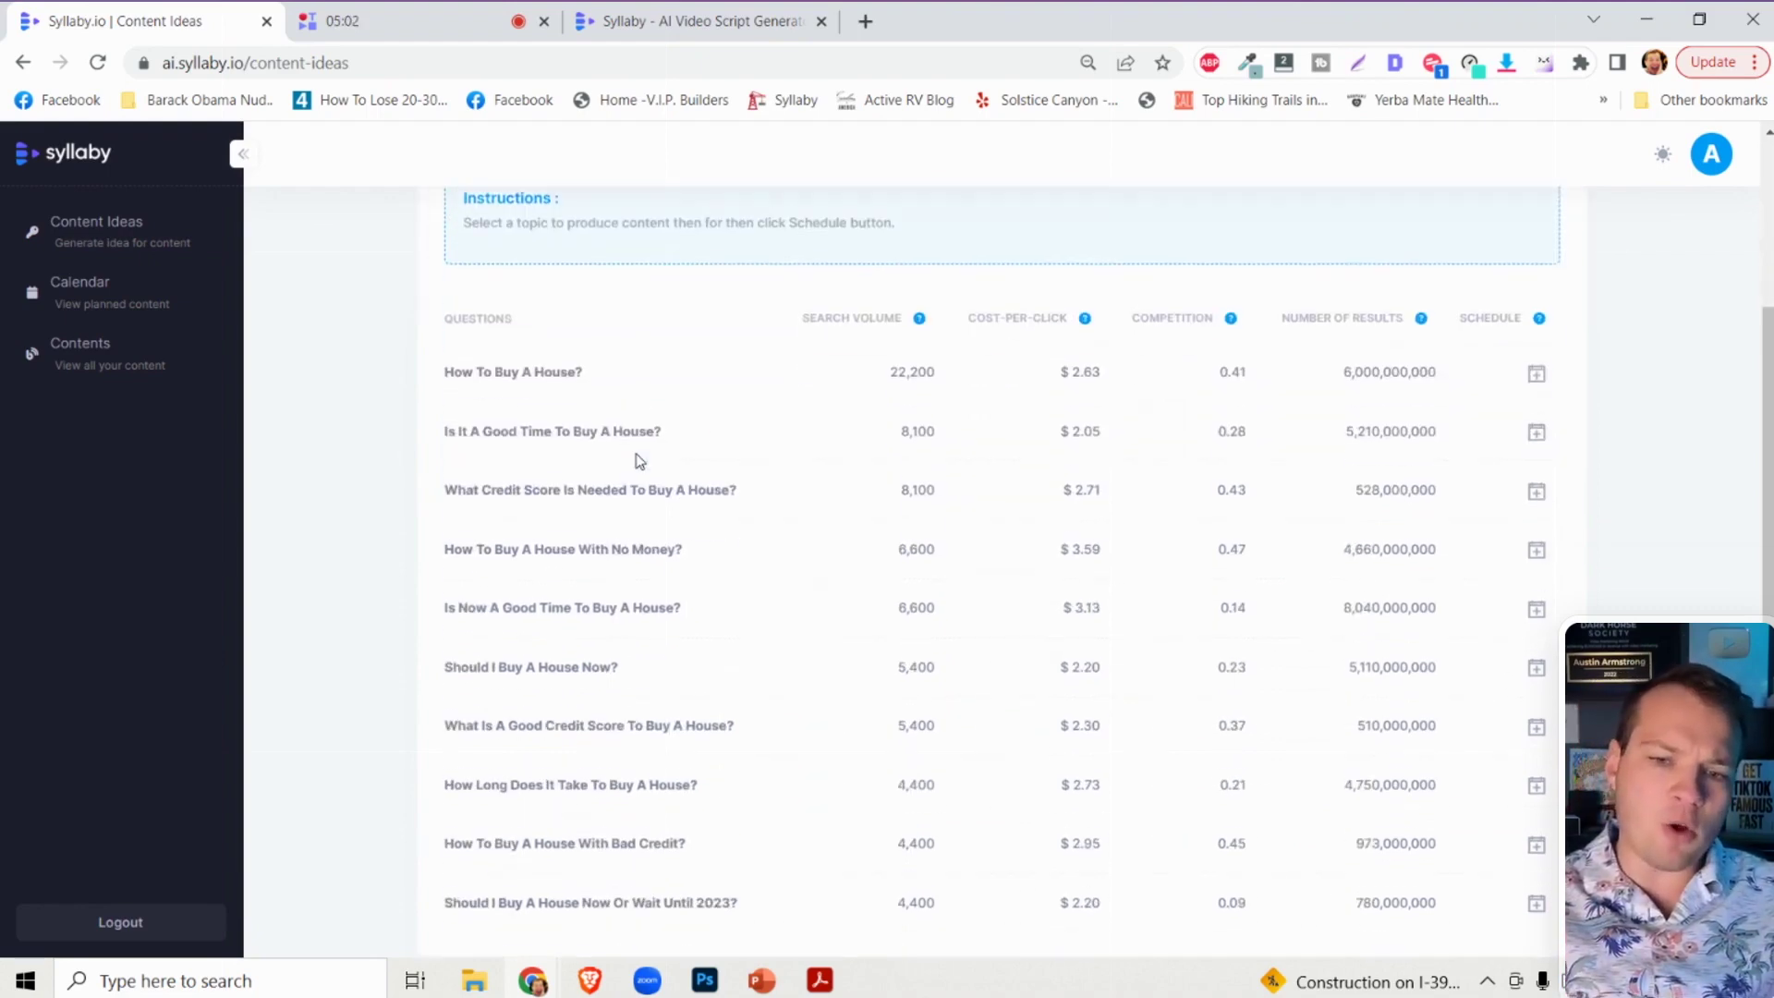
pyautogui.scroll(-1, 637, 461)
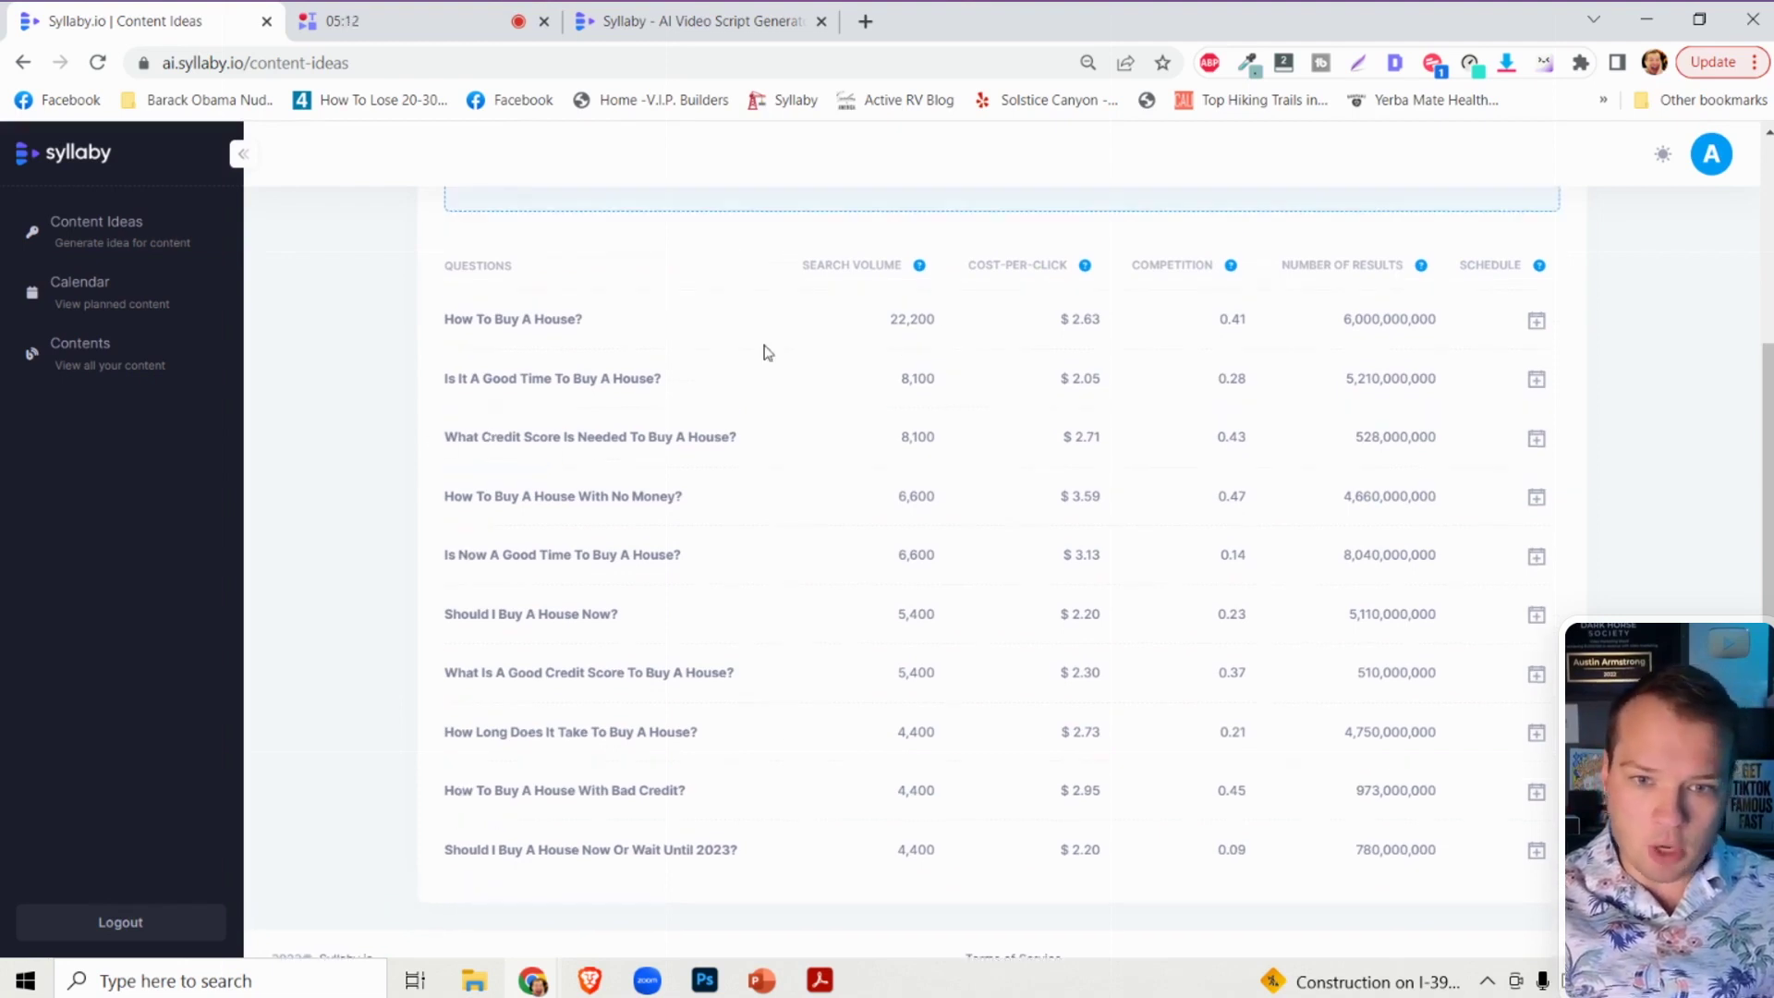
pyautogui.scroll(1, 683, 485)
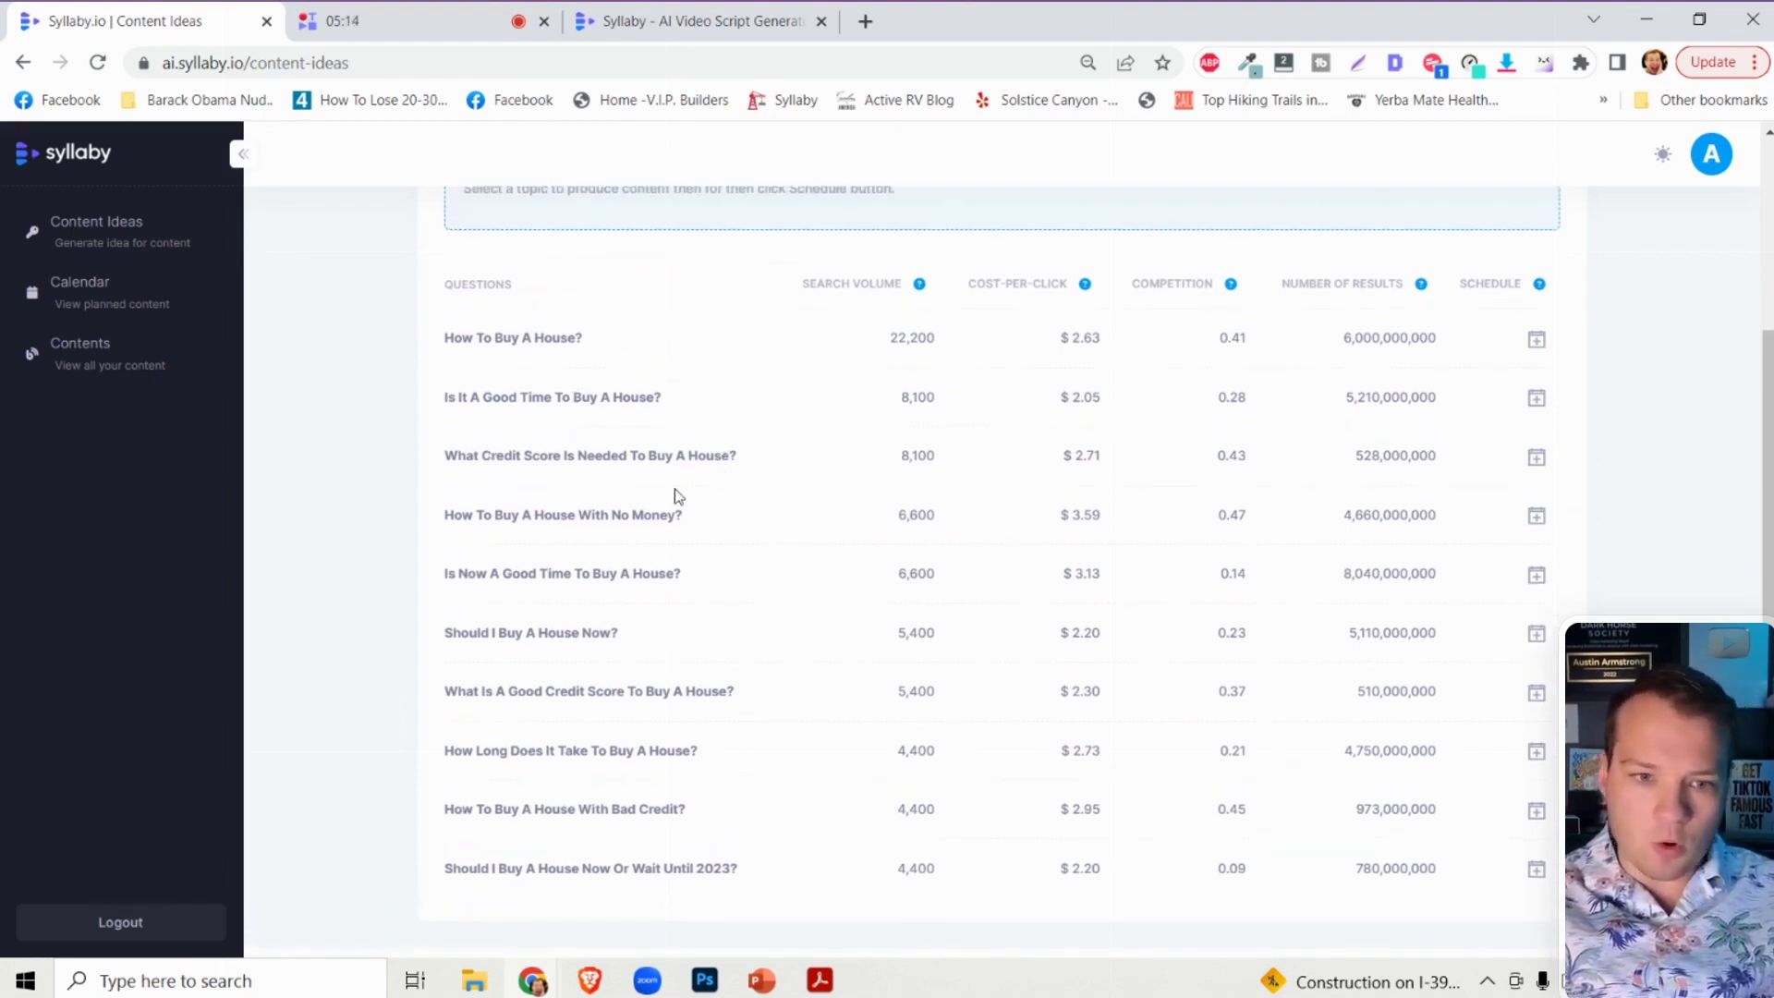
pyautogui.moveTo(442, 460); pyautogui.dragTo(796, 447)
# Schedule 'What Credit Score Is Needed To Buy A House?' for Feb 06, 2023 and save to calendar.
pyautogui.click(787, 455)
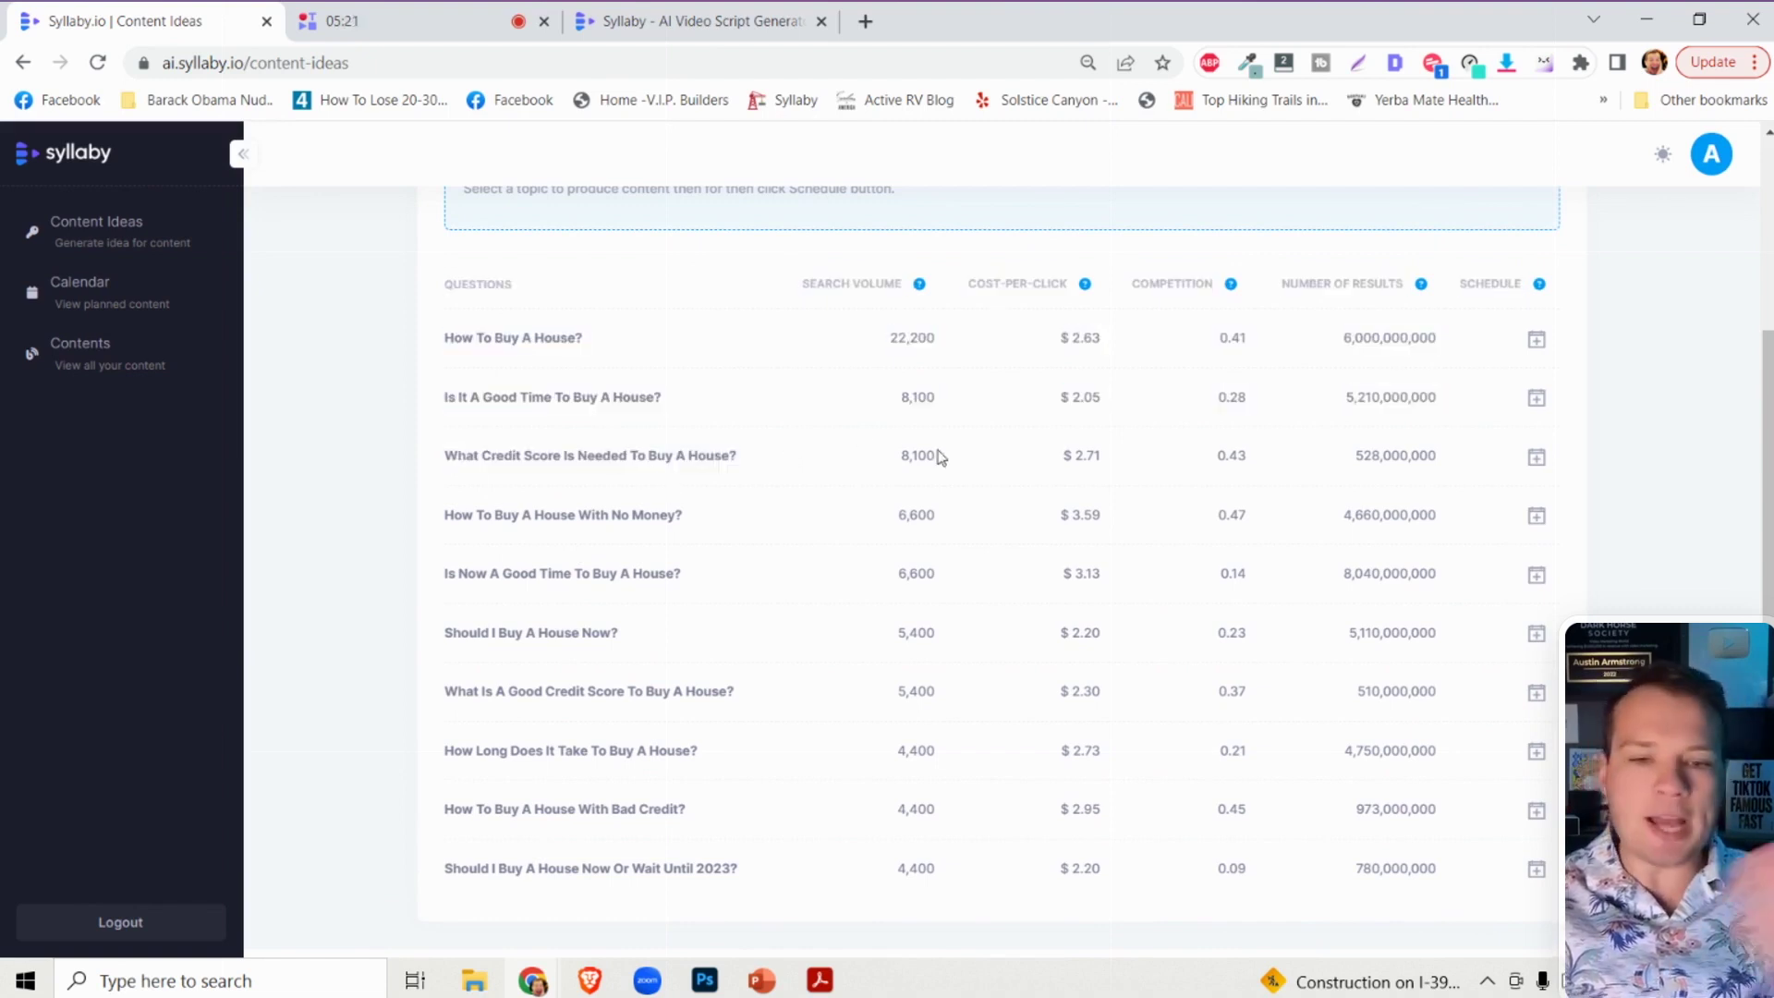
pyautogui.tripleClick(646, 448)
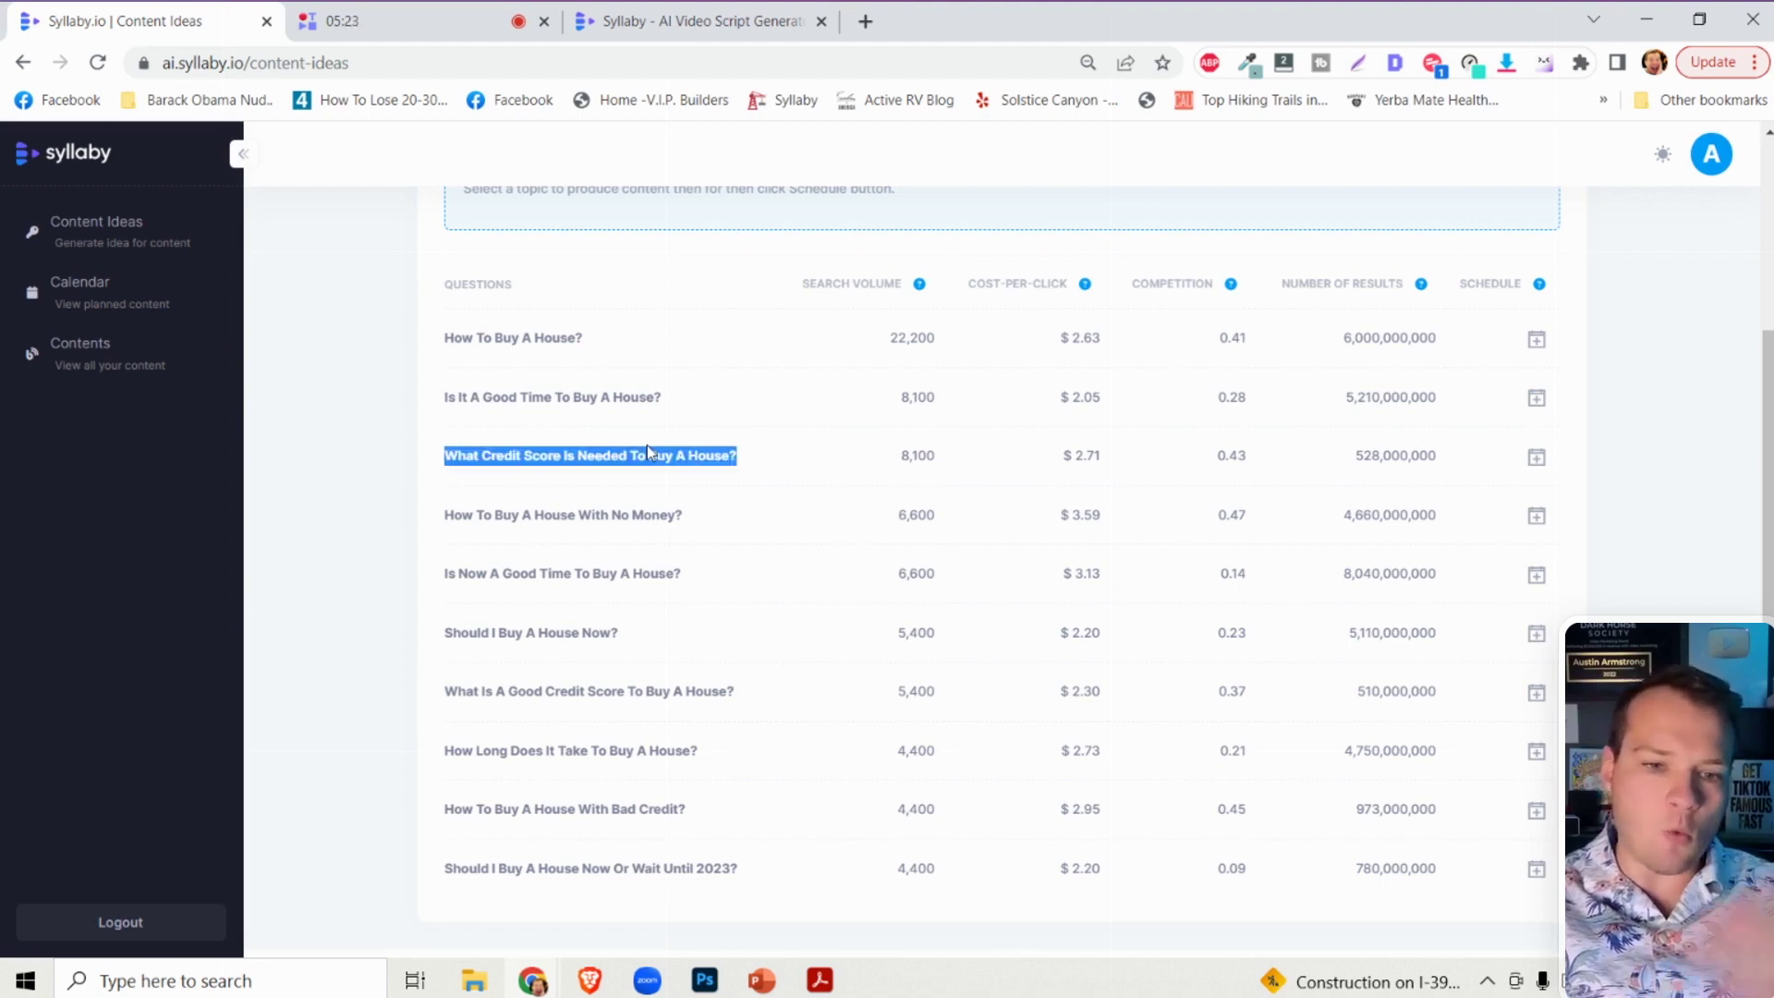
pyautogui.click(1537, 461)
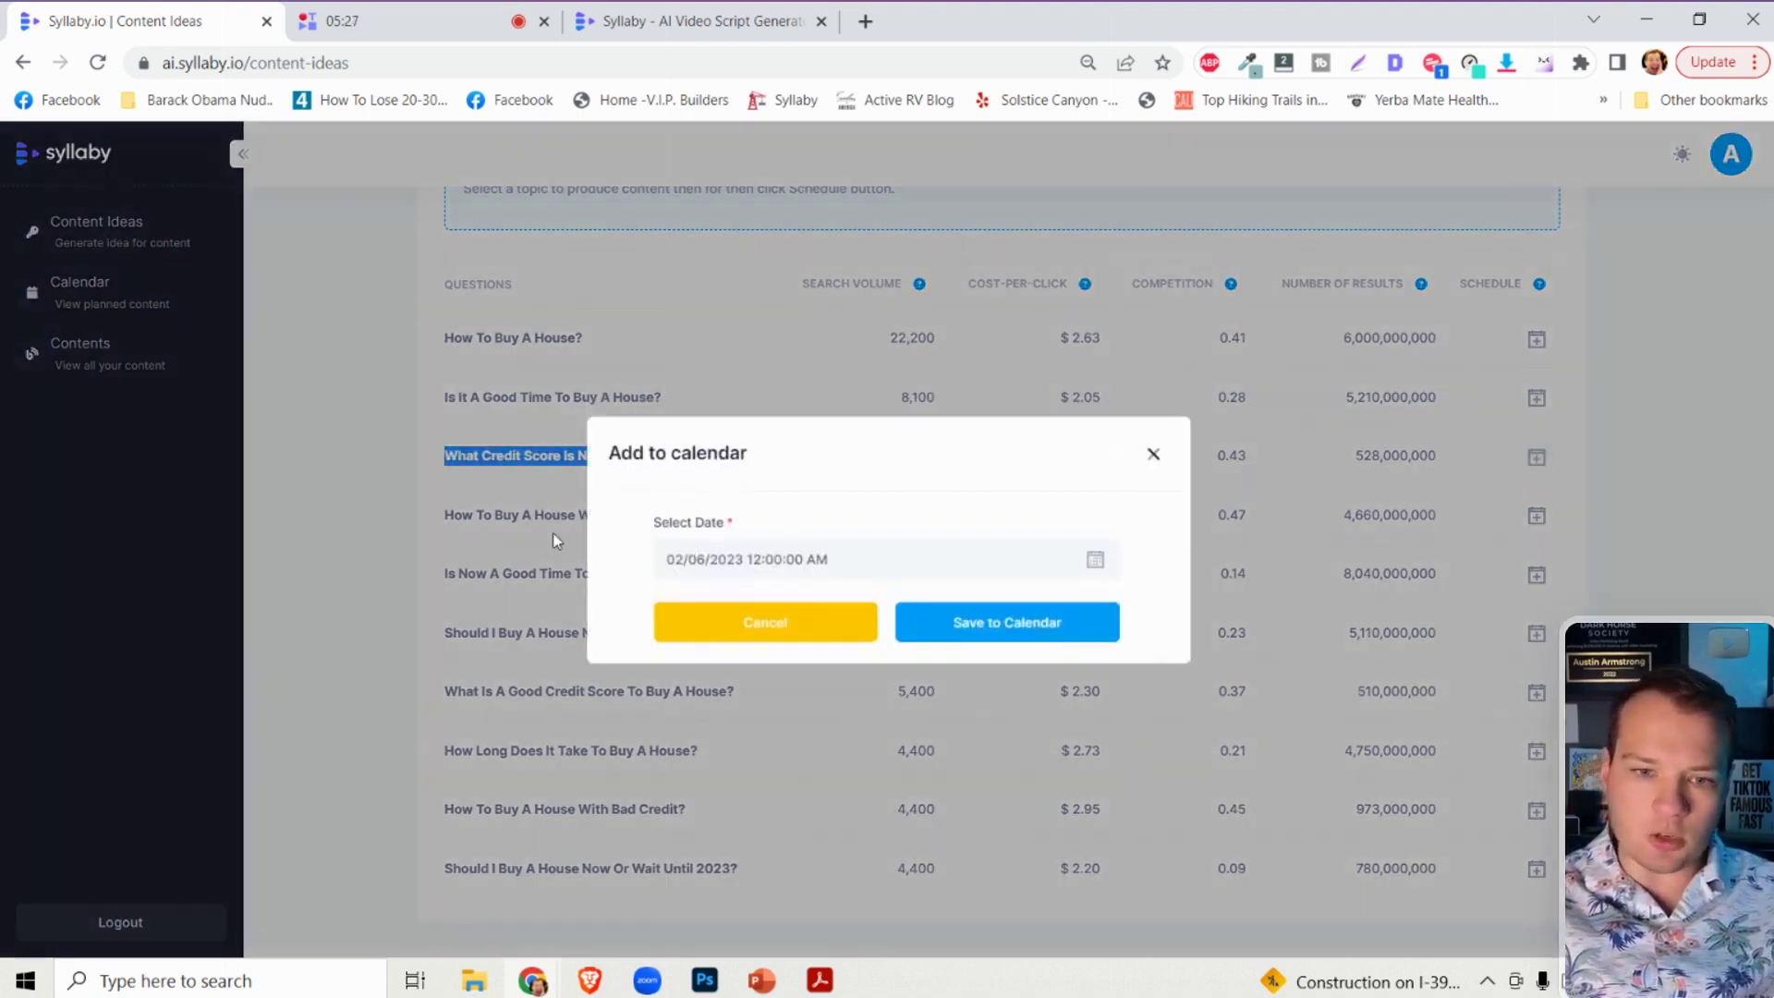
pyautogui.click(727, 561)
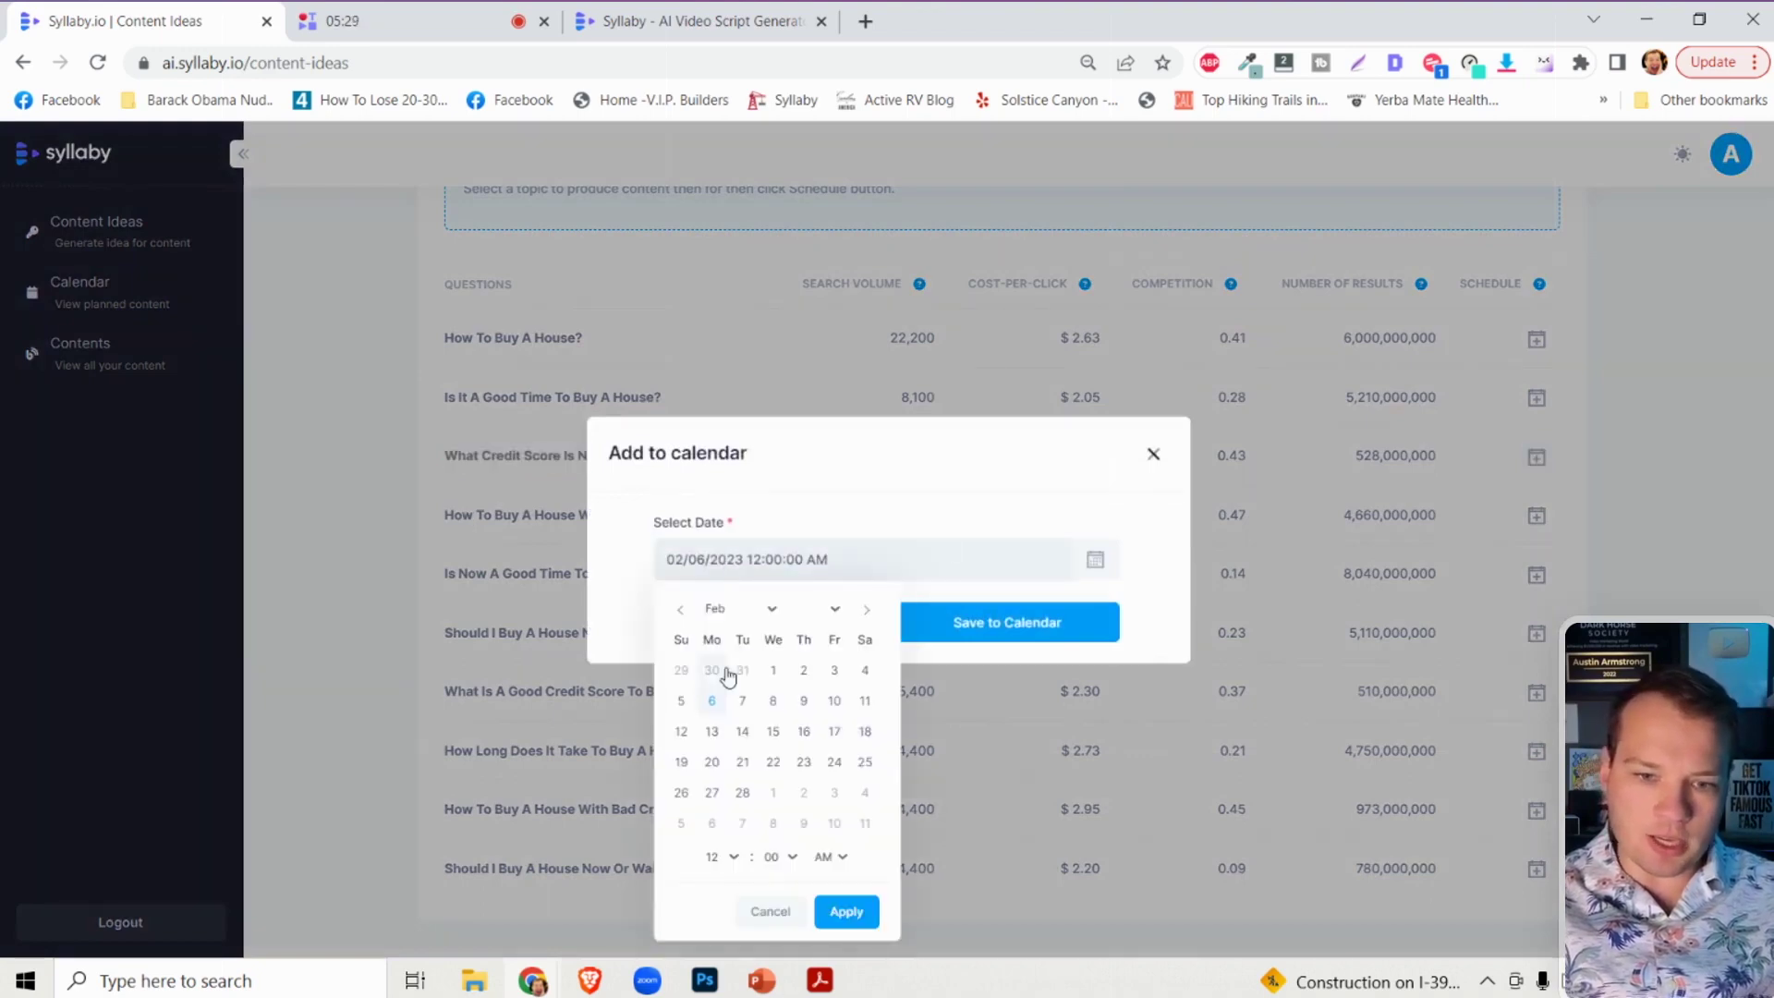
pyautogui.click(904, 459)
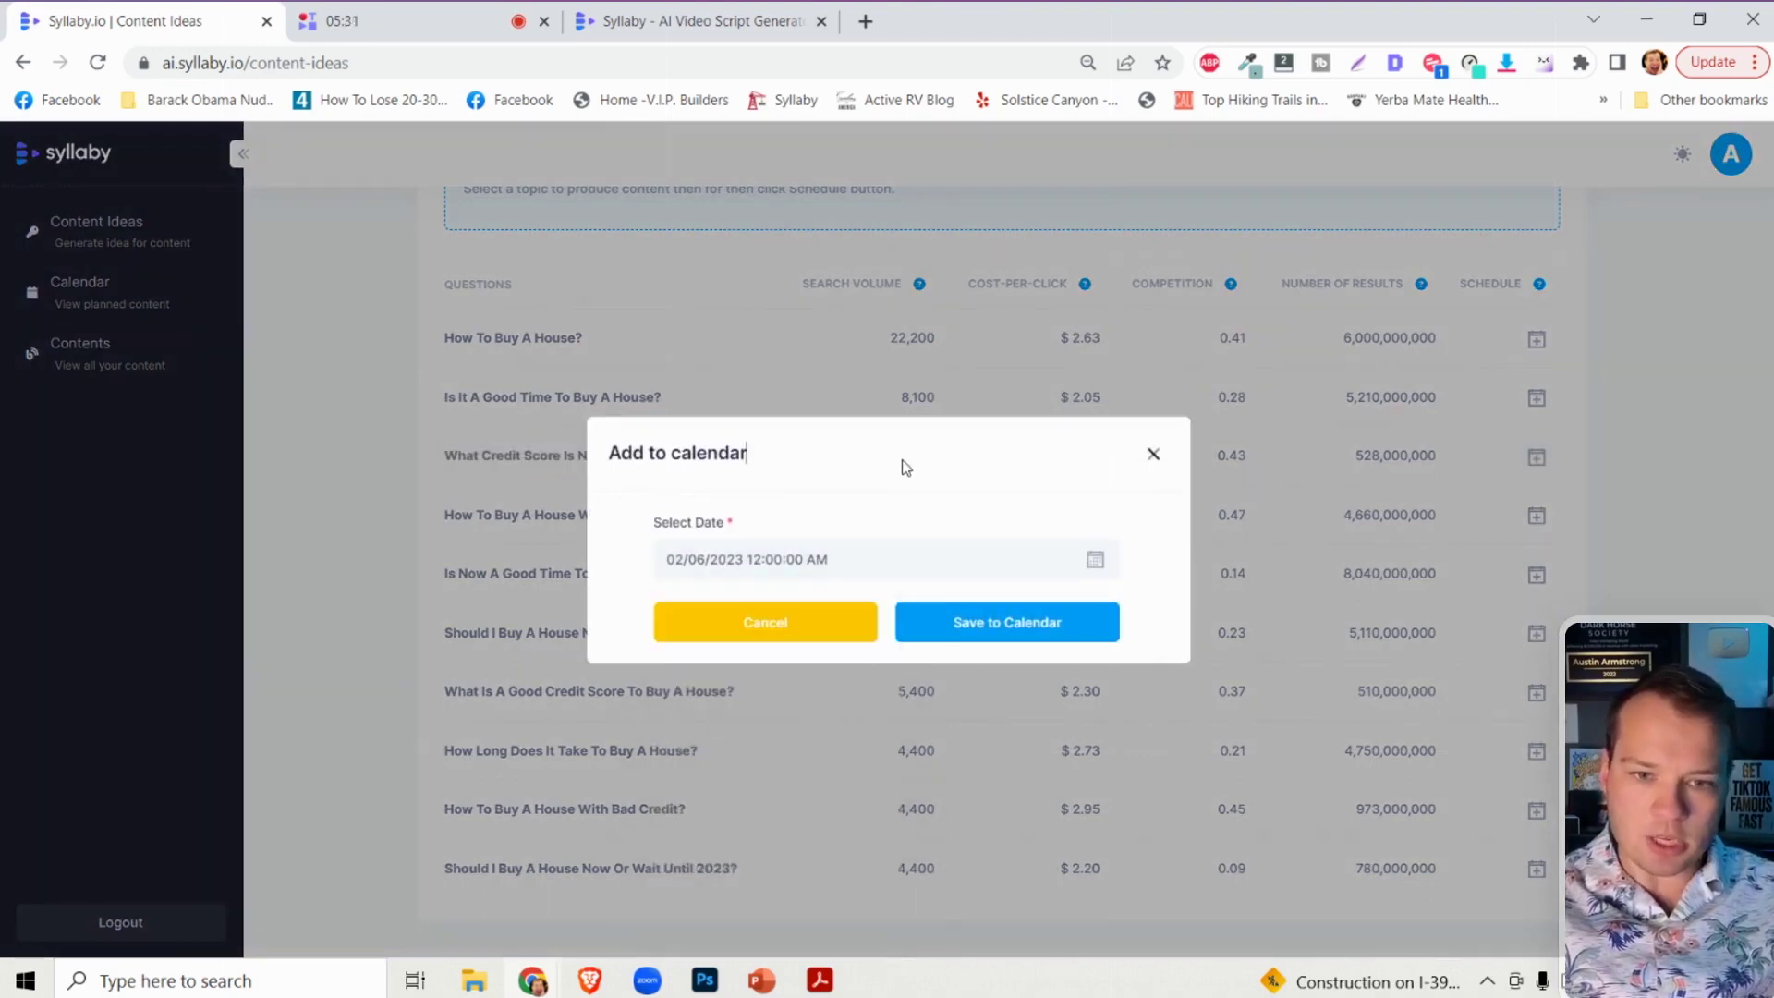
pyautogui.click(1050, 617)
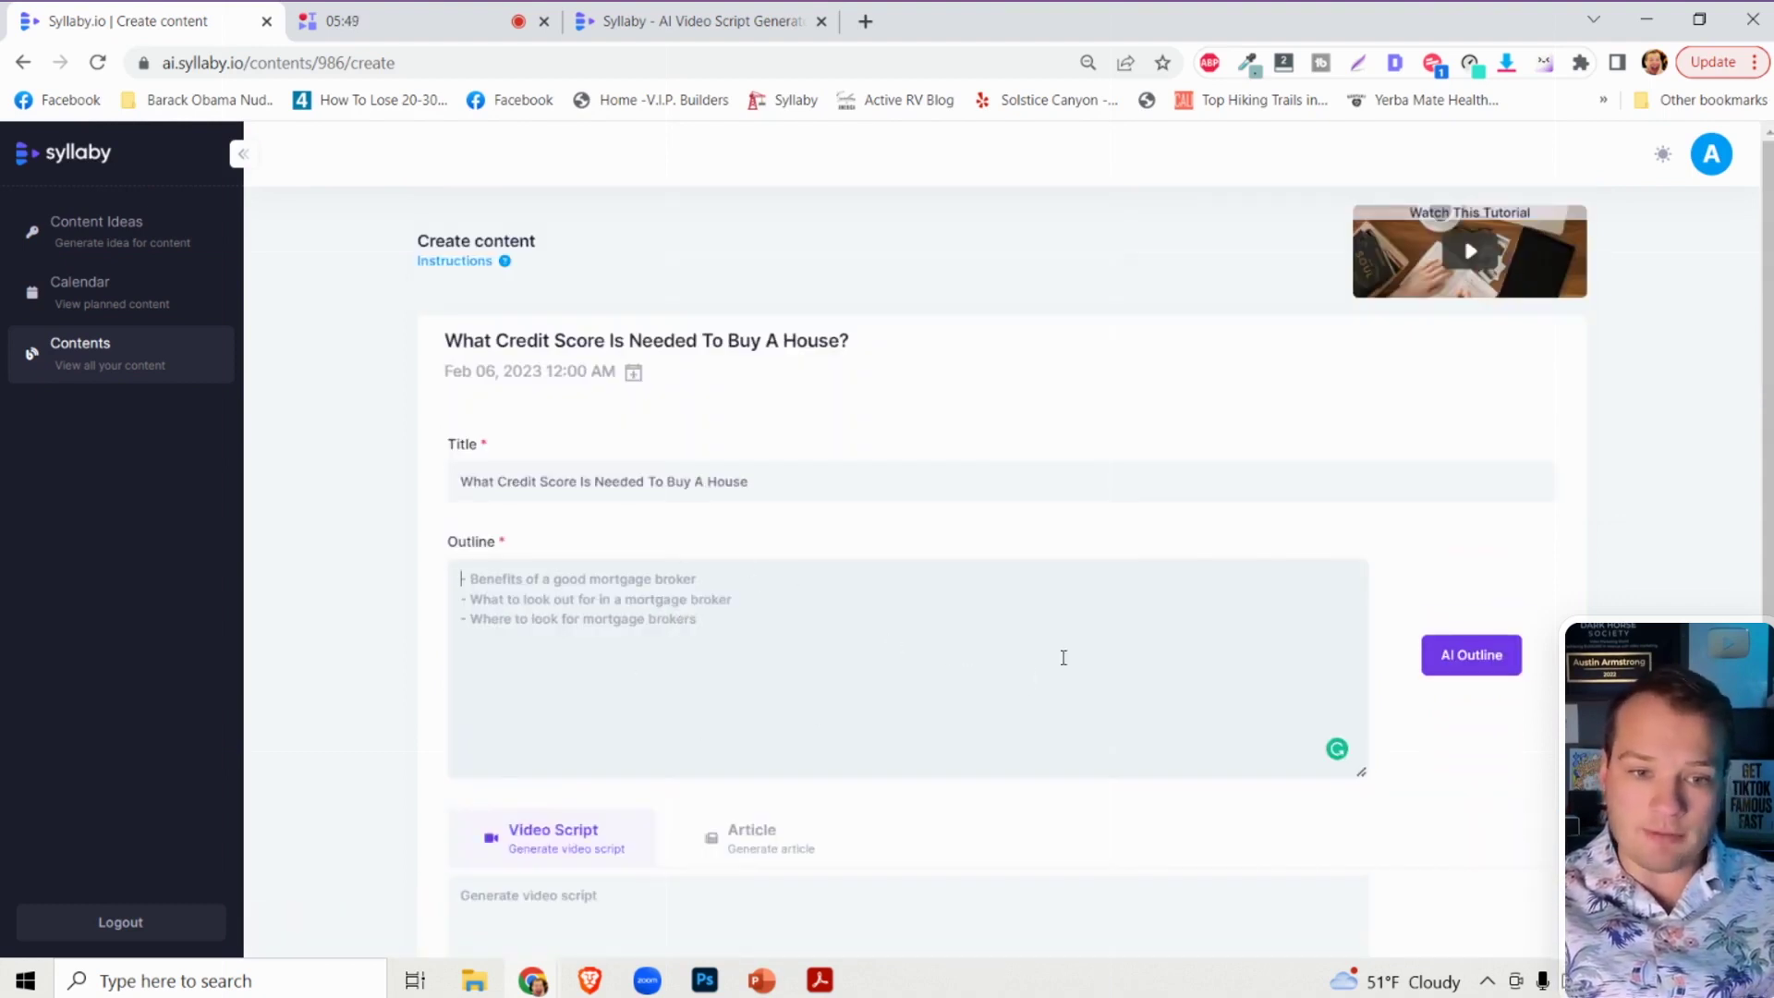
pyautogui.click(1484, 666)
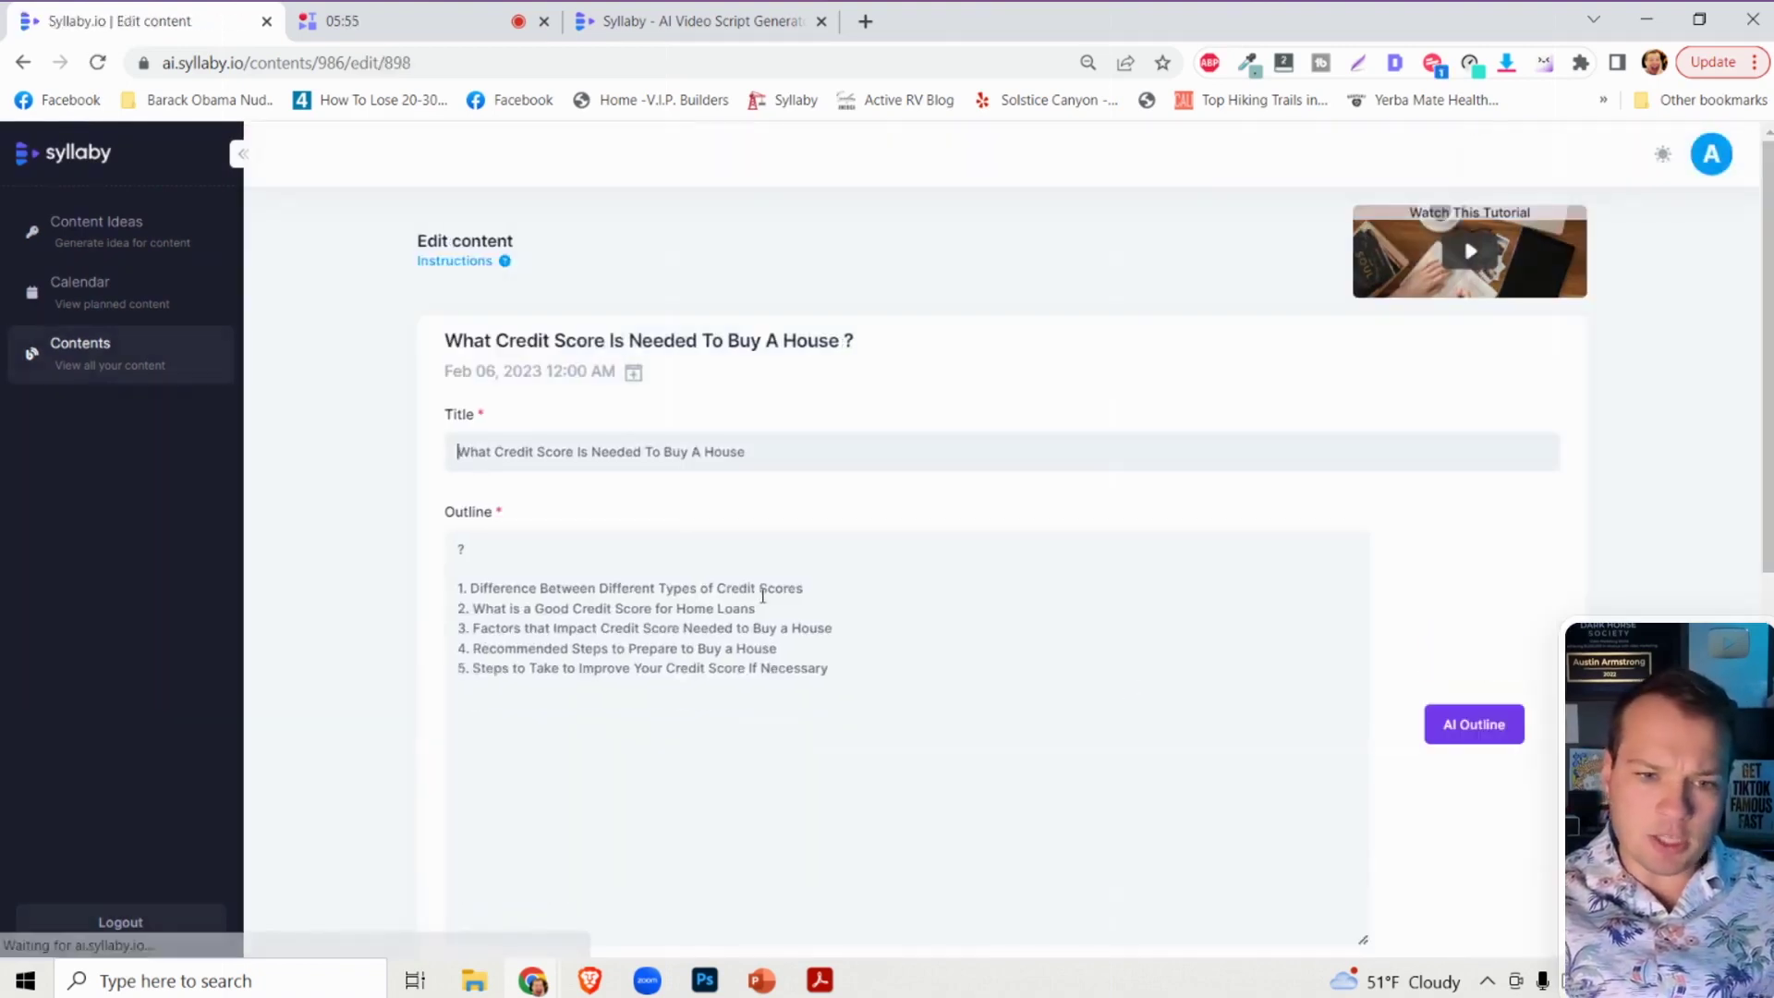
pyautogui.moveTo(457, 573); pyautogui.dragTo(909, 633)
pyautogui.scroll(-1, 998, 568)
pyautogui.click(858, 566)
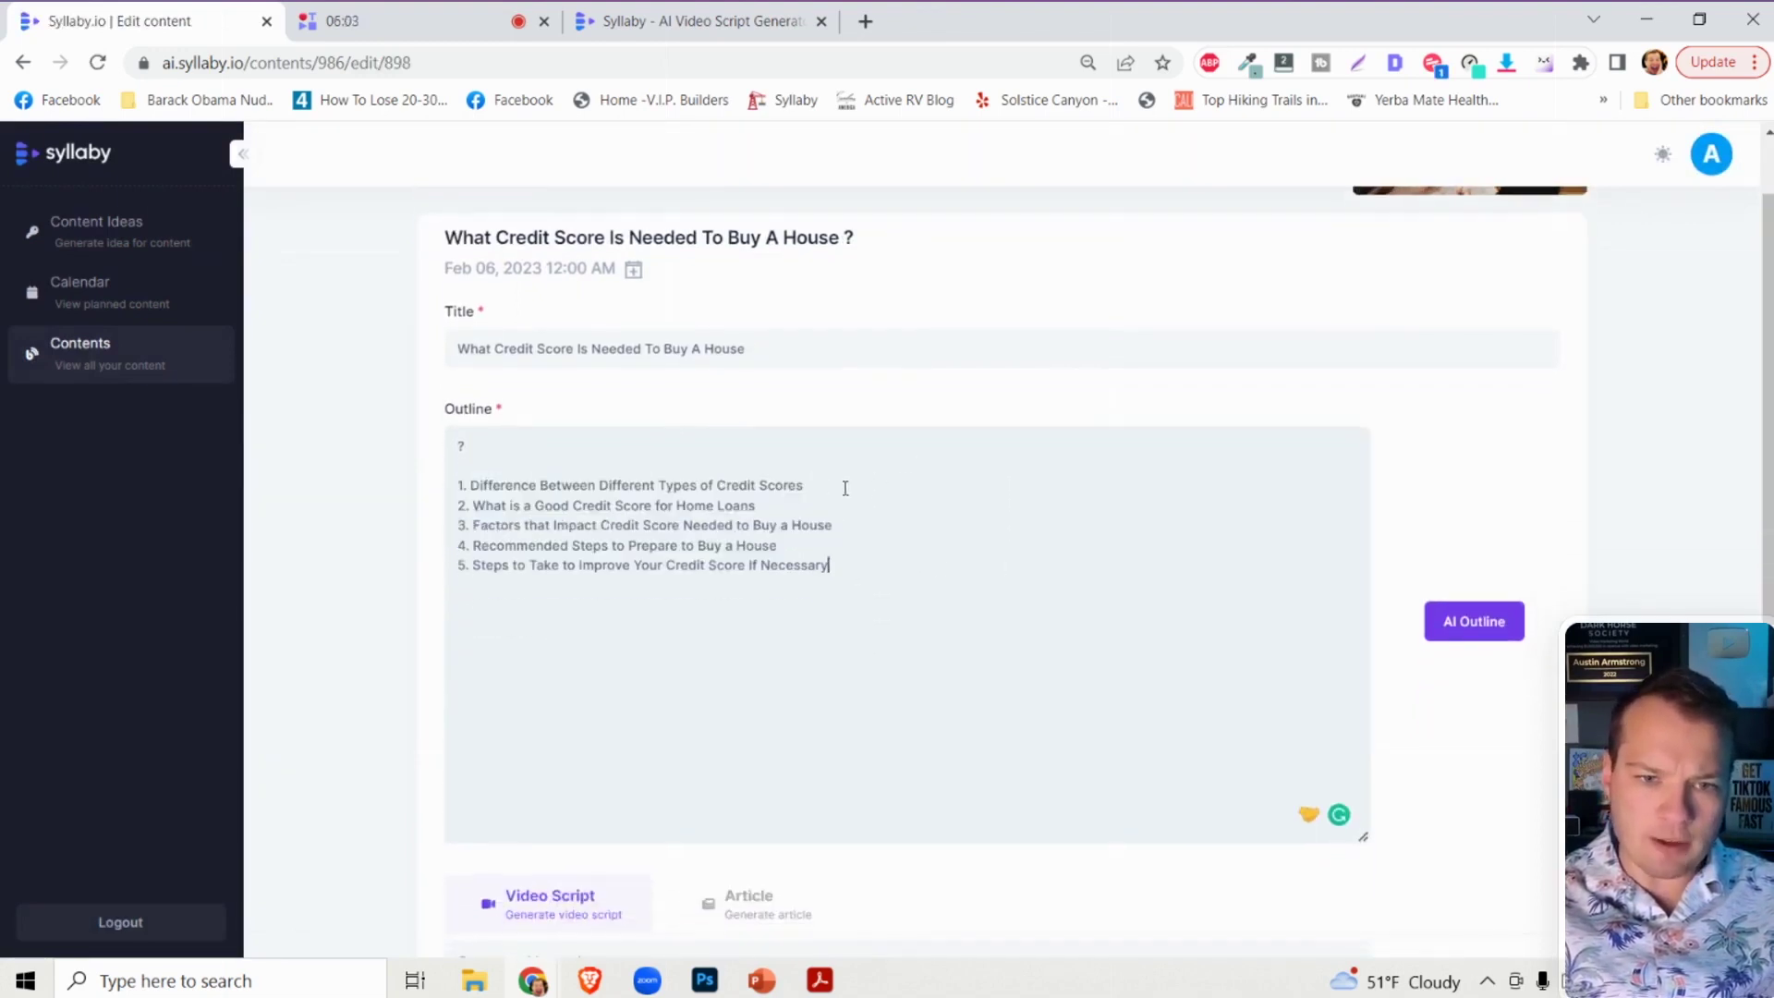
pyautogui.scroll(-1, 884, 483)
pyautogui.click(559, 539)
pyautogui.scroll(-3, 1077, 483)
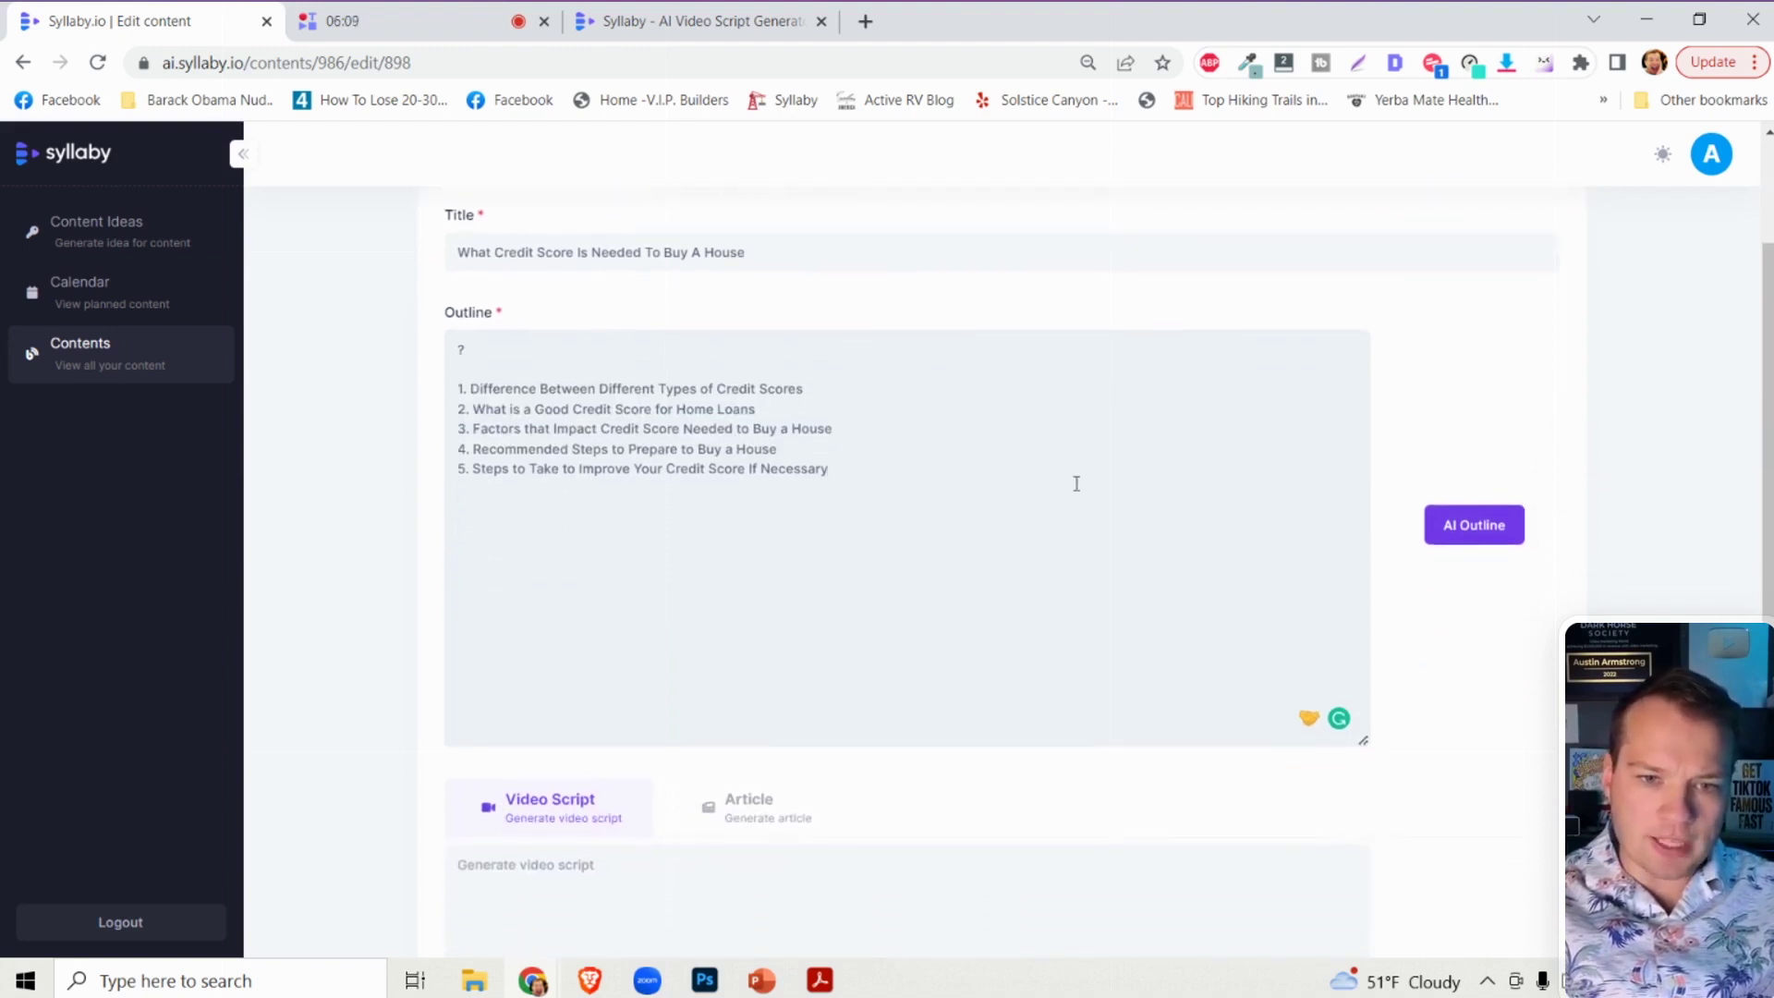
pyautogui.scroll(-4, 1074, 487)
pyautogui.scroll(6, 1073, 491)
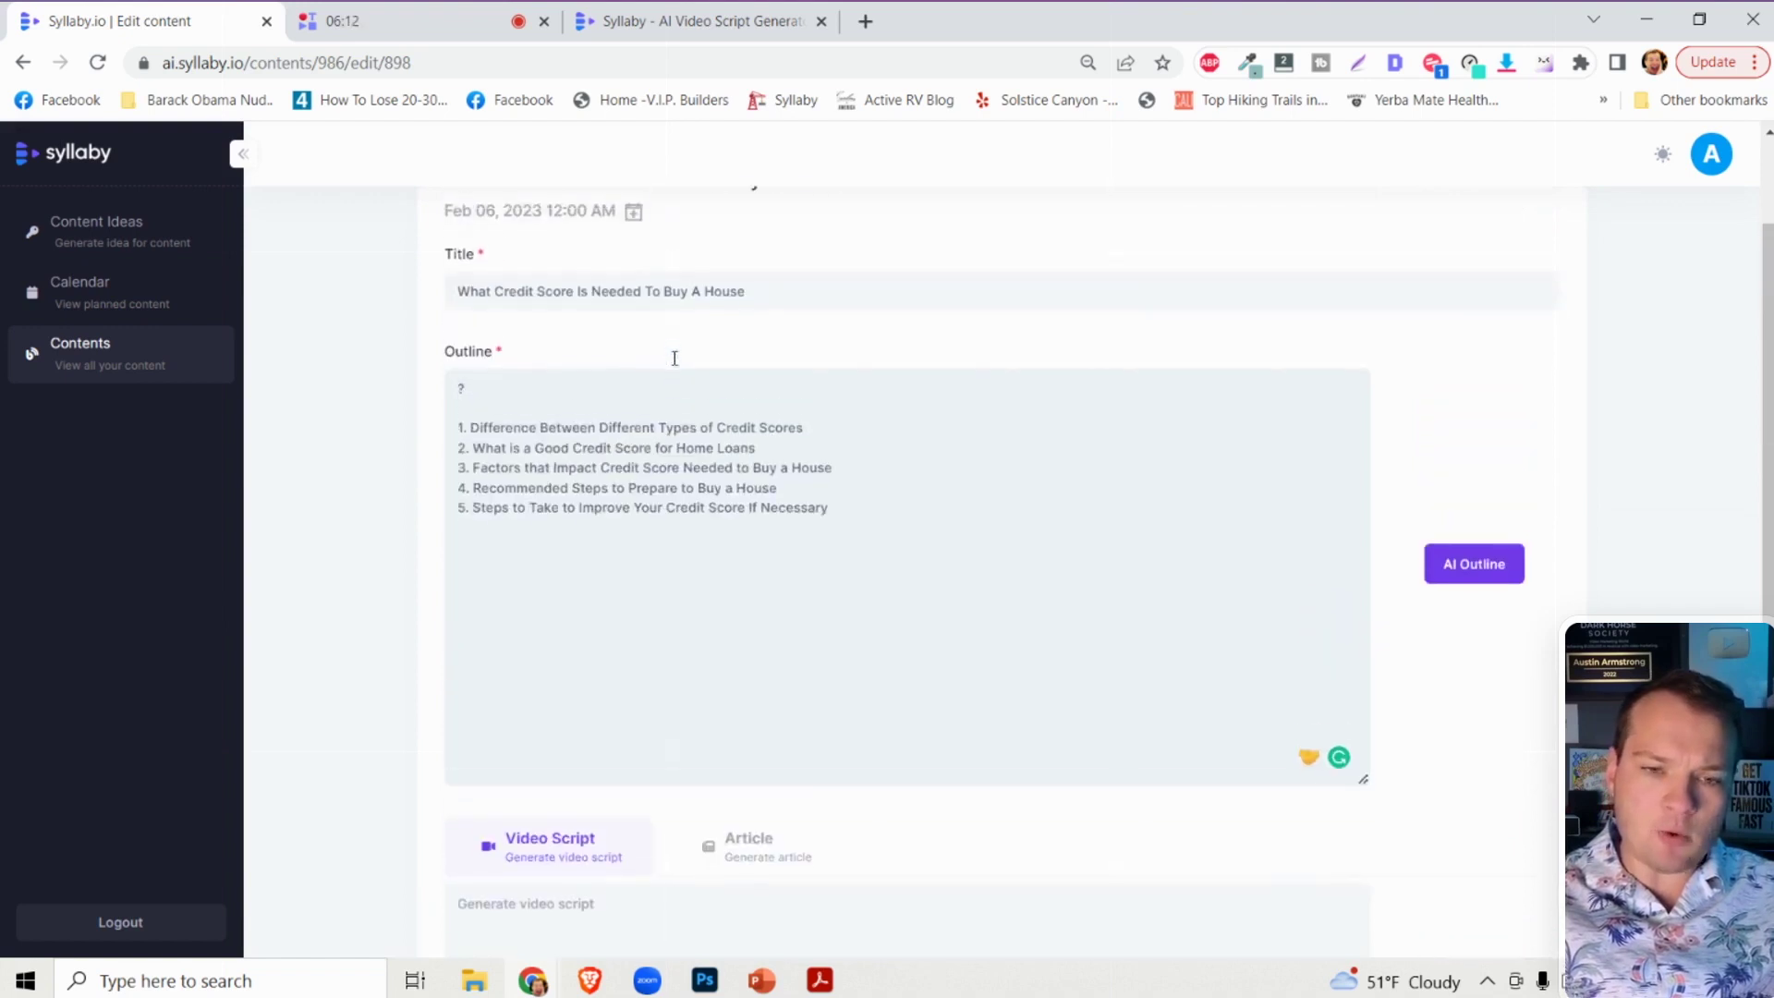
pyautogui.scroll(-4, 675, 358)
pyautogui.scroll(-3, 675, 359)
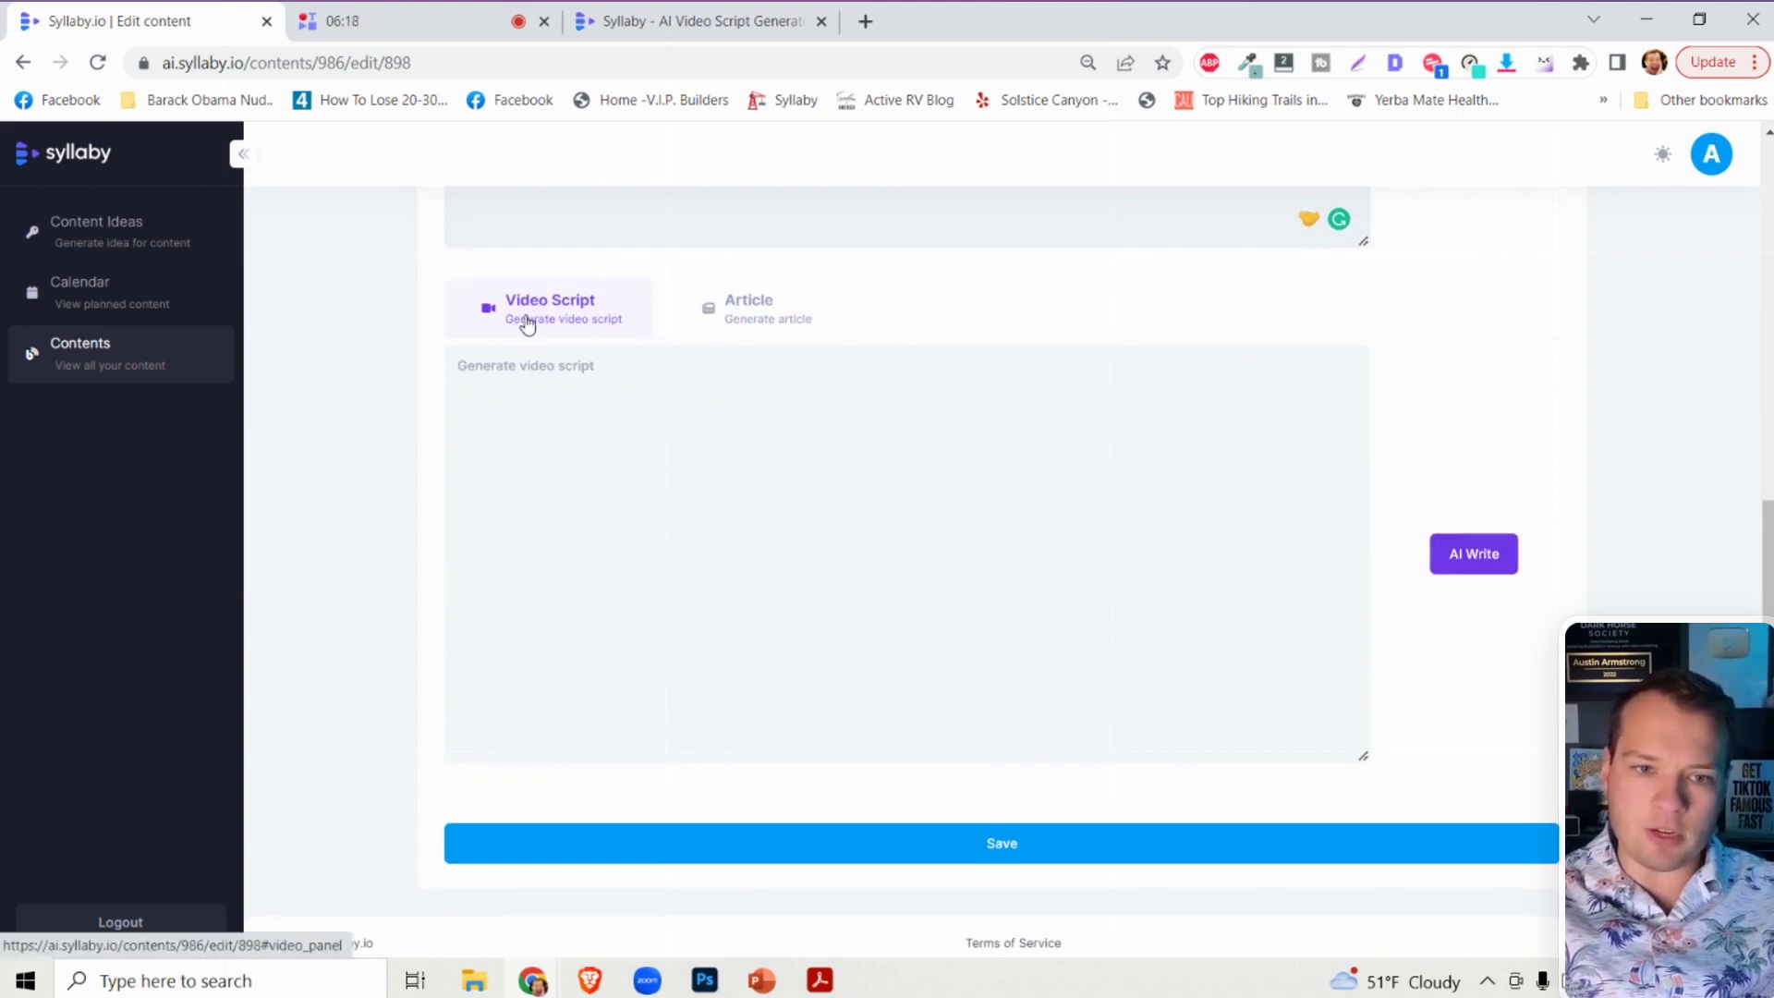
# After previewing the Article panel, generate the video script from the outline with AI Write.
pyautogui.click(784, 318)
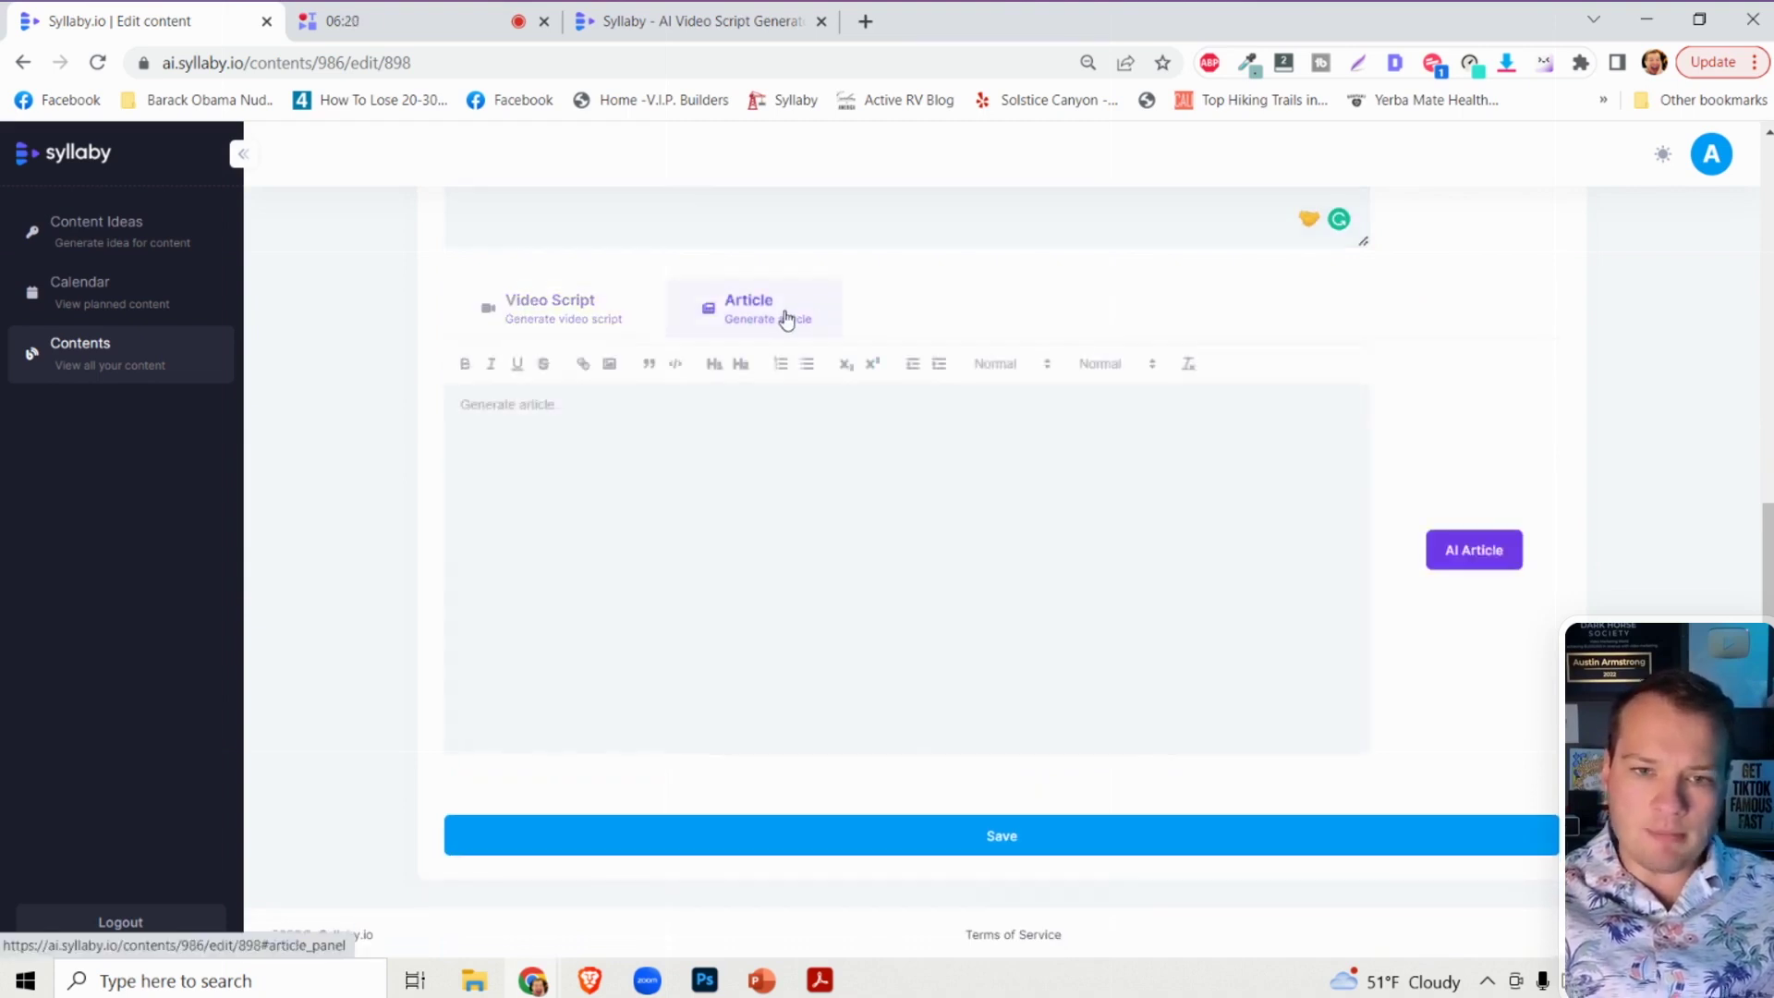
pyautogui.click(557, 322)
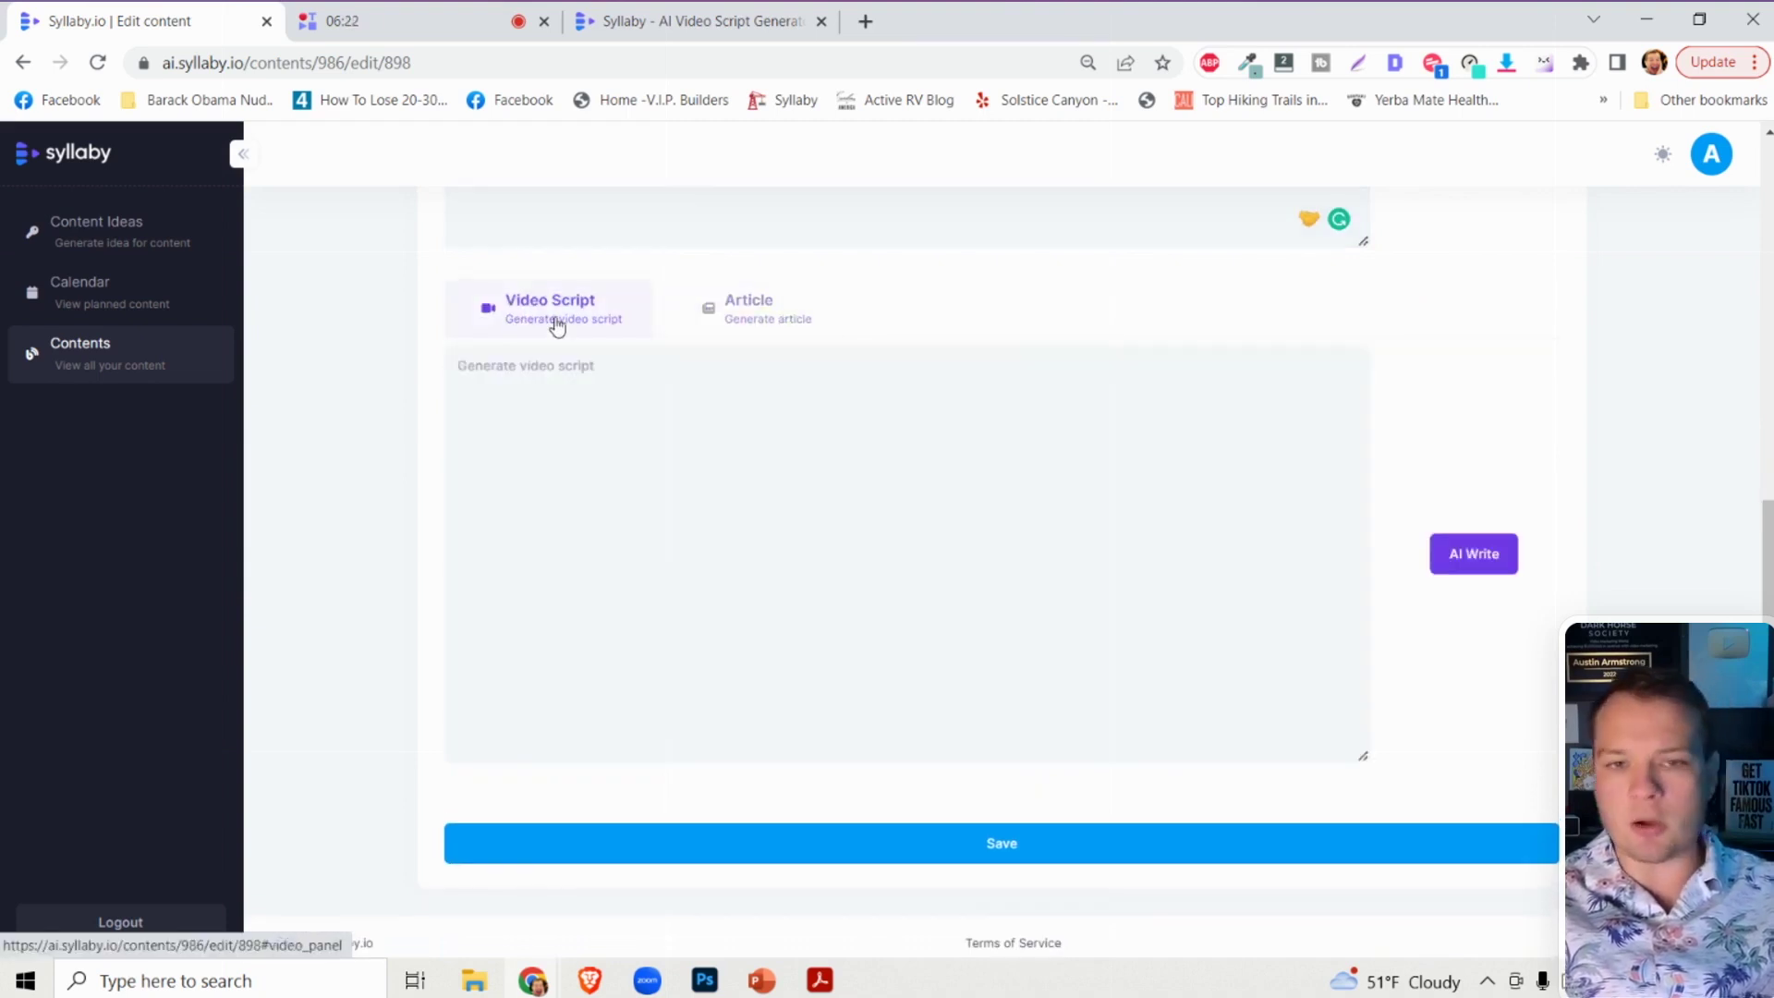
pyautogui.click(740, 463)
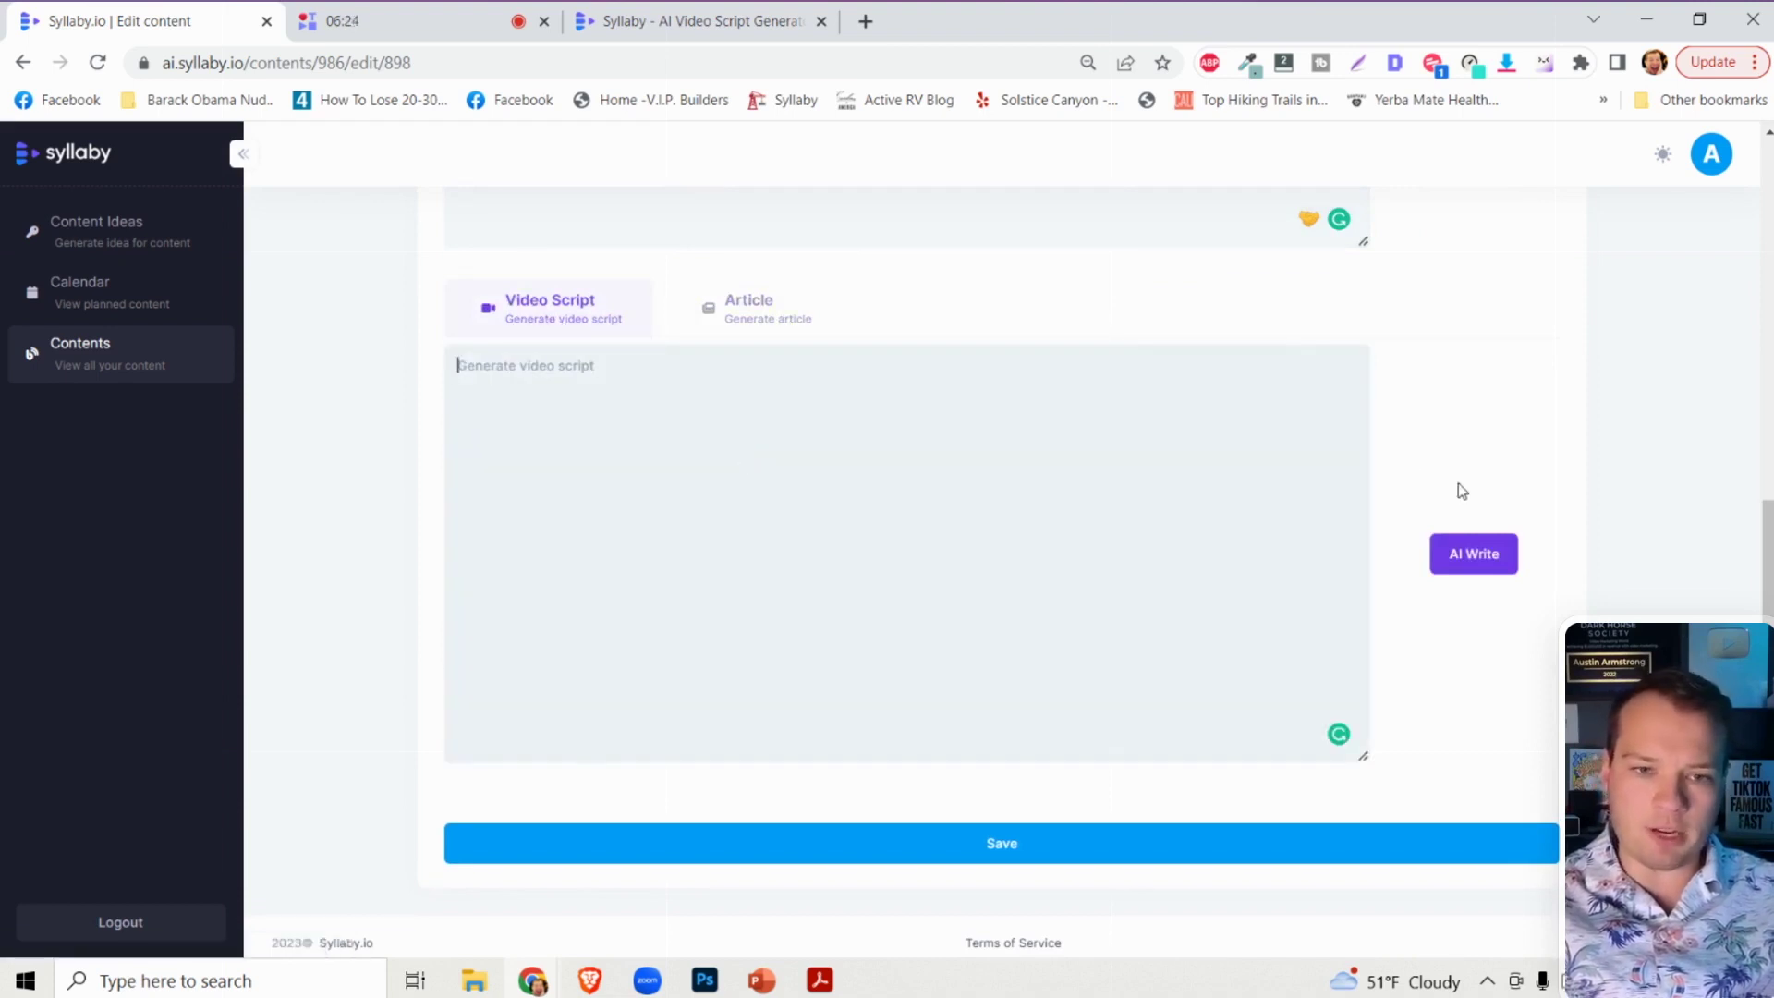
pyautogui.click(1482, 561)
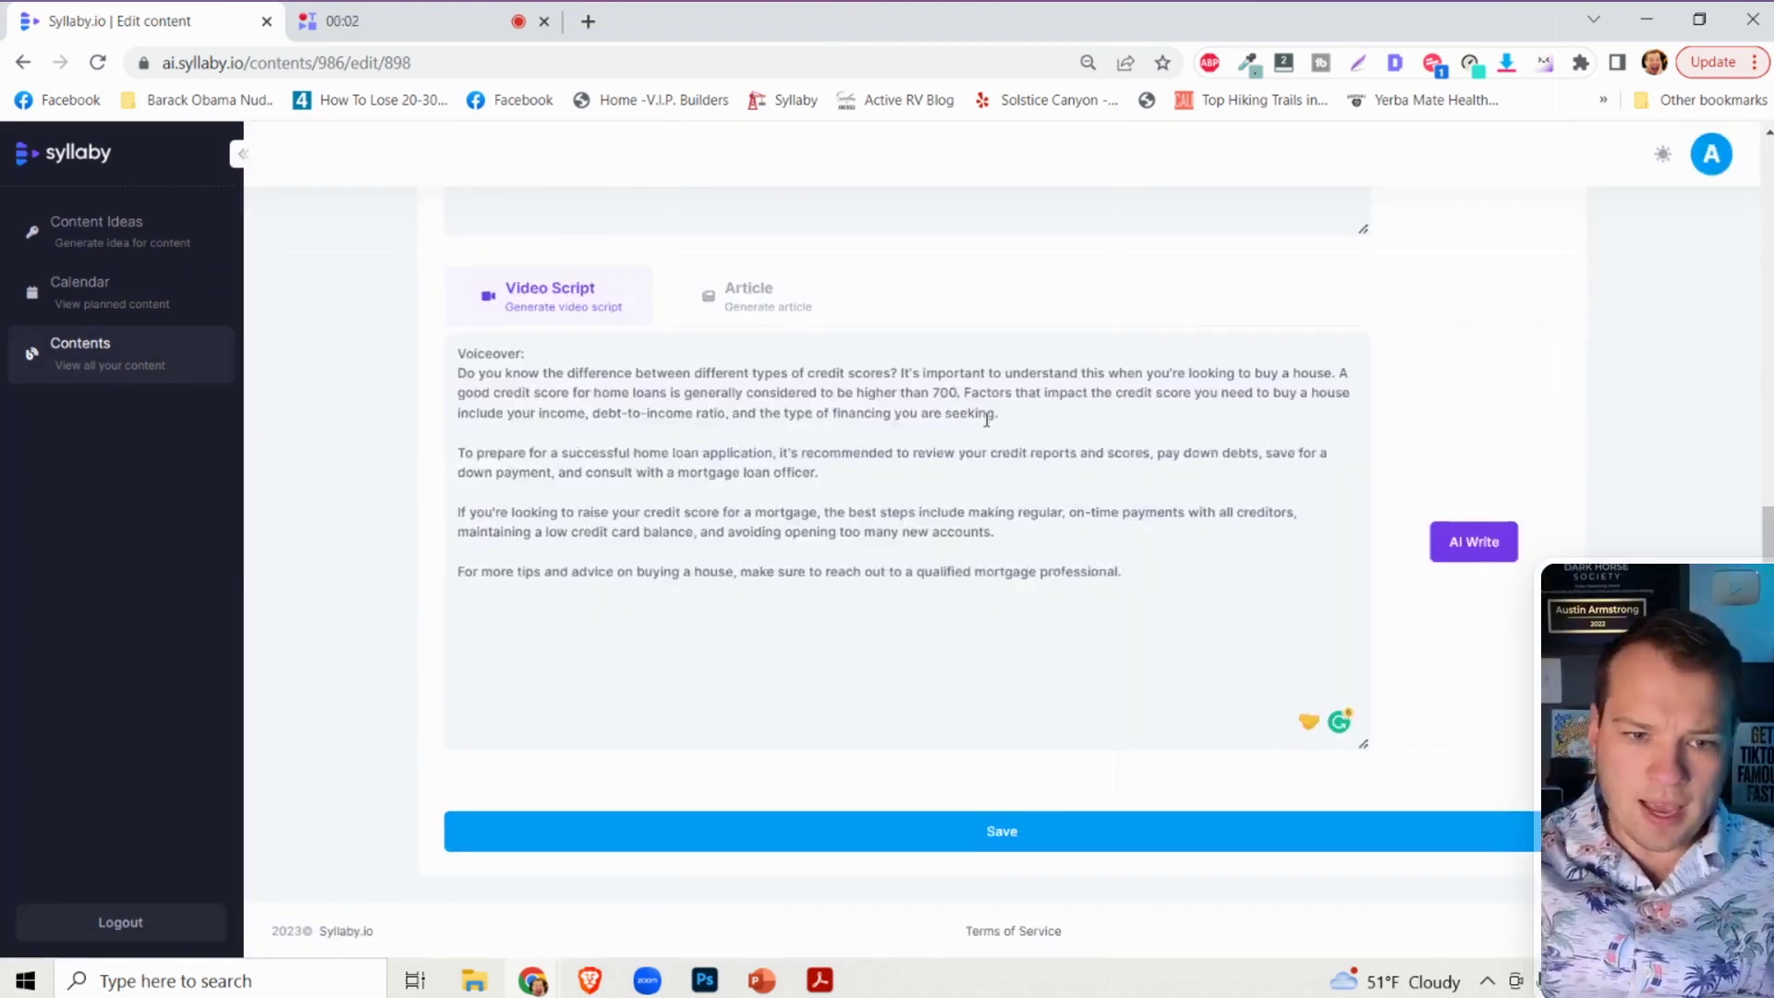
# Review the AI-written credit score voiceover ending with advice to consult a mortgage professional.
pyautogui.scroll(3, 986, 423)
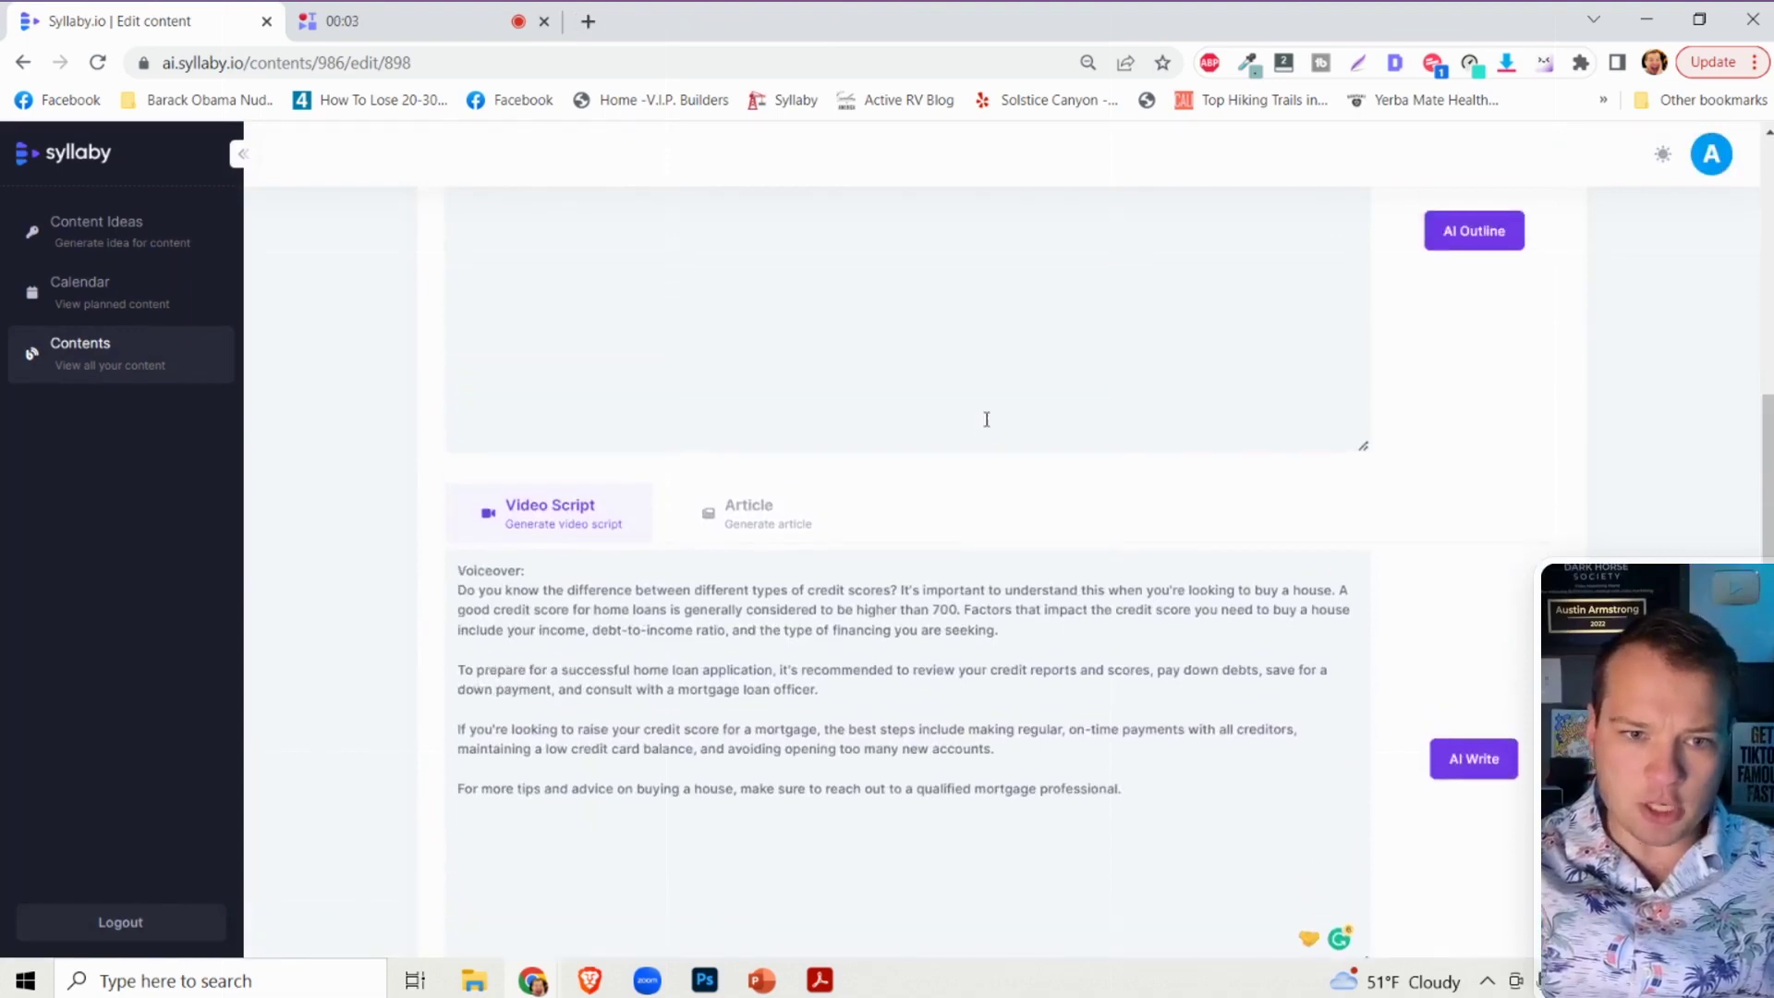
pyautogui.click(480, 592)
pyautogui.hotkey('ctrl', 'a')
pyautogui.click(1183, 791)
pyautogui.scroll(4, 1186, 792)
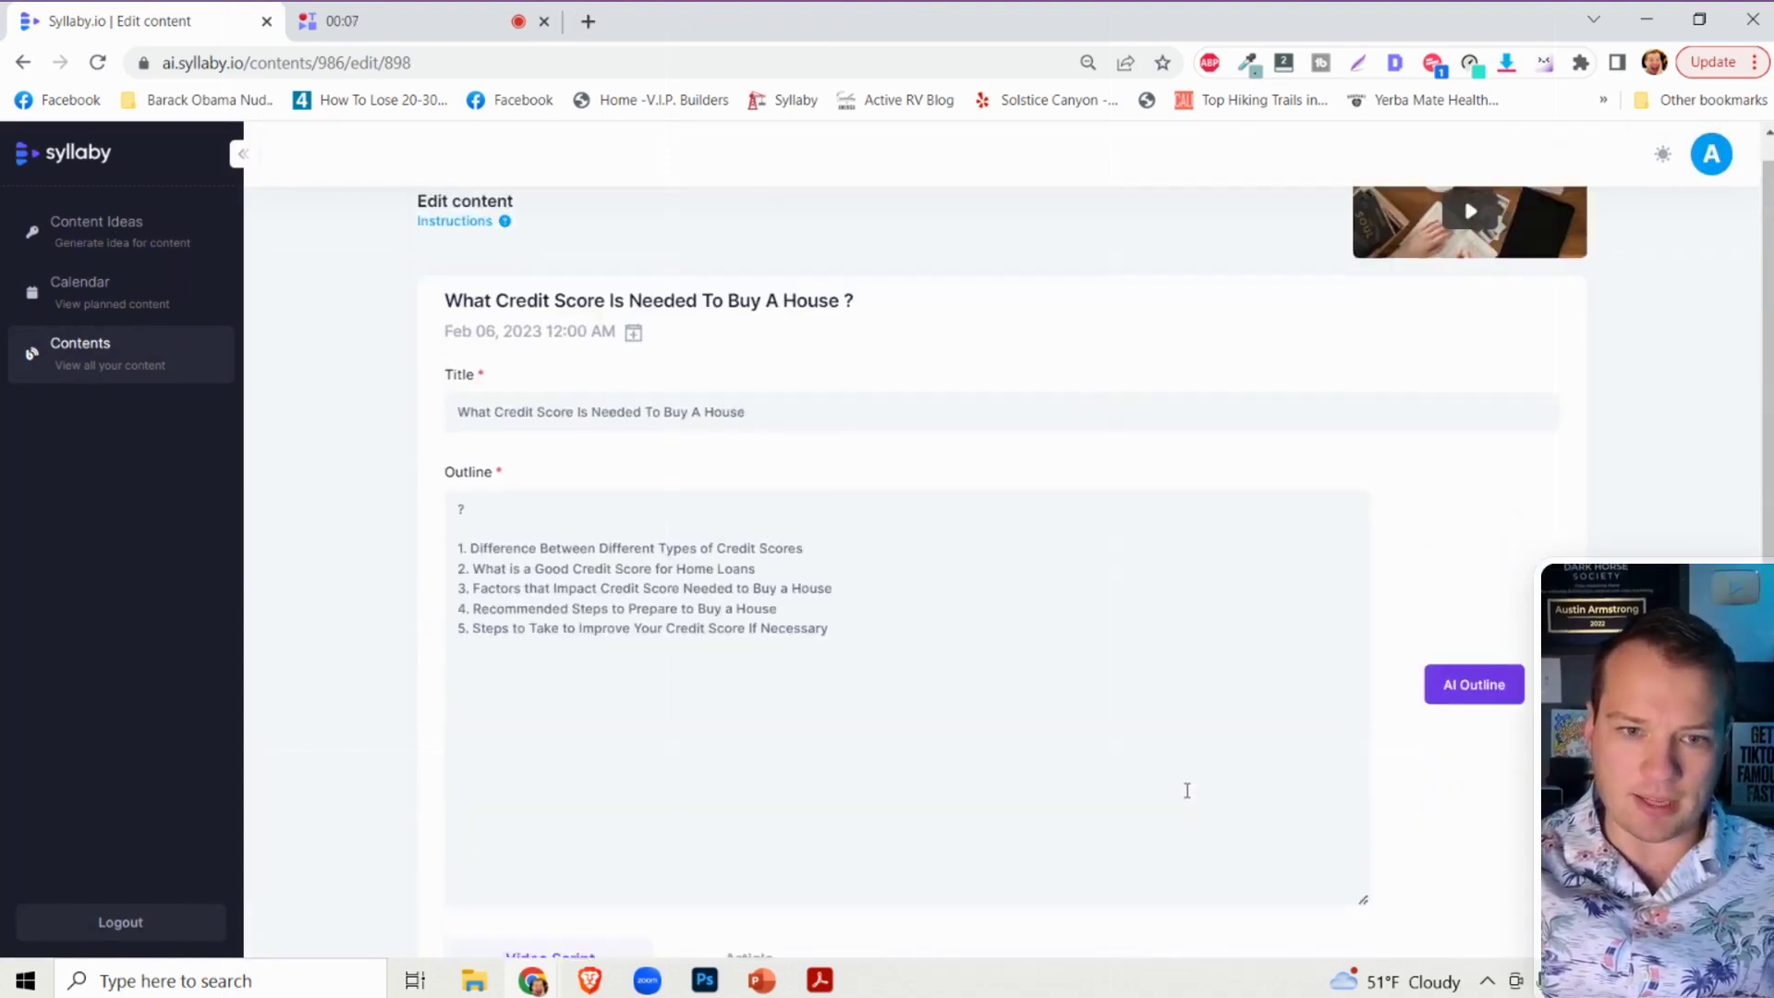
pyautogui.scroll(-5, 1185, 789)
pyautogui.scroll(6, 1186, 792)
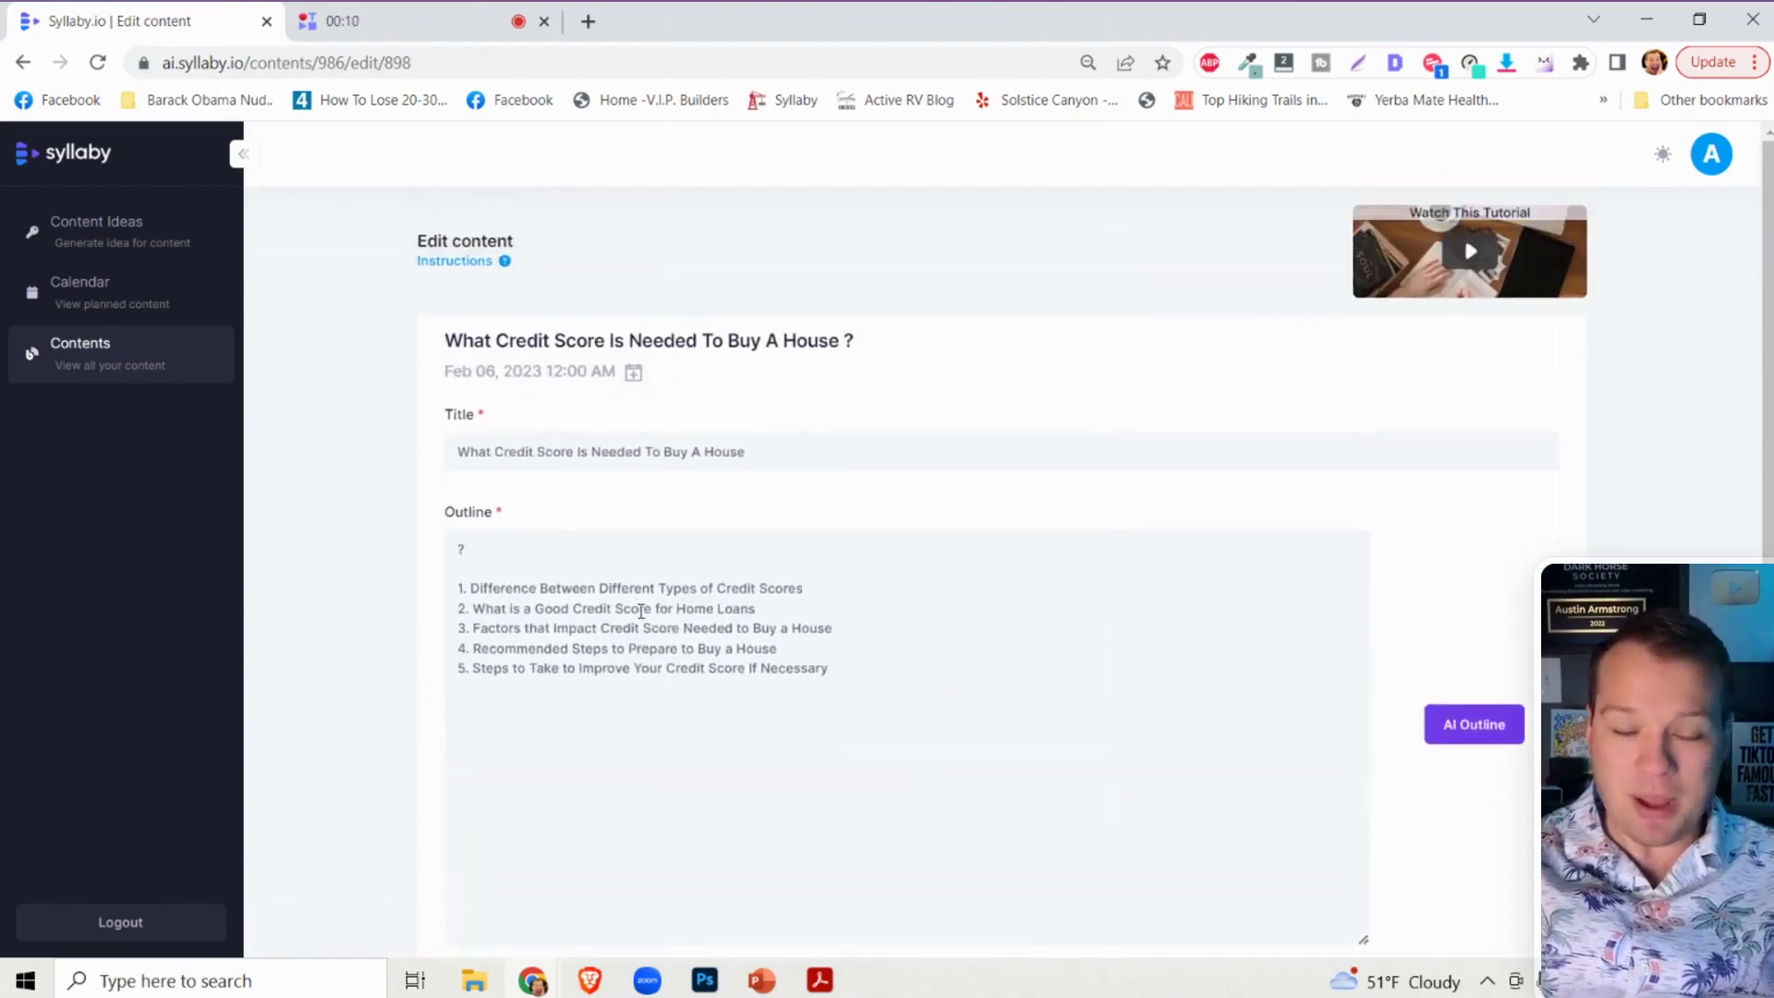
pyautogui.scroll(-8, 641, 610)
pyautogui.scroll(8, 641, 610)
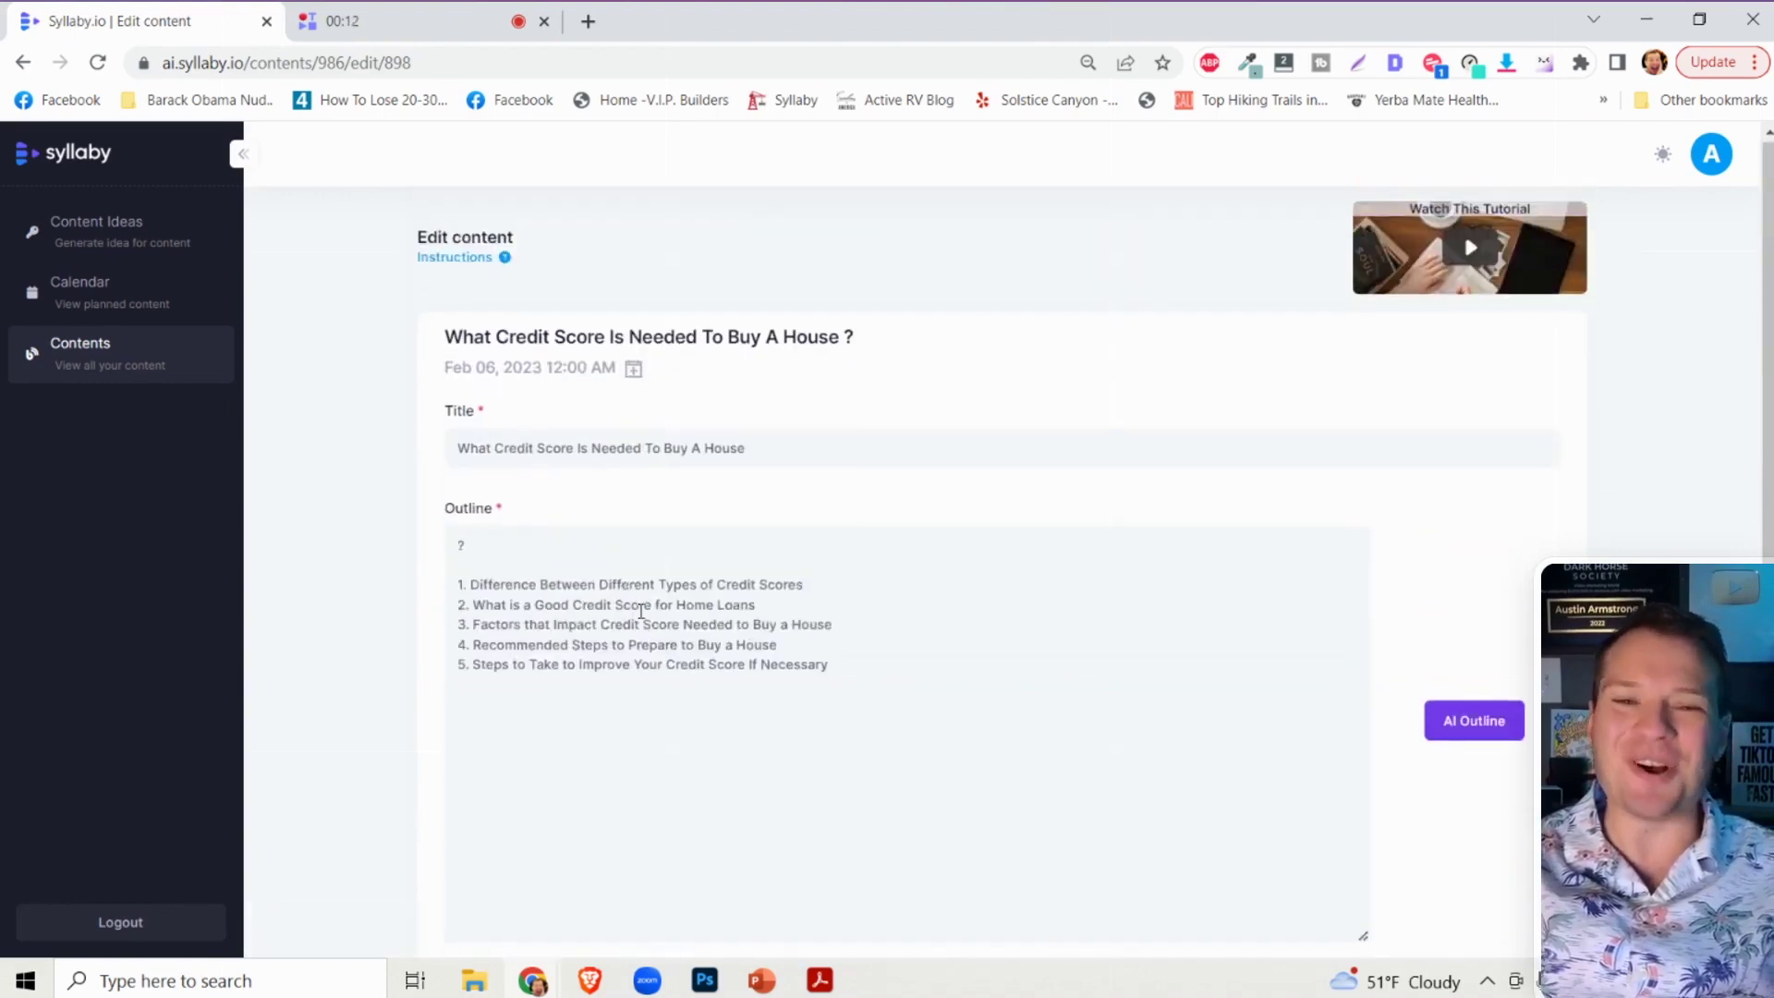
pyautogui.scroll(-3, 642, 611)
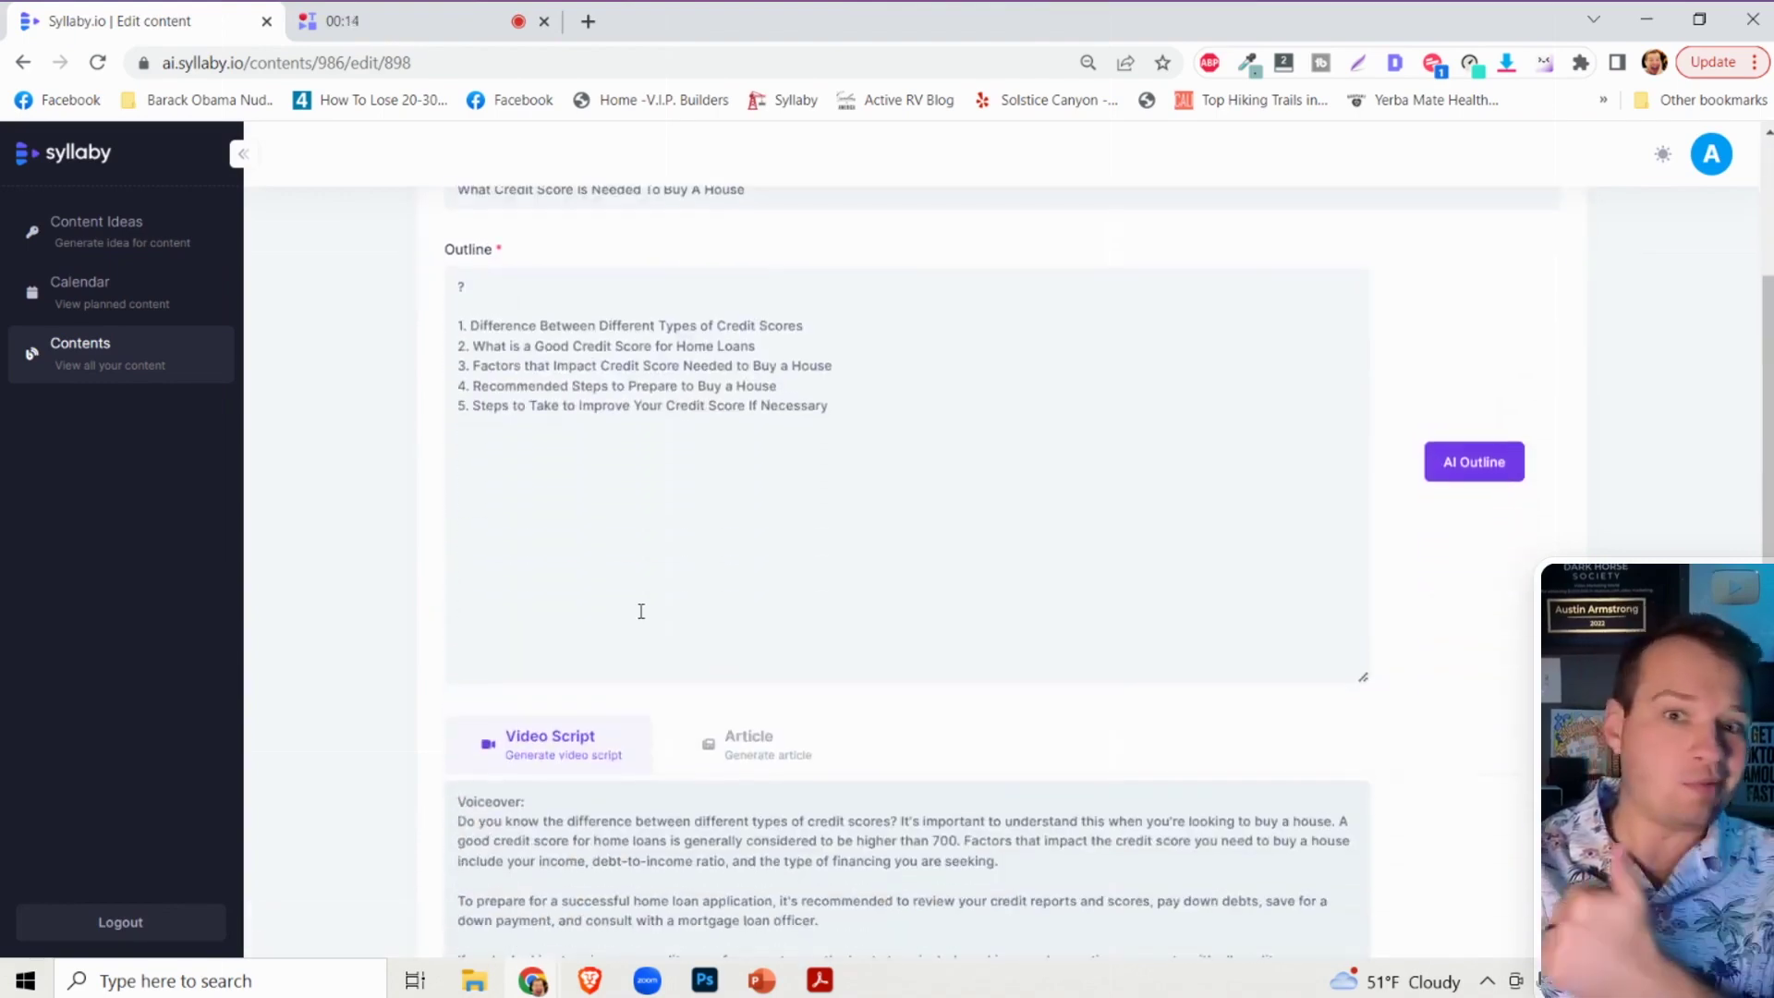
pyautogui.scroll(-2, 641, 611)
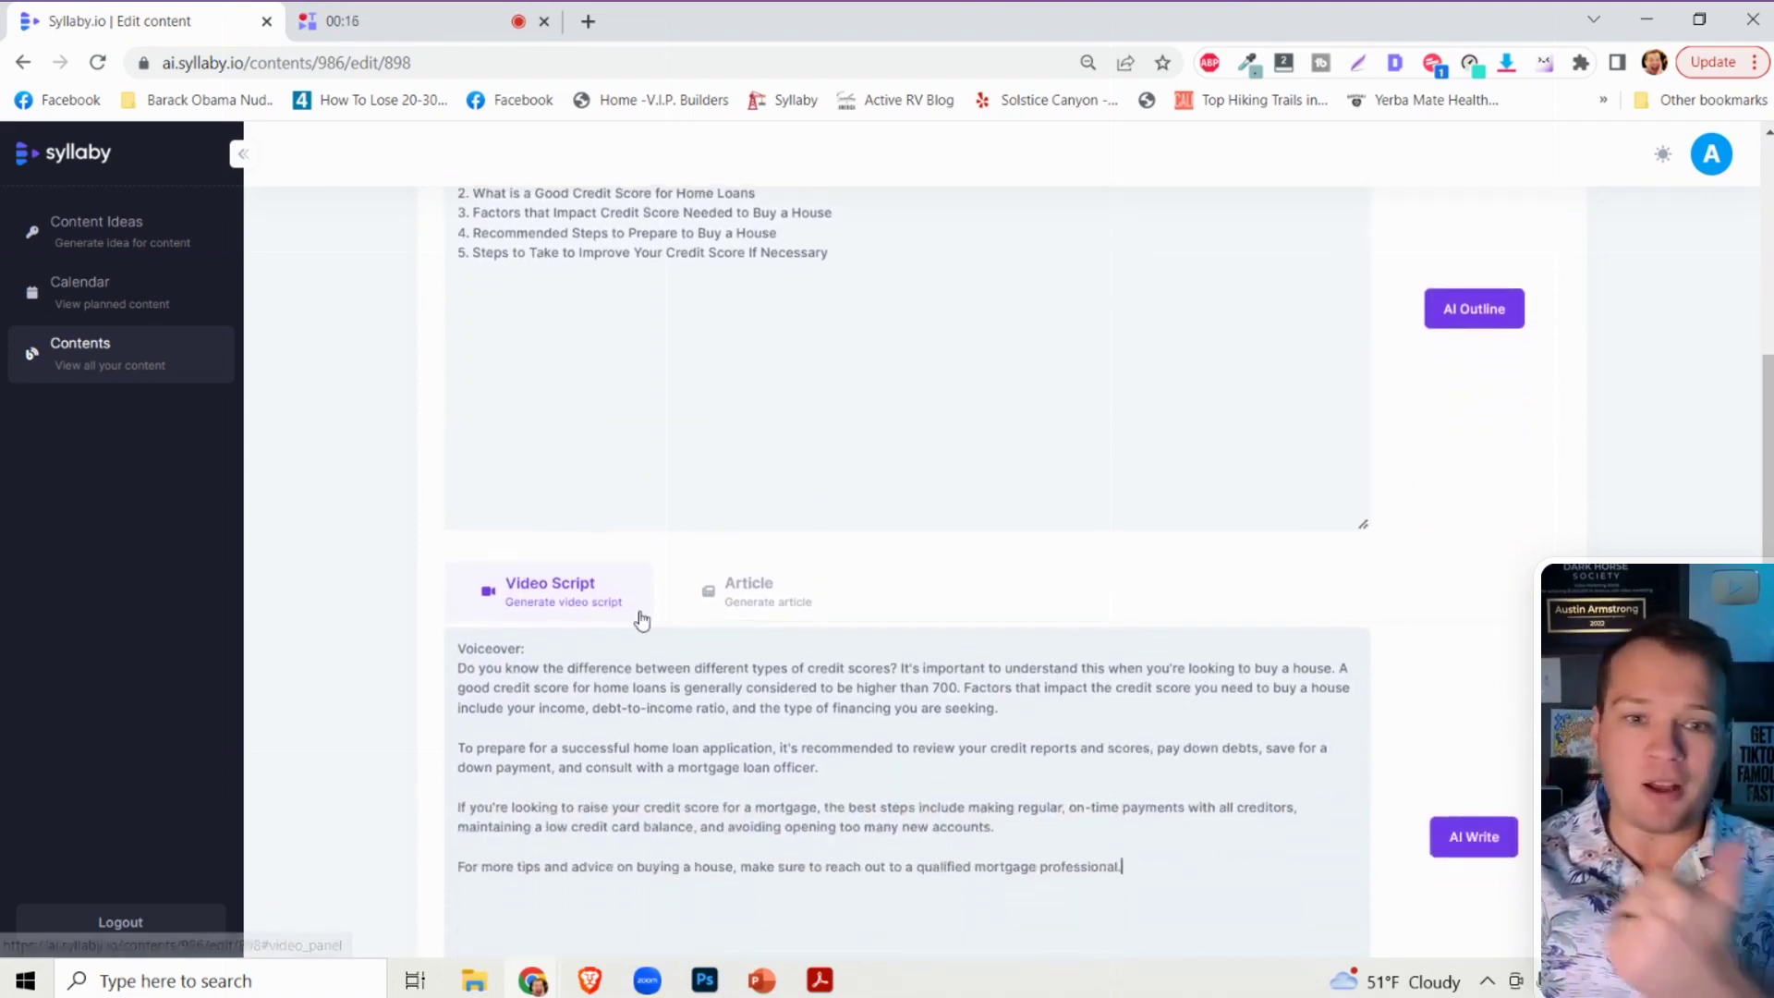
pyautogui.scroll(-4, 638, 612)
# Open the February 2023 content calendar and find the Feb 06 credit score entry.
pyautogui.click(109, 305)
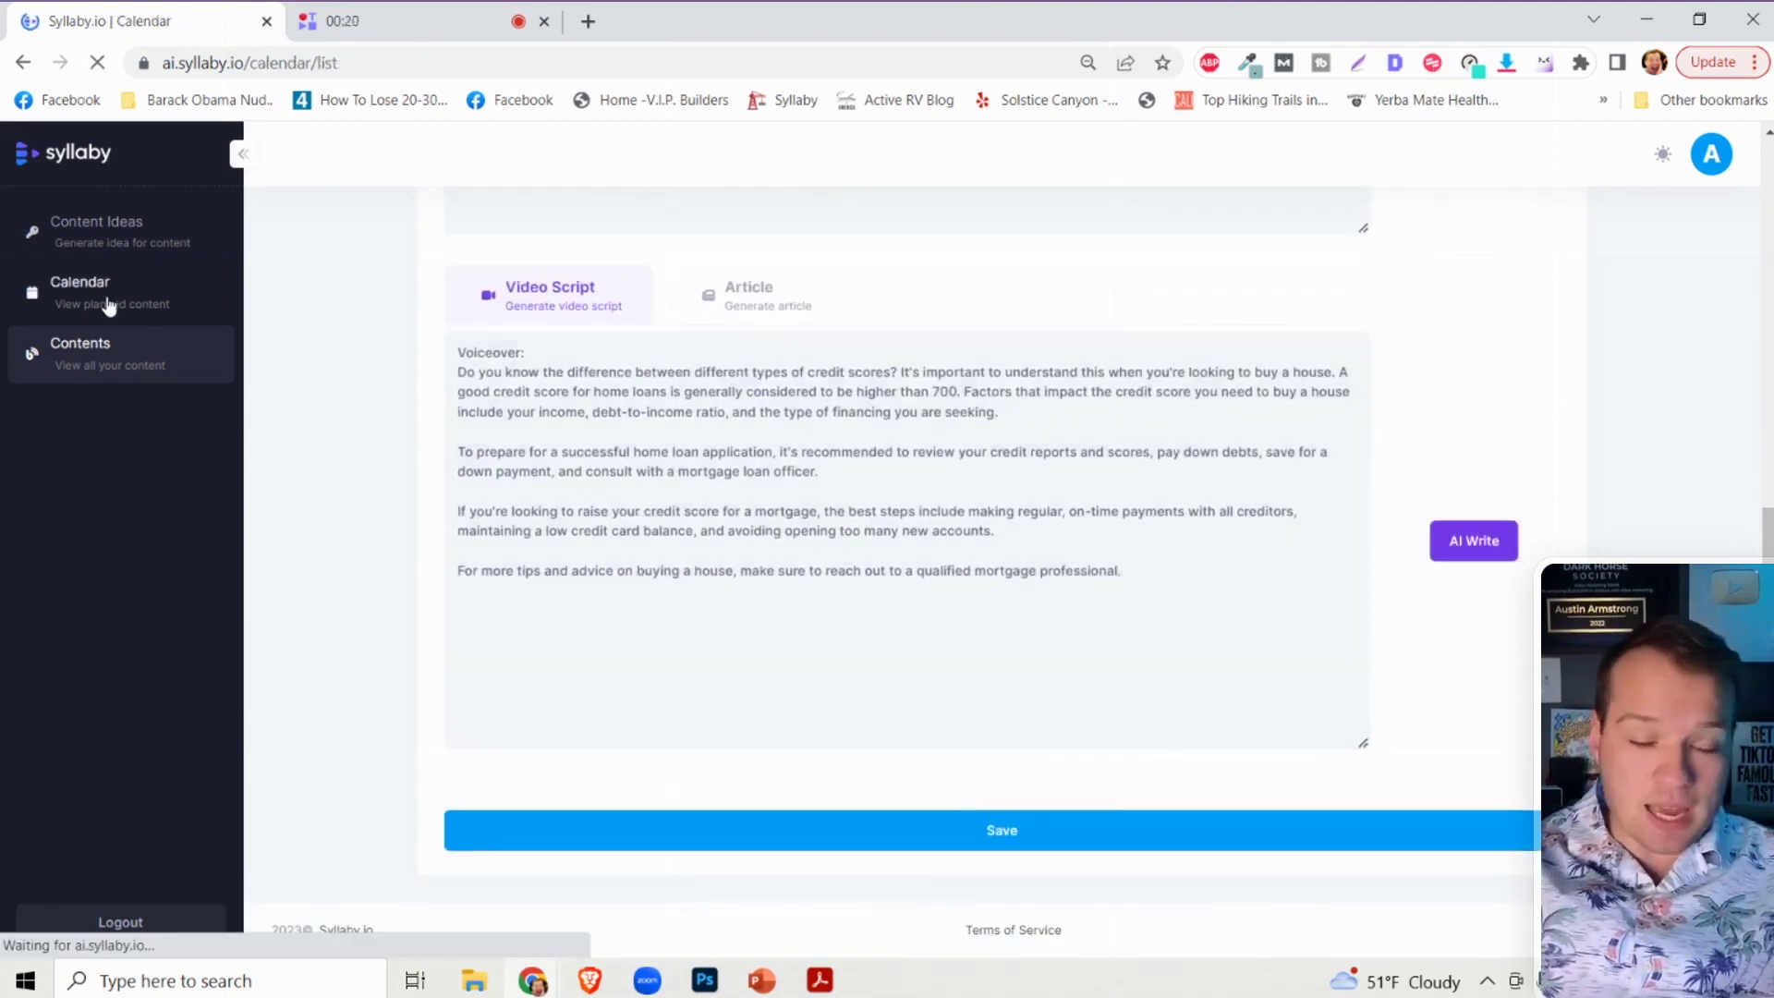
pyautogui.scroll(-1, 459, 522)
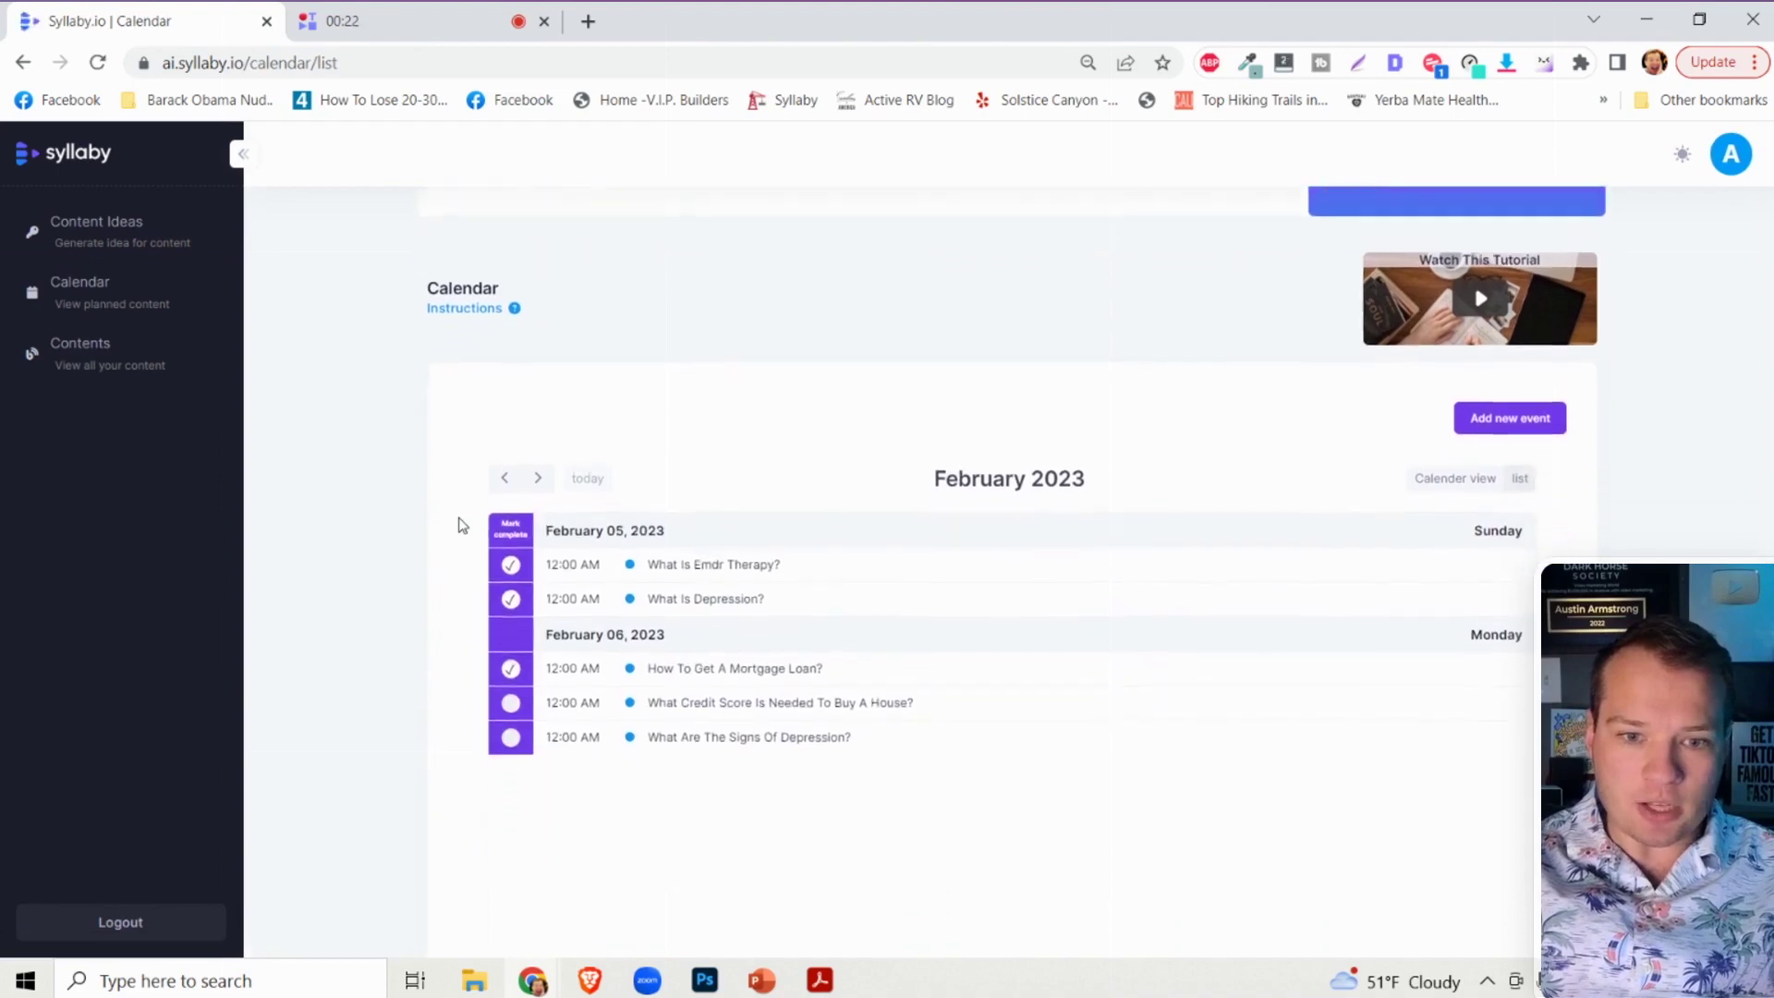
pyautogui.scroll(-1, 462, 522)
pyautogui.scroll(2, 473, 520)
pyautogui.scroll(-2, 476, 522)
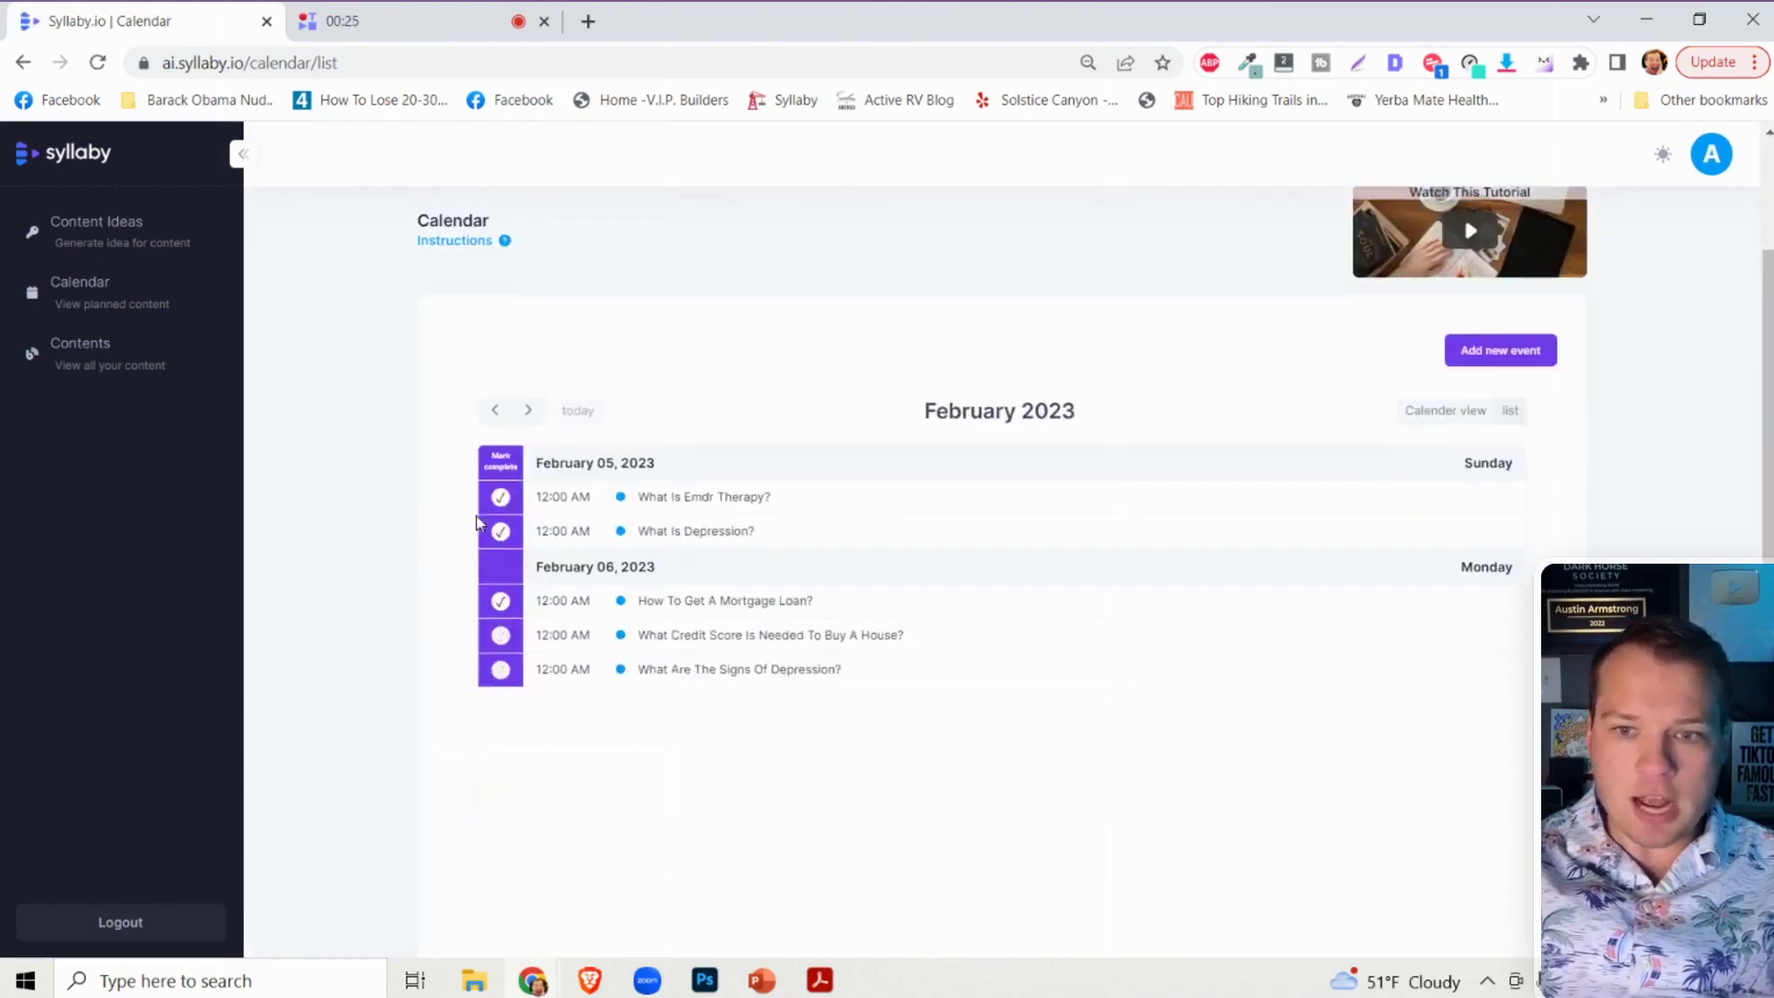
pyautogui.scroll(2, 547, 578)
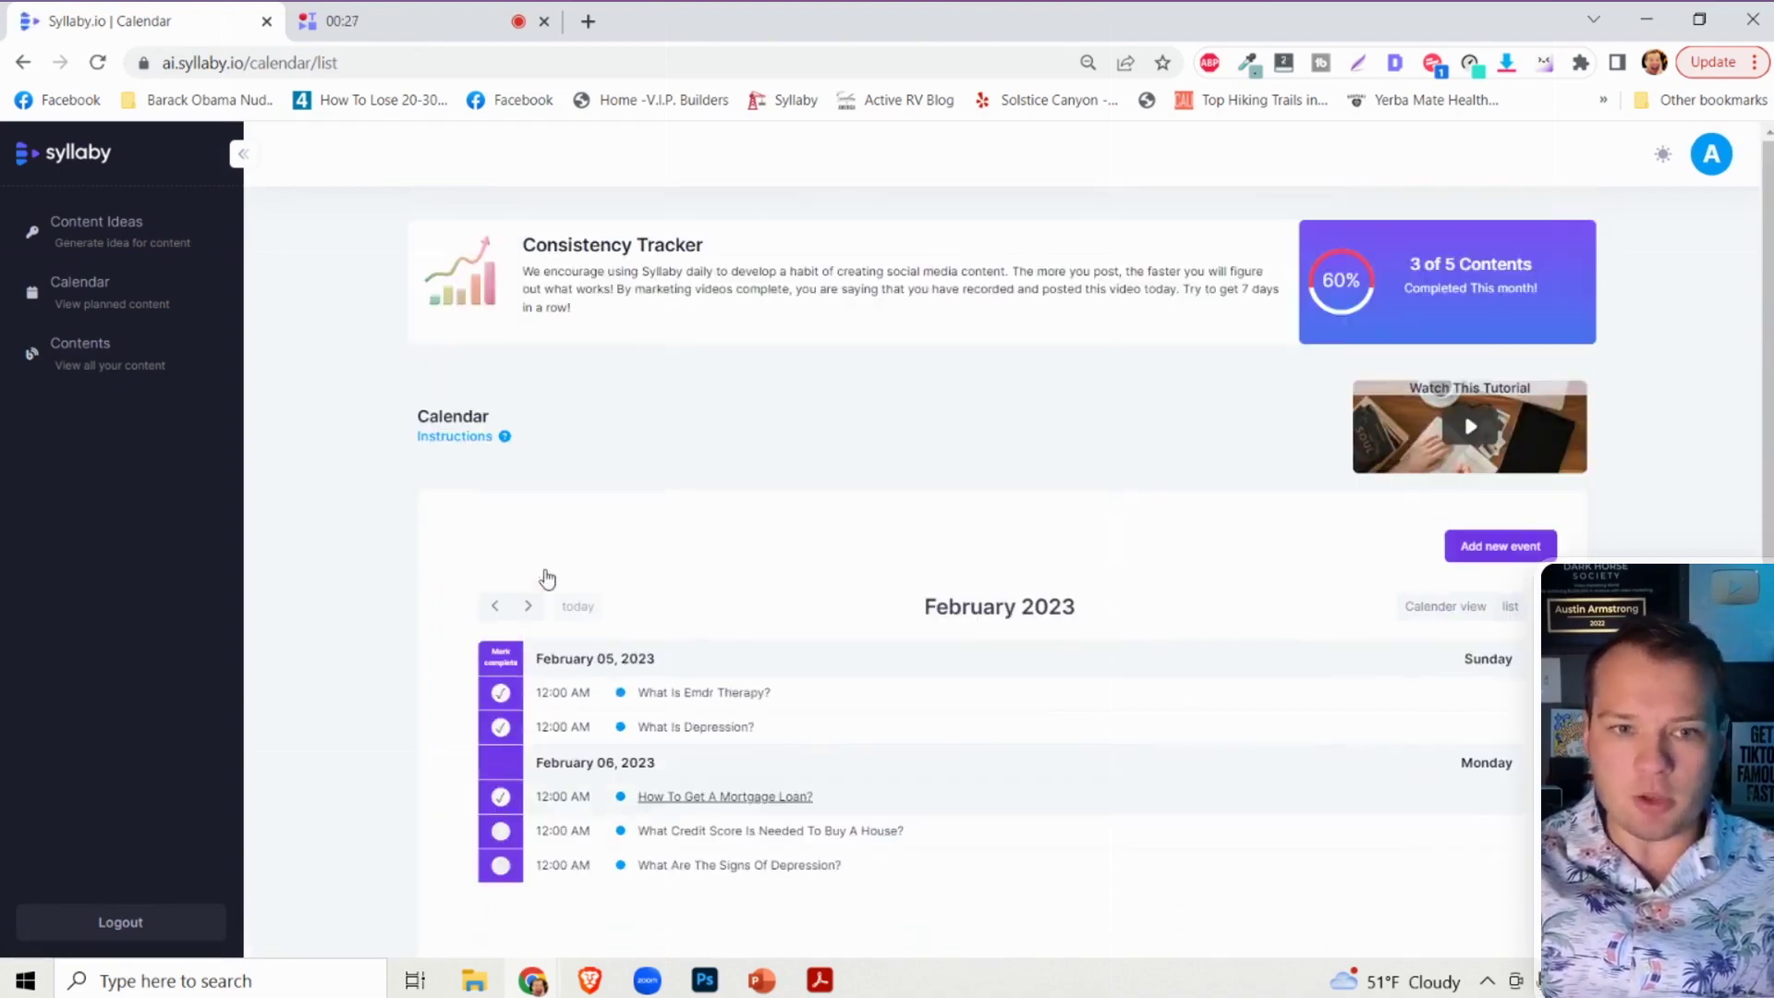
# Mark the credit score question completed, bringing the tracker to 4 of 5.
pyautogui.click(501, 830)
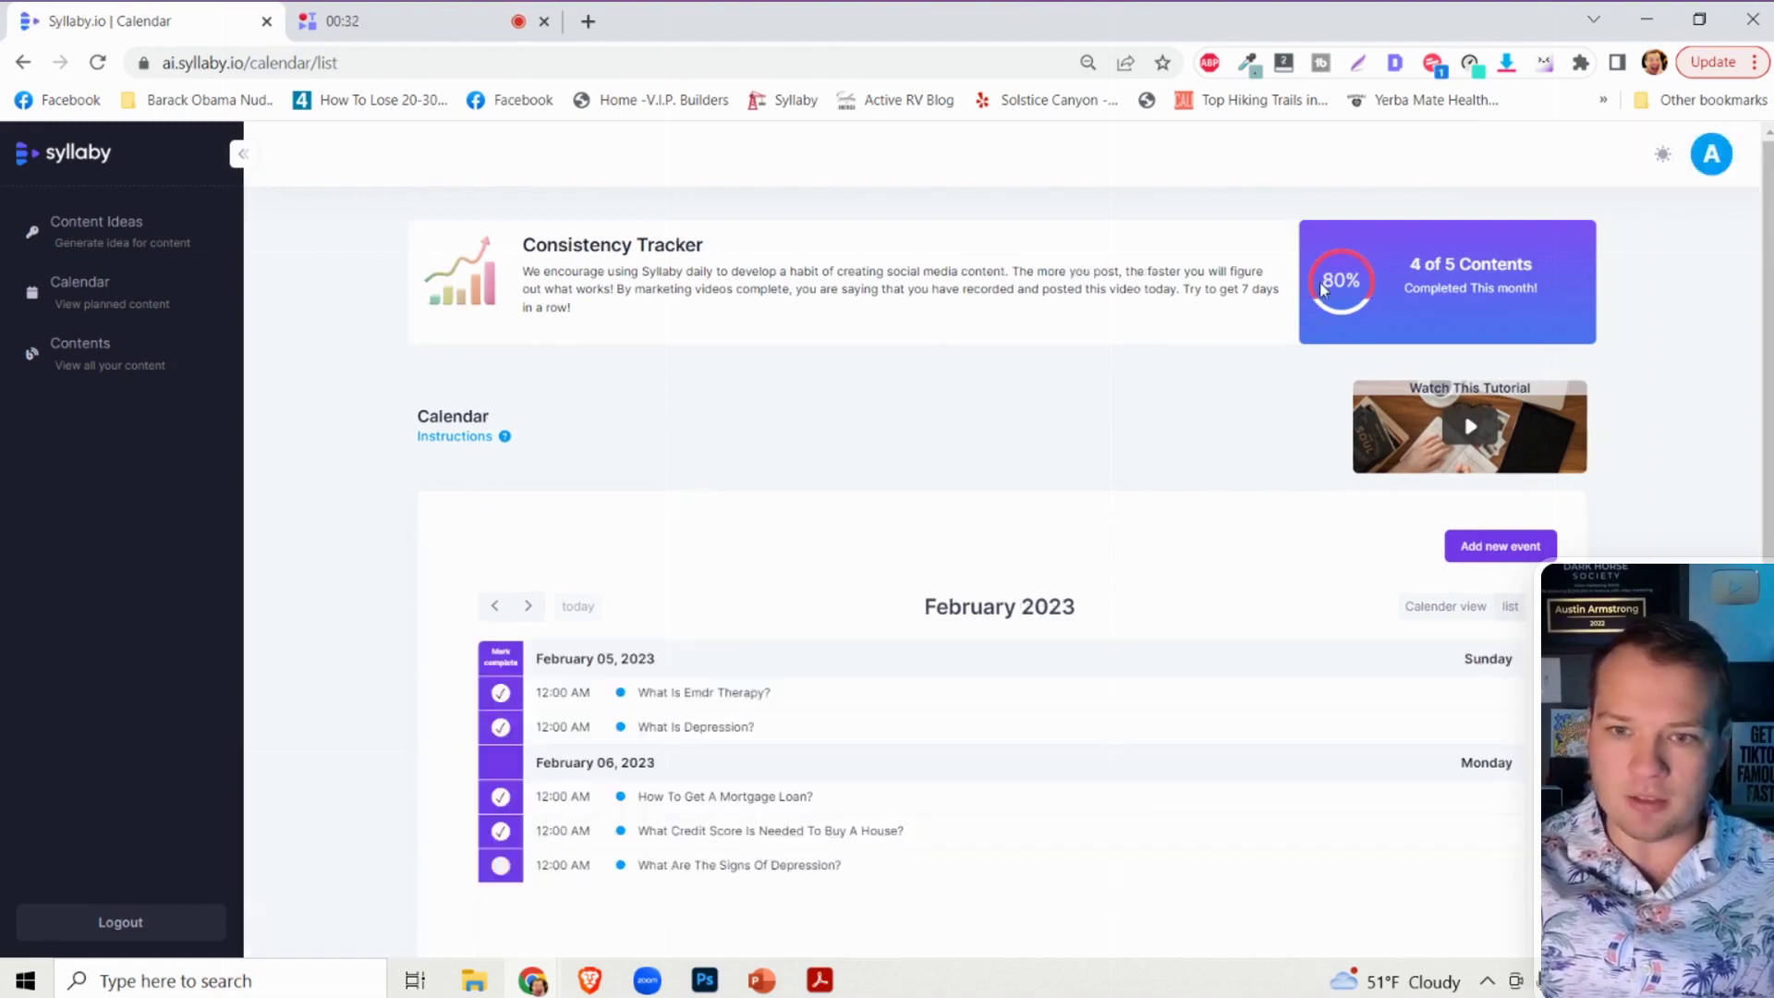
pyautogui.scroll(-2, 915, 508)
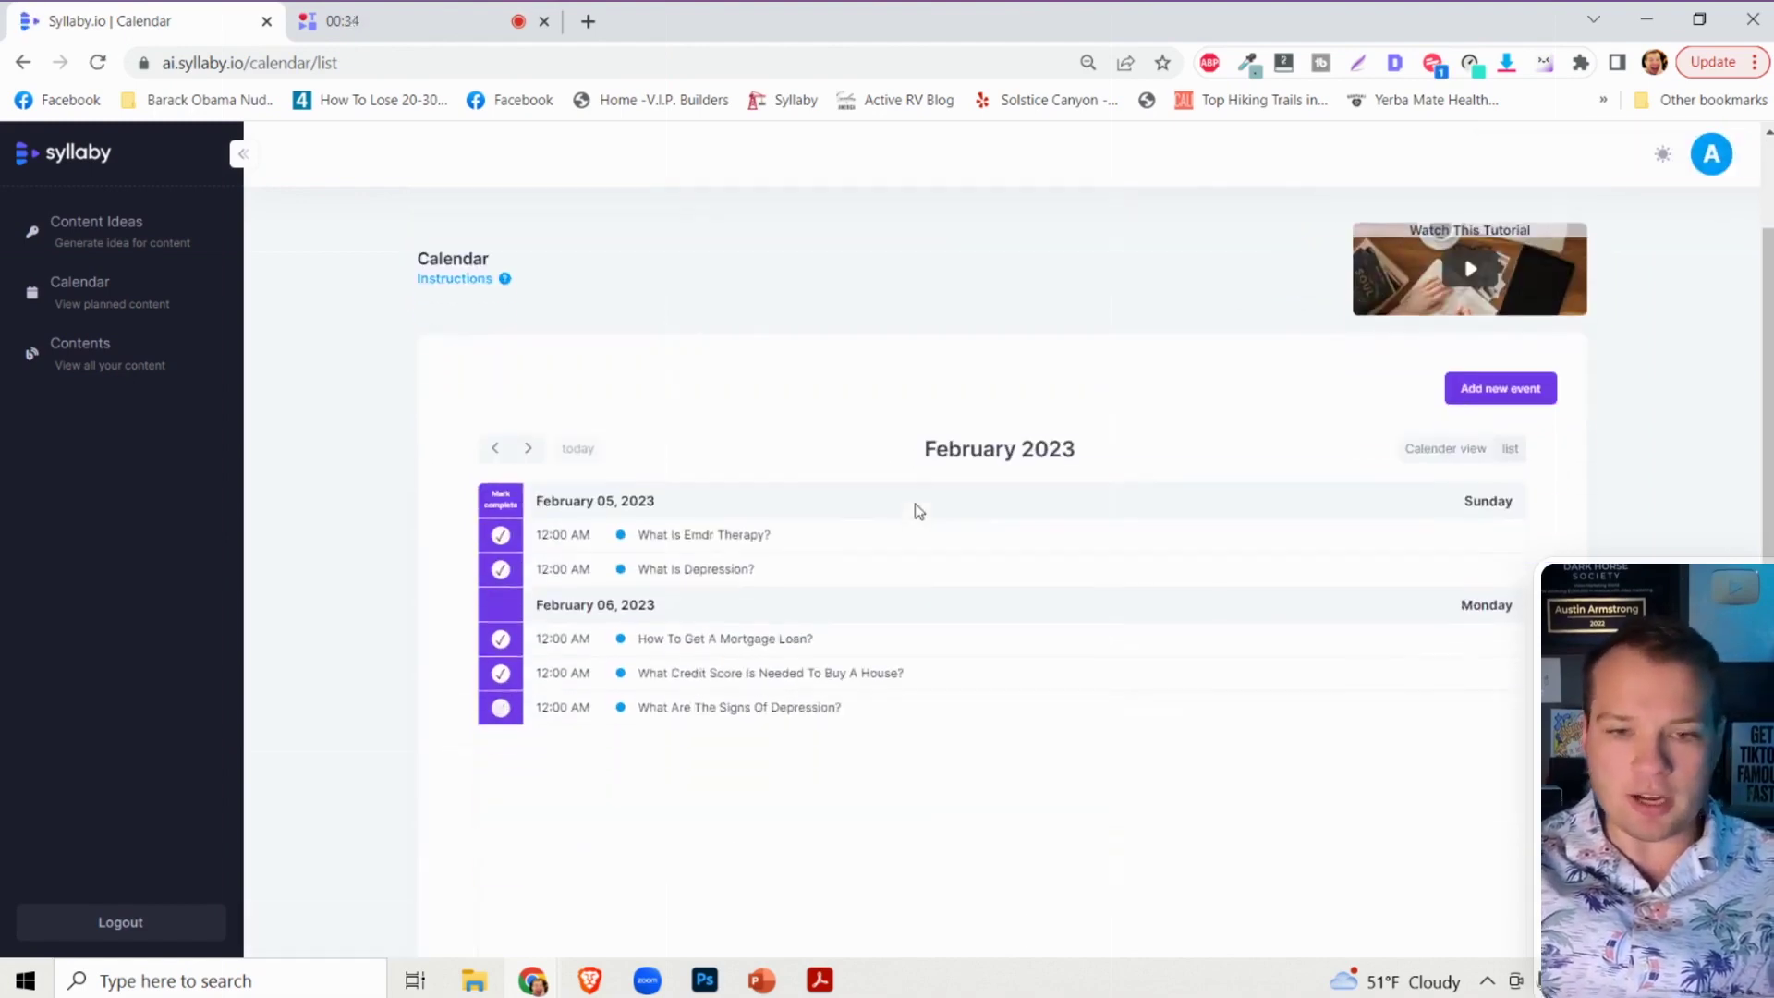
pyautogui.scroll(2, 918, 511)
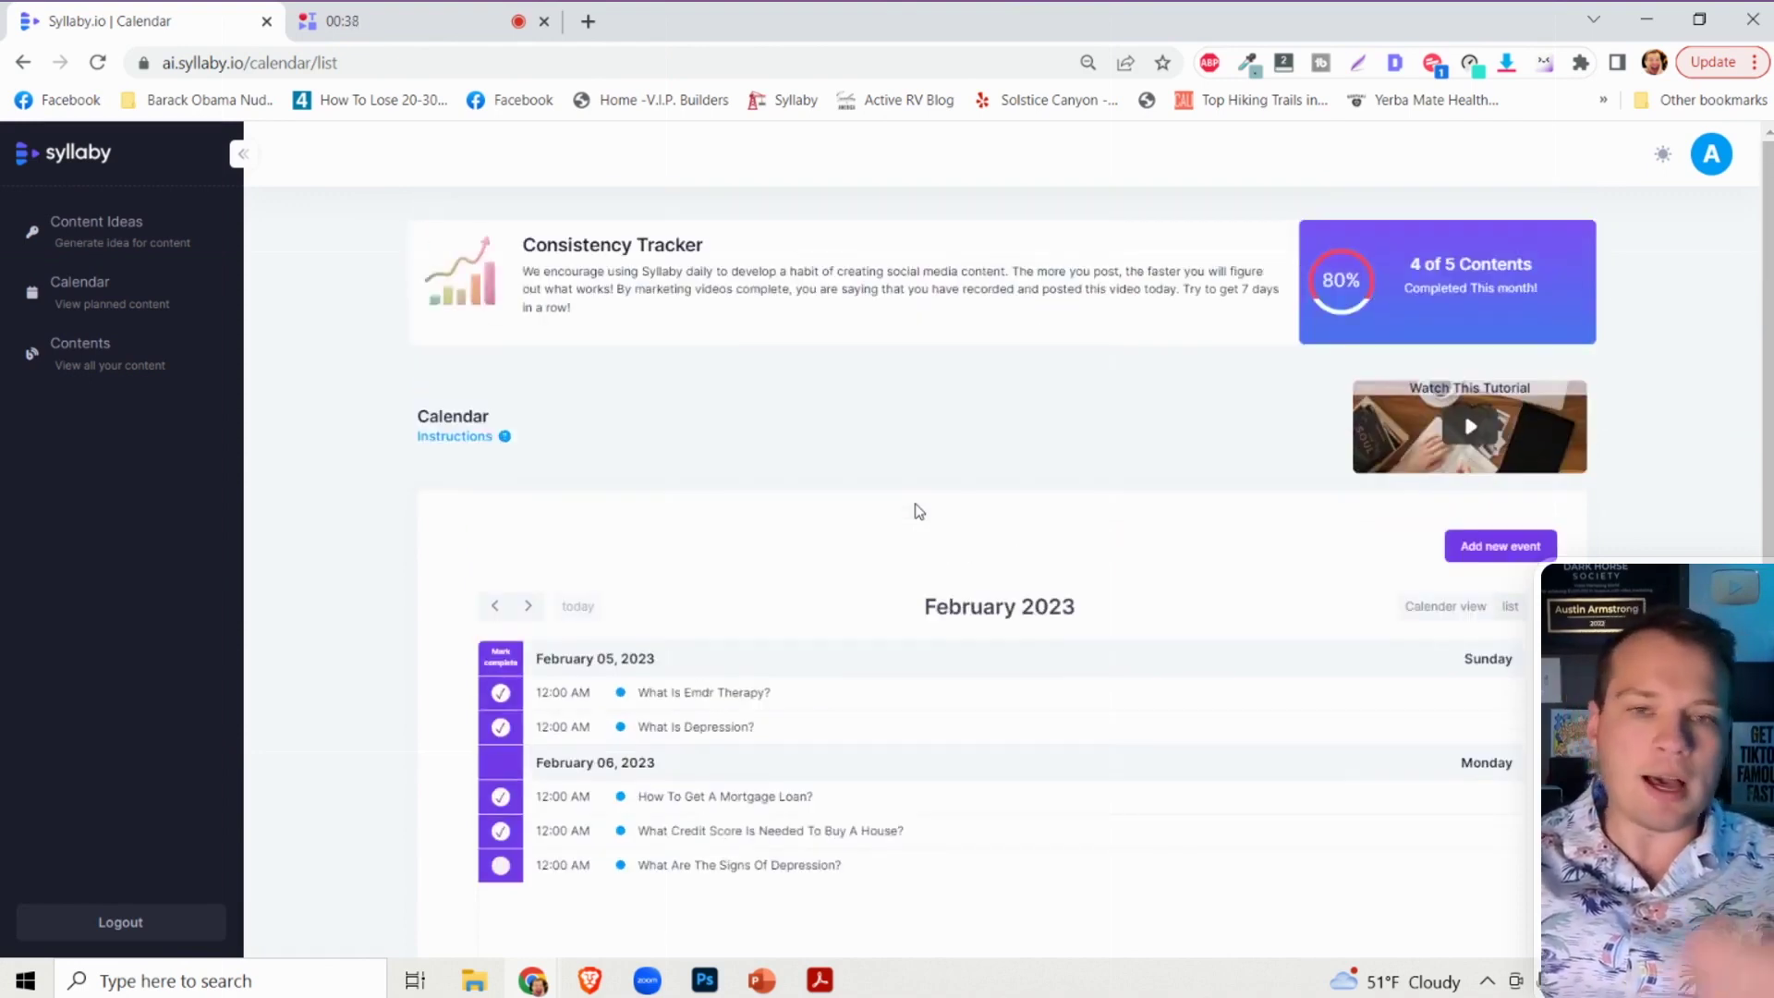
pyautogui.scroll(-1, 914, 509)
pyautogui.scroll(1, 917, 509)
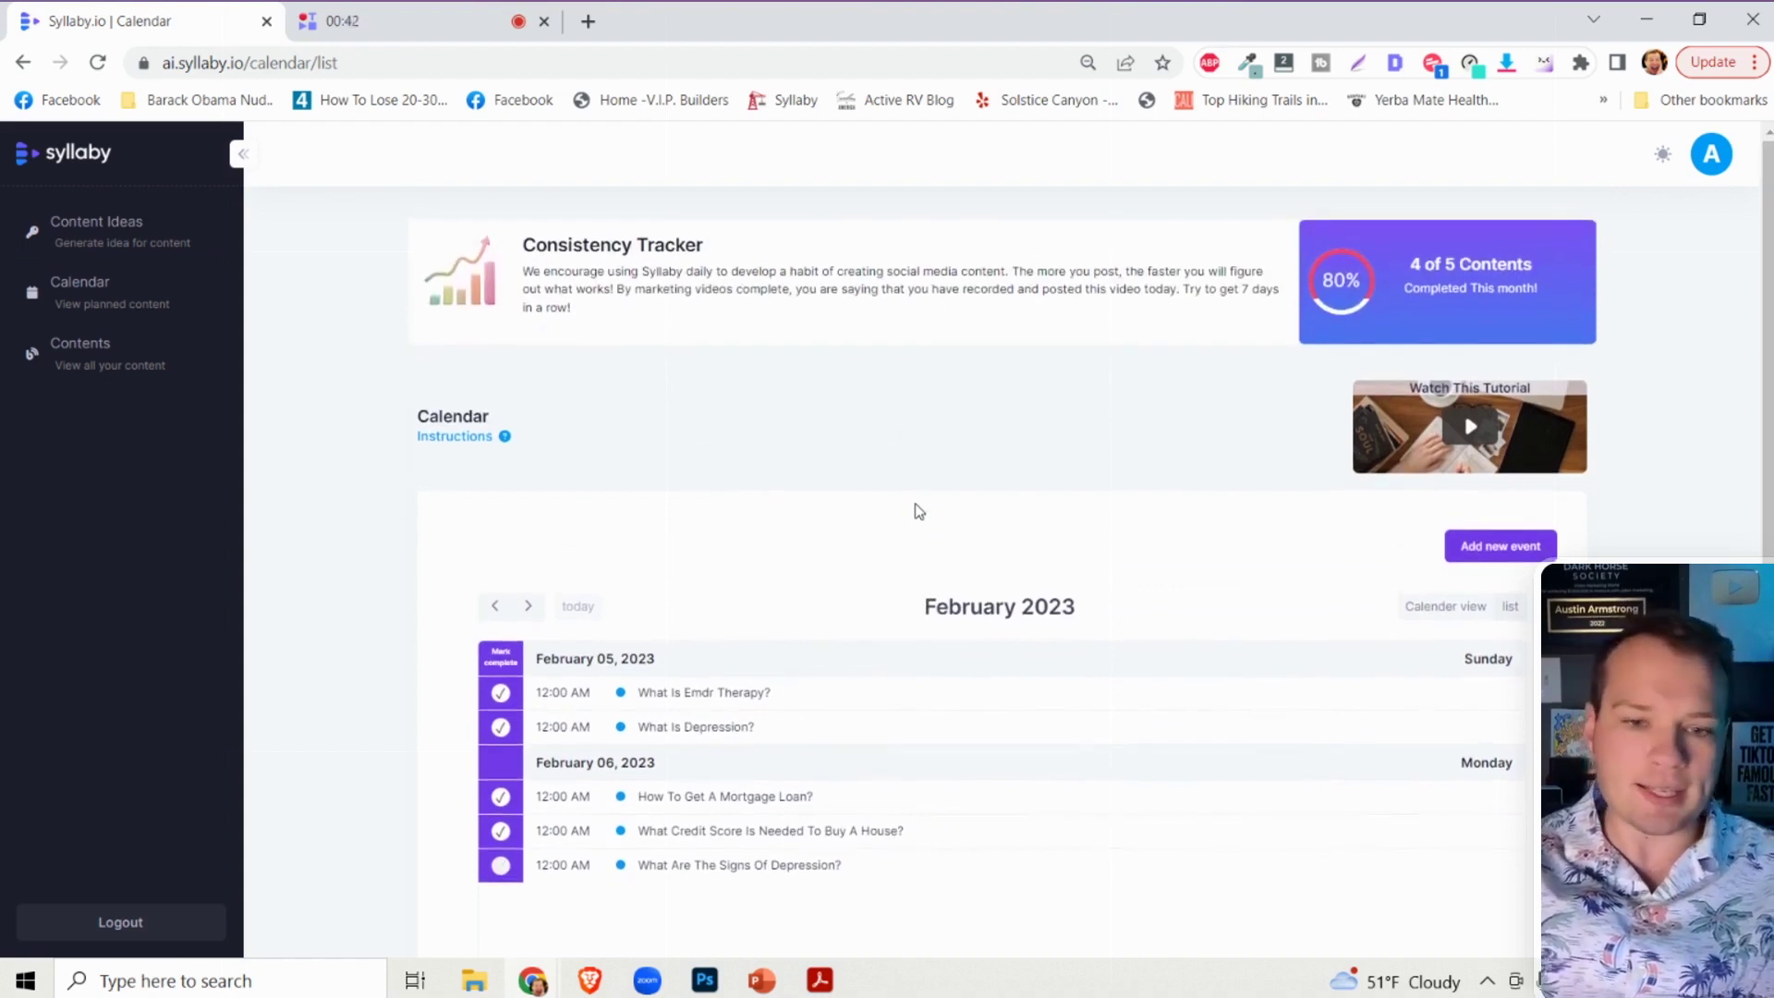
pyautogui.scroll(-1, 919, 510)
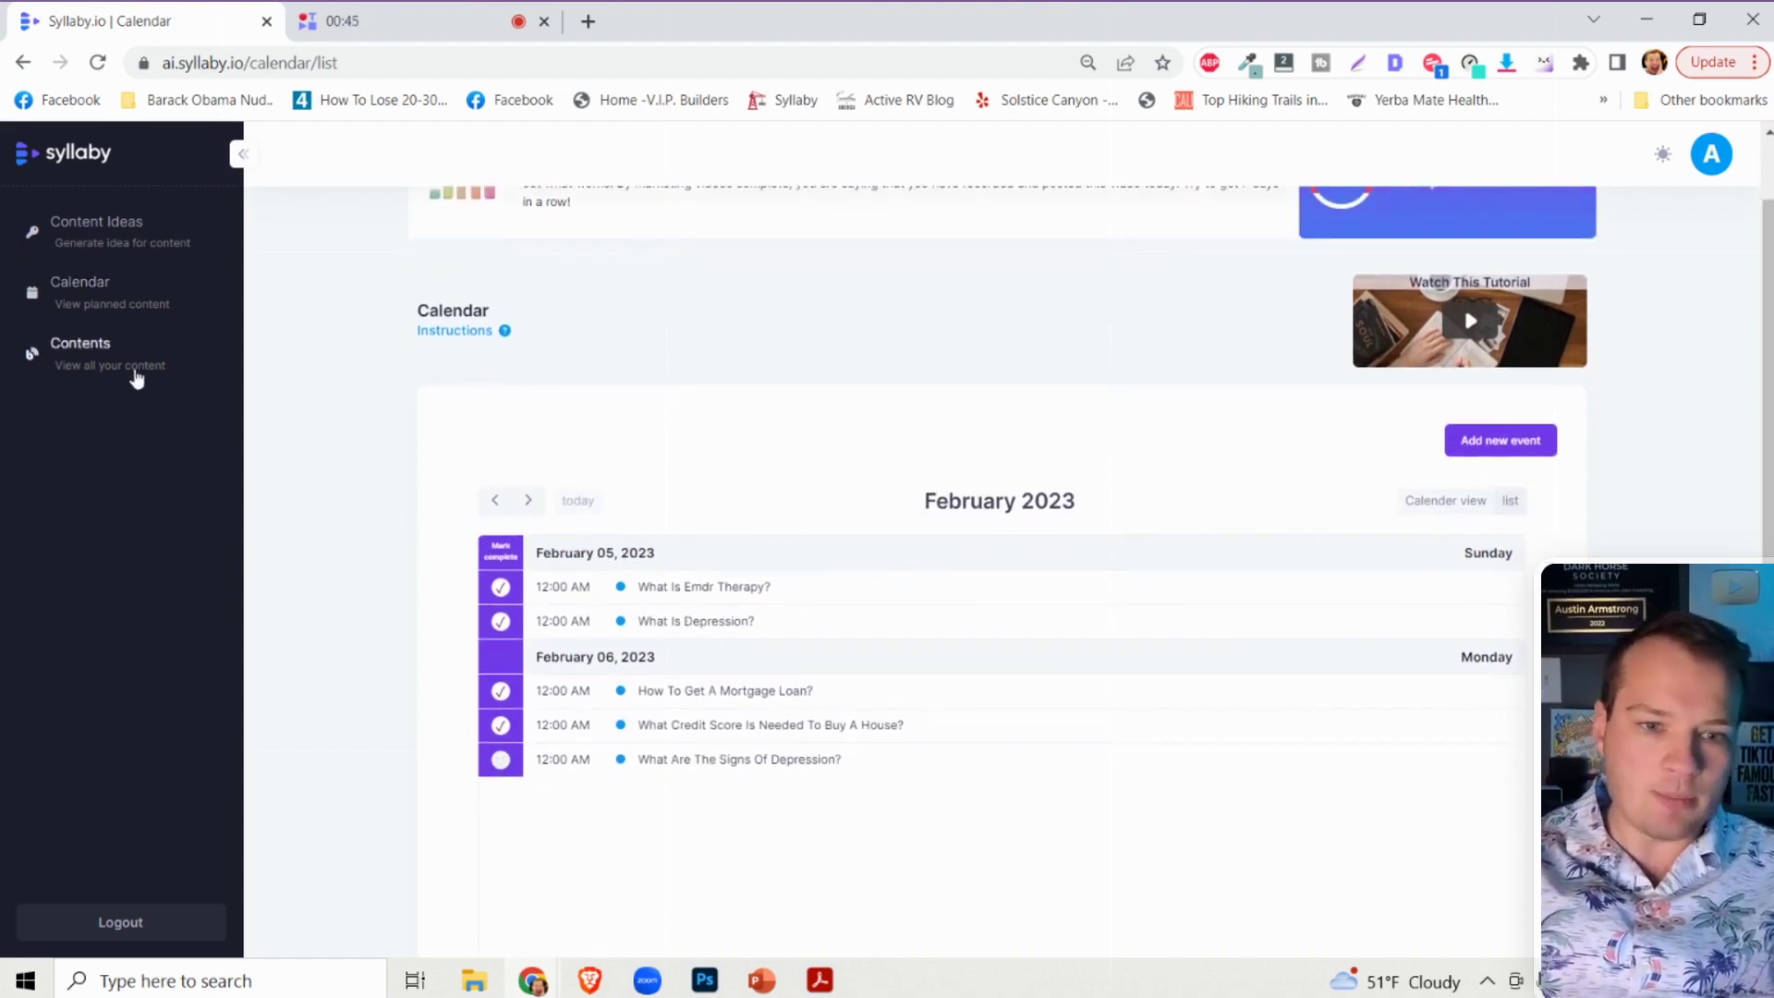
pyautogui.click(89, 356)
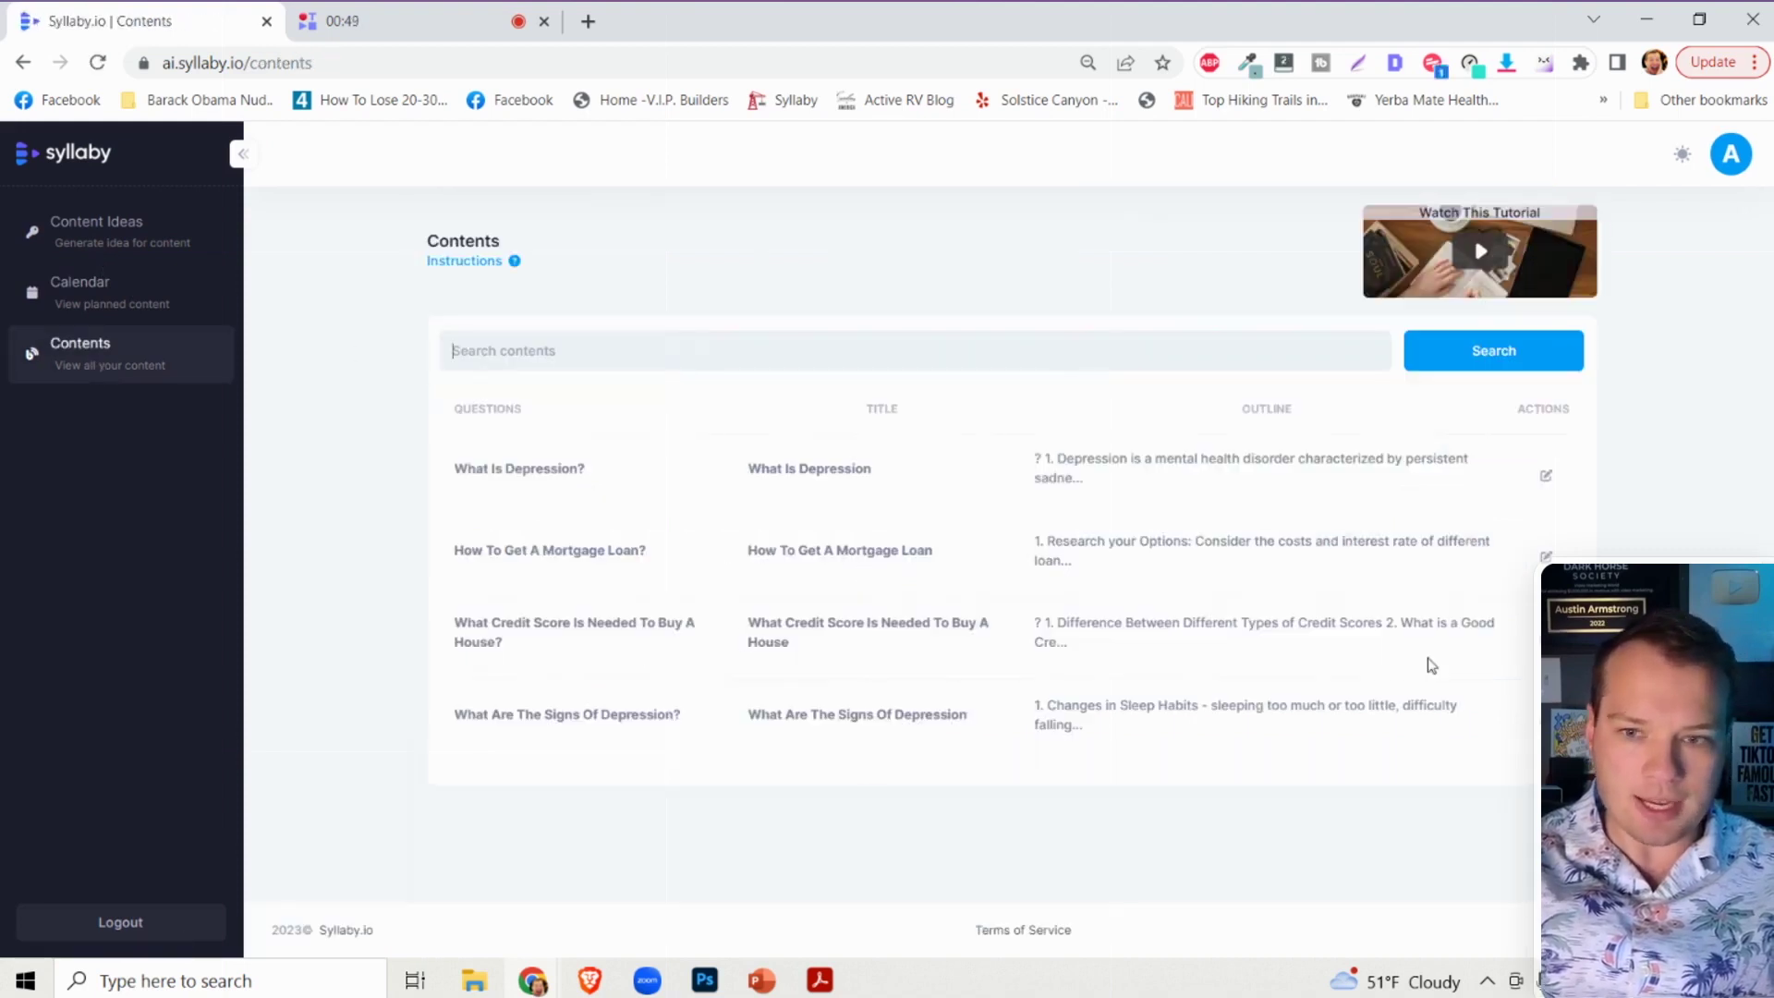
pyautogui.click(79, 284)
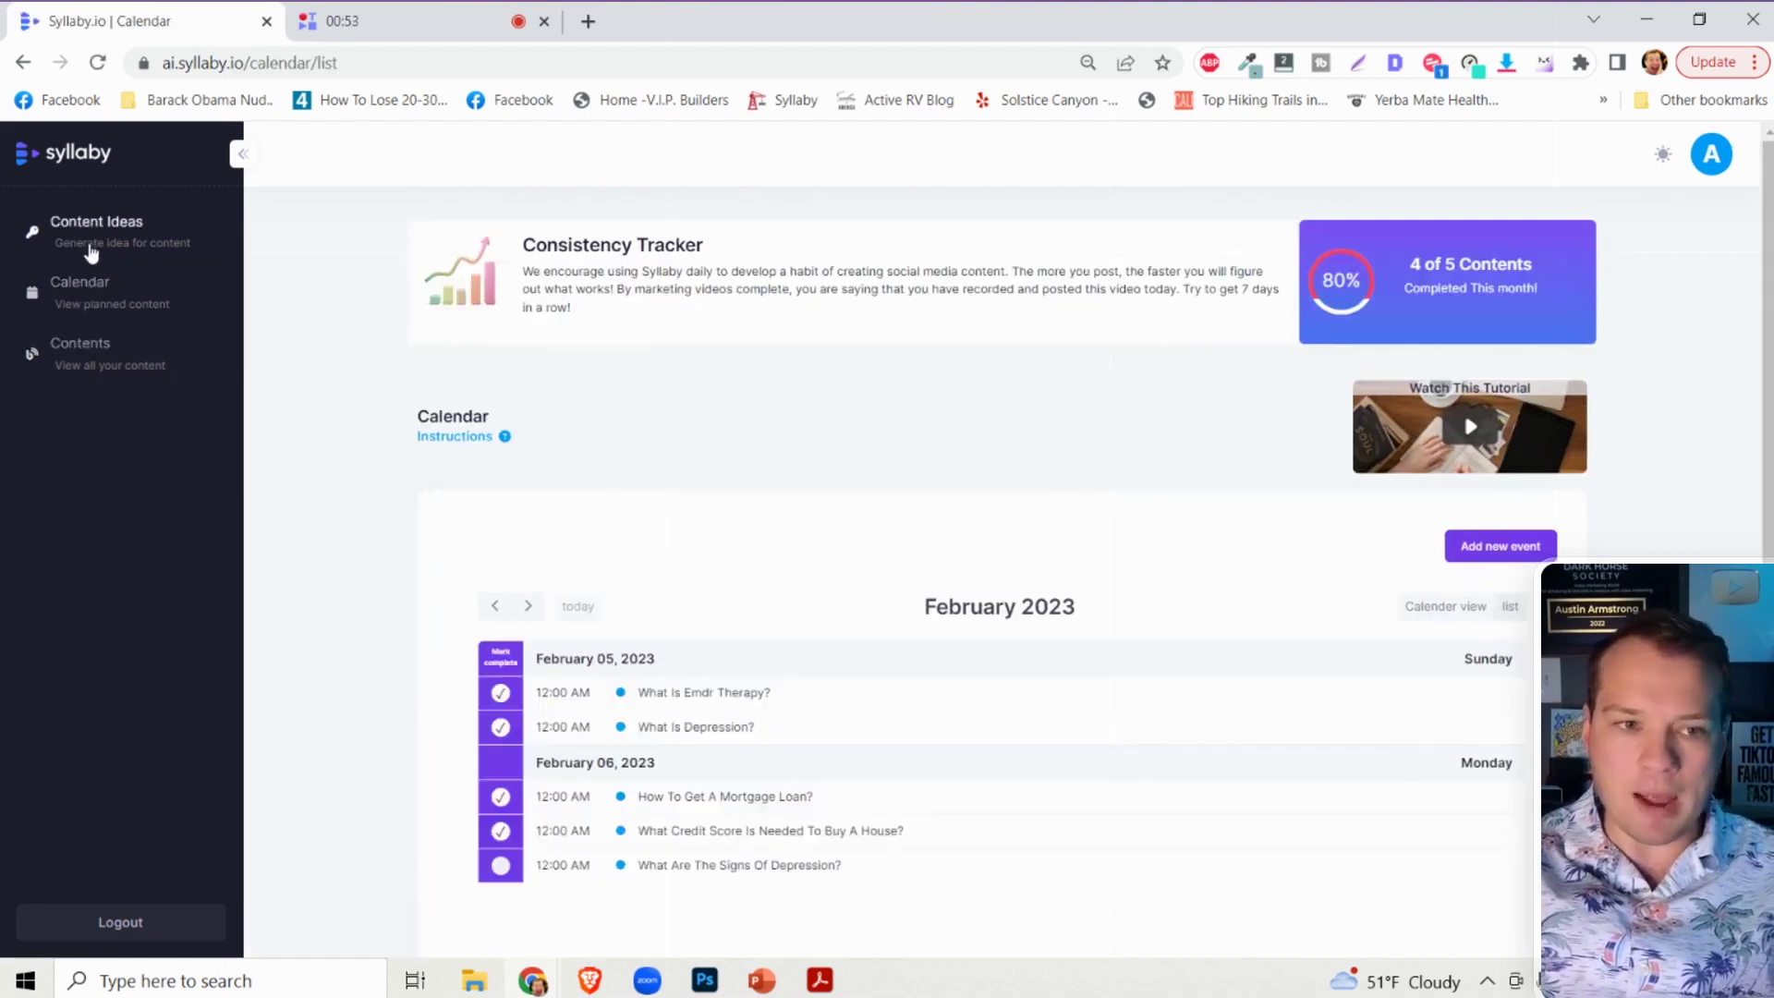
pyautogui.click(1506, 547)
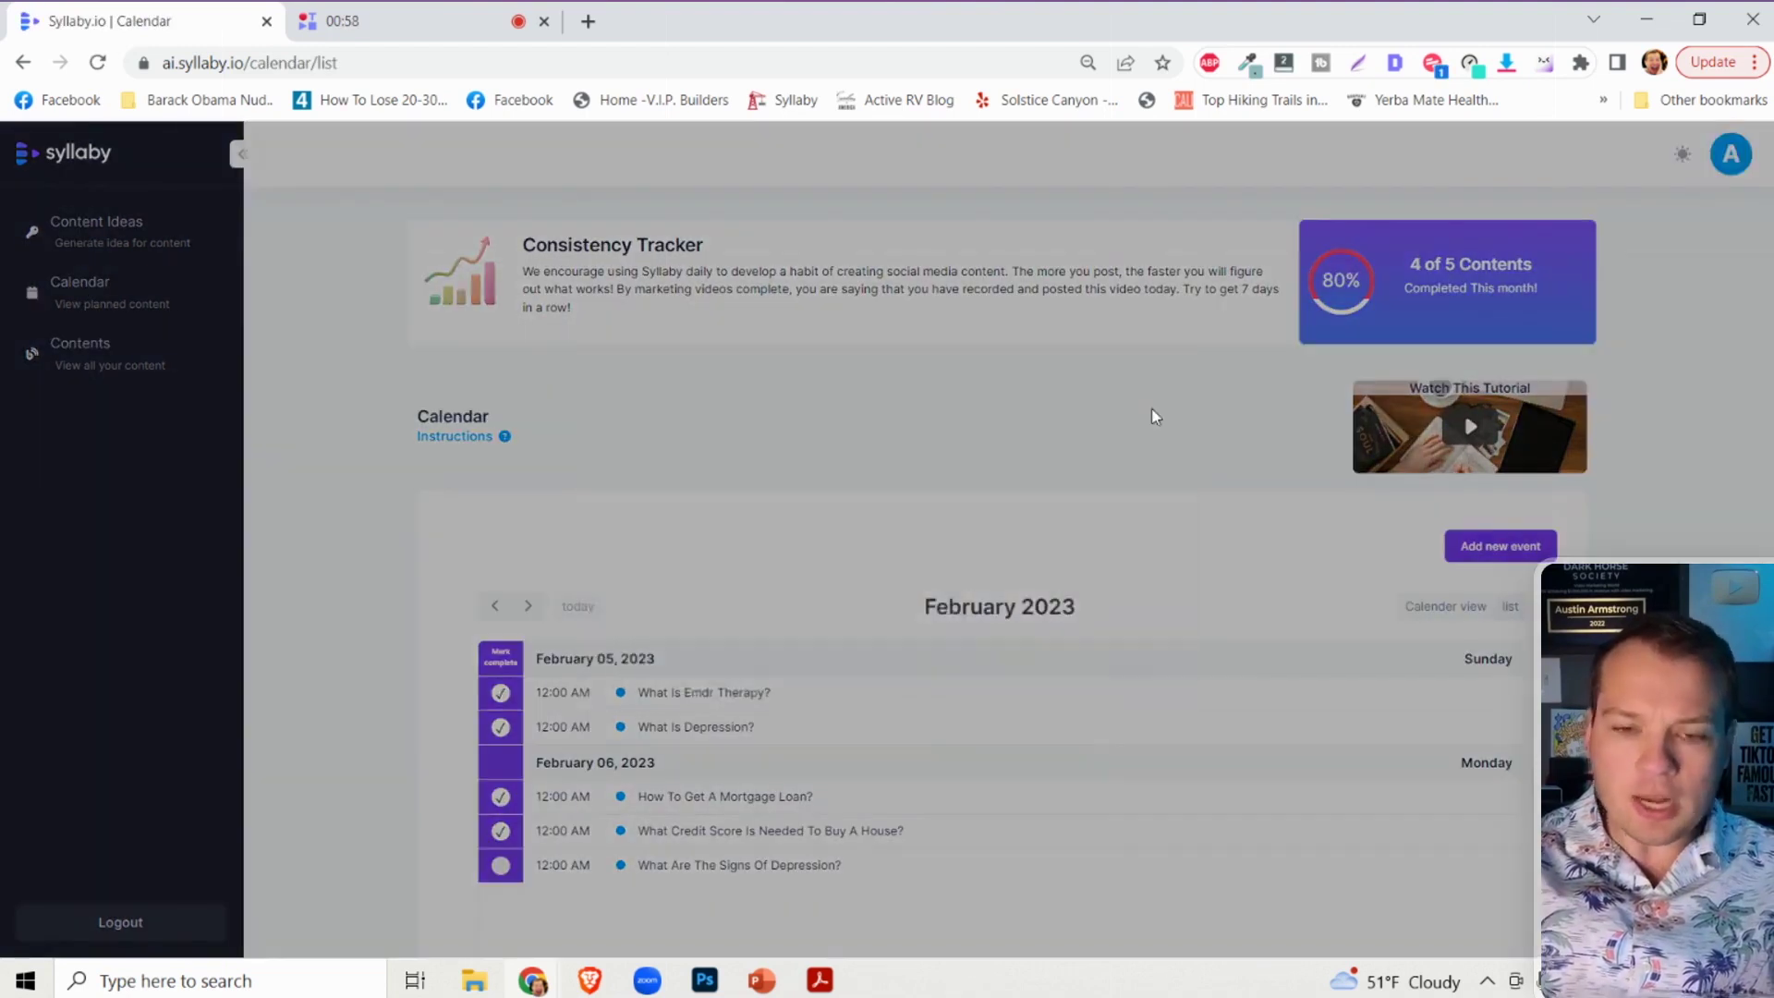
pyautogui.click(1154, 416)
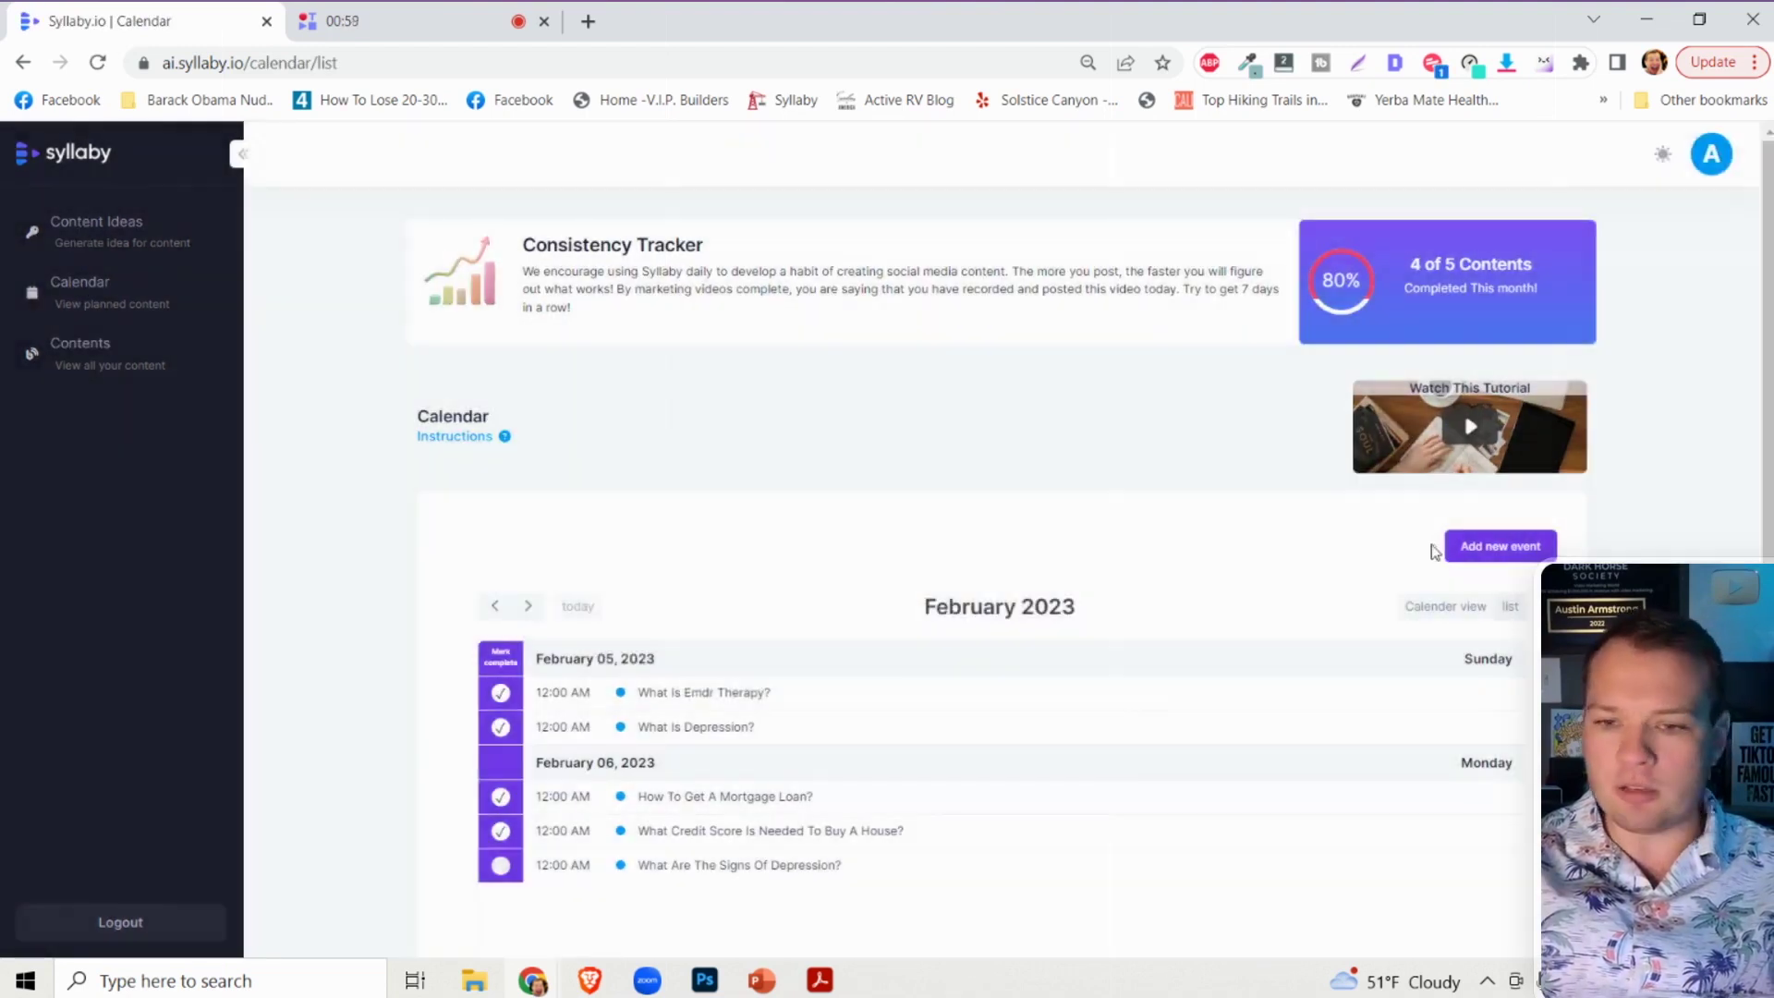
# Open the add-event form, then return to the empty Content Ideas keyword field.
pyautogui.click(1499, 547)
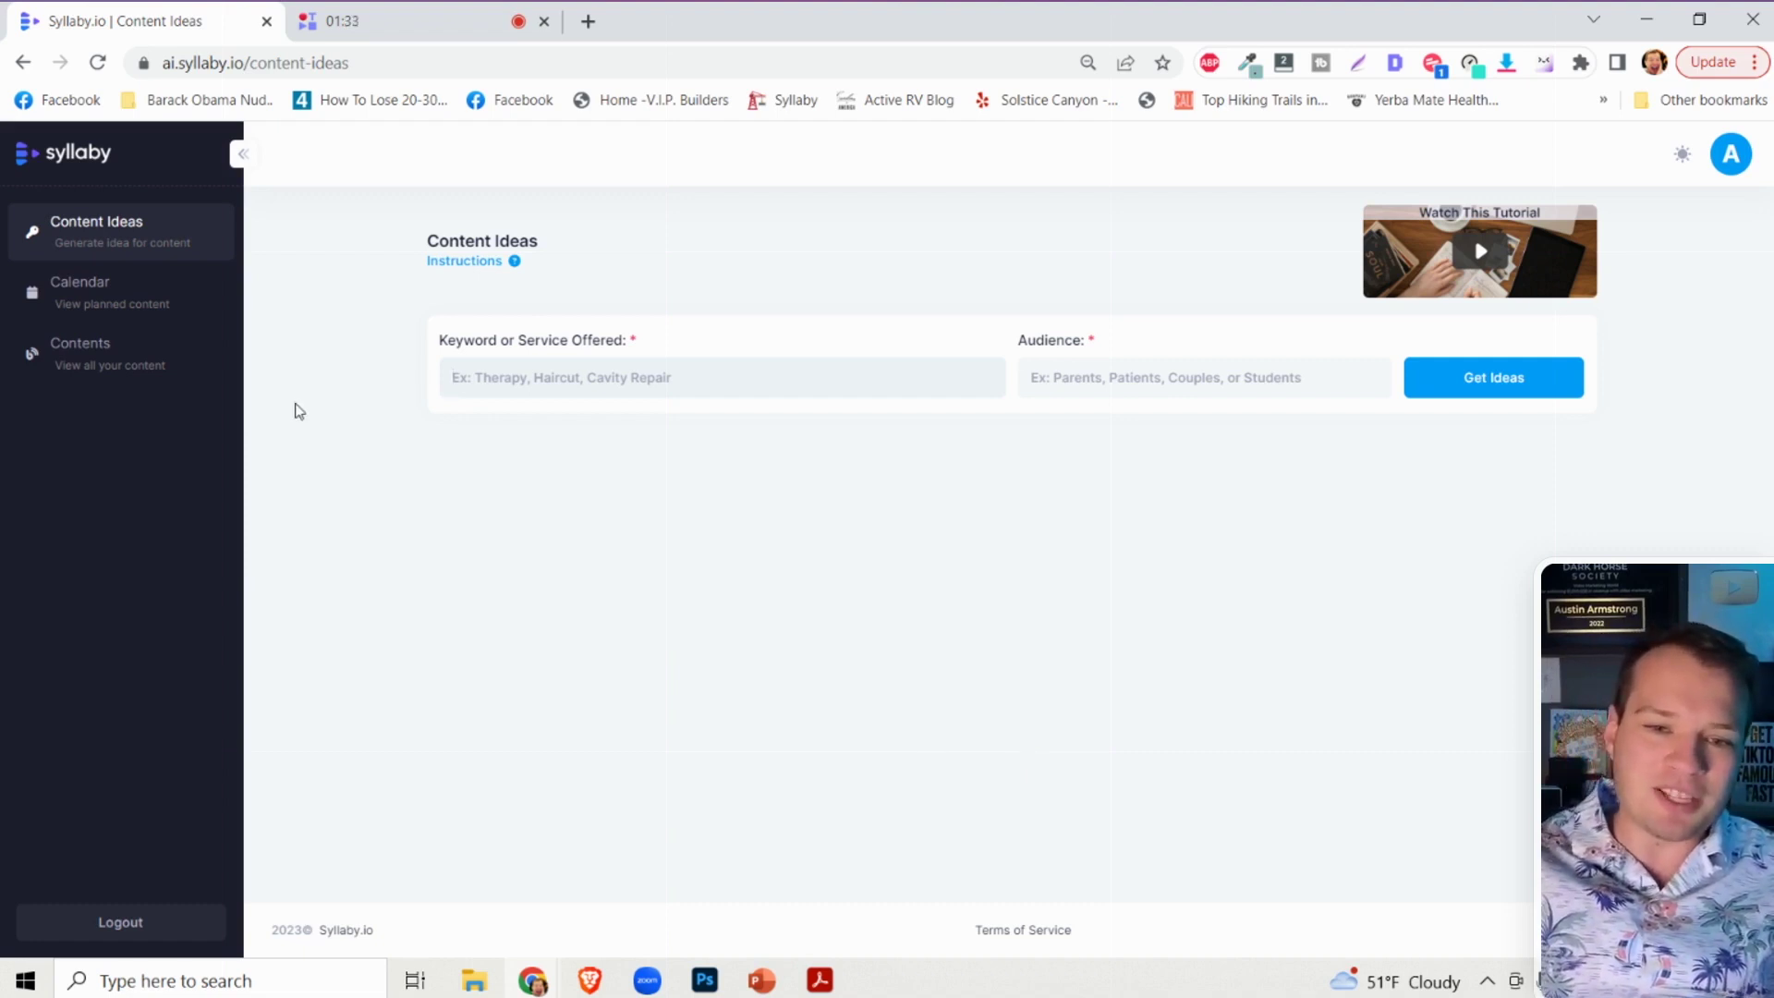
pyautogui.click(635, 378)
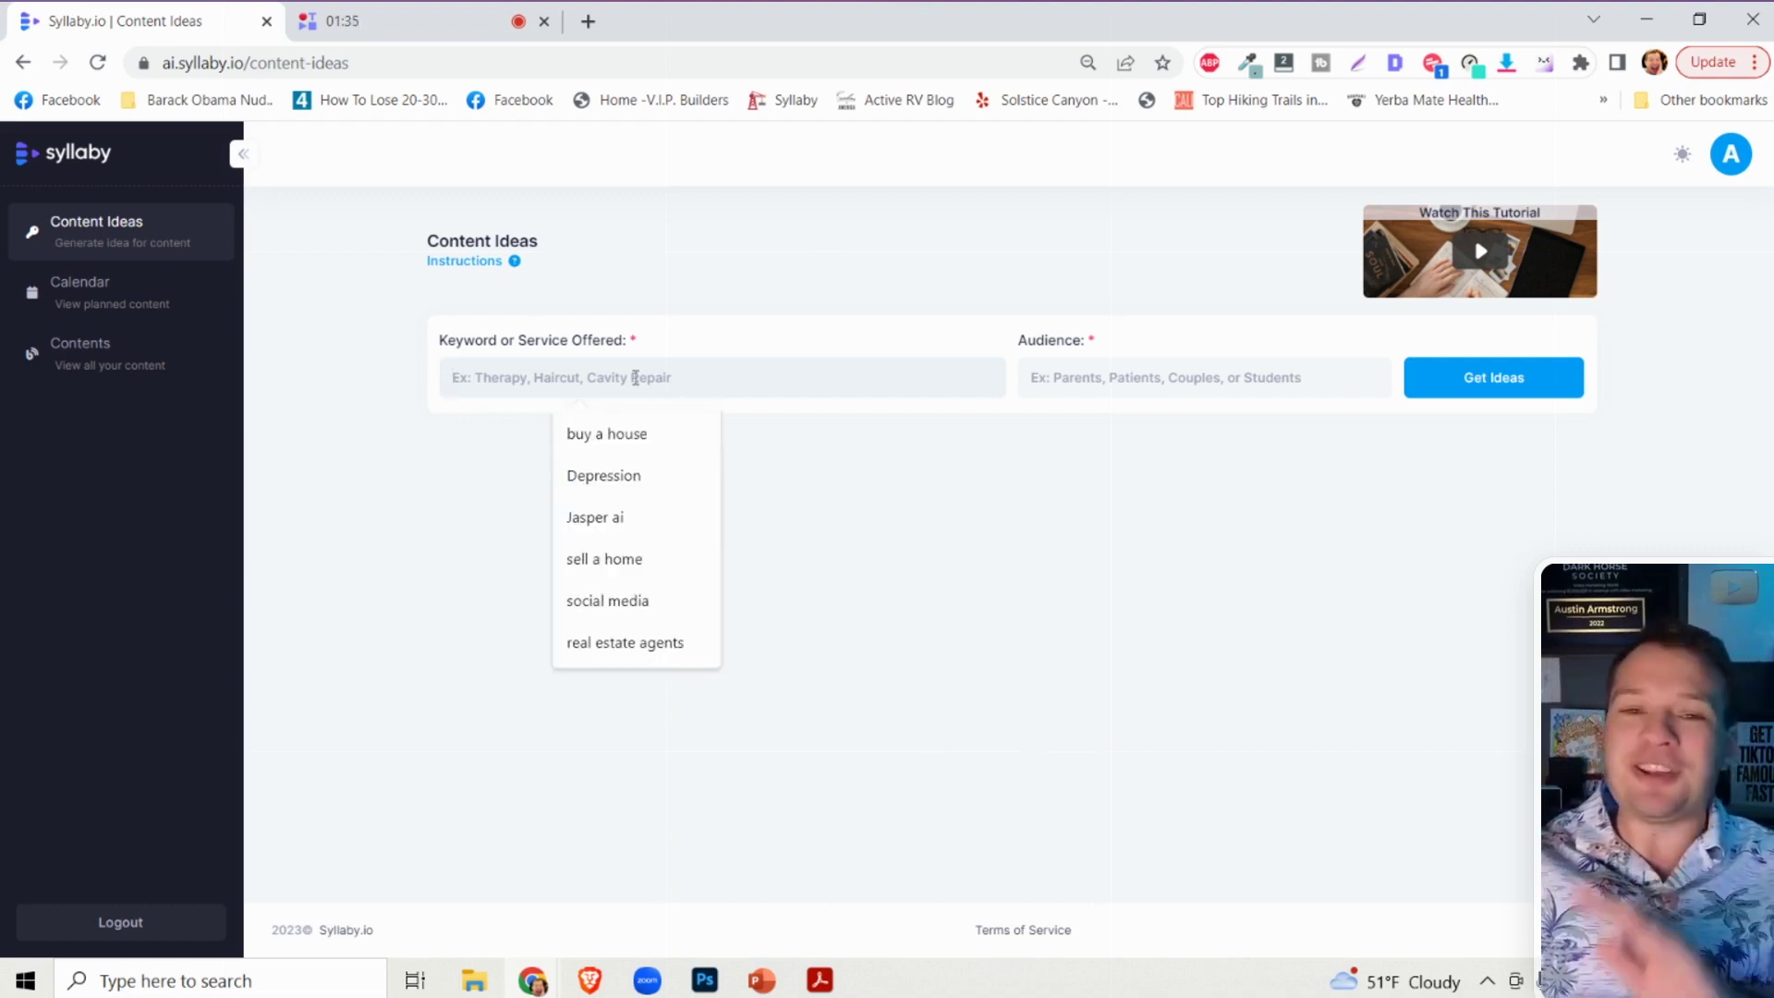
pyautogui.click(903, 298)
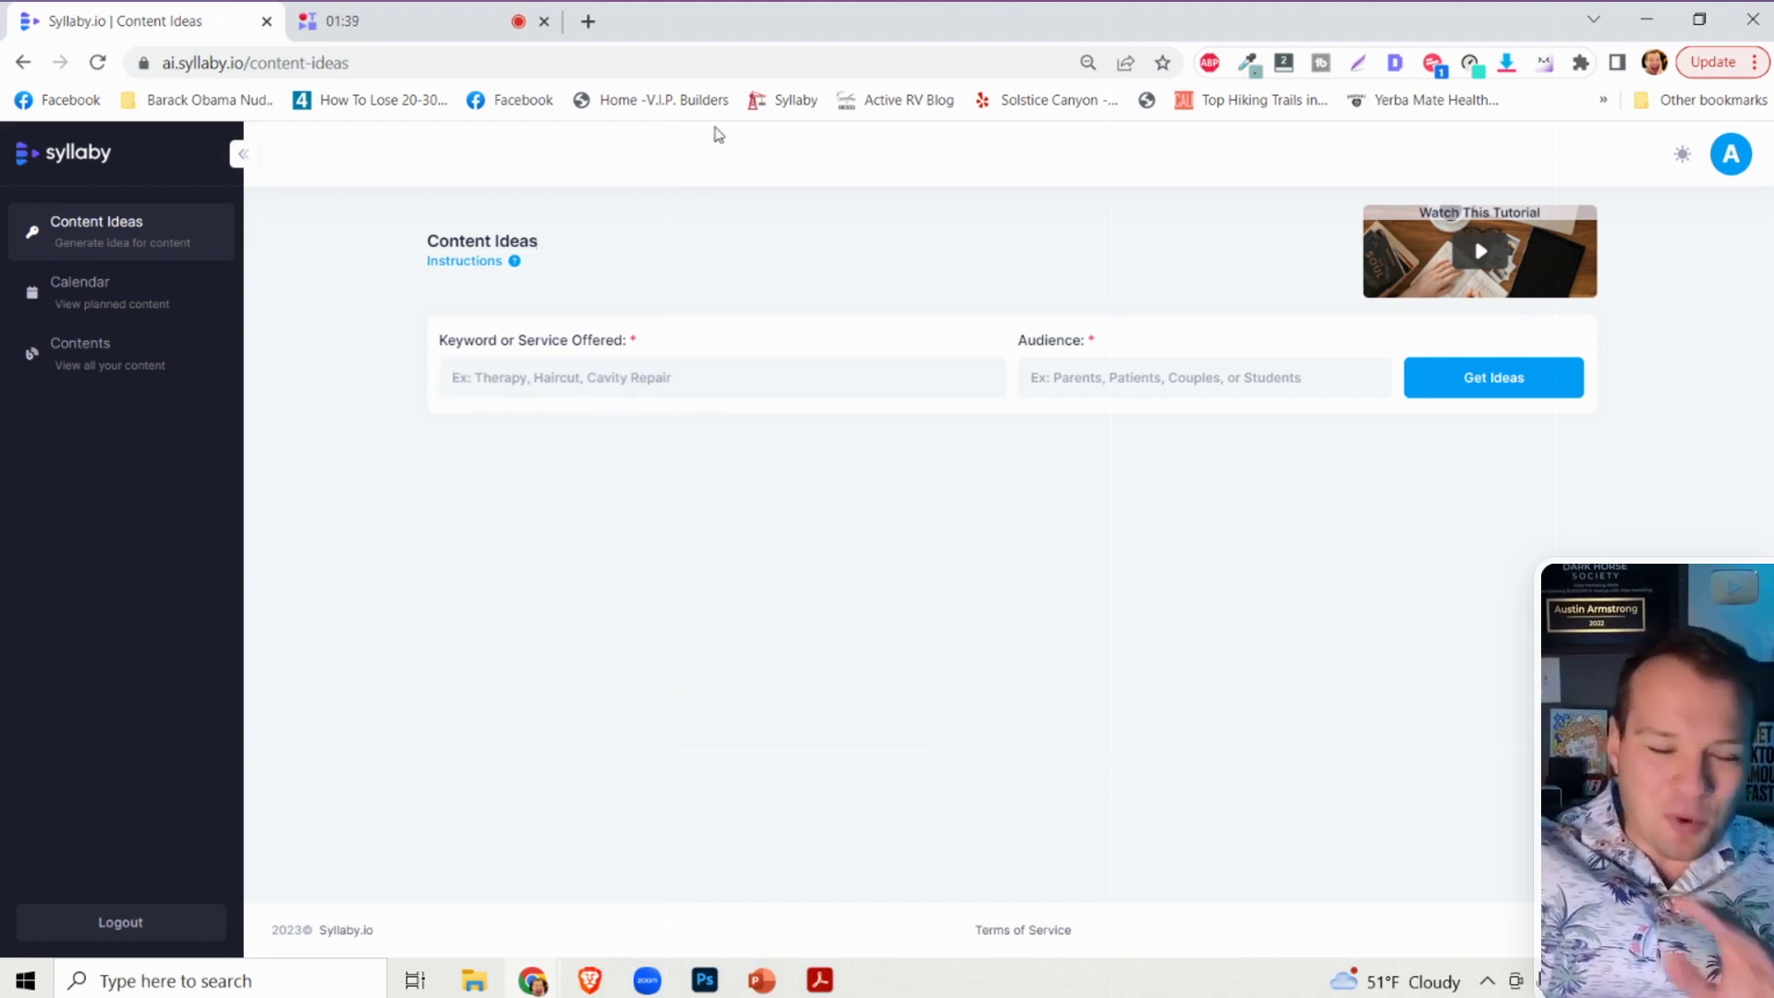
# Load jasper.ai in a new browser tab and scroll down to its footer.
pyautogui.click(587, 20)
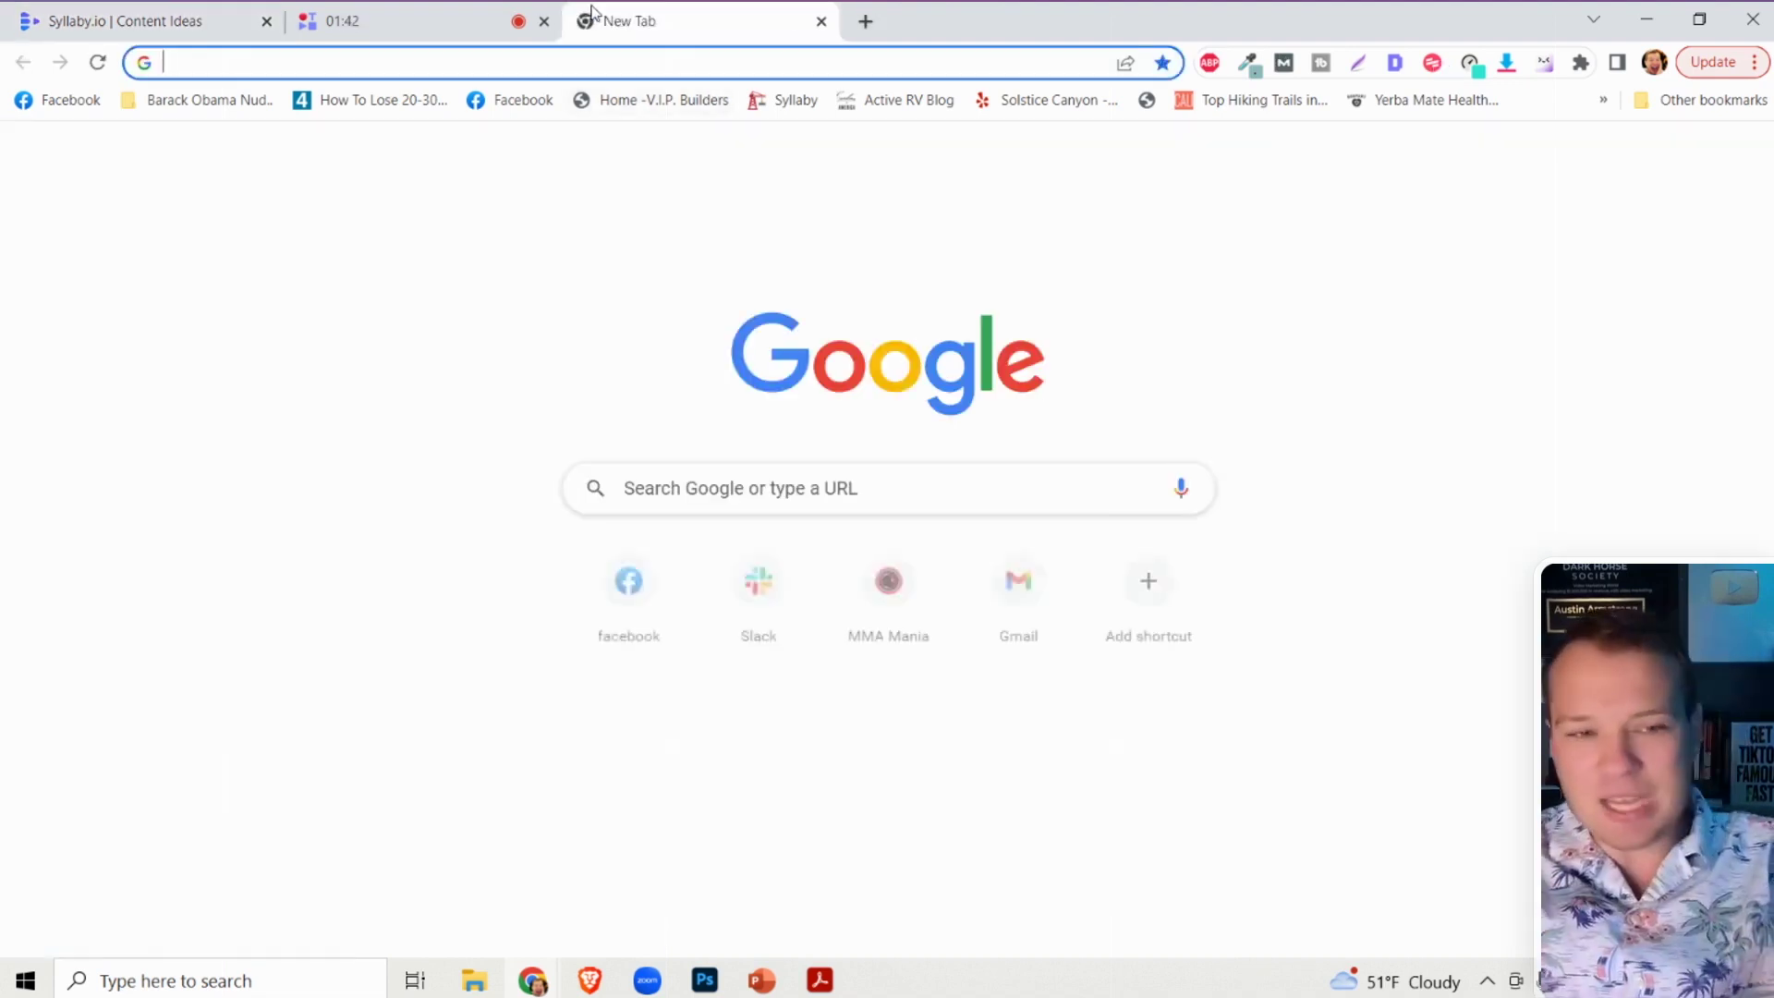
pyautogui.write('jasp')
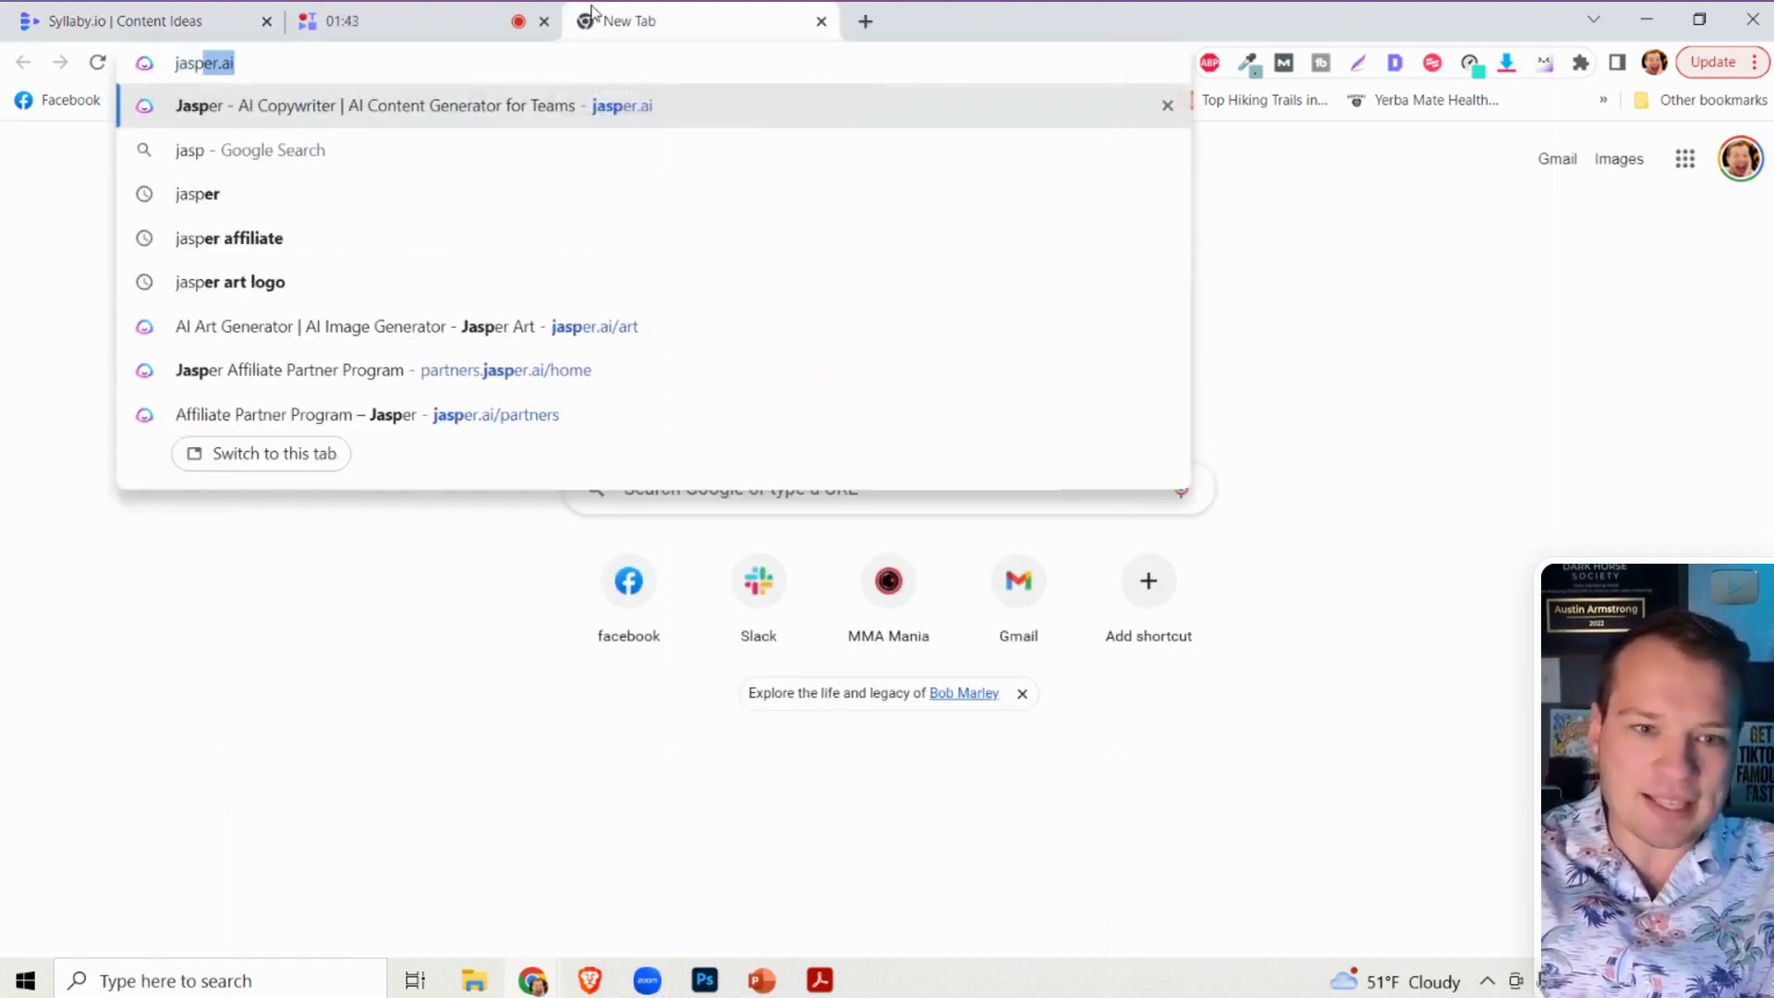
pyautogui.press('Return')
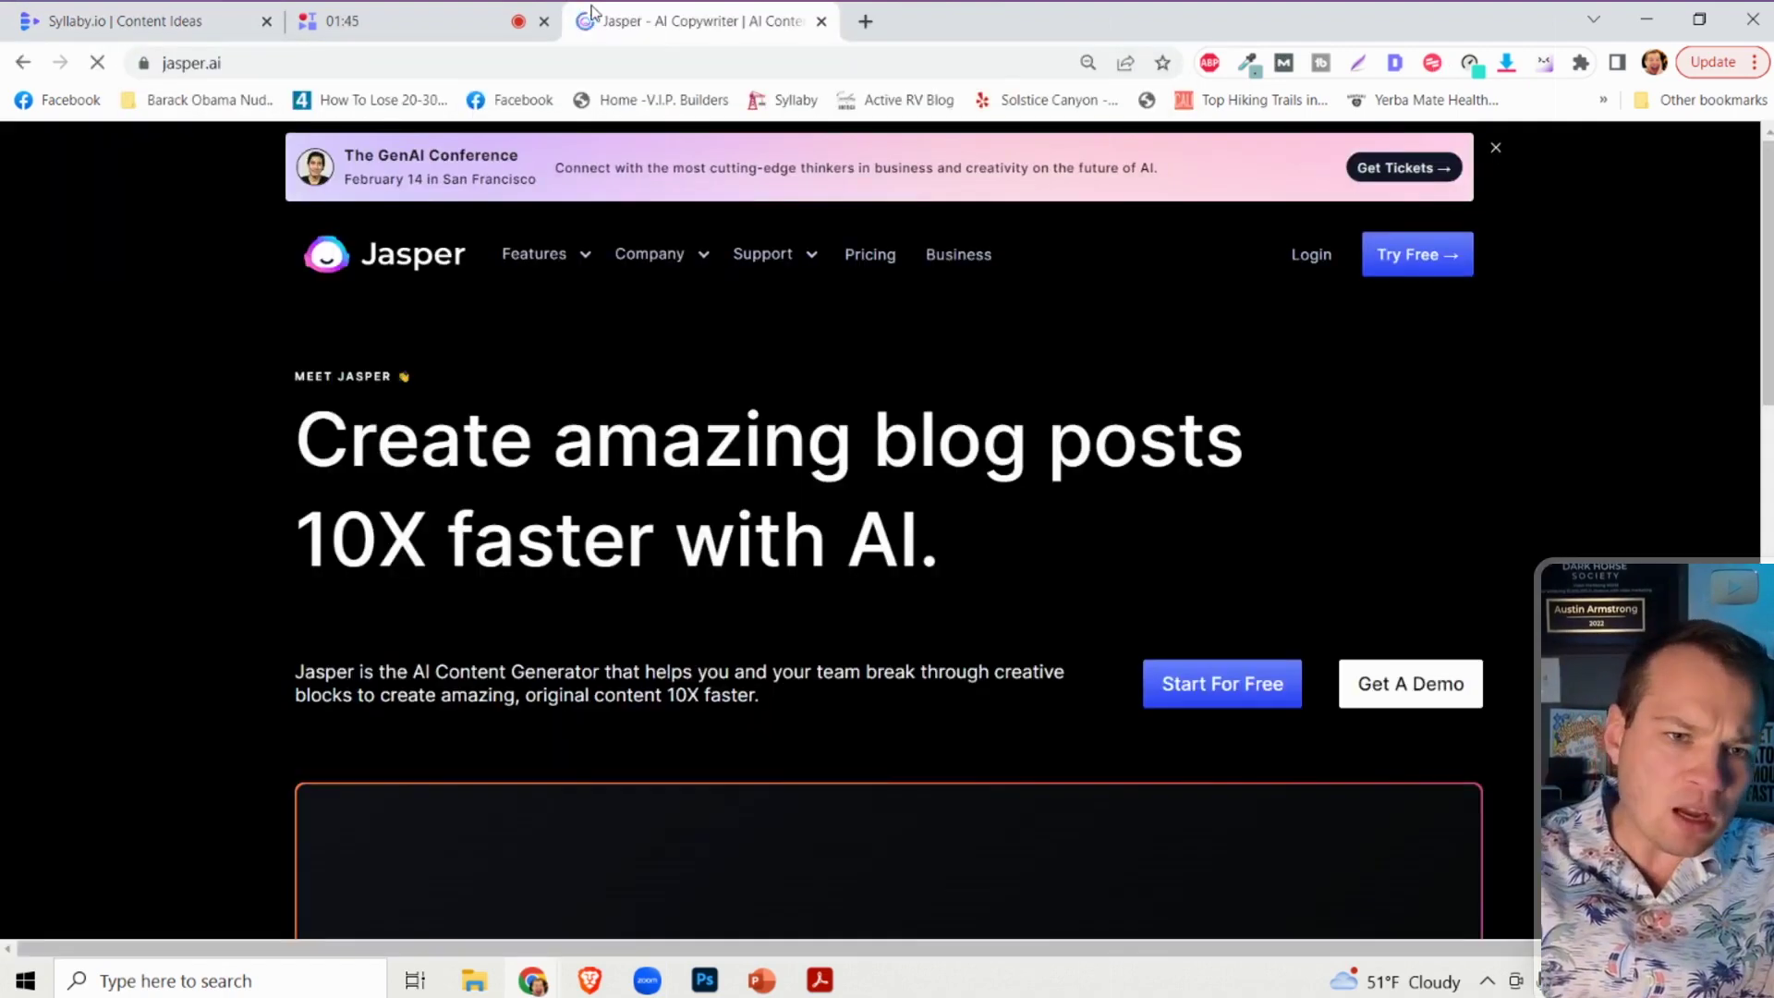
pyautogui.scroll(-12, 340, 382)
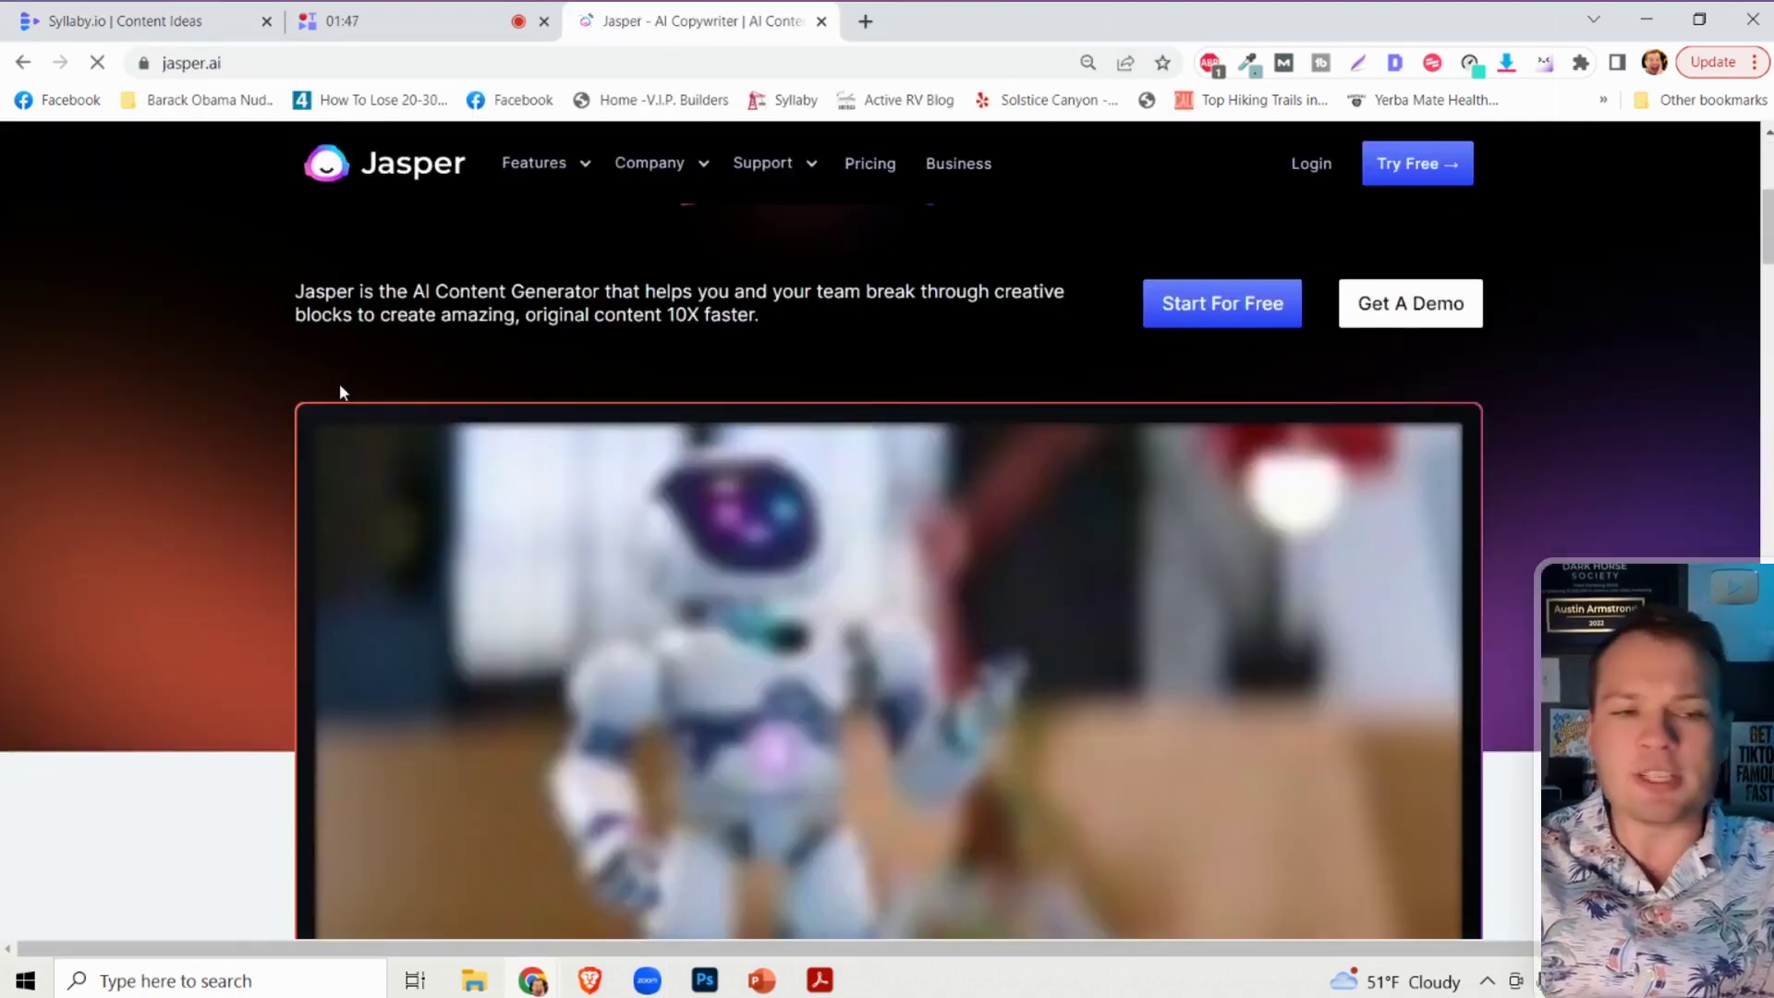
pyautogui.scroll(-20, 264, 447)
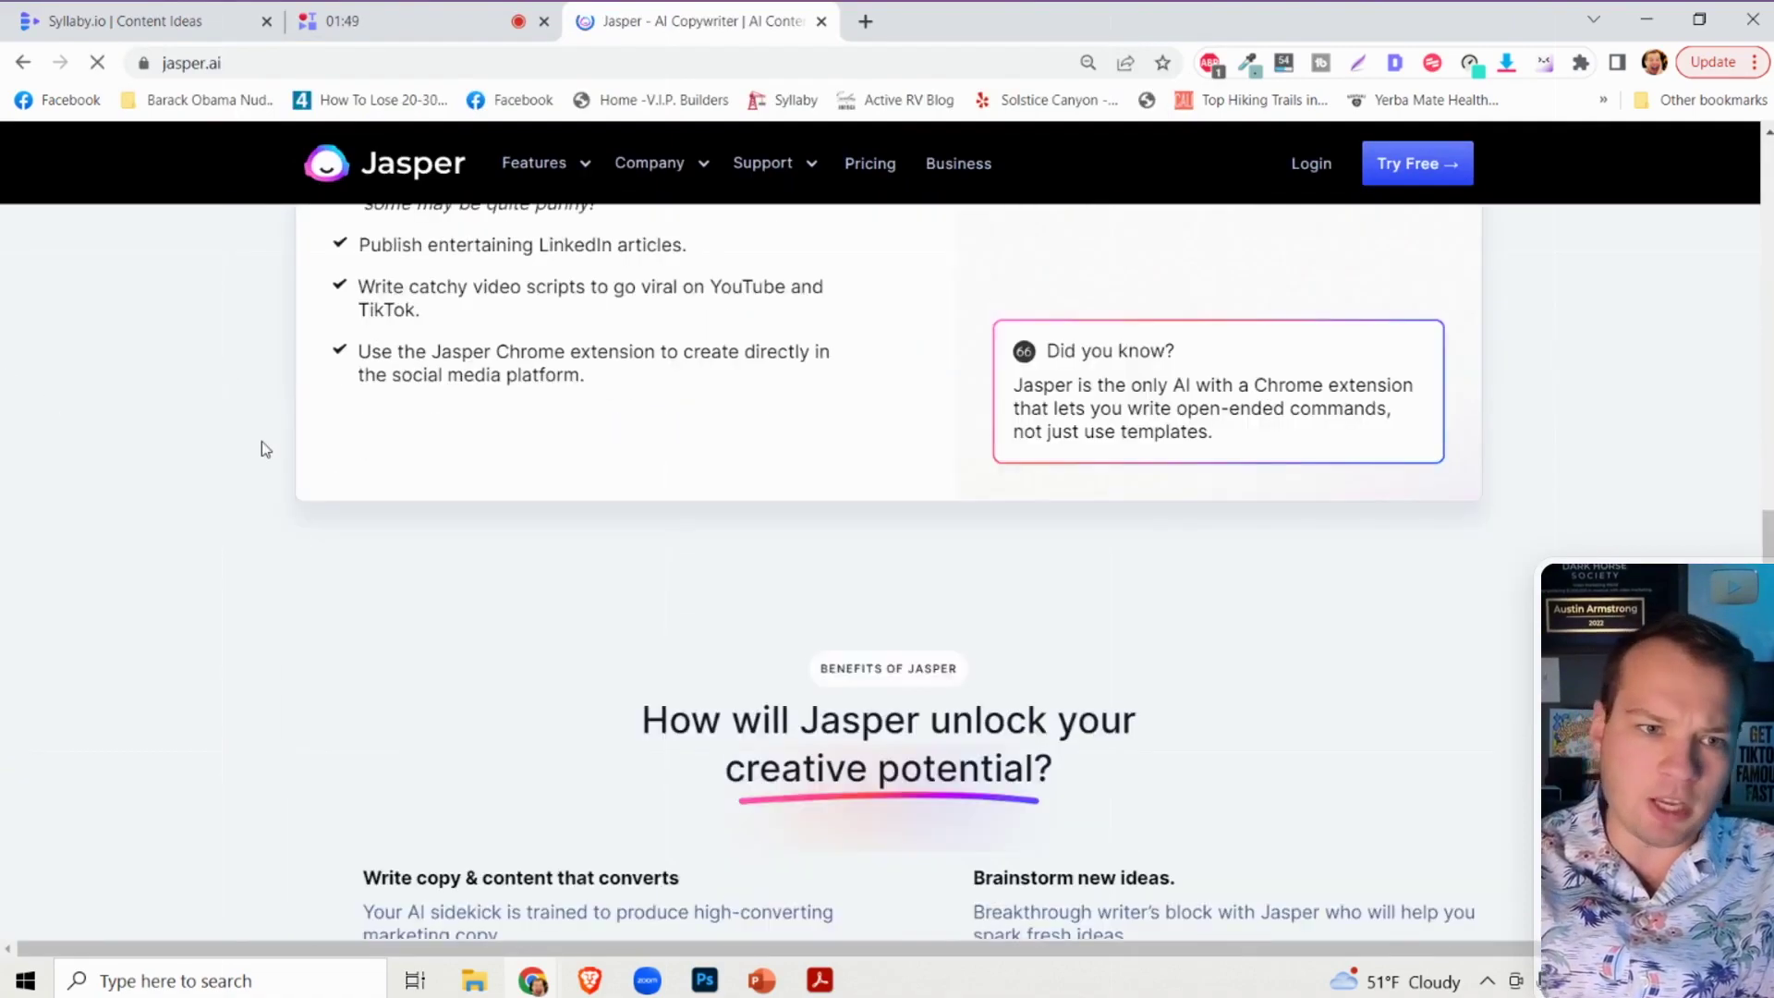
pyautogui.scroll(-10, 262, 440)
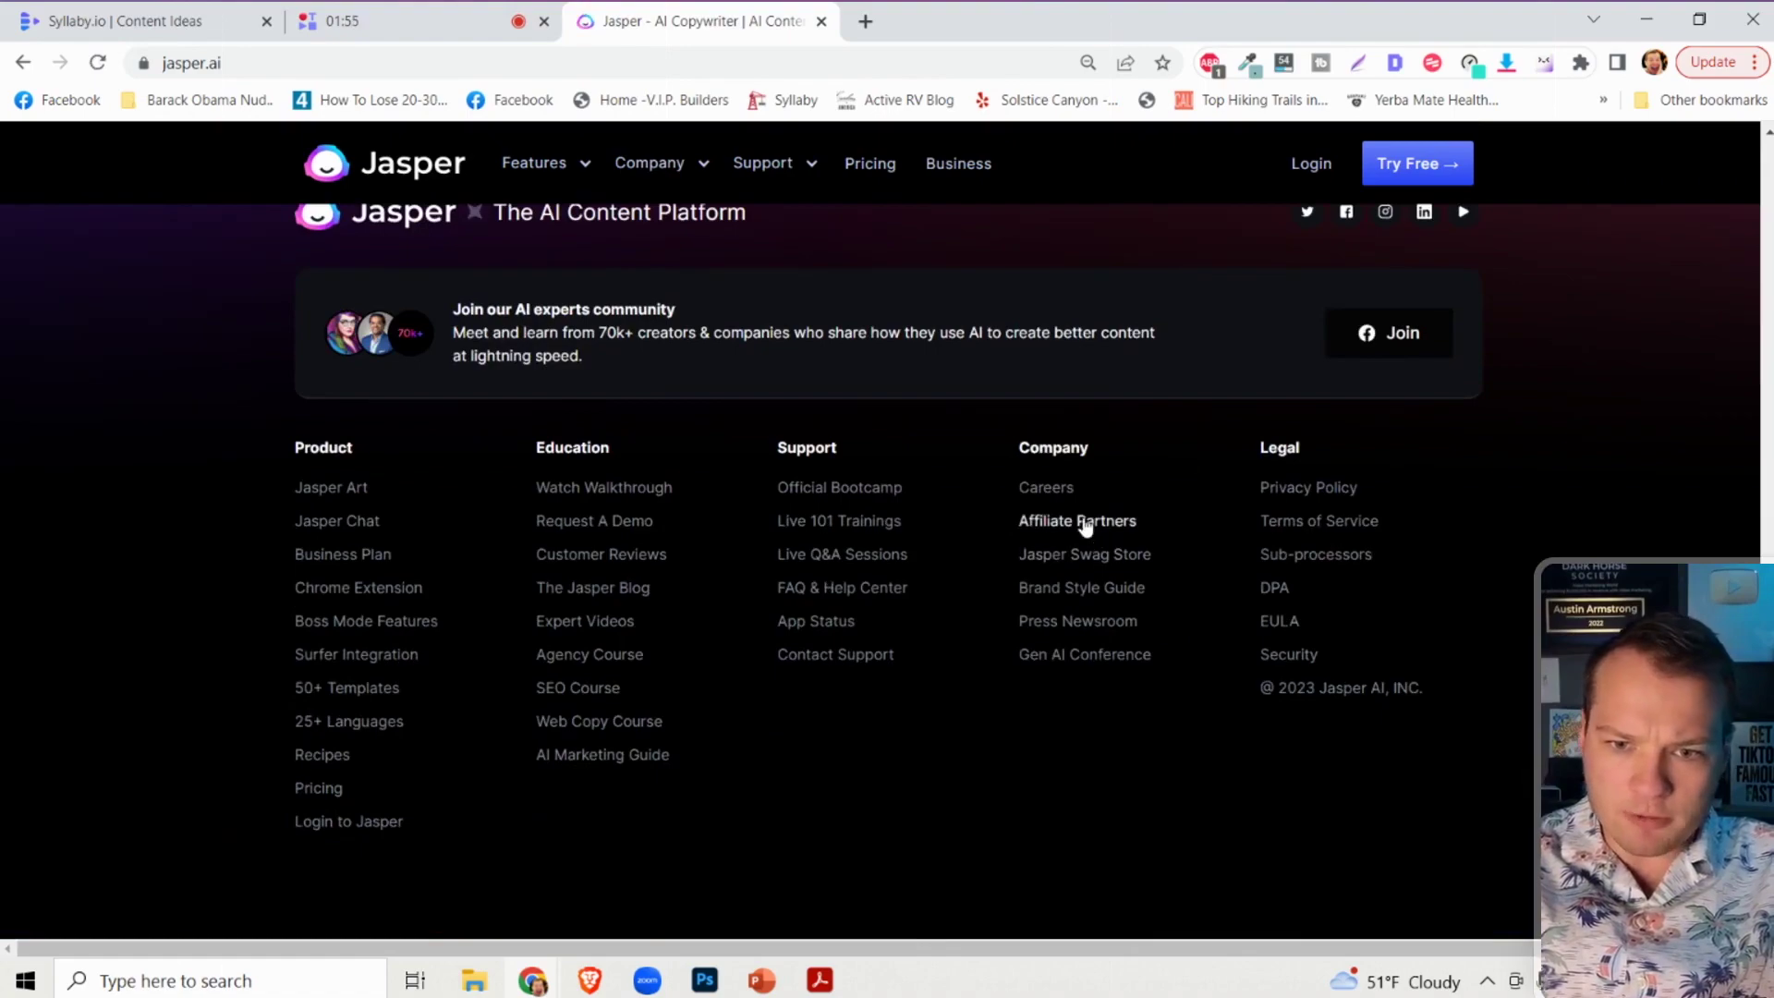
pyautogui.scroll(5, 1081, 517)
pyautogui.scroll(-5, 1048, 343)
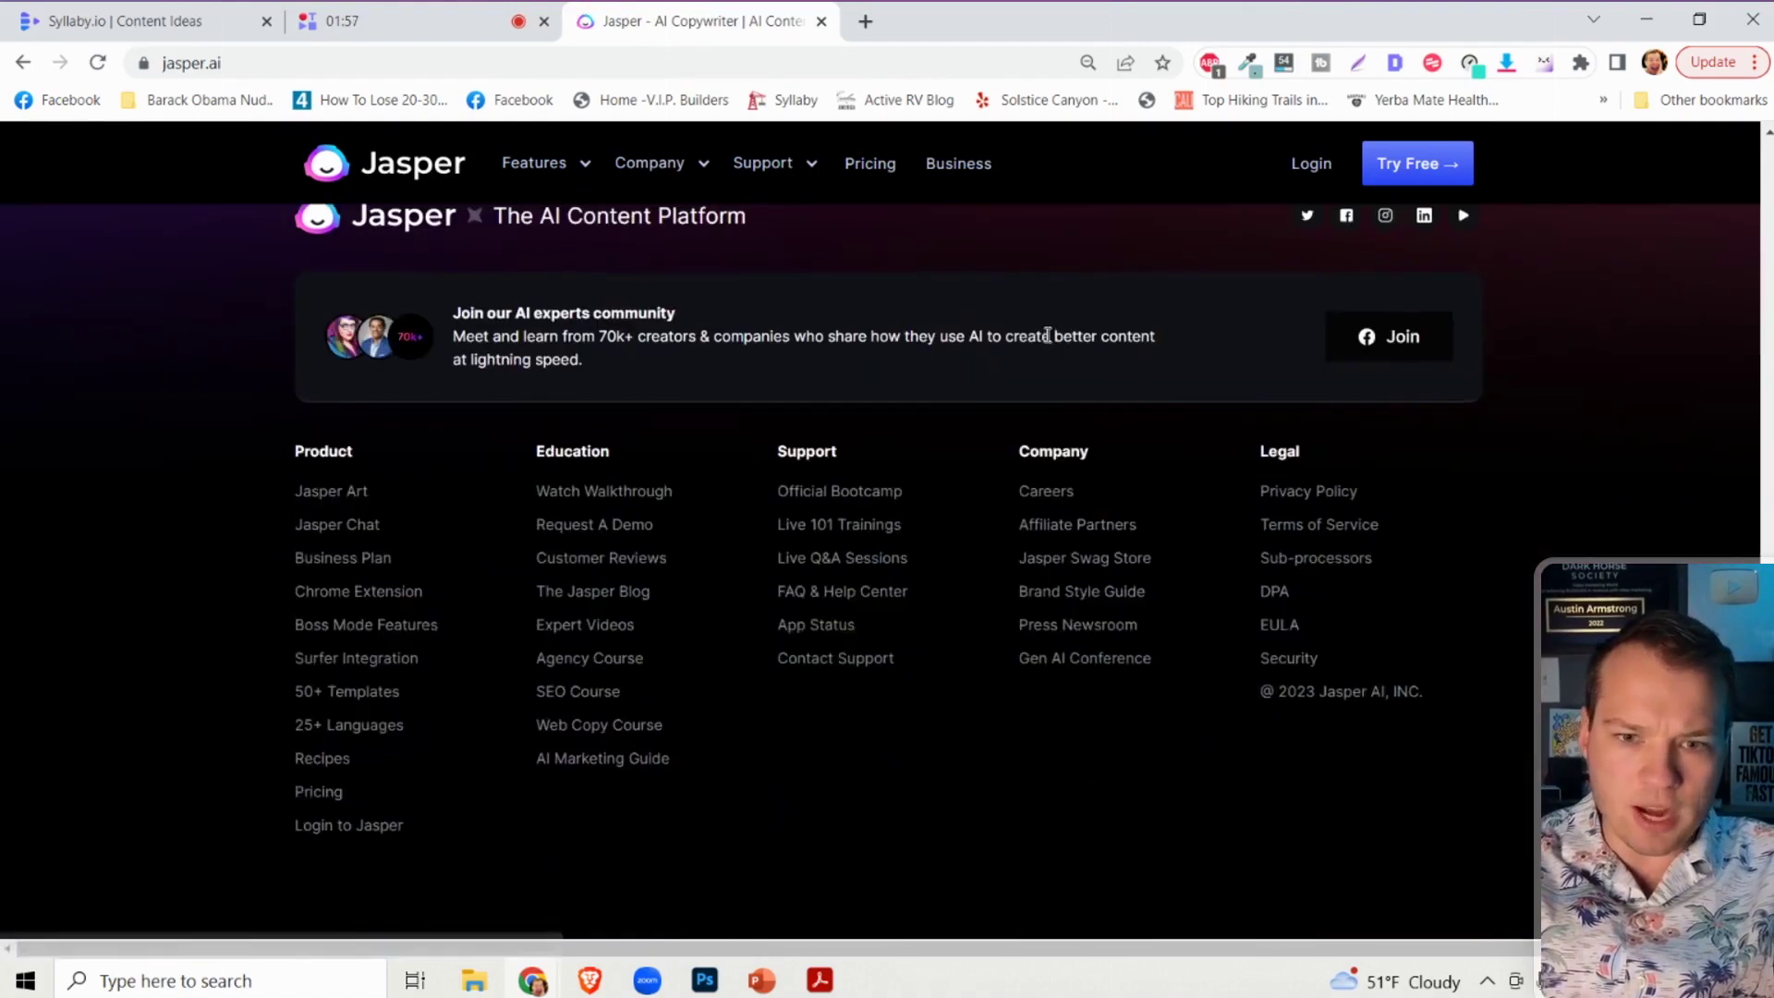
# Open Jasper's Affiliate Partners page and highlight its 30% recurring commission for life.
pyautogui.click(1078, 524)
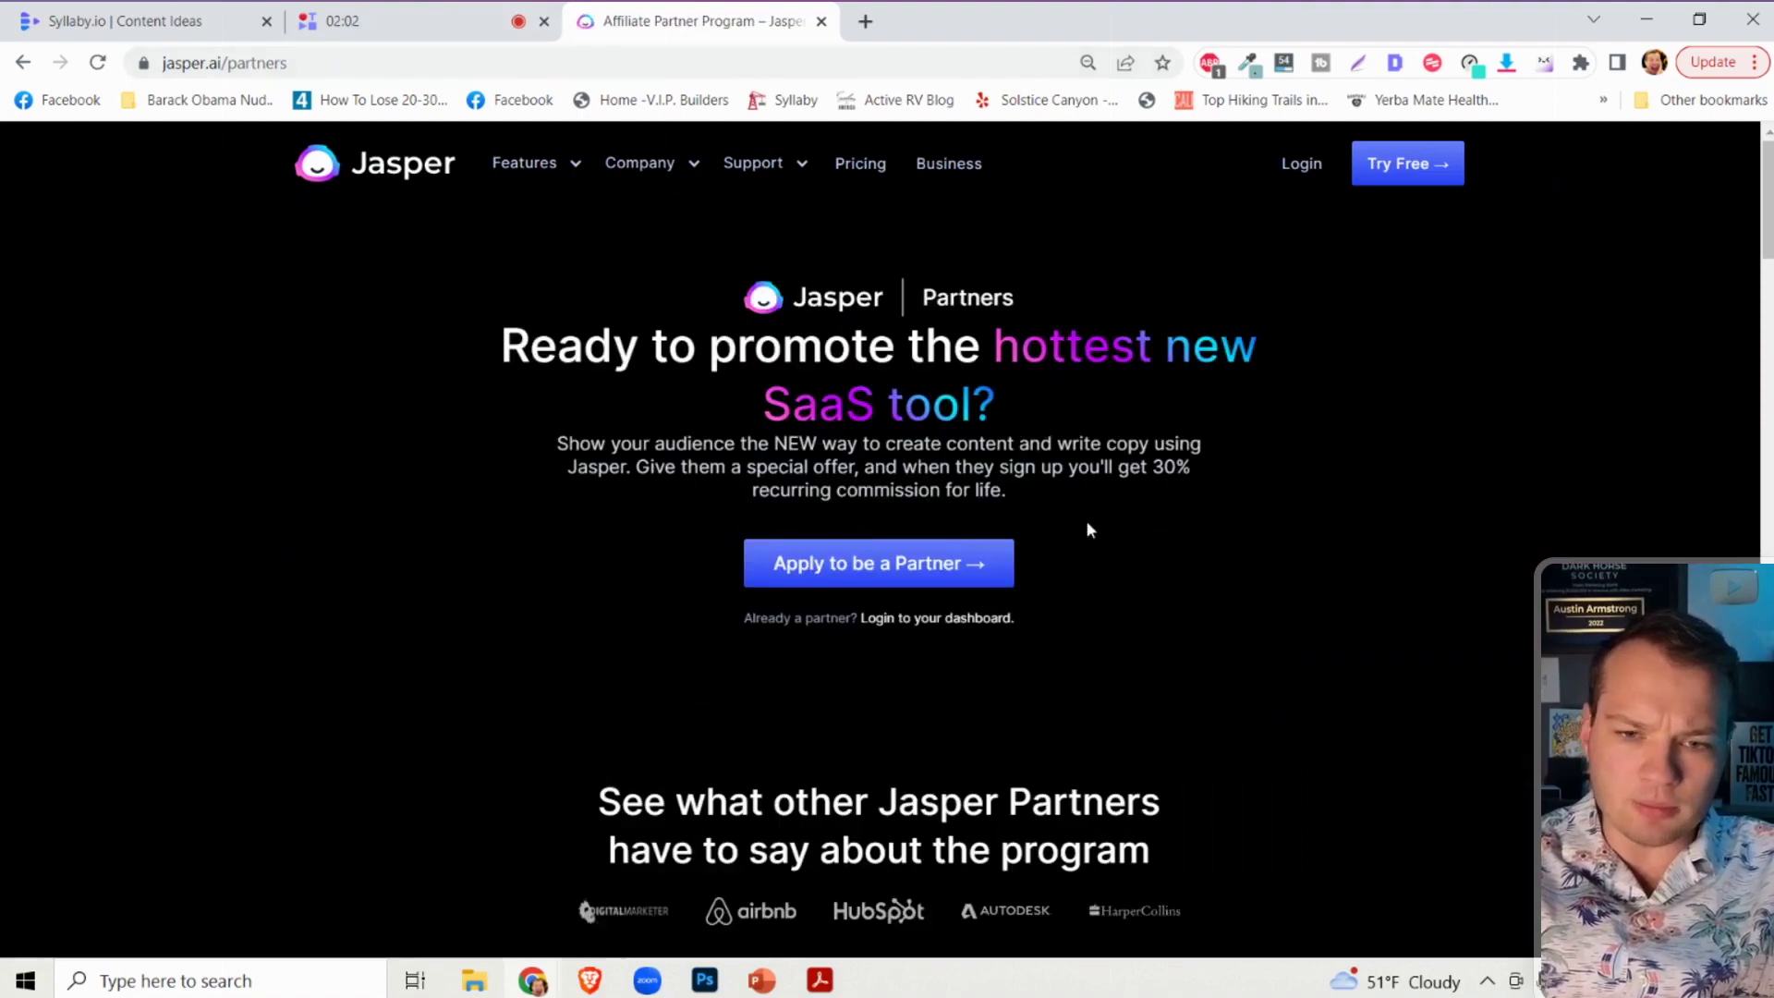
pyautogui.scroll(-8, 1084, 522)
pyautogui.scroll(10, 1084, 519)
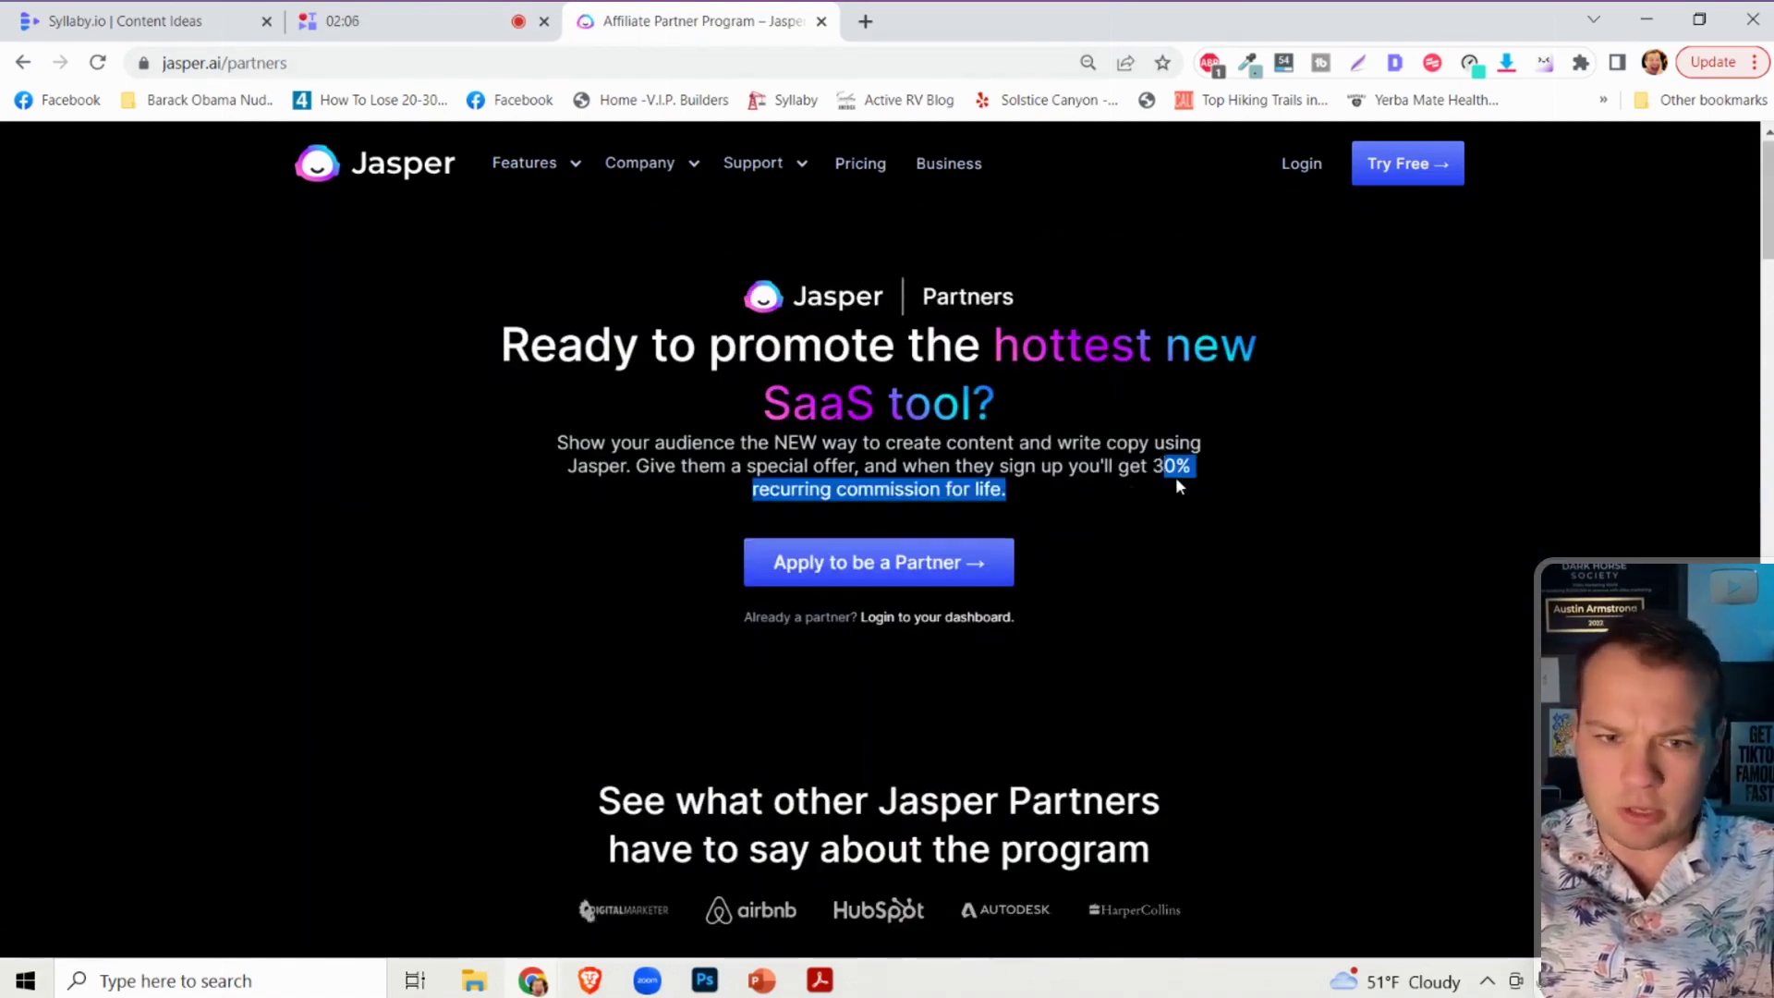
pyautogui.moveTo(1178, 484); pyautogui.dragTo(1181, 492)
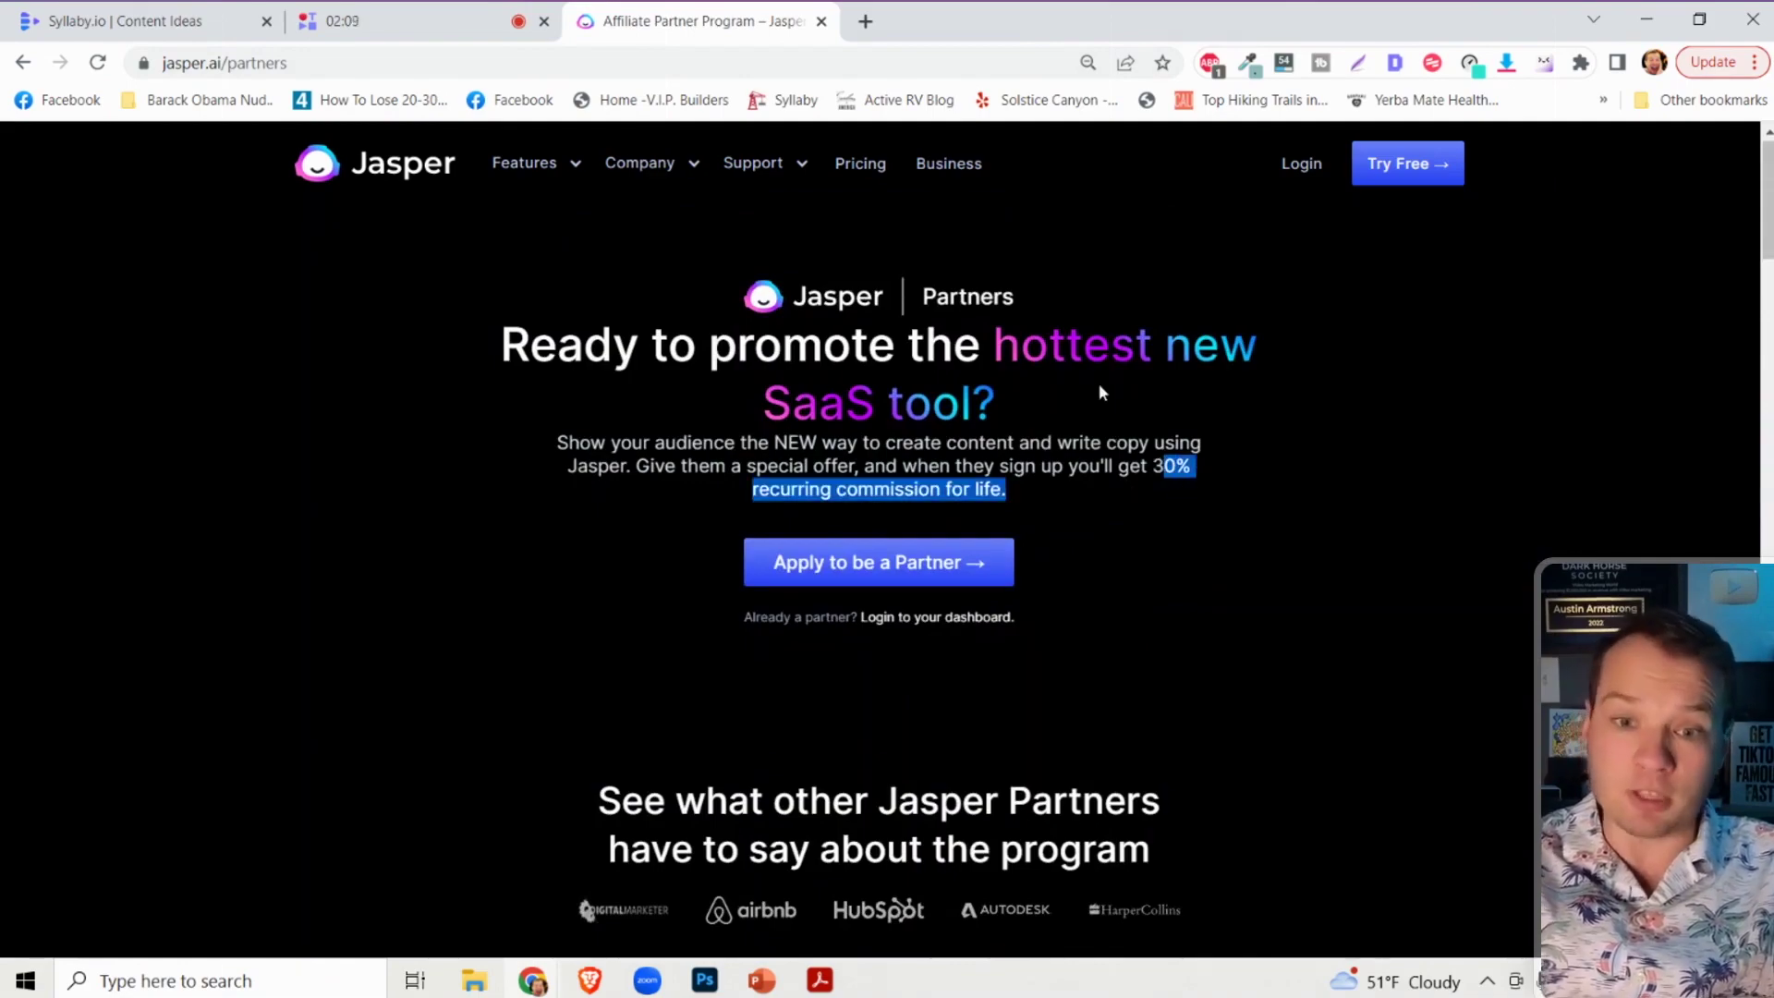
pyautogui.scroll(-12, 1093, 380)
pyautogui.scroll(15, 642, 115)
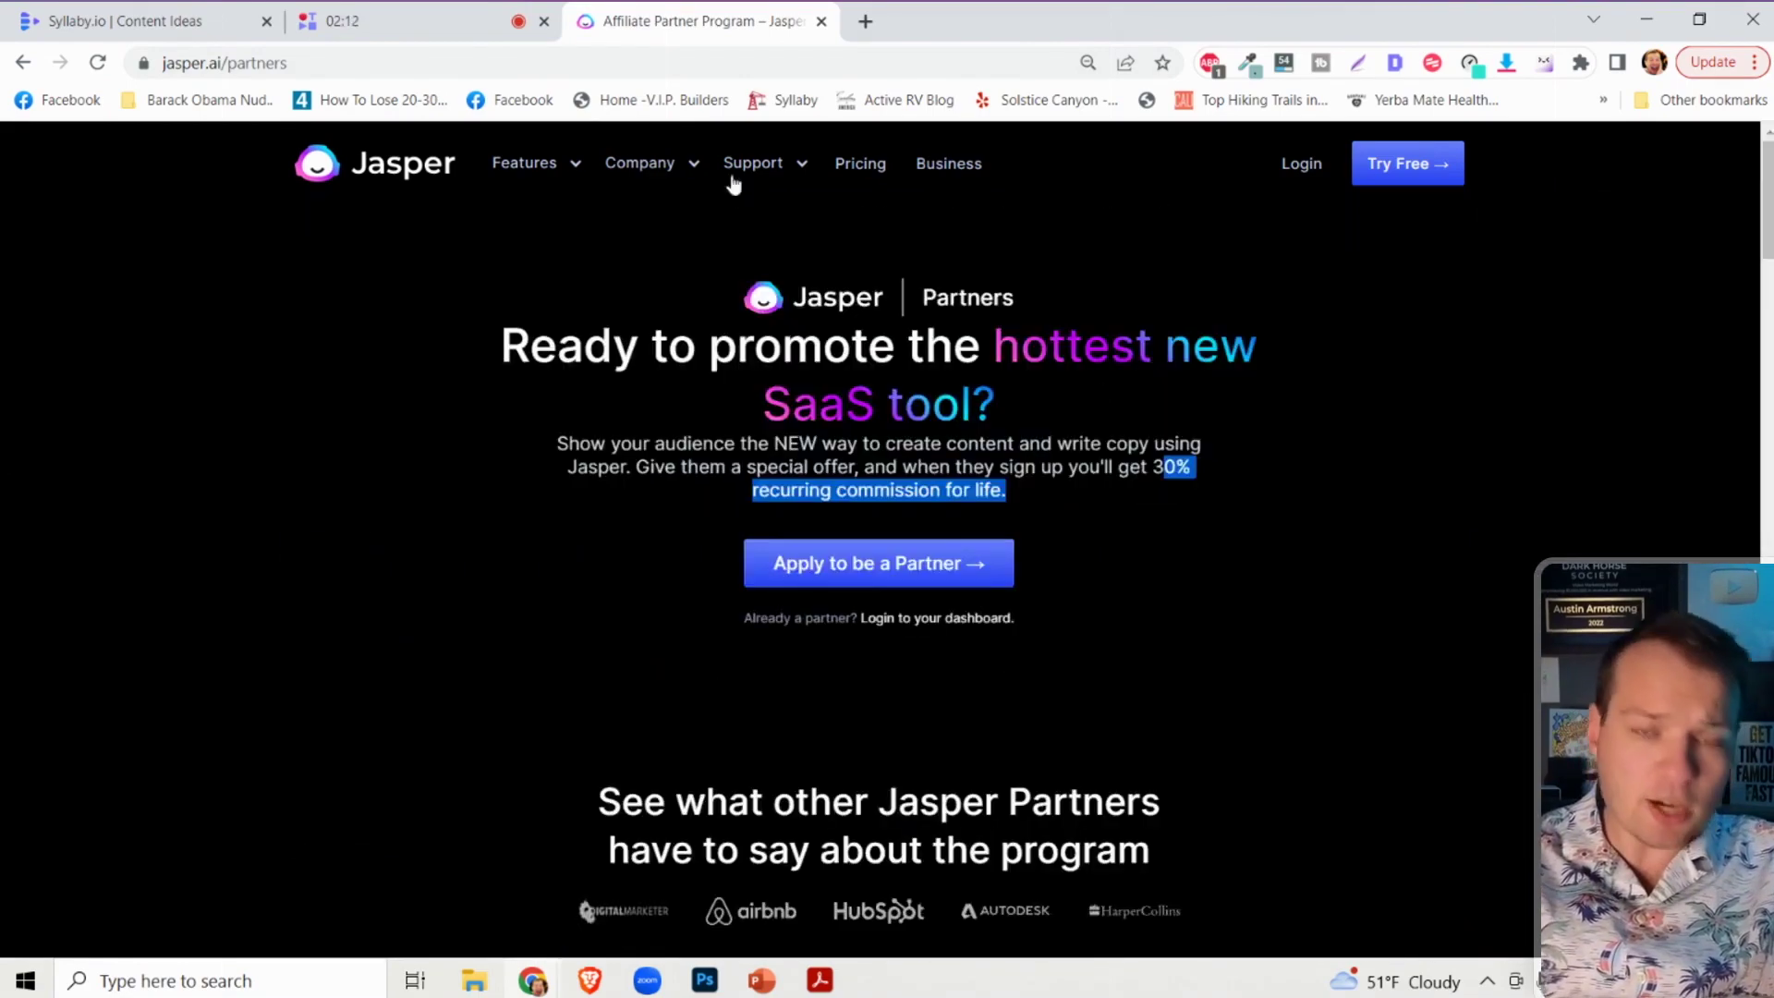
# Generate content ideas for keyword 'Jasper ai' with audience 'people interested in AI writers'.
pyautogui.click(181, 11)
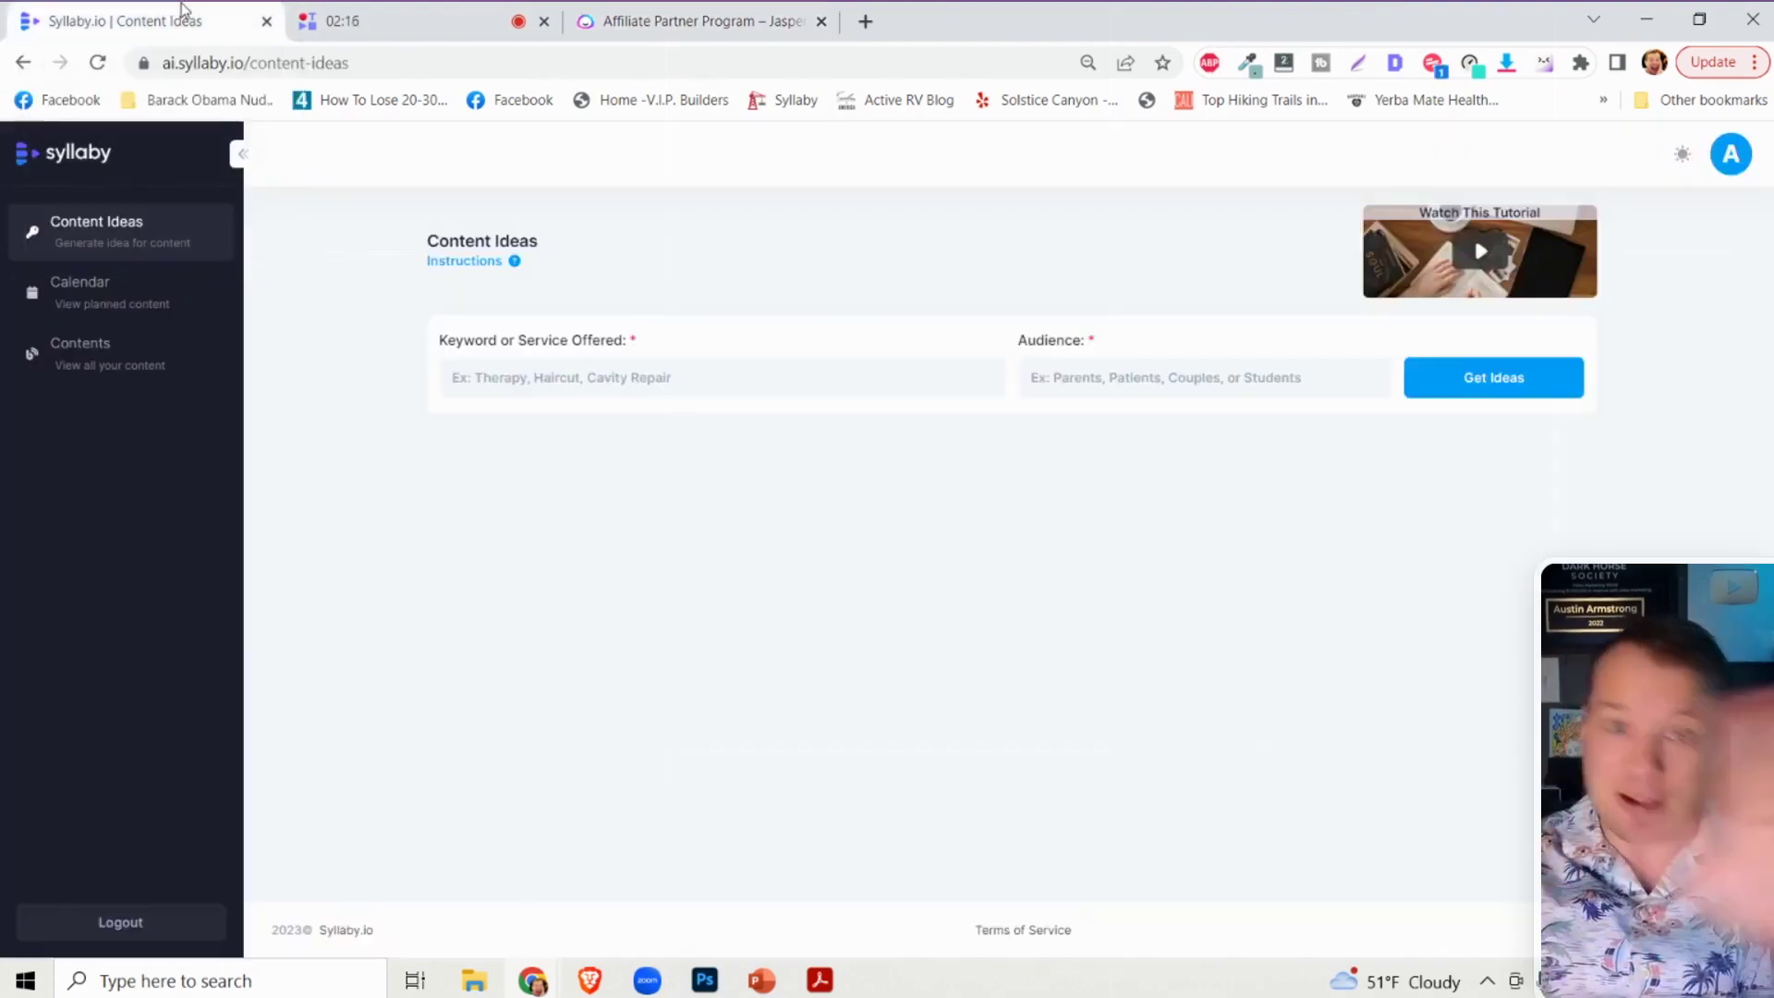
pyautogui.click(650, 385)
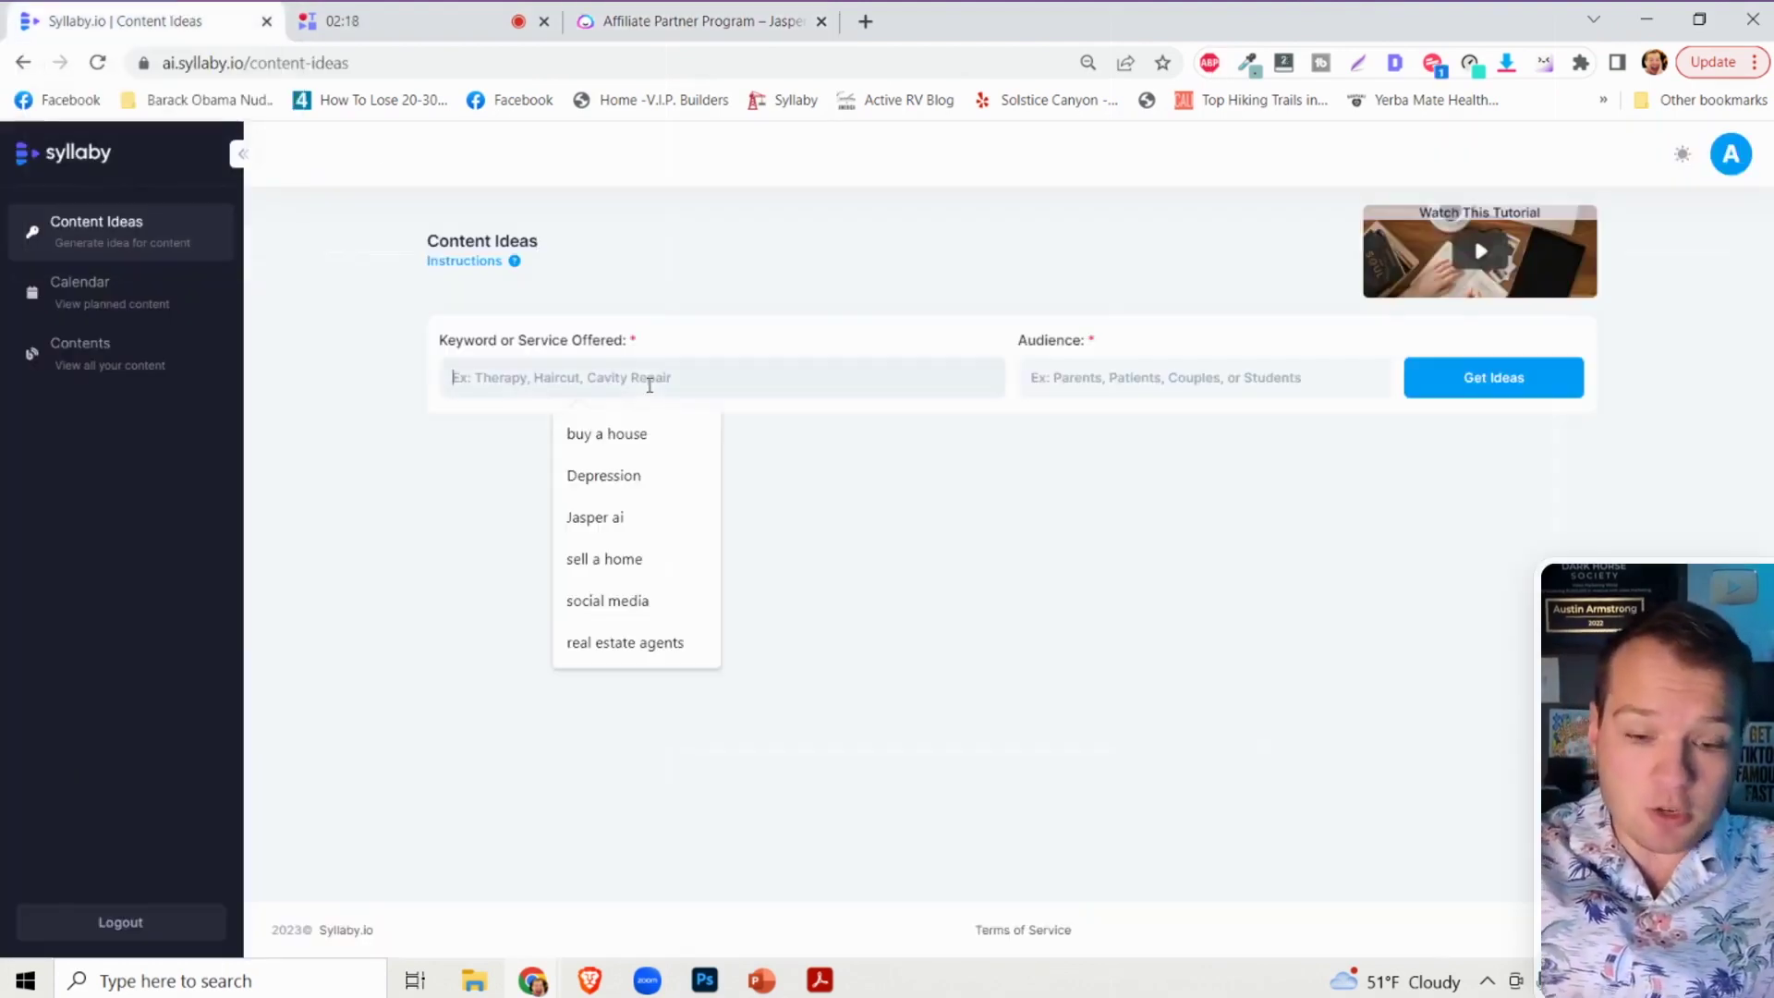
pyautogui.write('Jasper ai')
pyautogui.click(596, 434)
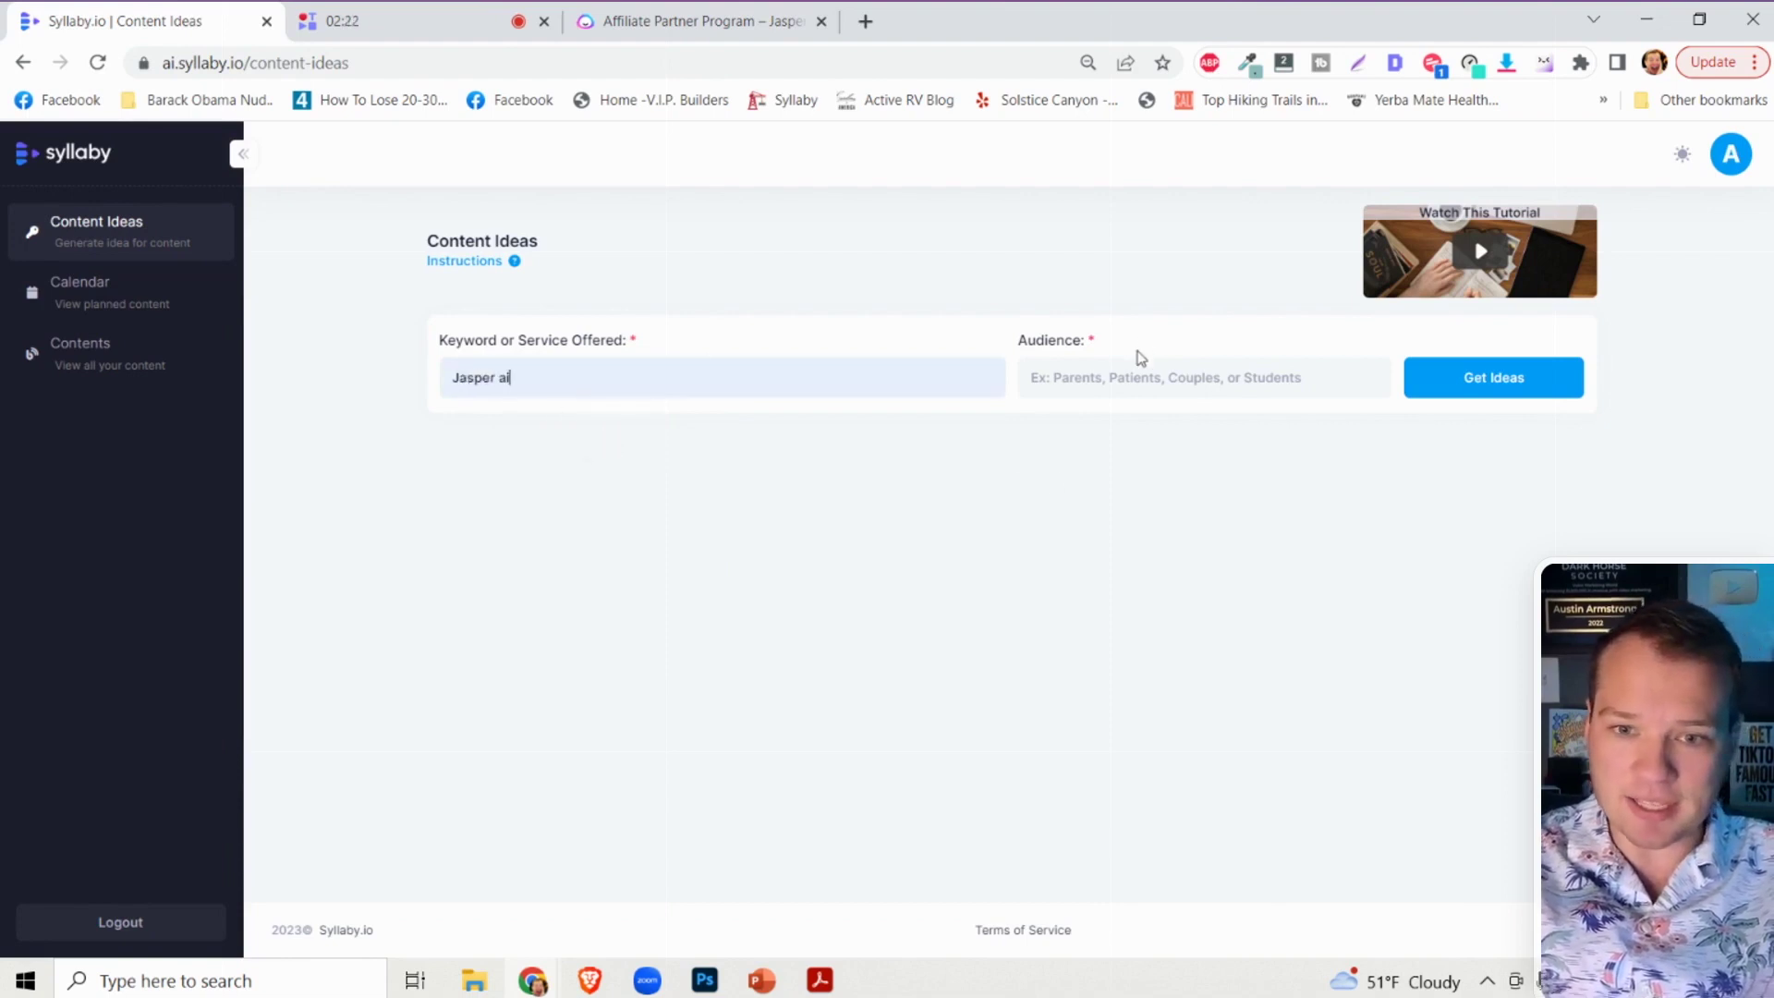
pyautogui.click(1127, 382)
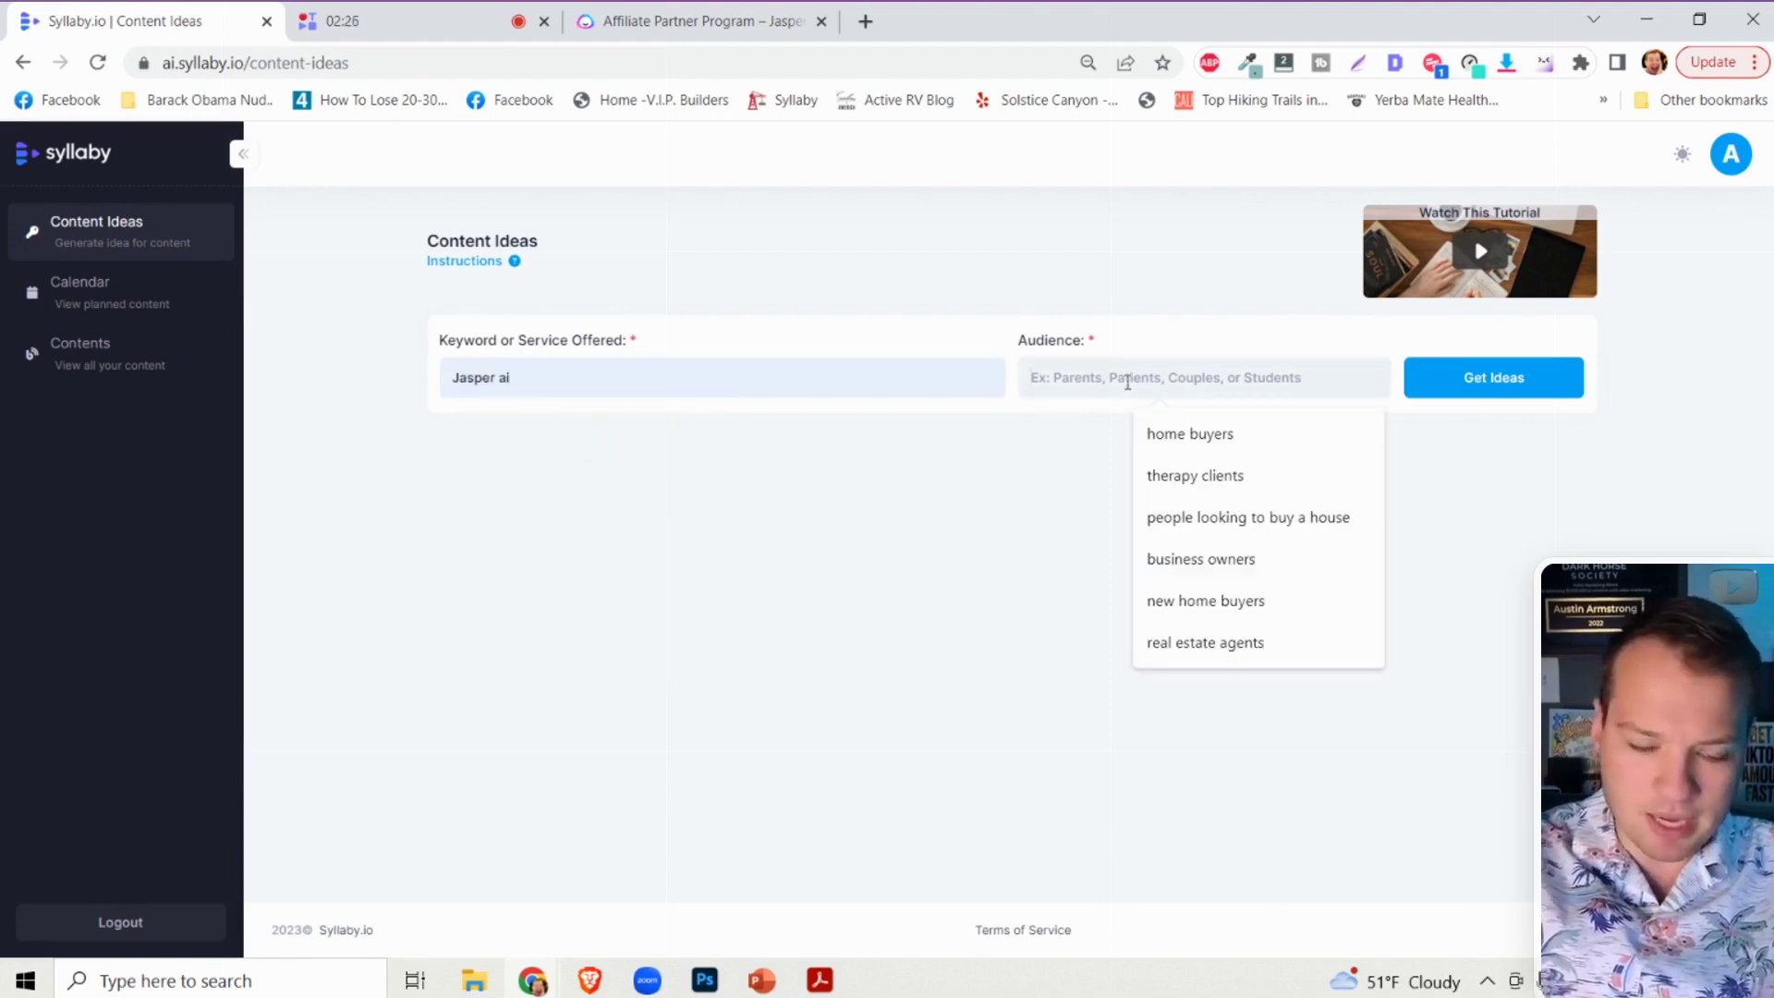
pyautogui.write('people interested in AI writers')
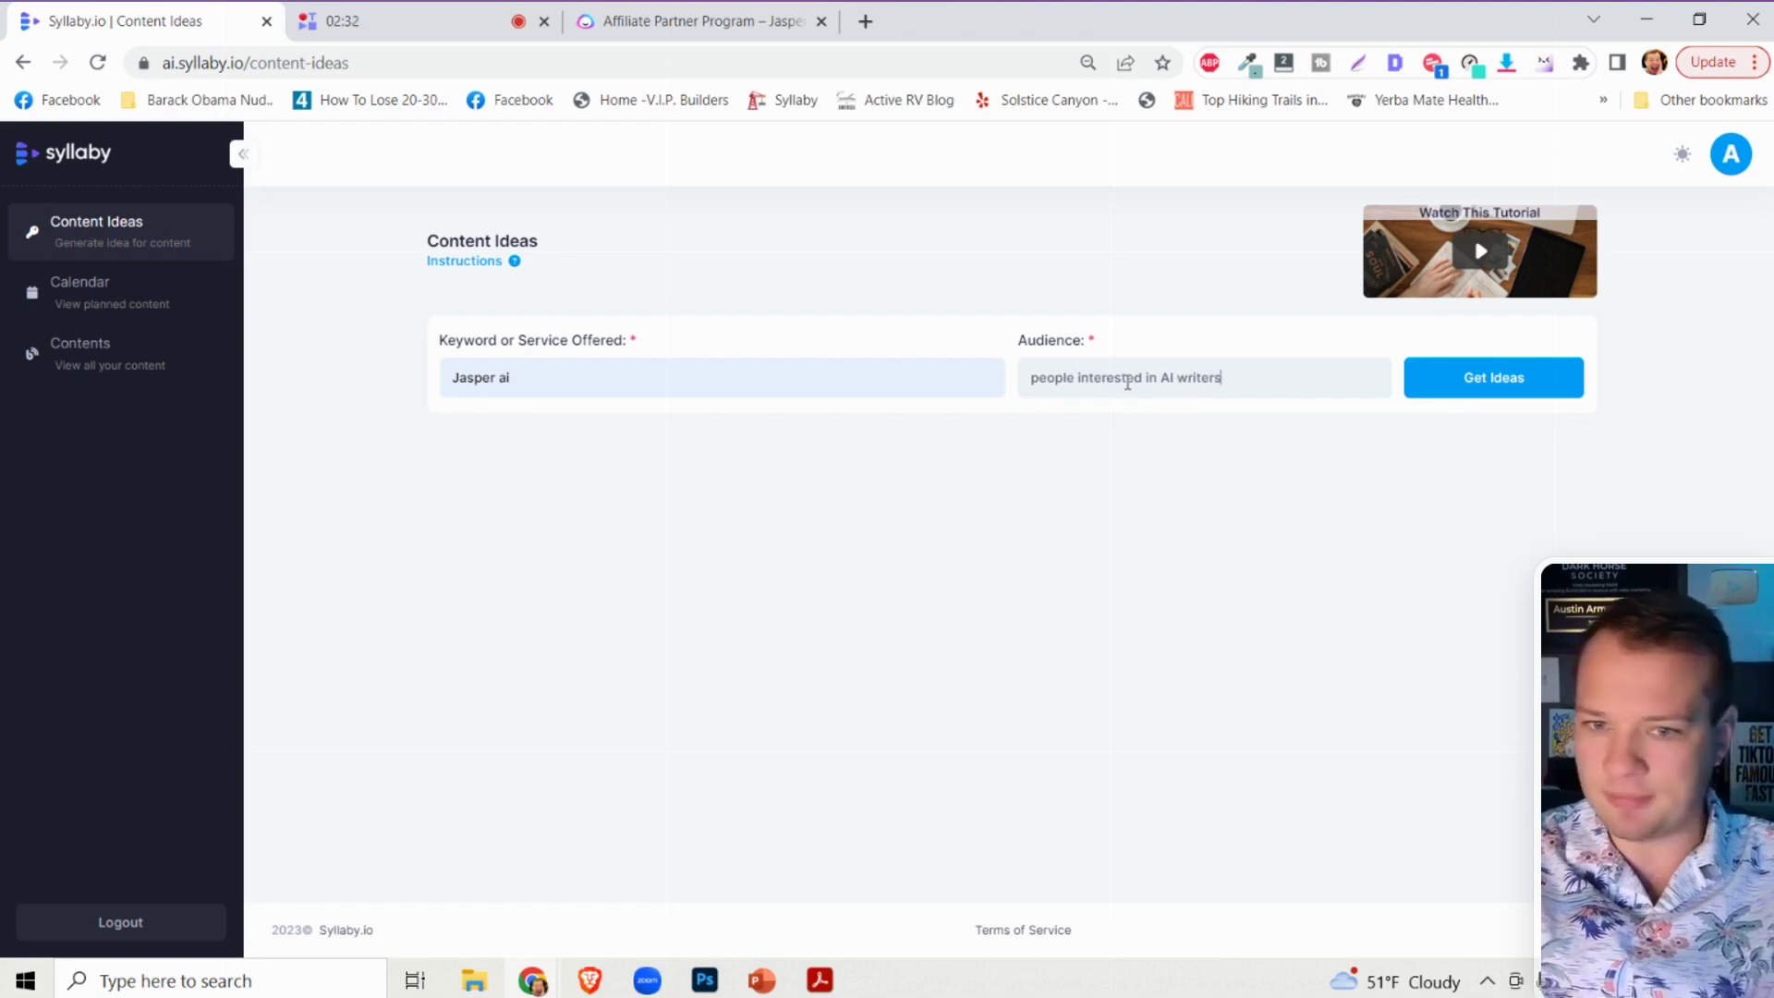
pyautogui.click(1522, 393)
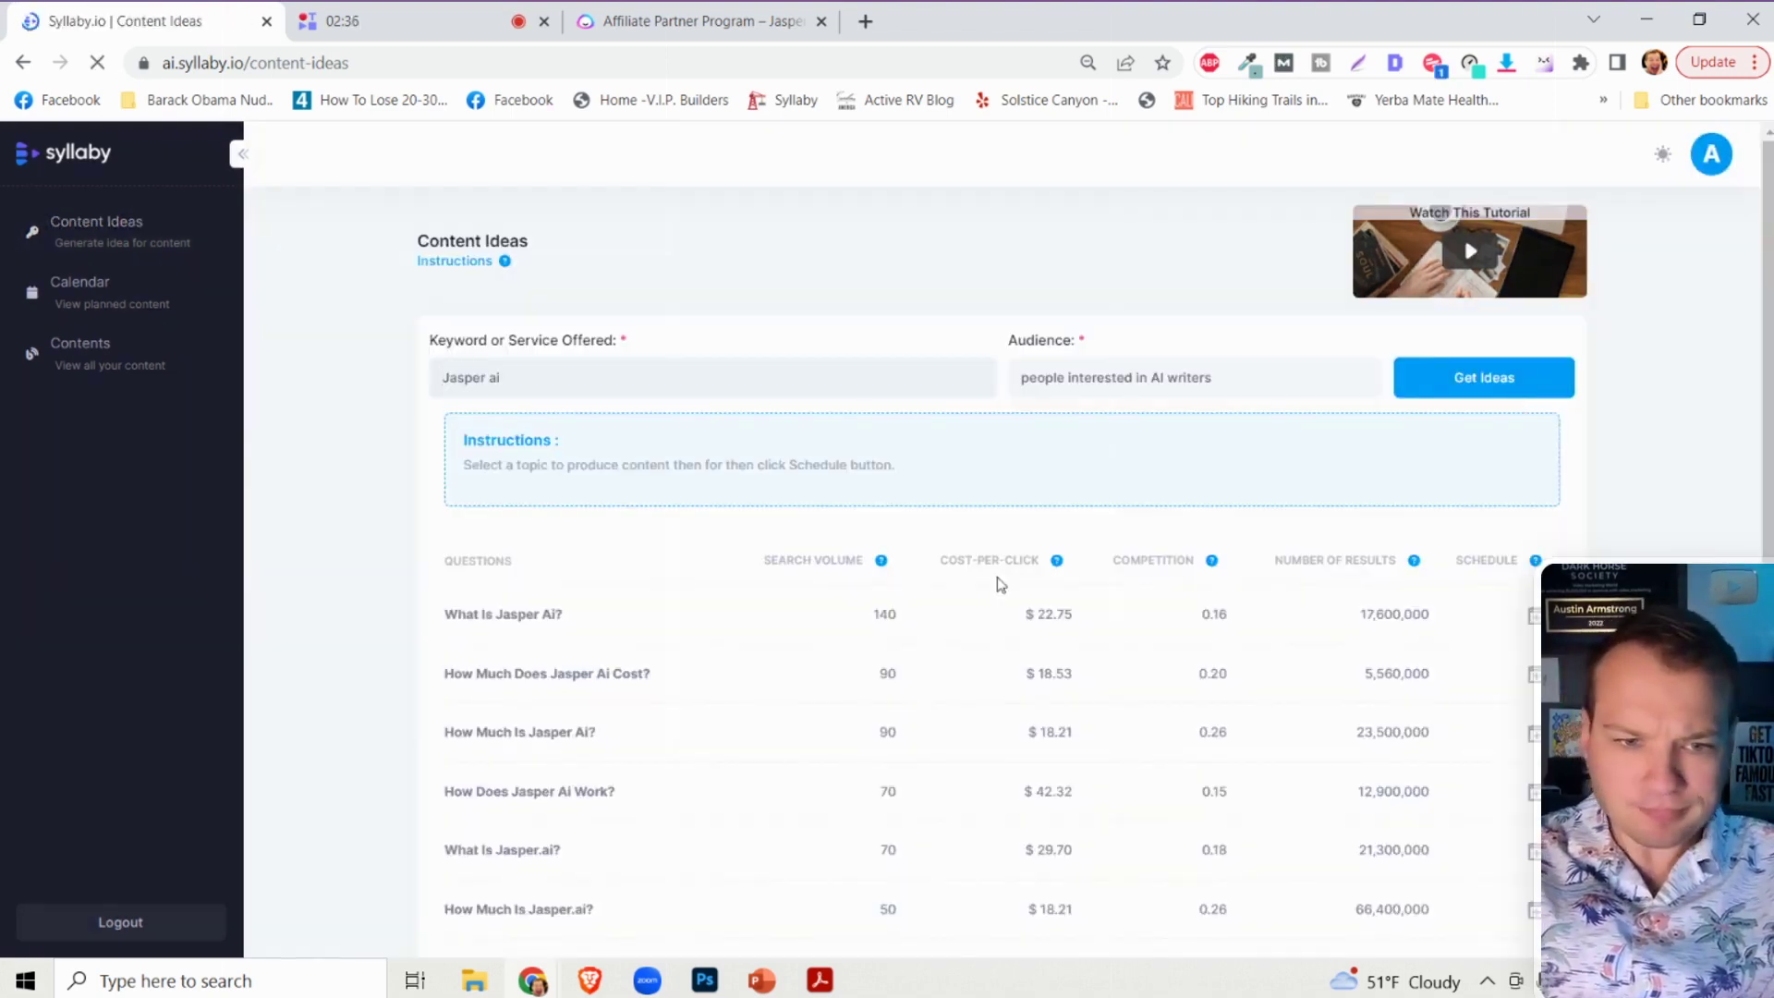
# Review the Jasper ai questions table and schedule 'How To Write Article With Jasper Ai?'.
pyautogui.scroll(-3, 785, 658)
pyautogui.scroll(-1, 785, 659)
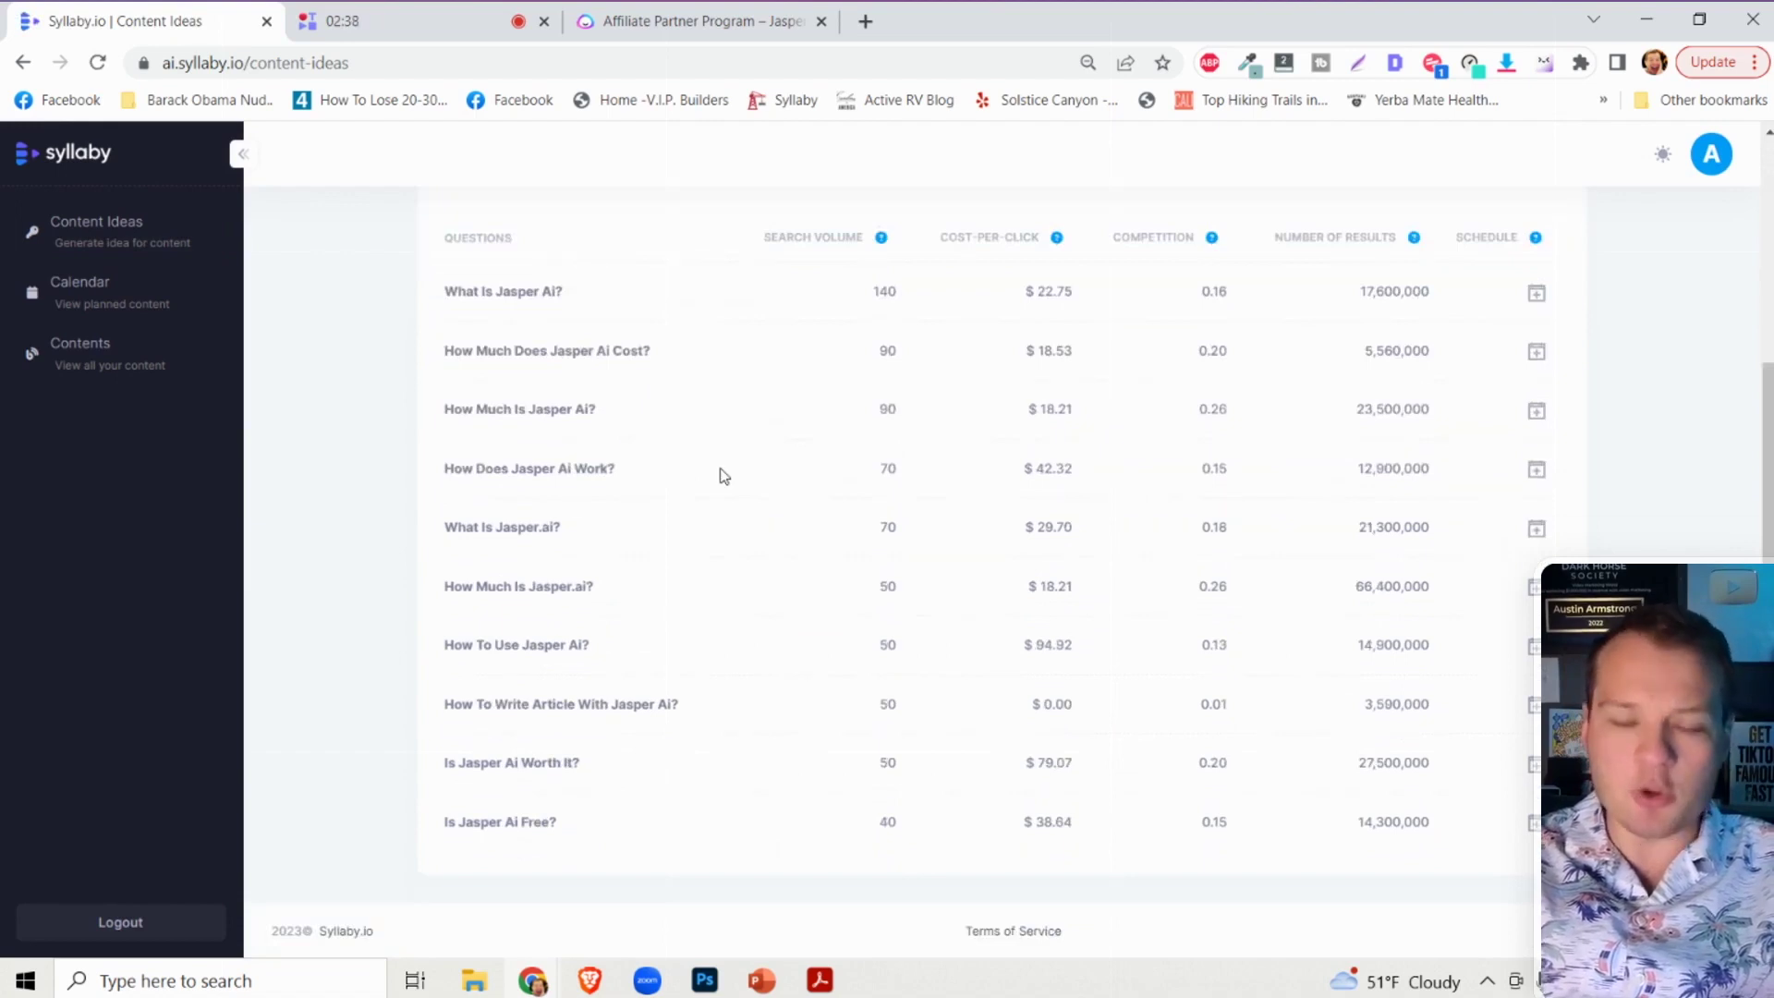
pyautogui.scroll(2, 723, 476)
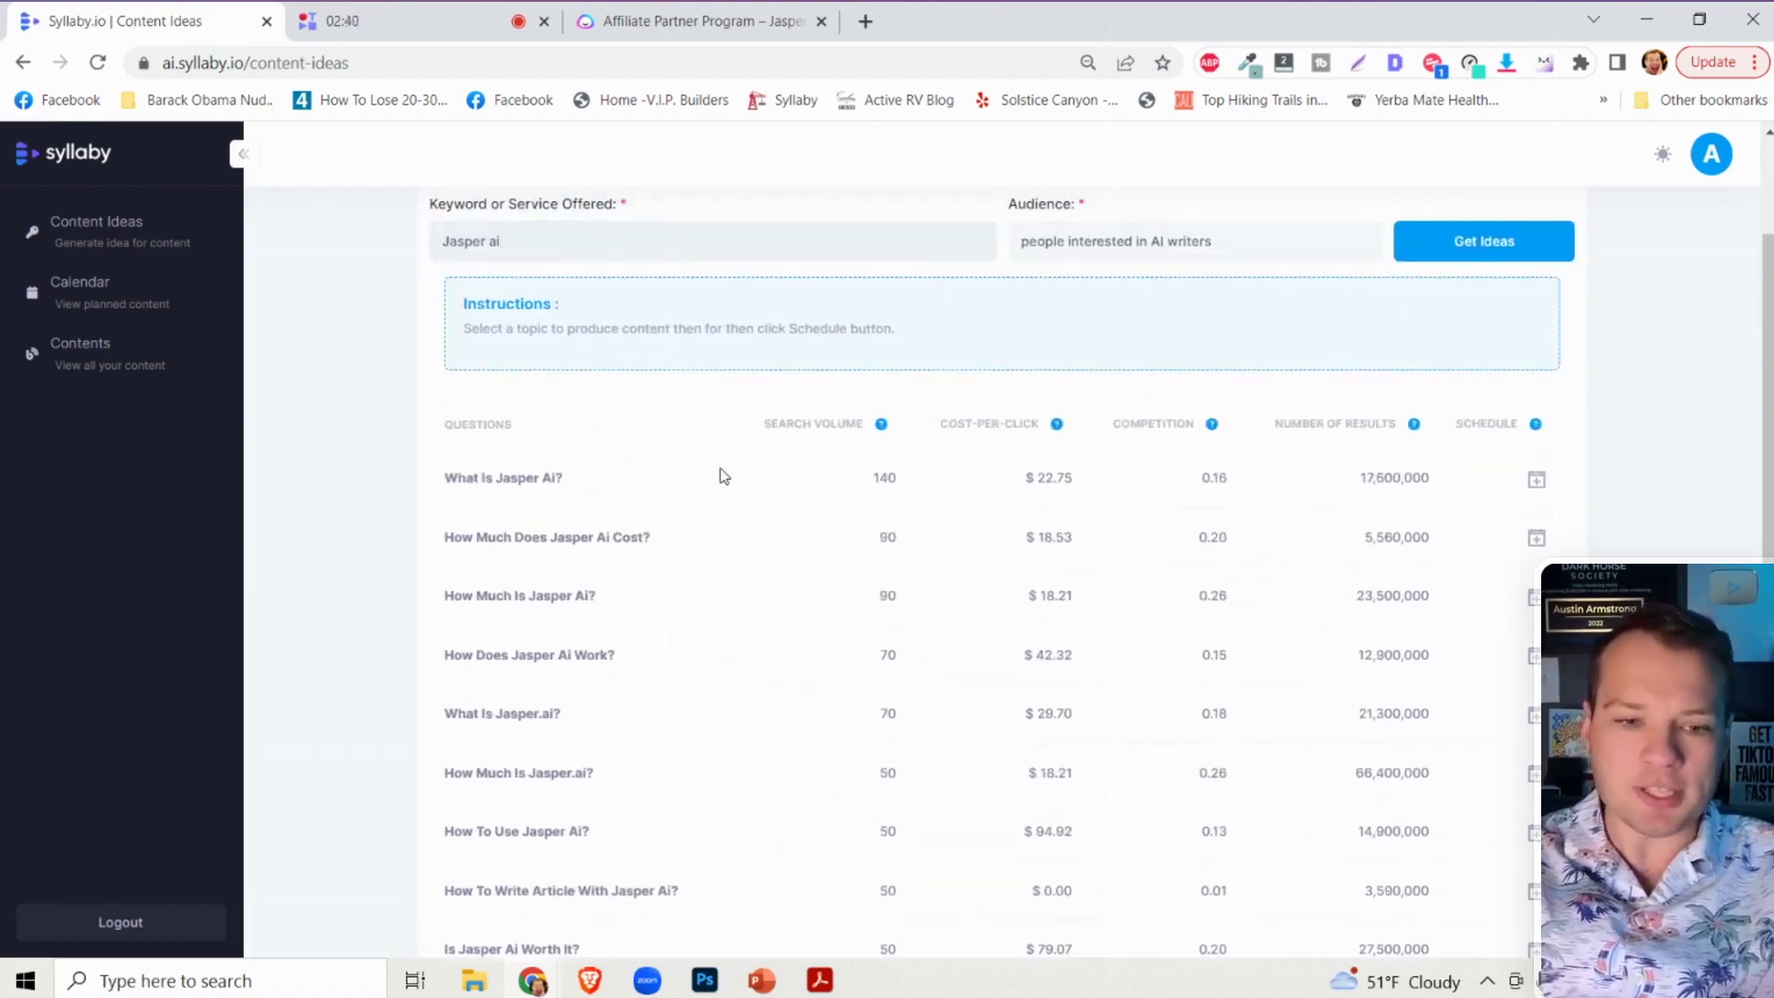
pyautogui.scroll(-1, 723, 476)
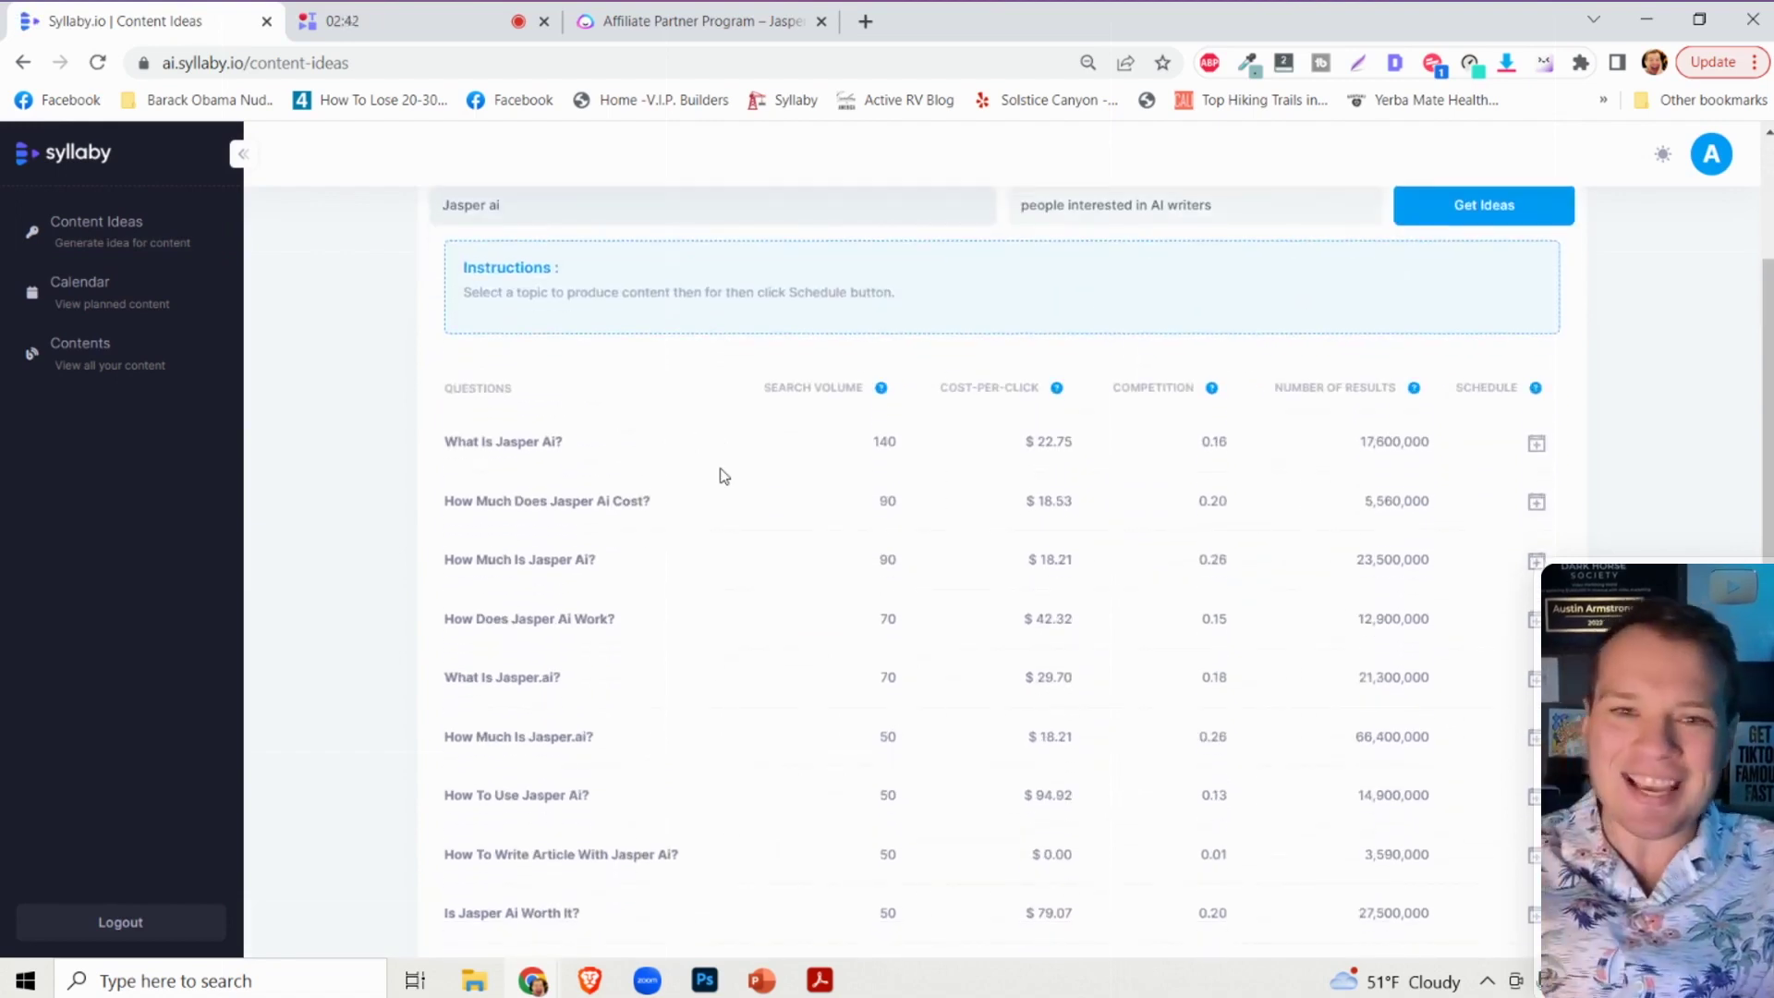
pyautogui.scroll(-3, 723, 476)
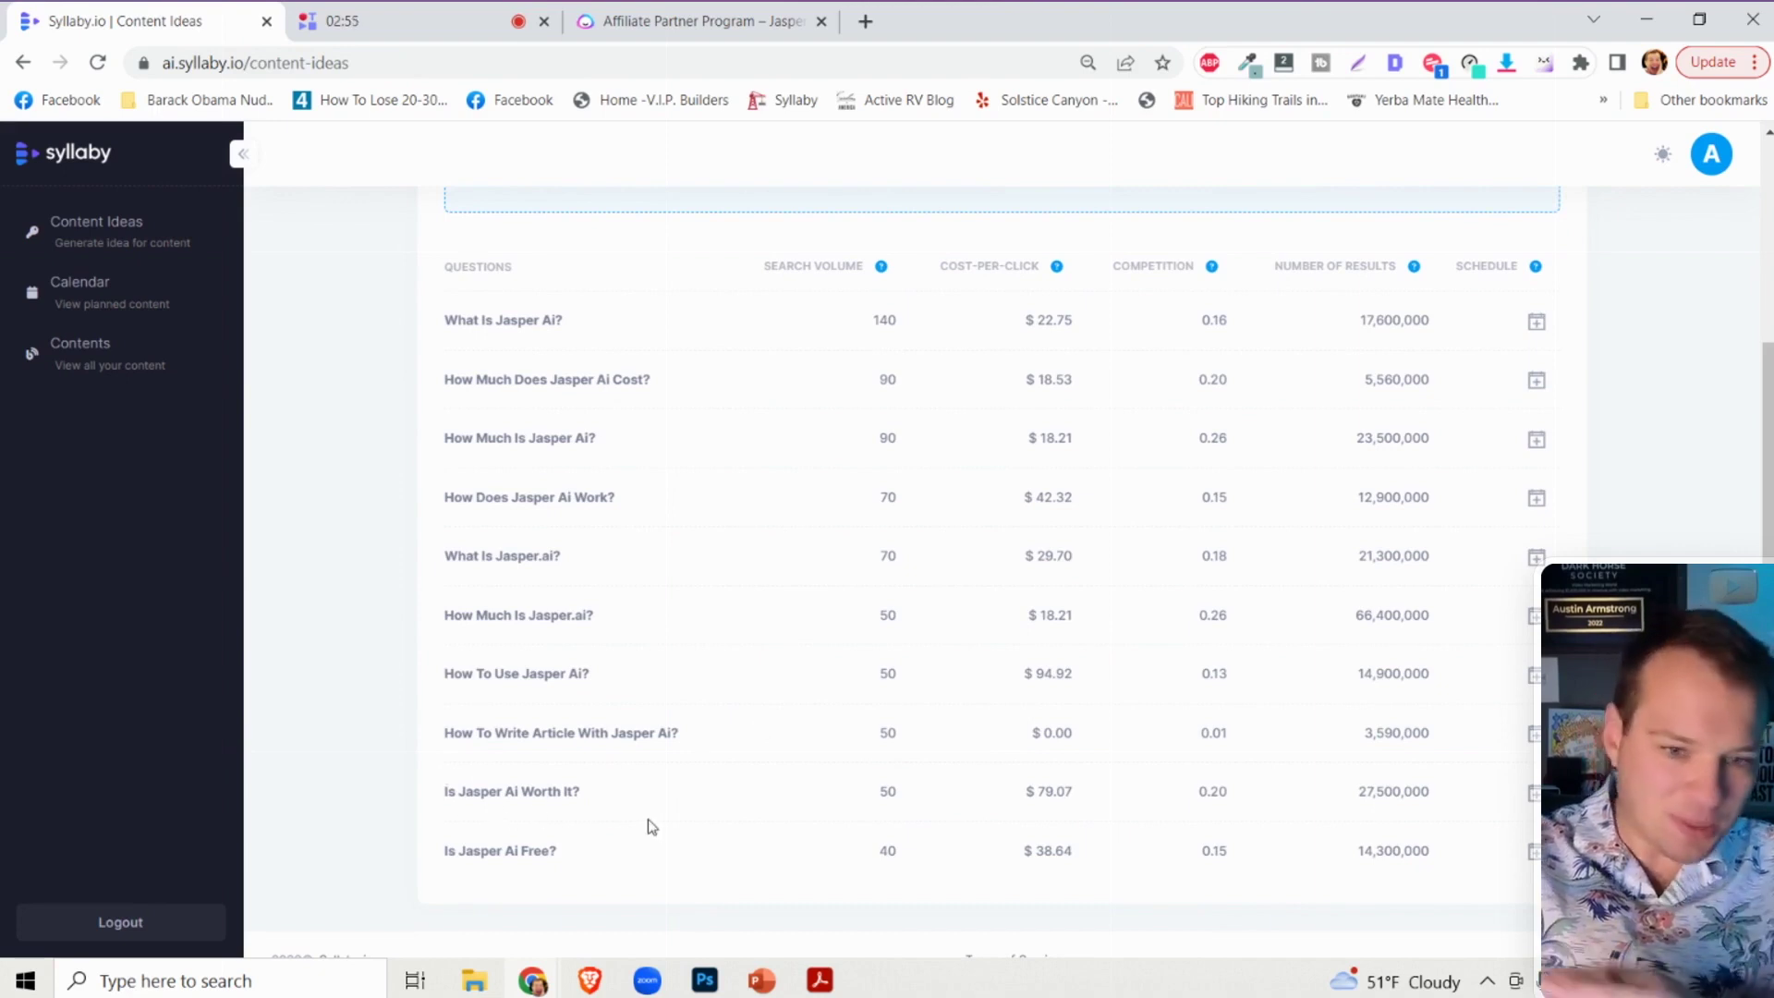
pyautogui.scroll(1, 772, 560)
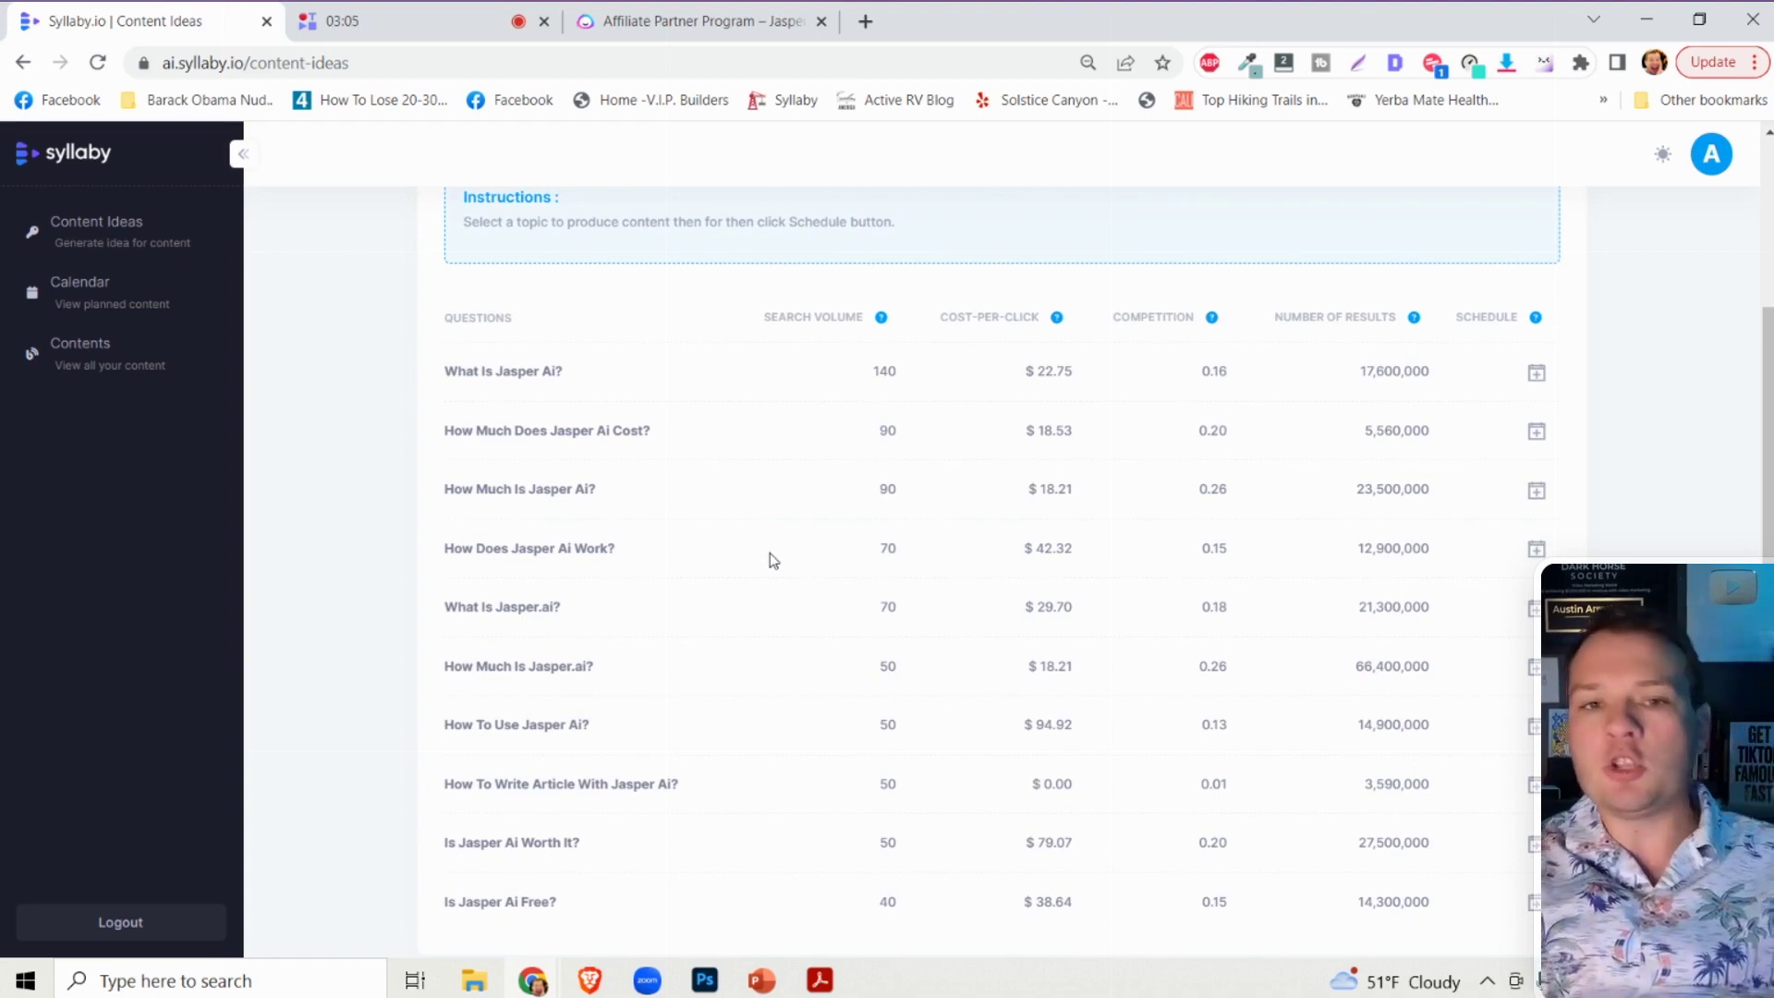
pyautogui.scroll(-1, 770, 555)
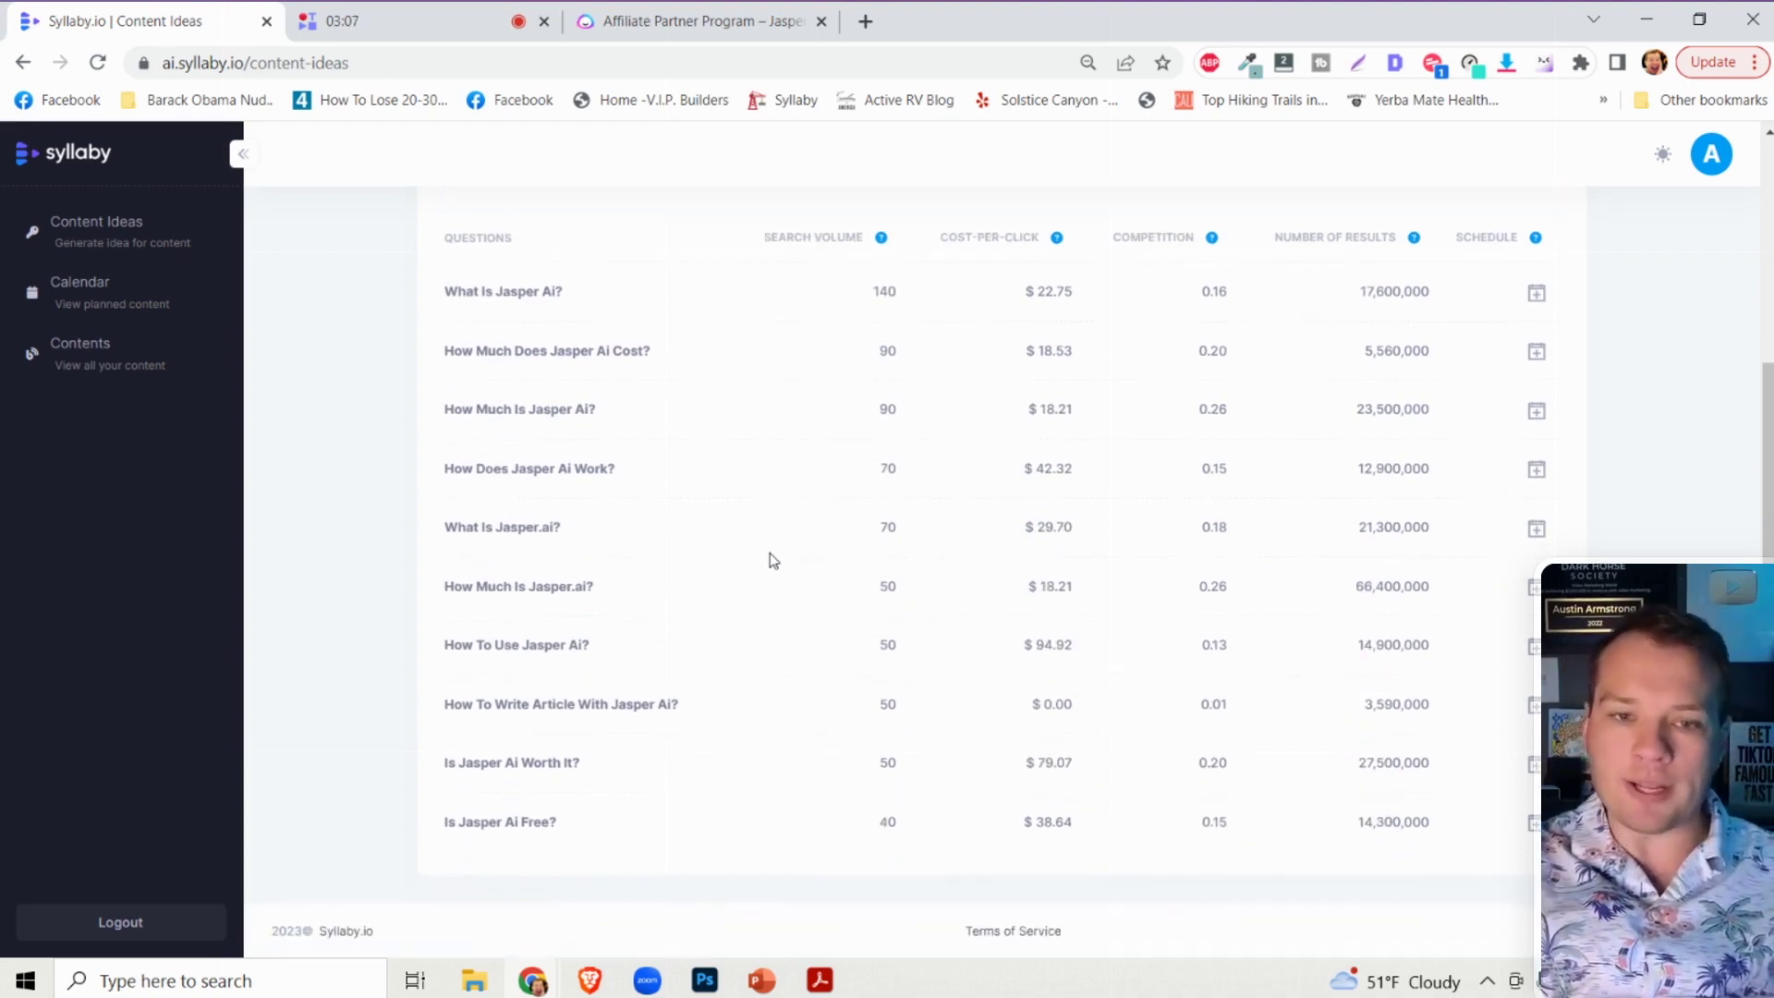
pyautogui.scroll(1, 770, 552)
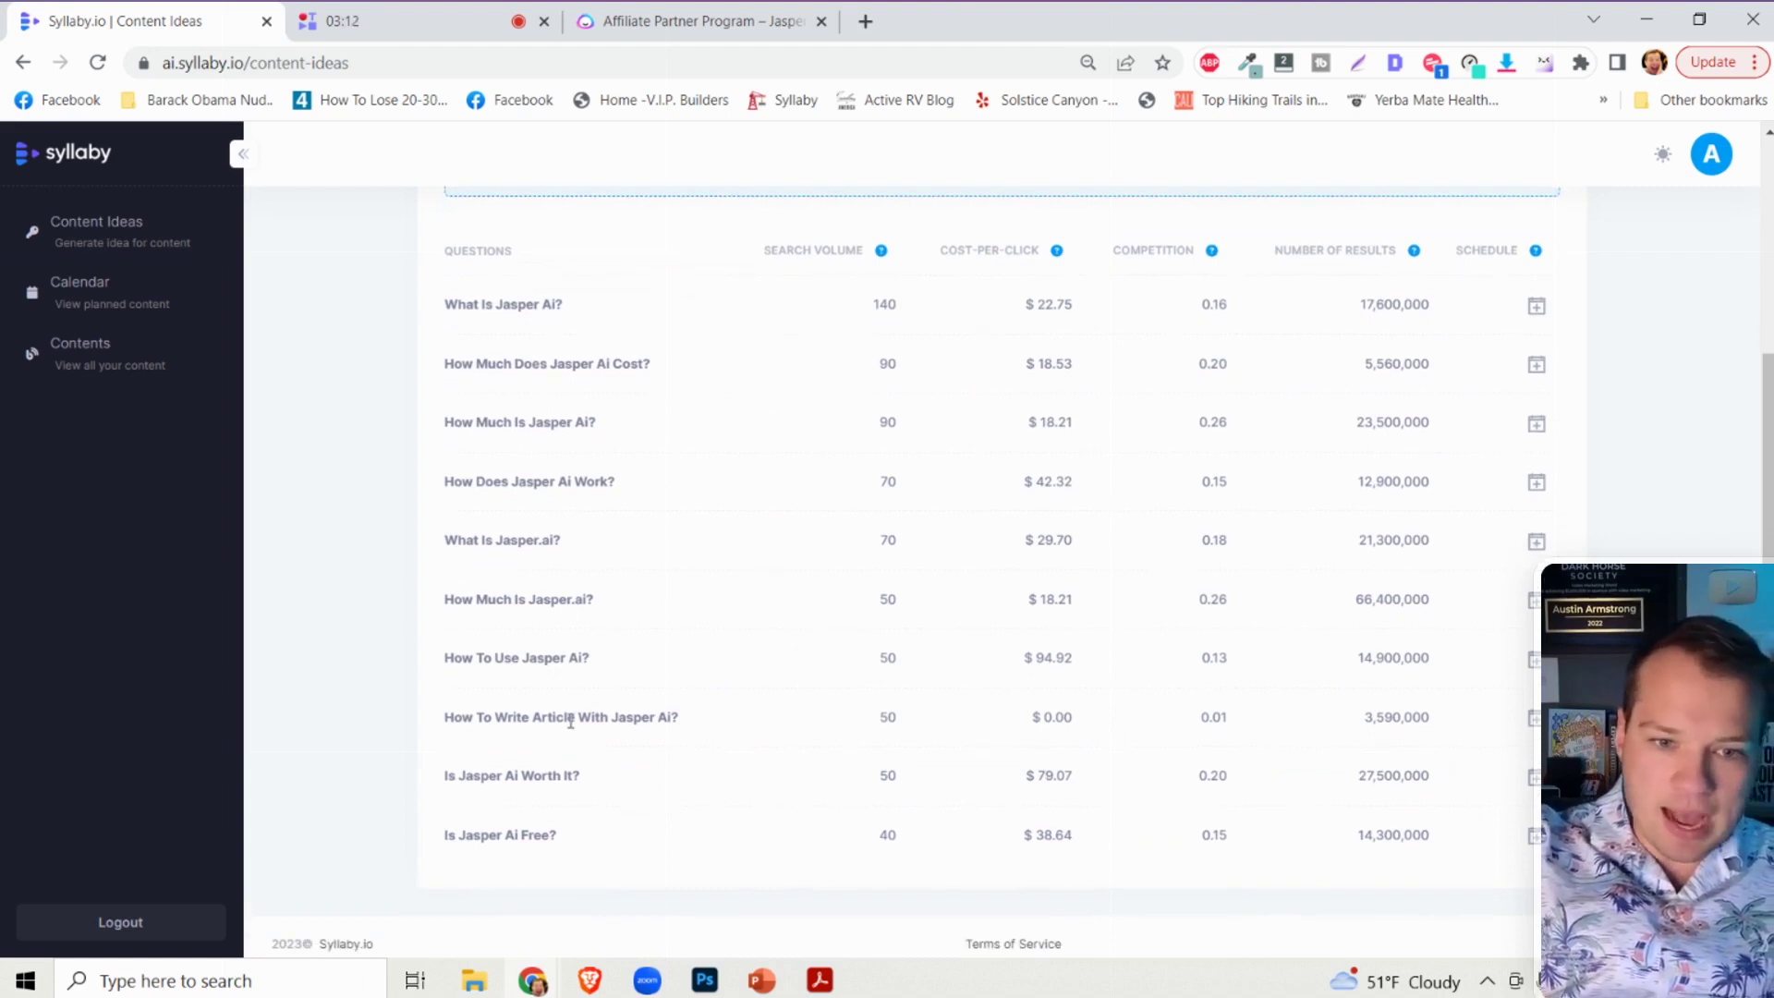
pyautogui.click(1526, 715)
# Save the question to the calendar, generate an AI outline, then a video script from it.
pyautogui.click(1011, 623)
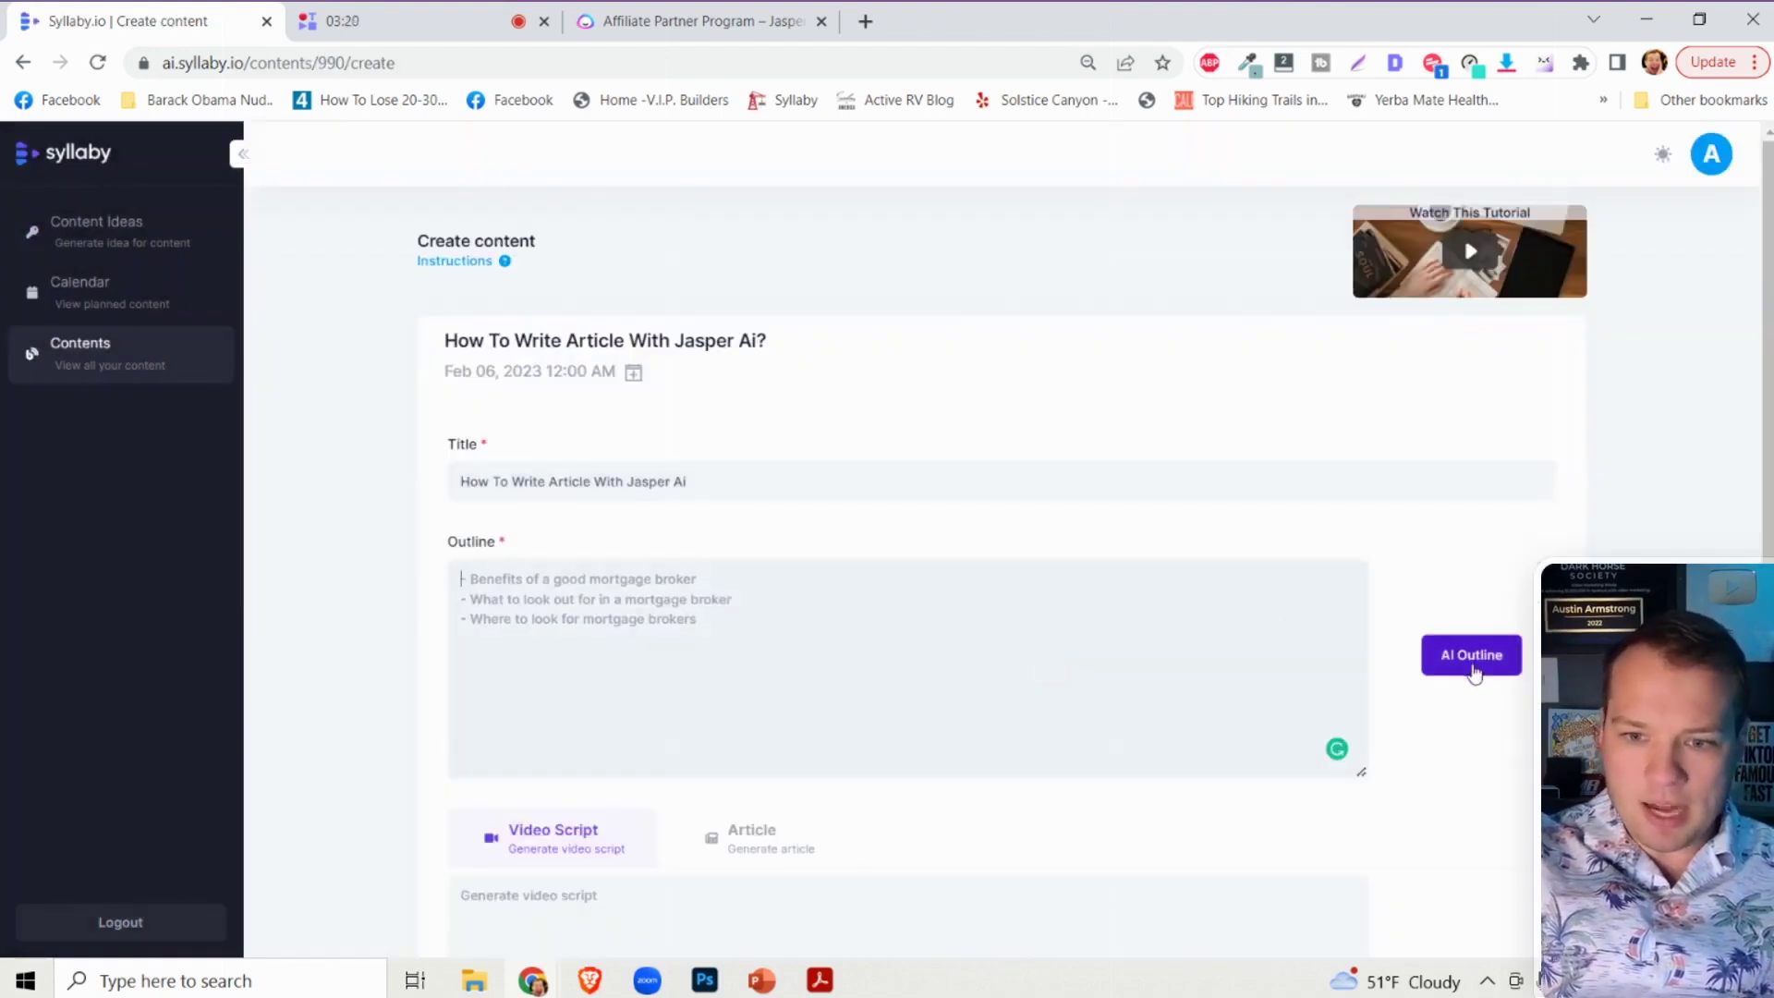
pyautogui.click(1473, 656)
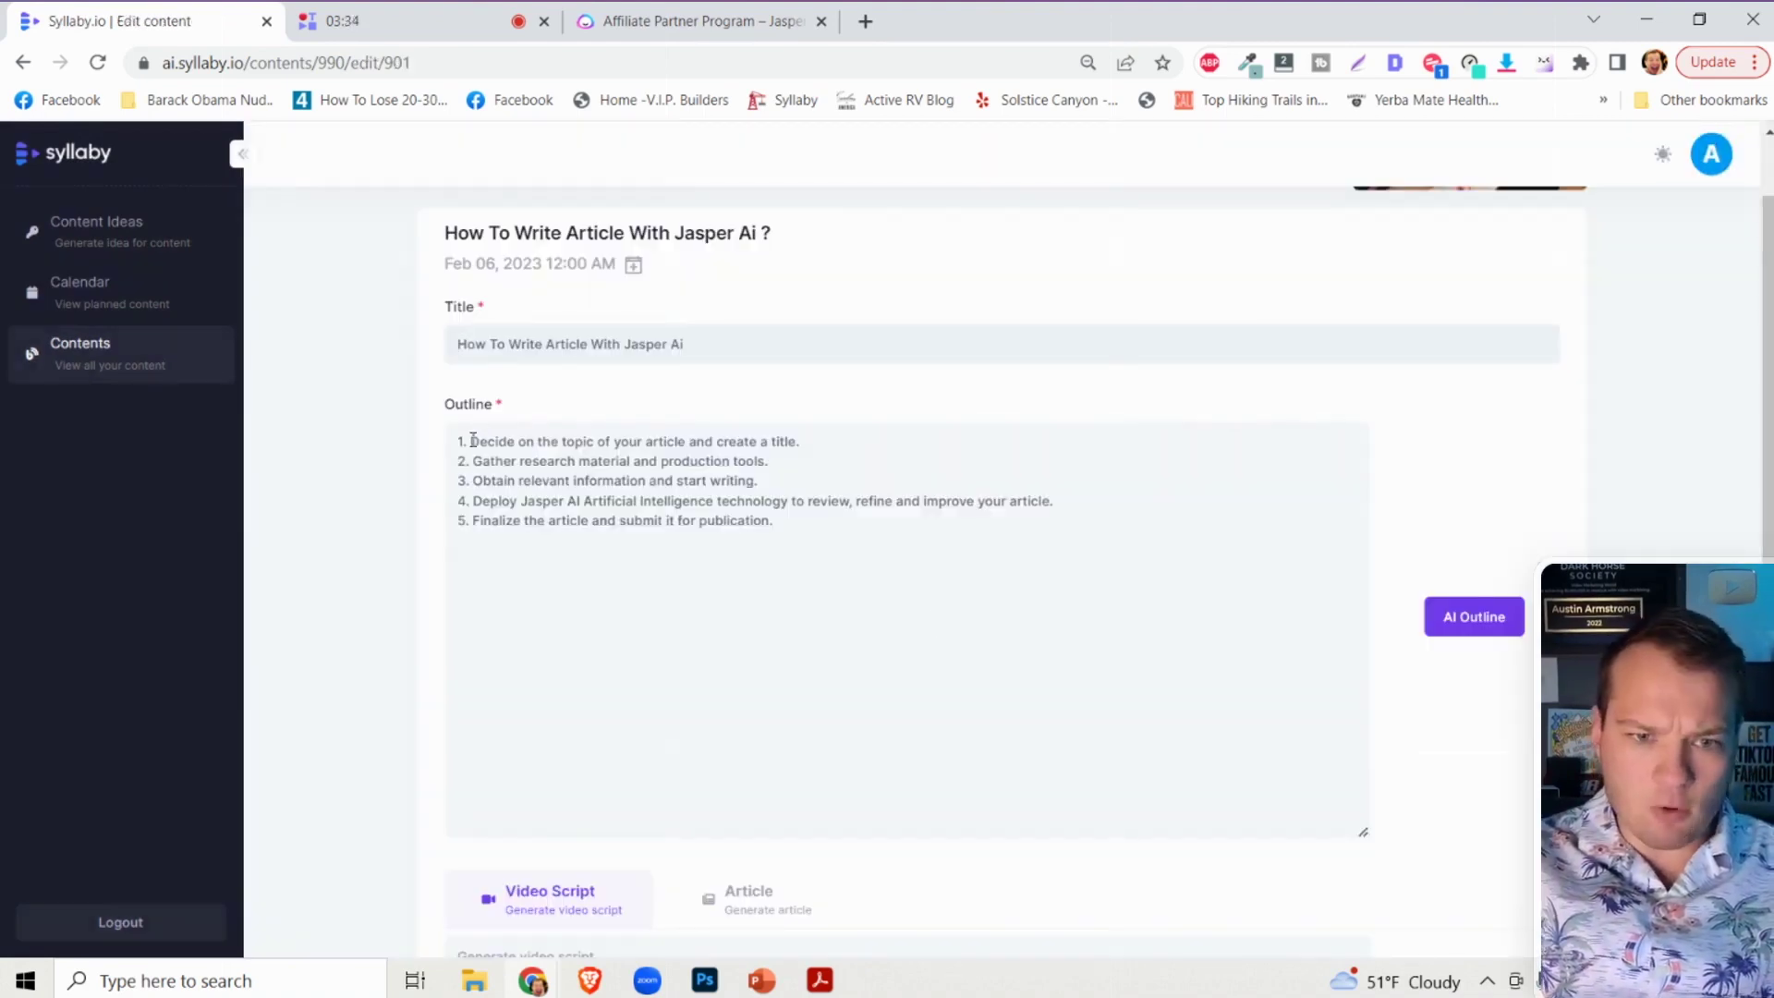
pyautogui.scroll(-5, 903, 626)
pyautogui.click(1482, 615)
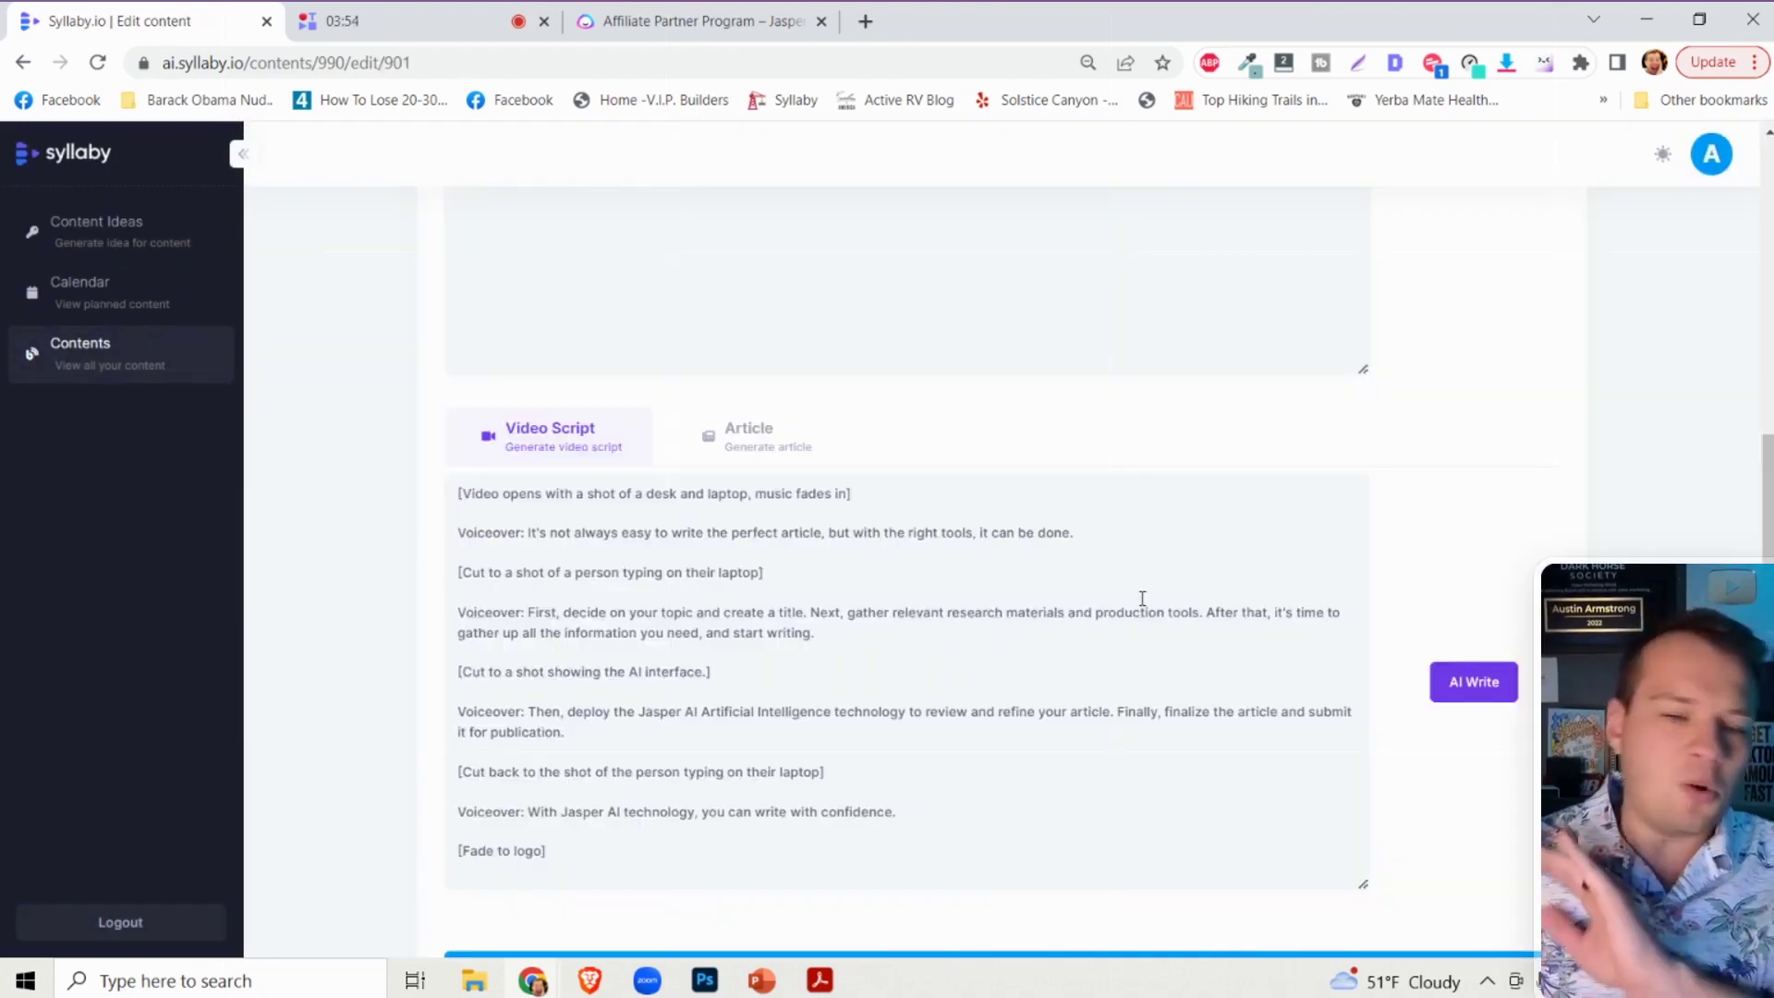
# Read through the generated video script, highlighting its opening scene and first voiceover lines.
pyautogui.scroll(-1, 1142, 593)
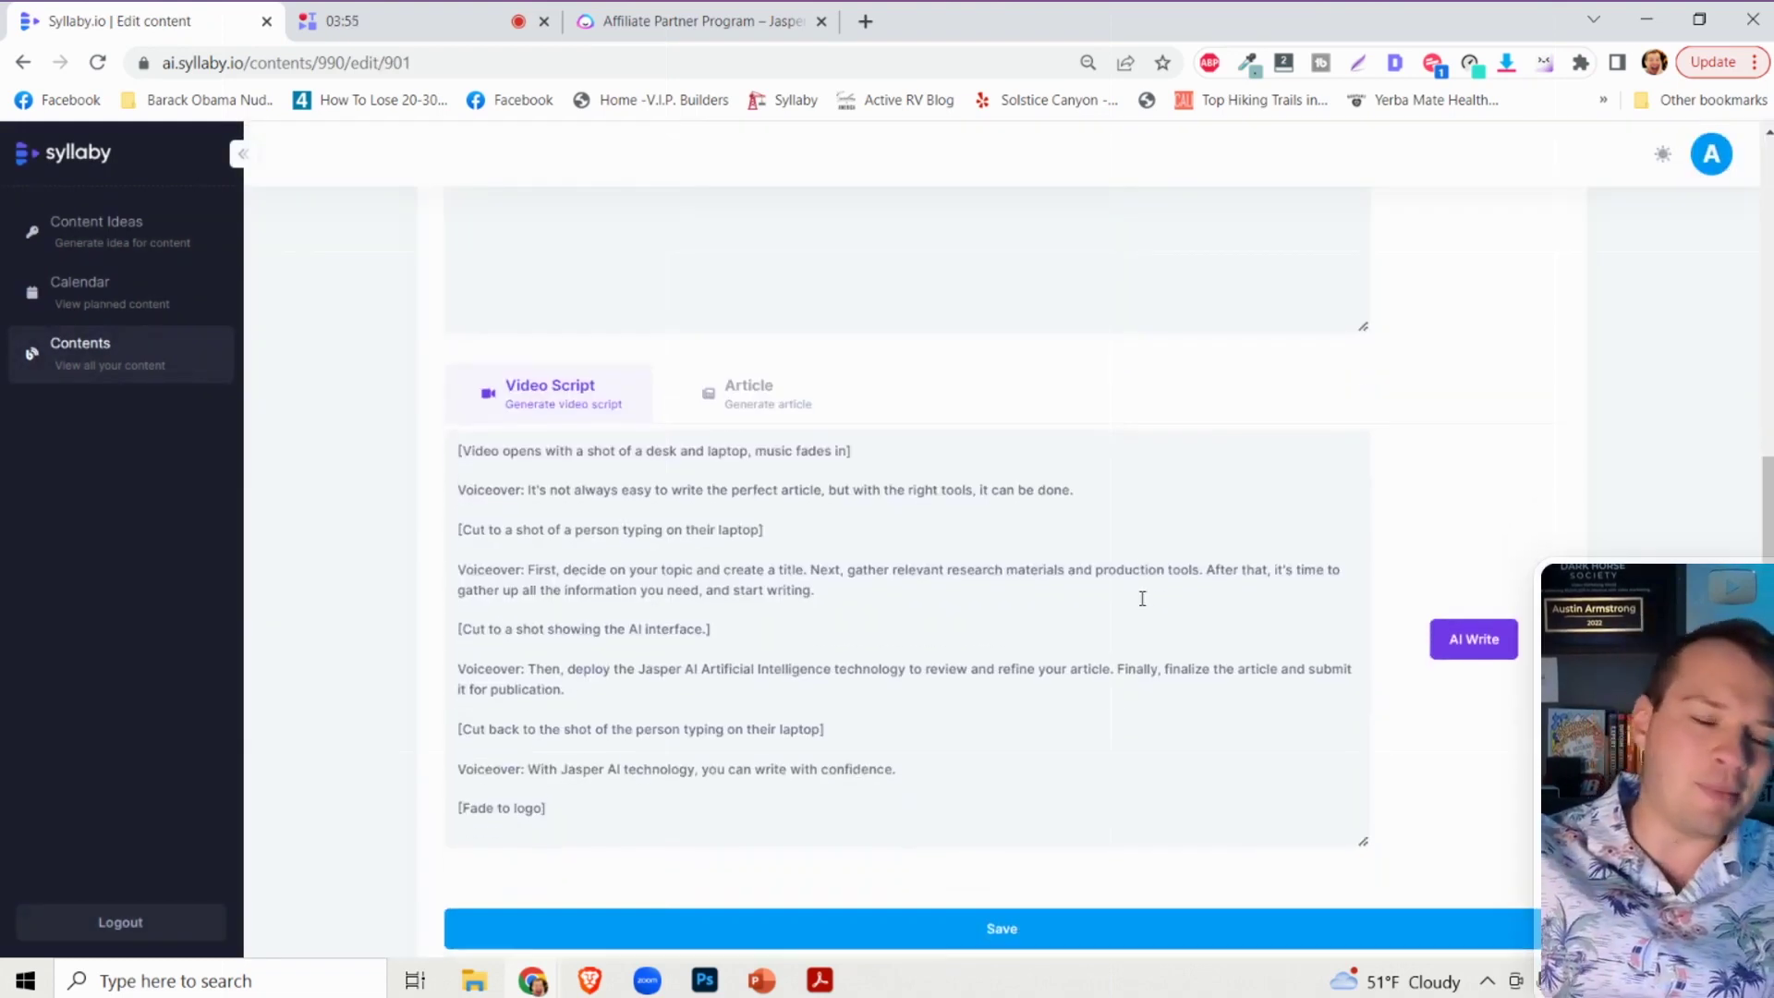
pyautogui.scroll(-1, 1143, 598)
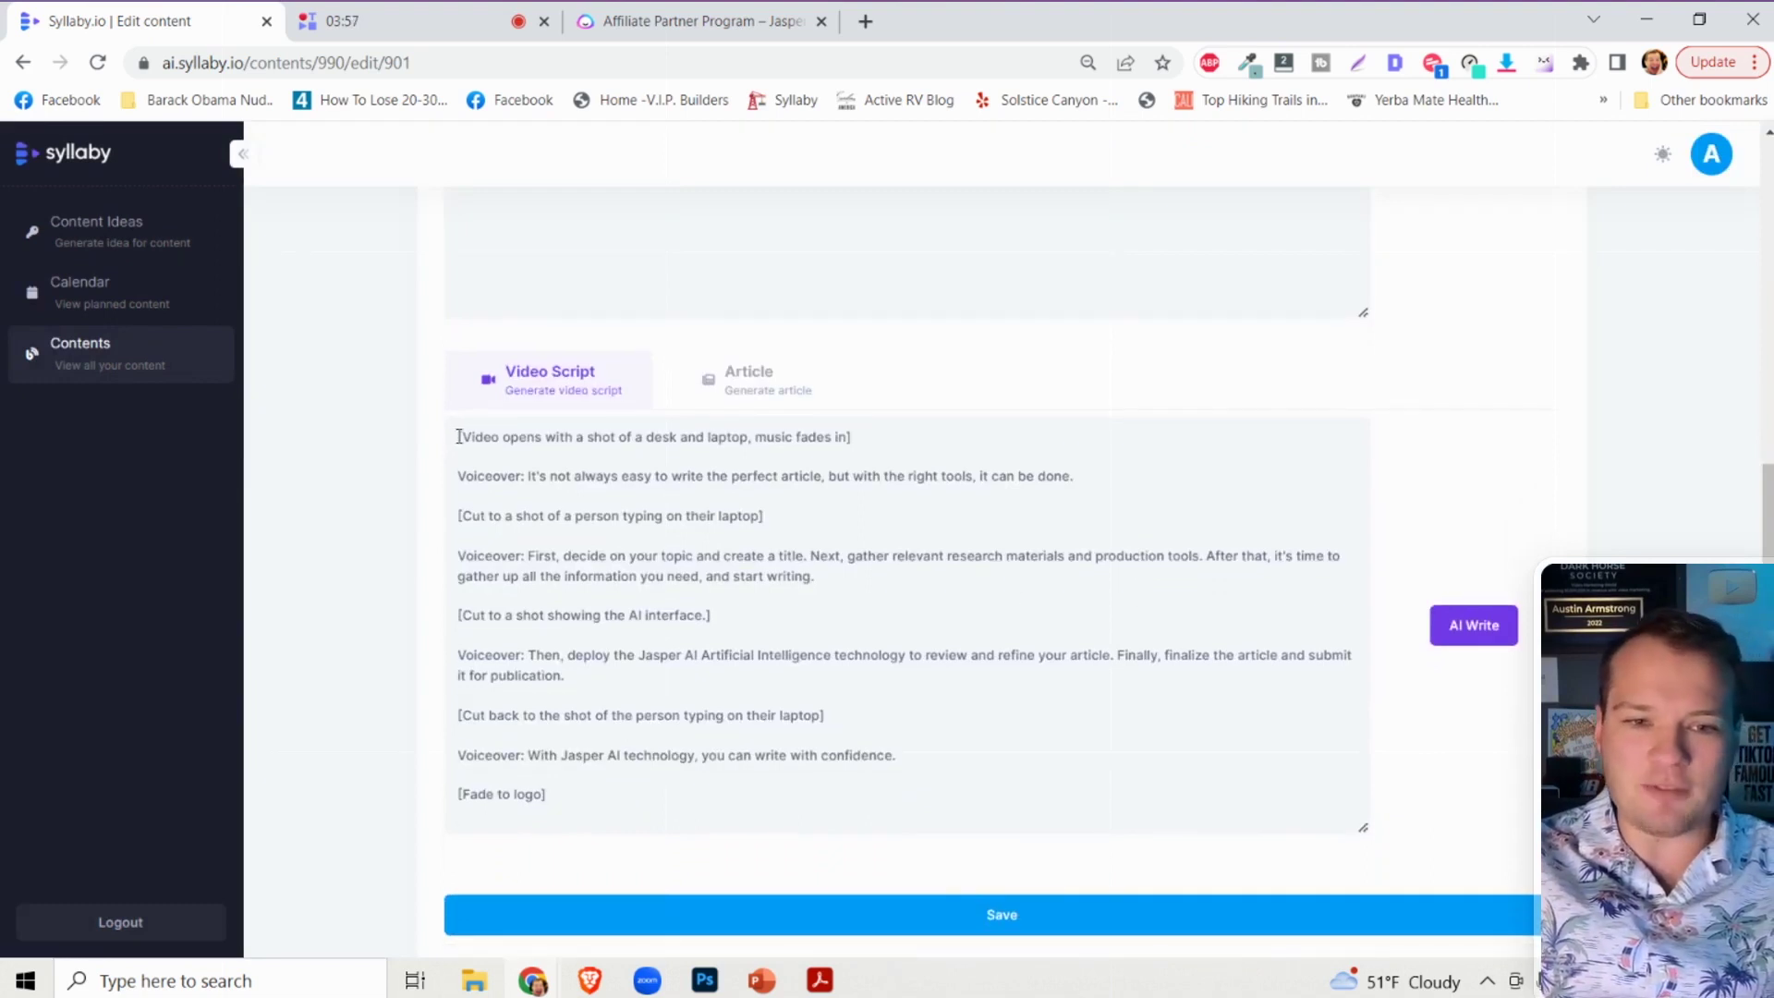
pyautogui.moveTo(459, 436); pyautogui.dragTo(934, 419)
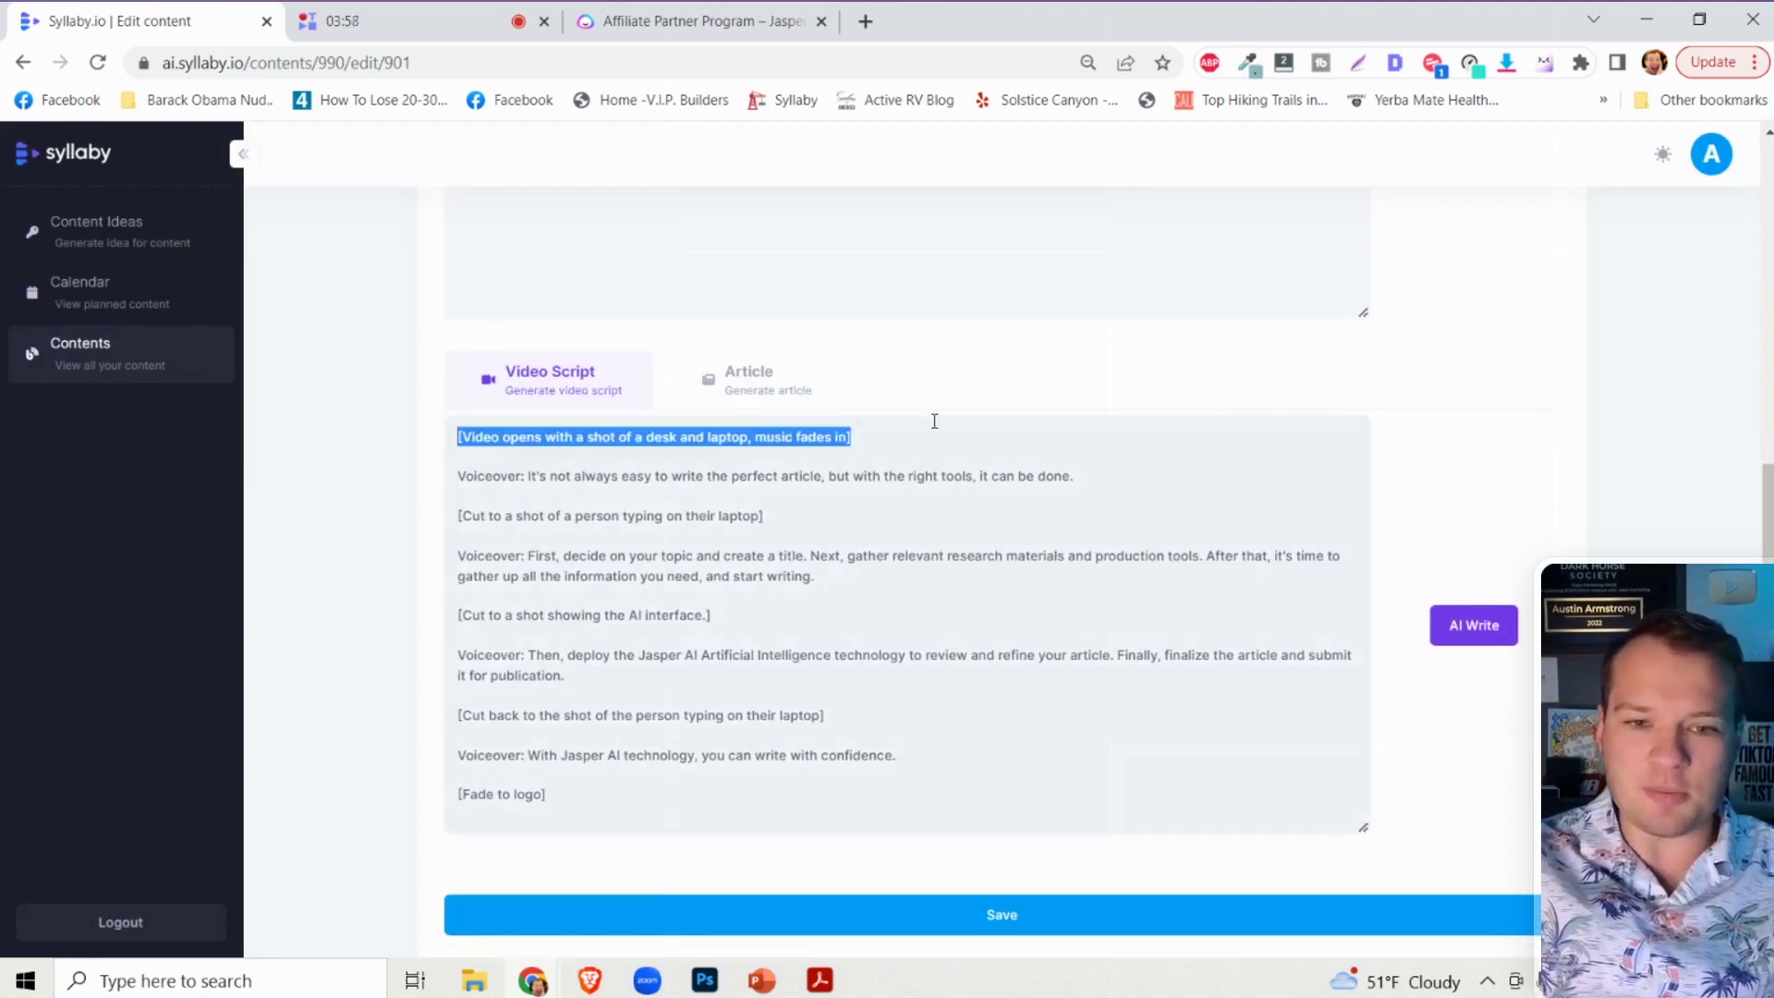
pyautogui.scroll(-1, 945, 601)
pyautogui.click(945, 607)
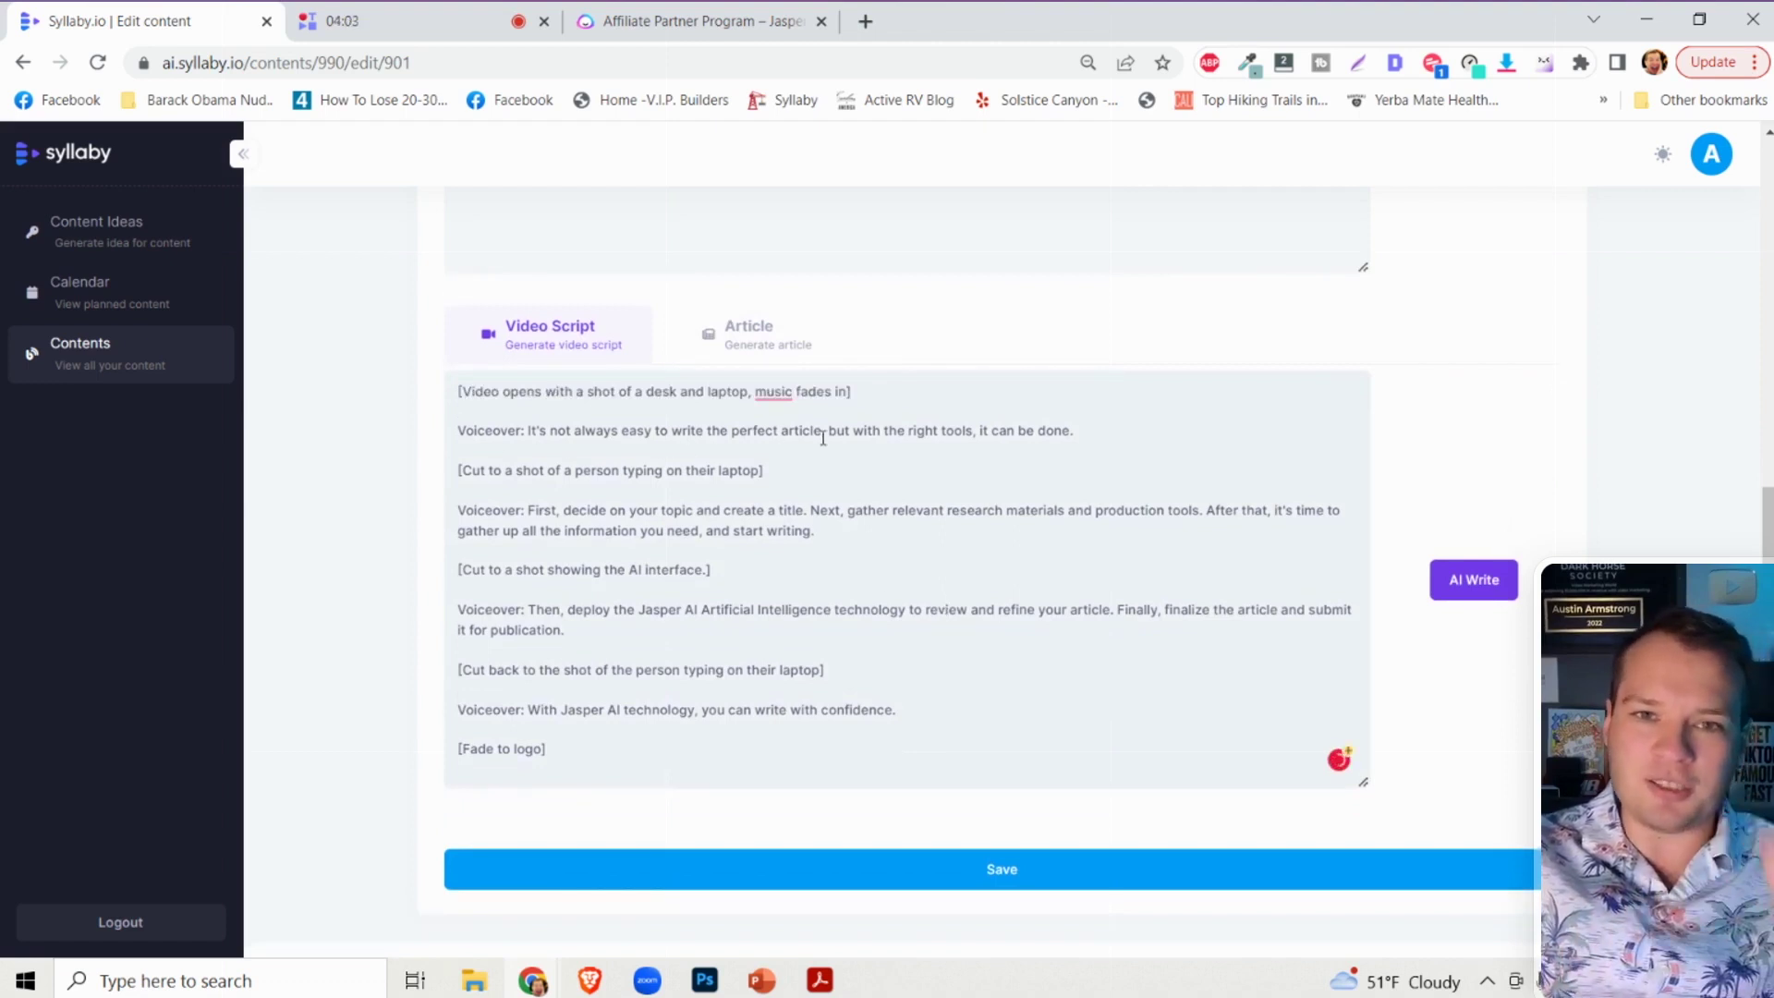
pyautogui.tripleClick(770, 430)
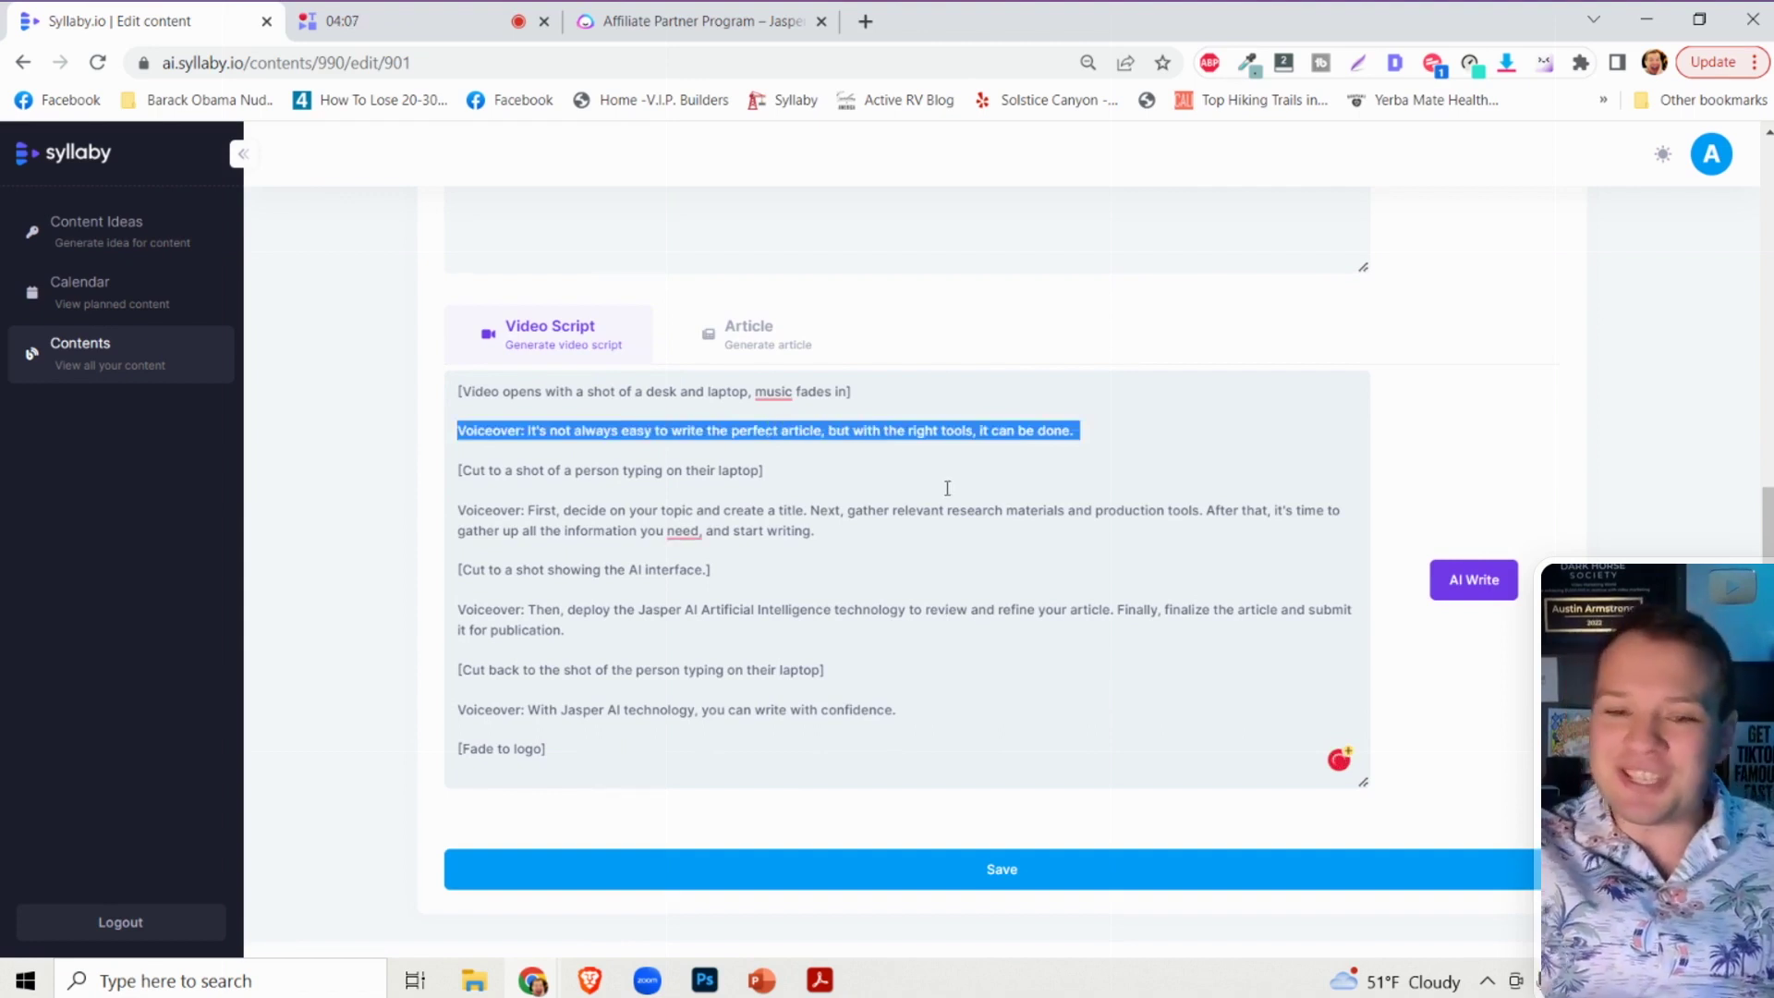
pyautogui.click(947, 488)
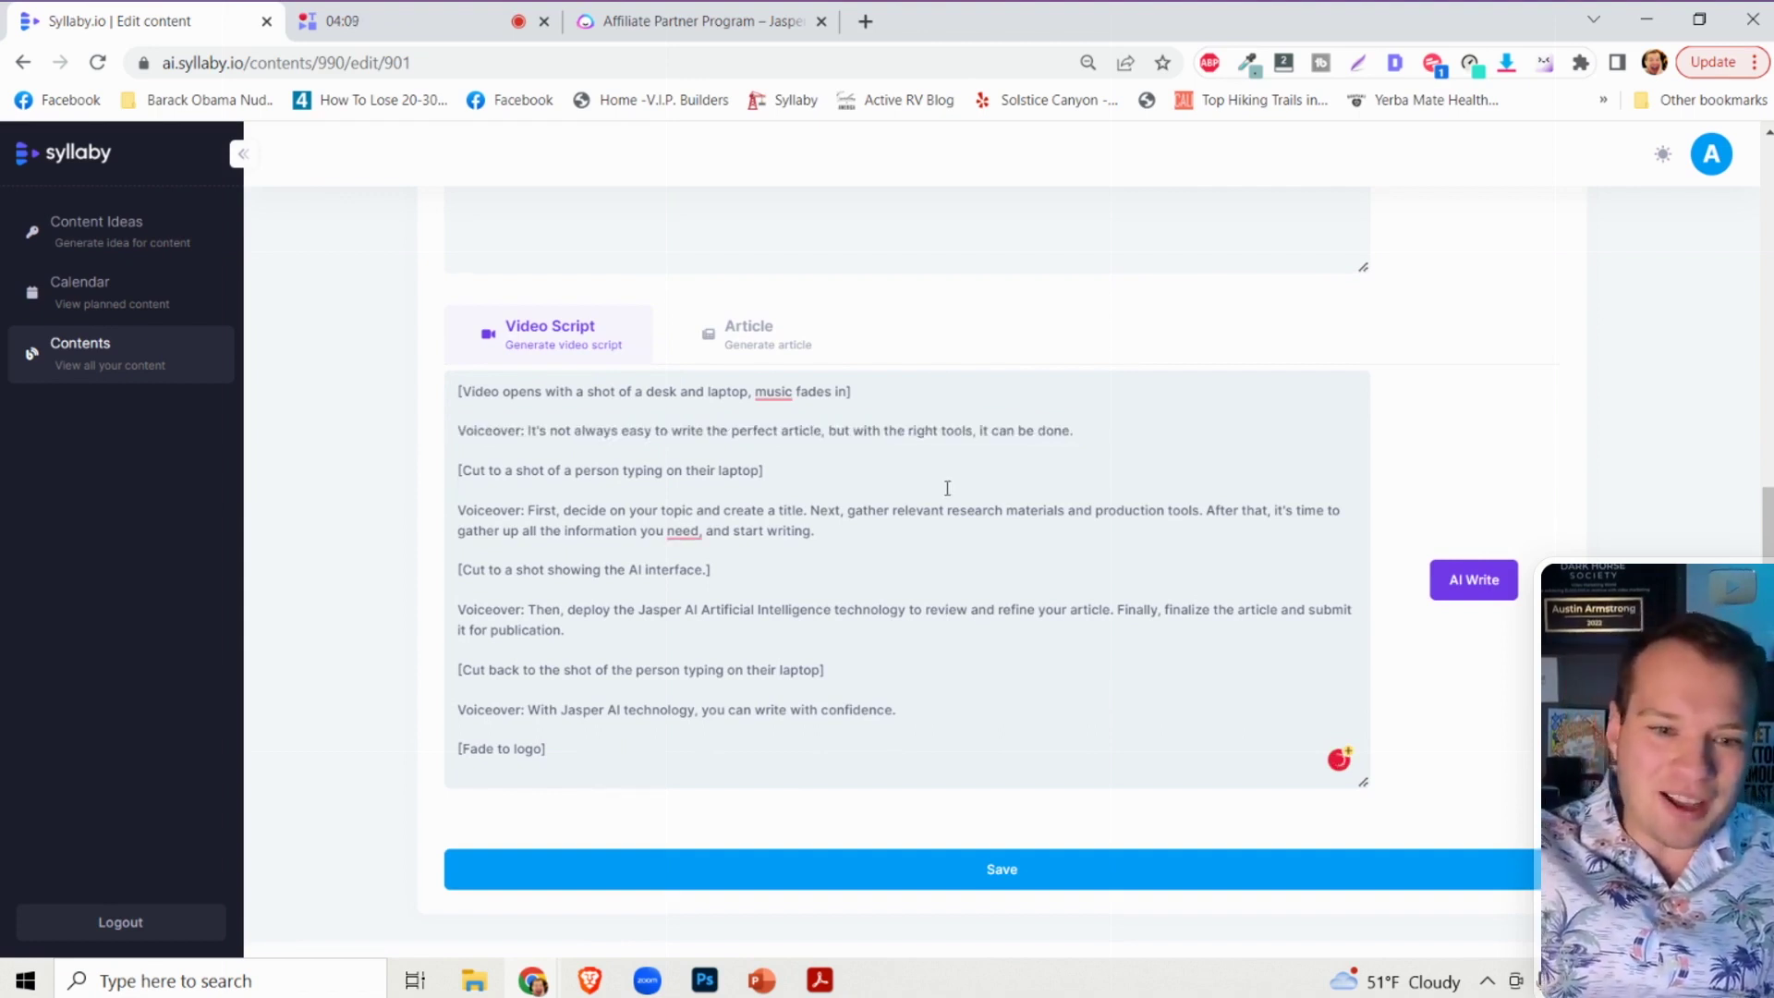
pyautogui.scroll(-1, 947, 488)
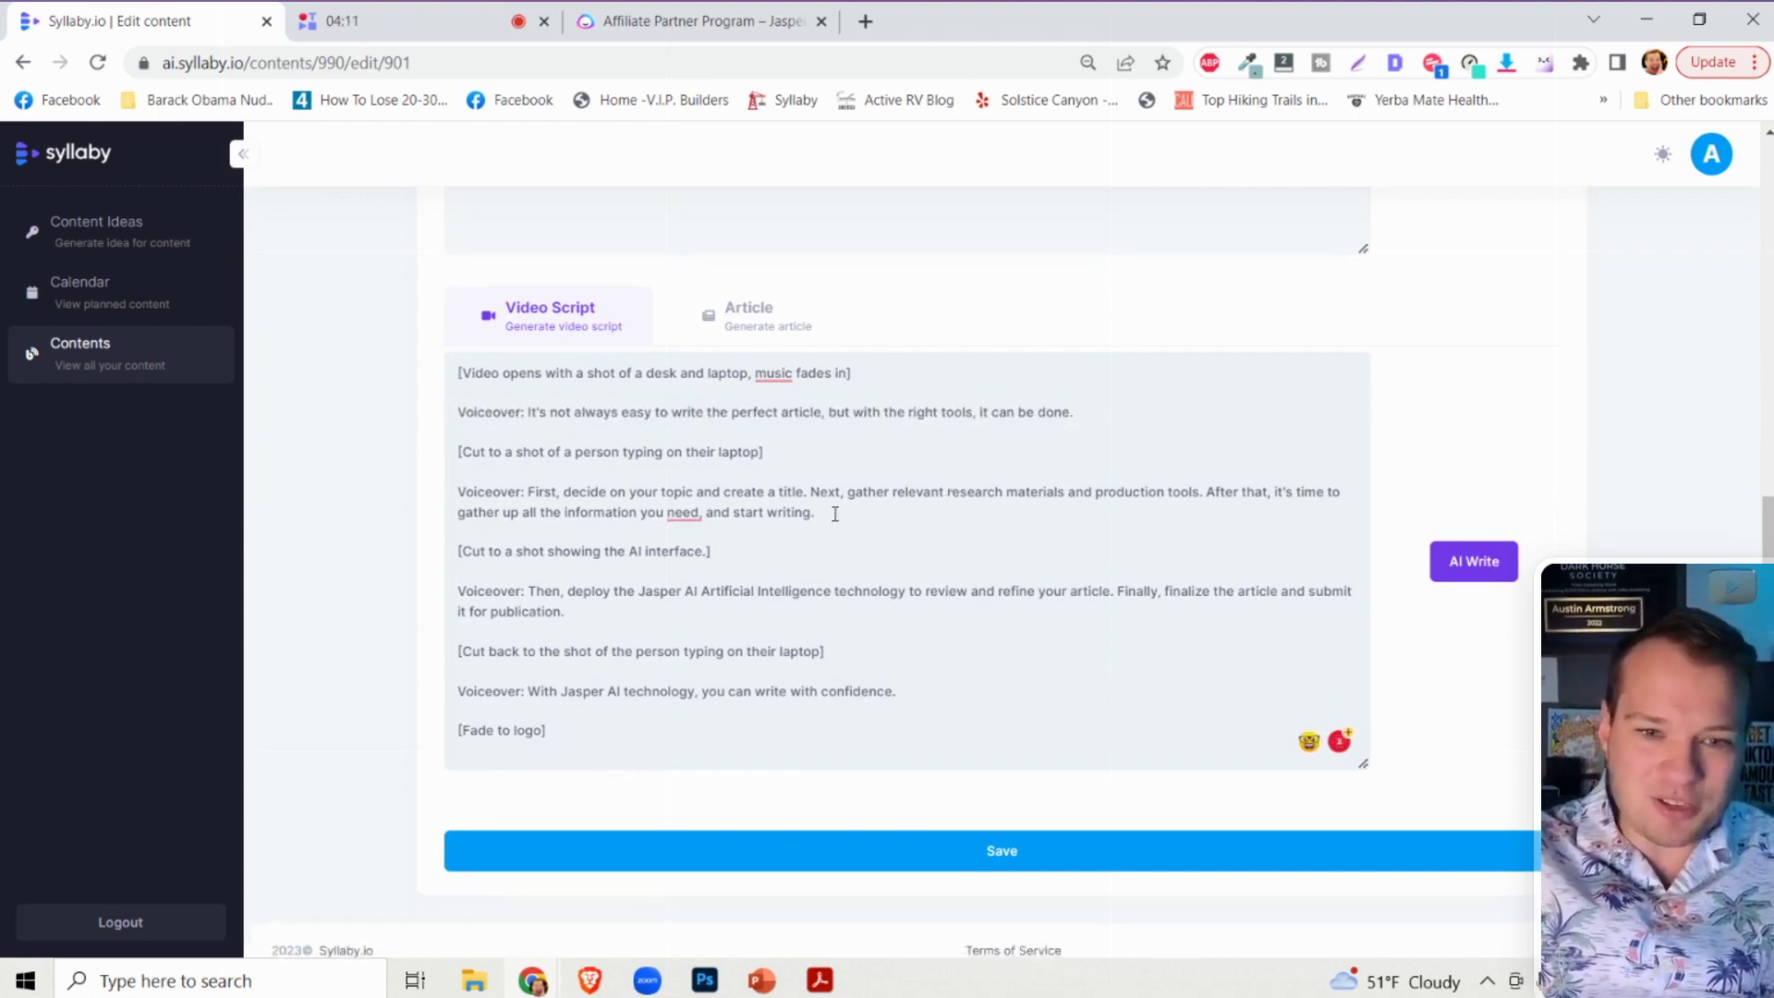
pyautogui.scroll(-1, 835, 513)
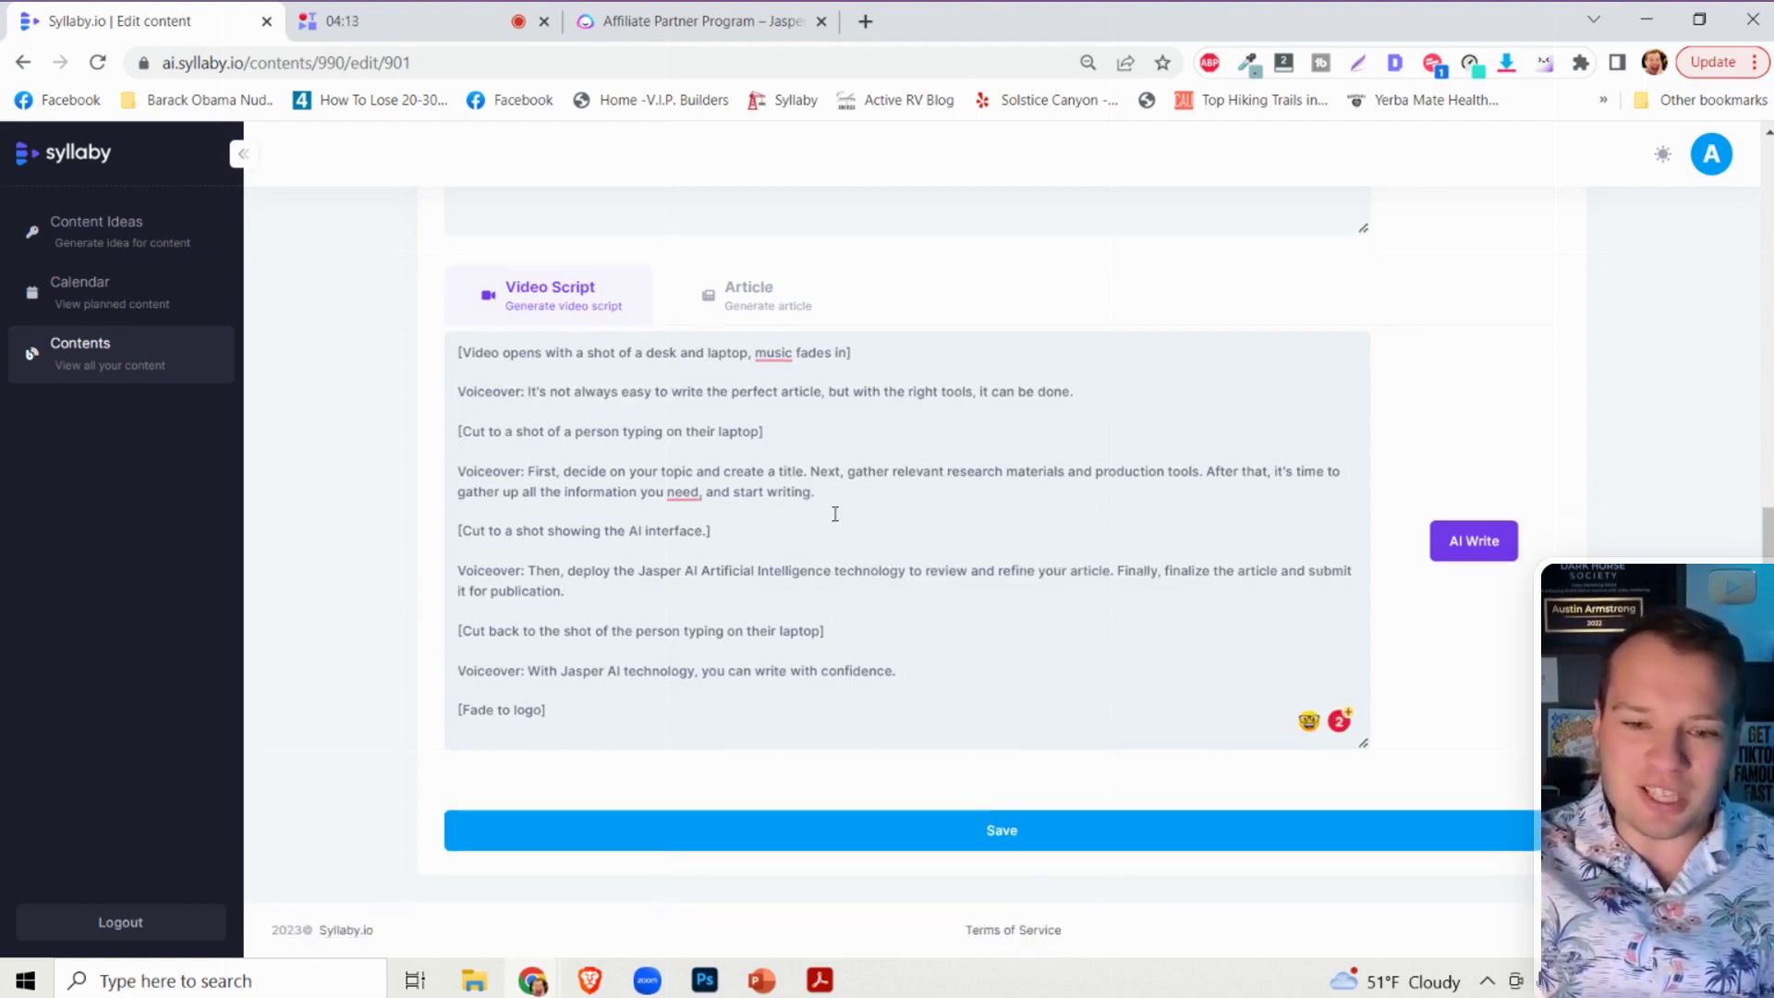
# Save the finished video script and log in to the Jasper partner dashboard.
pyautogui.click(1027, 831)
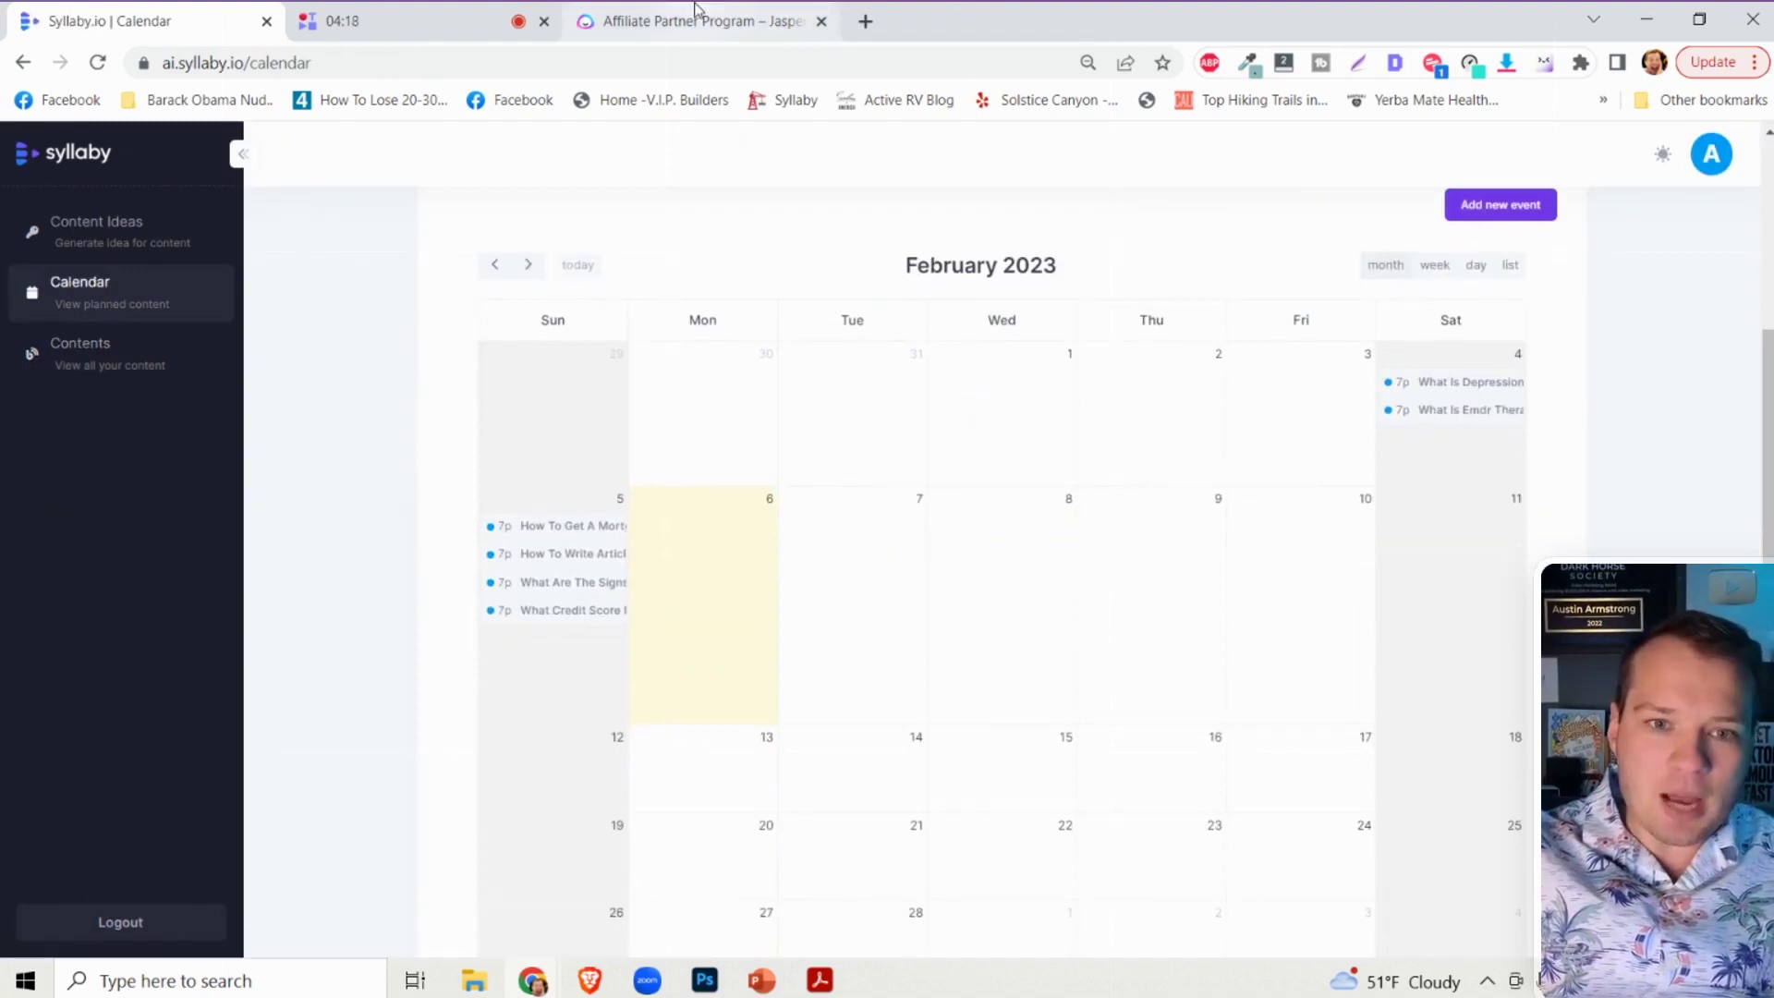
pyautogui.click(683, 20)
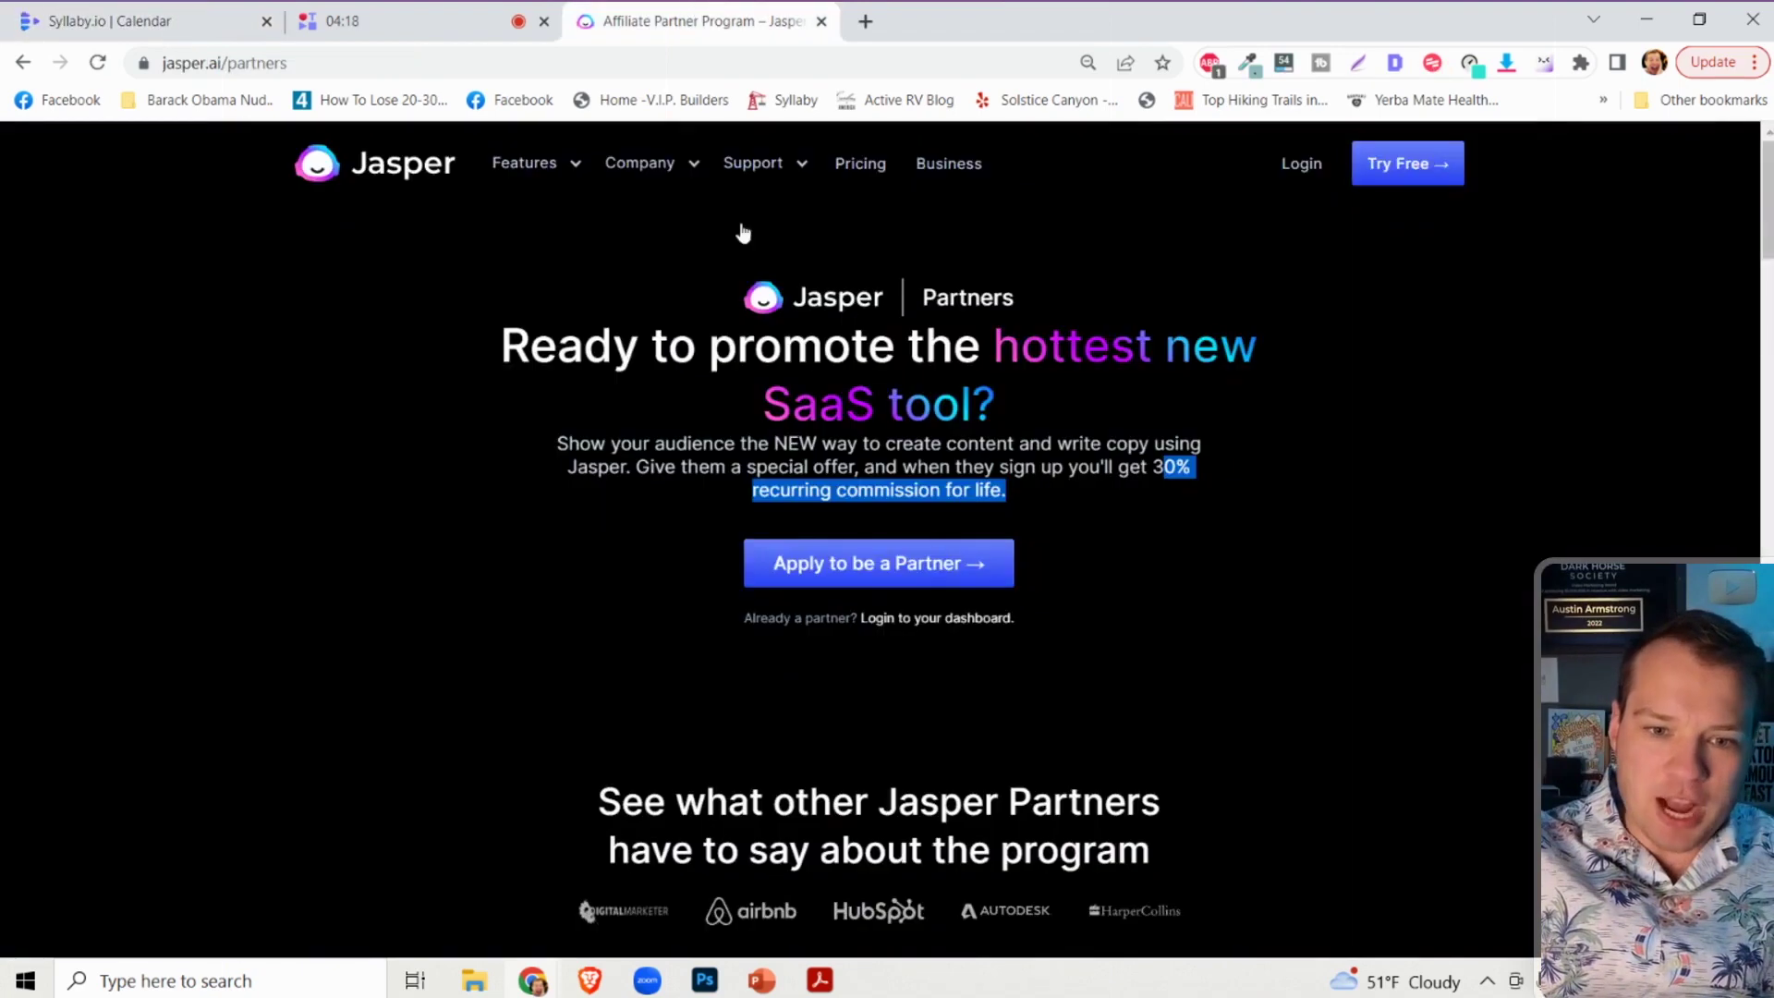
pyautogui.scroll(-2, 1084, 707)
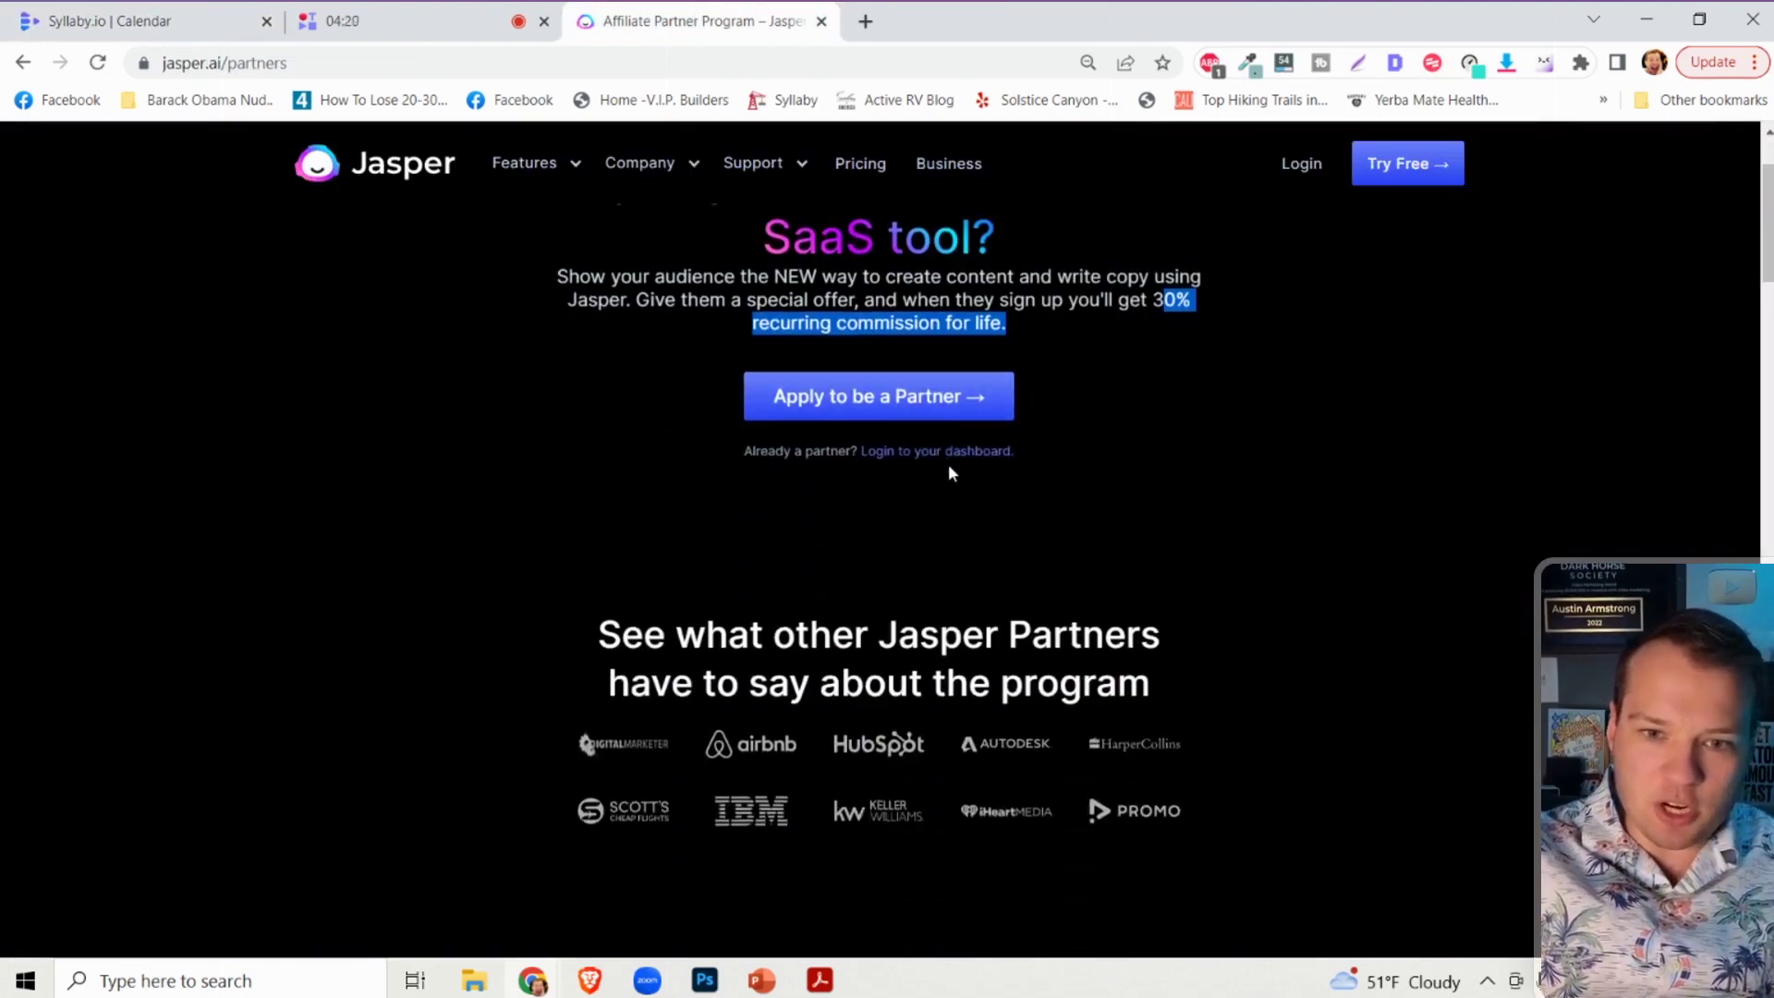
pyautogui.click(916, 453)
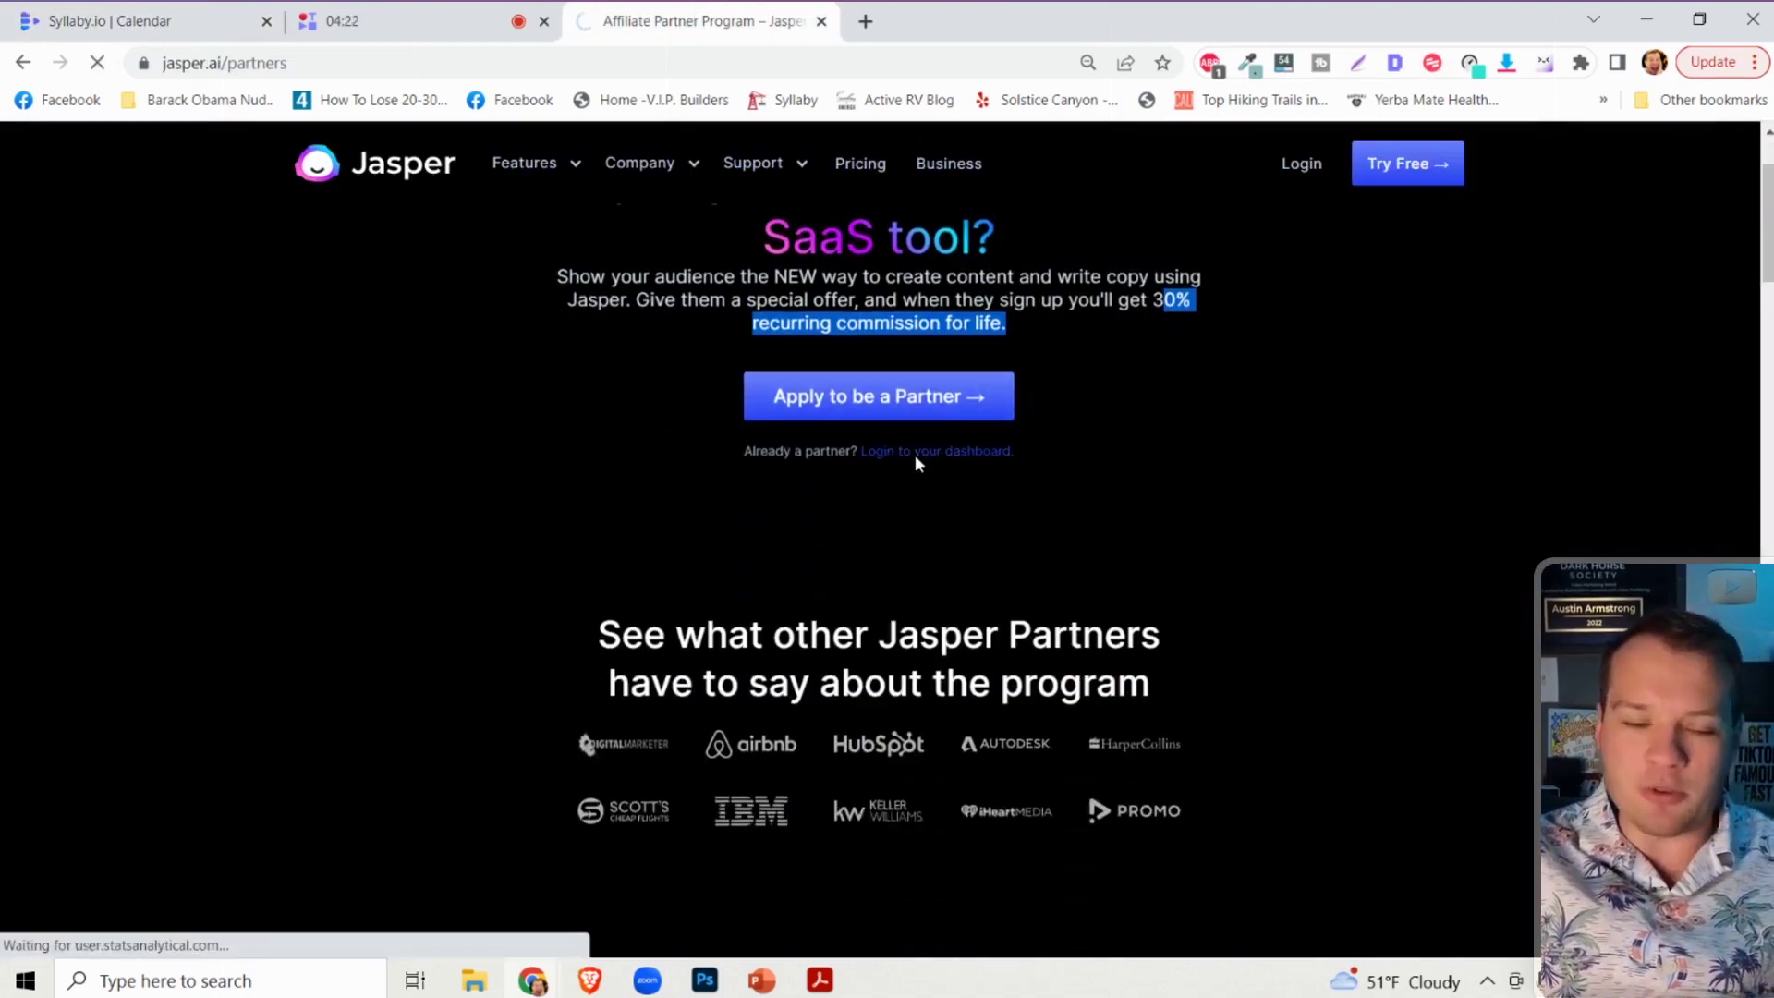
pyautogui.scroll(-2, 1197, 409)
pyautogui.scroll(2, 1199, 410)
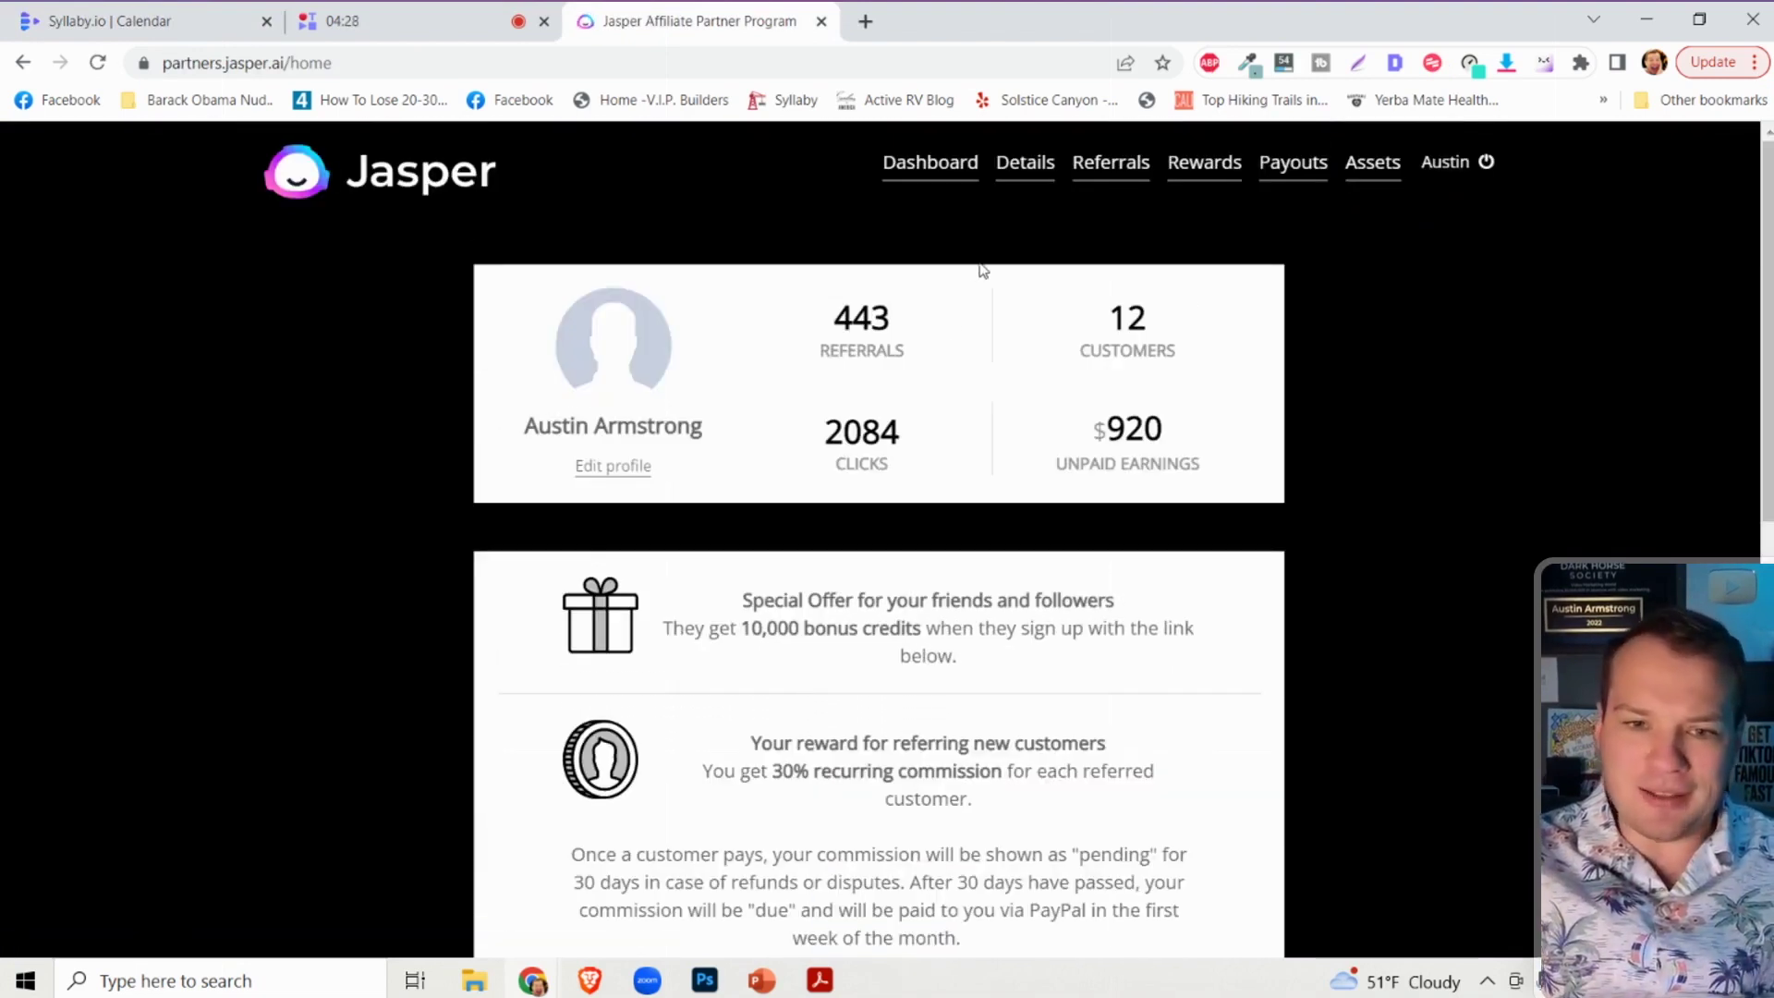
pyautogui.click(1304, 173)
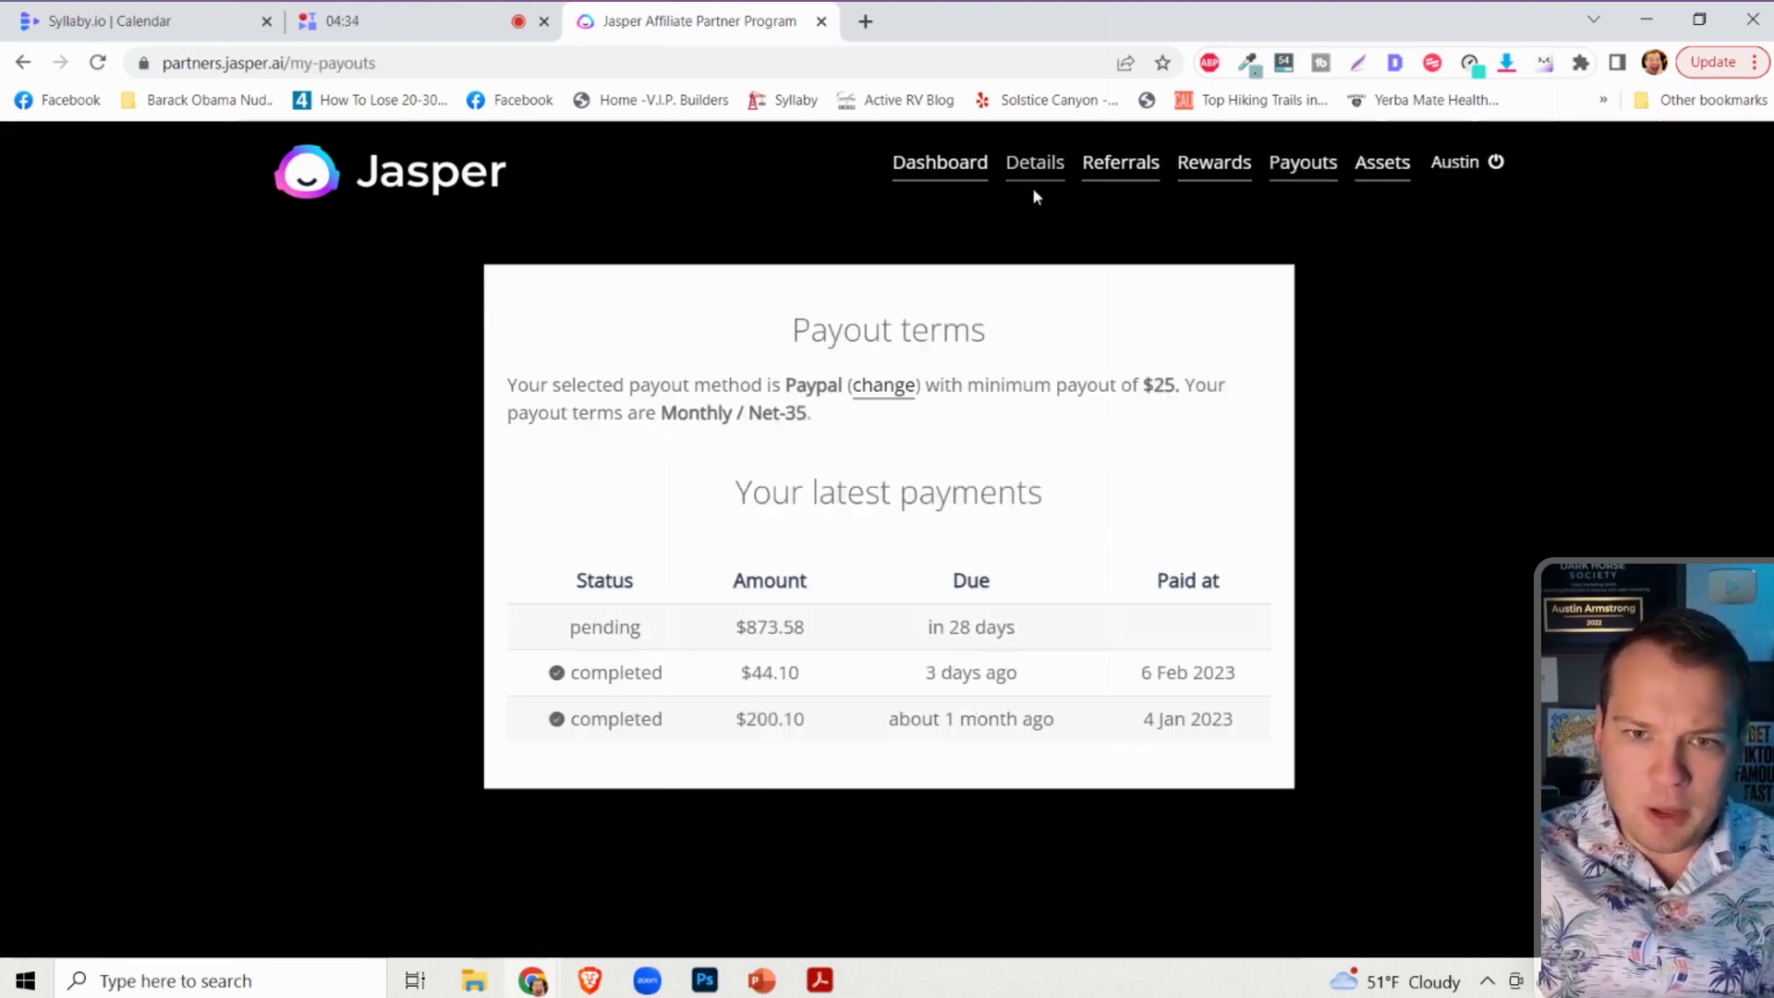
pyautogui.click(942, 166)
pyautogui.scroll(-2, 1067, 601)
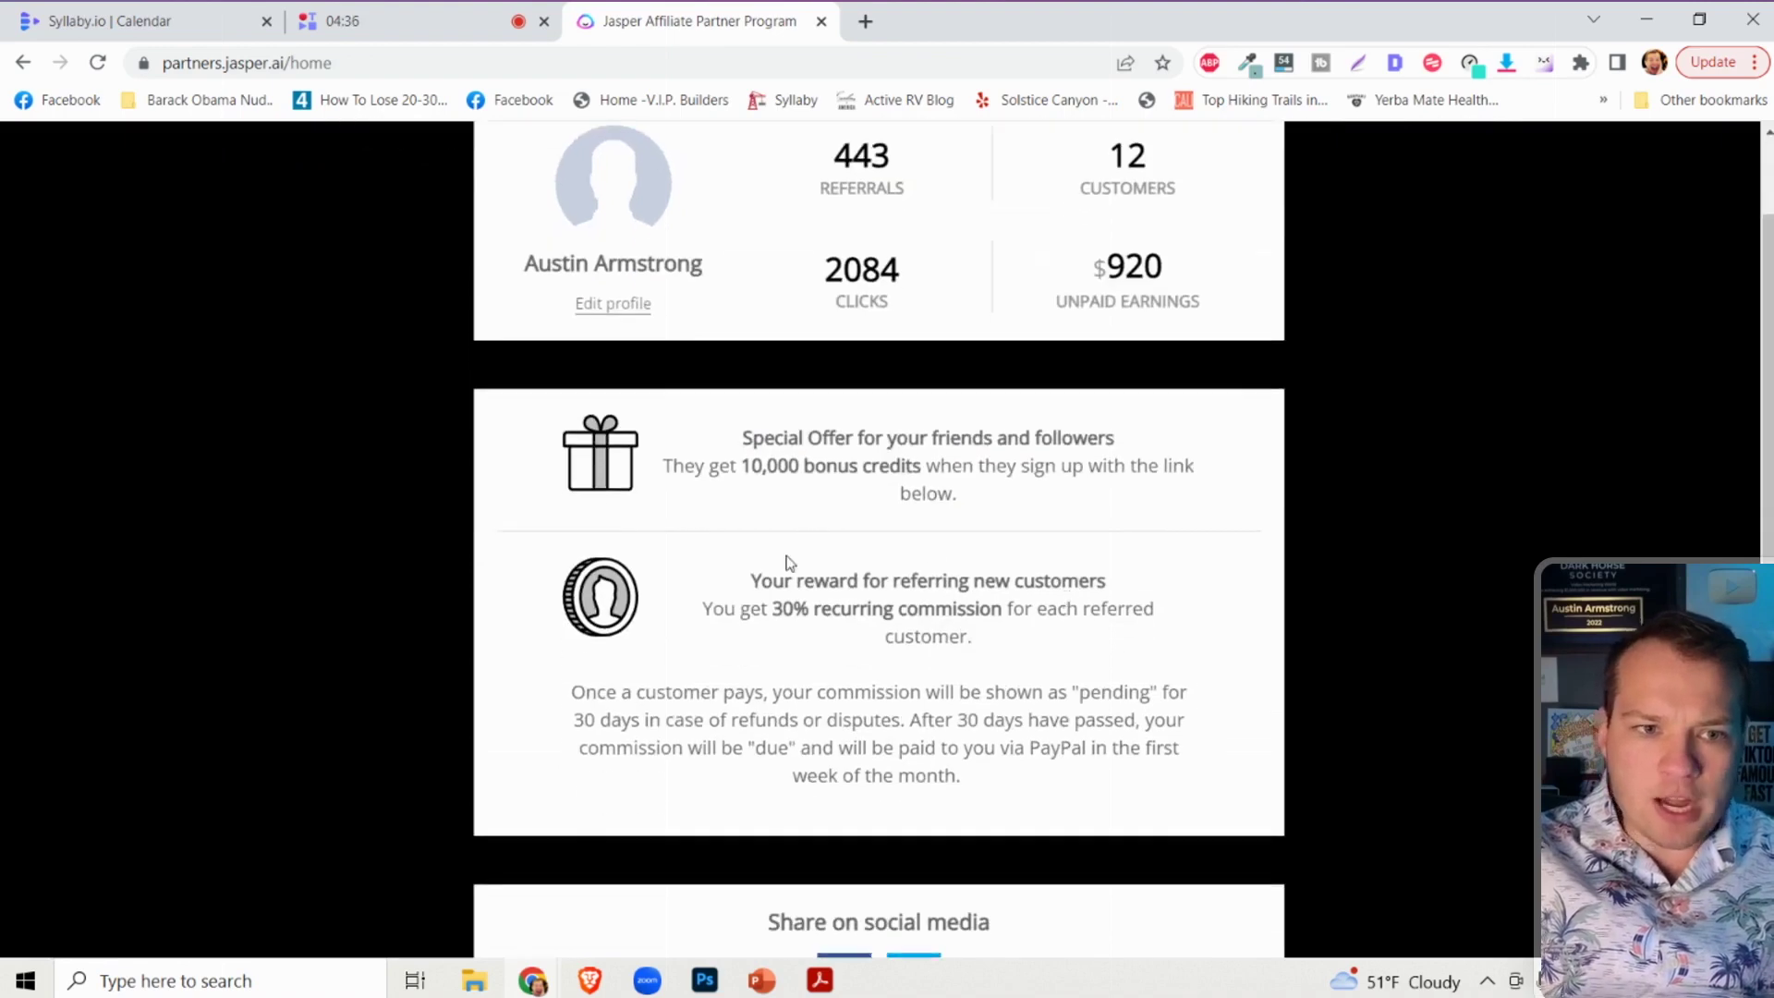
pyautogui.scroll(-5, 787, 563)
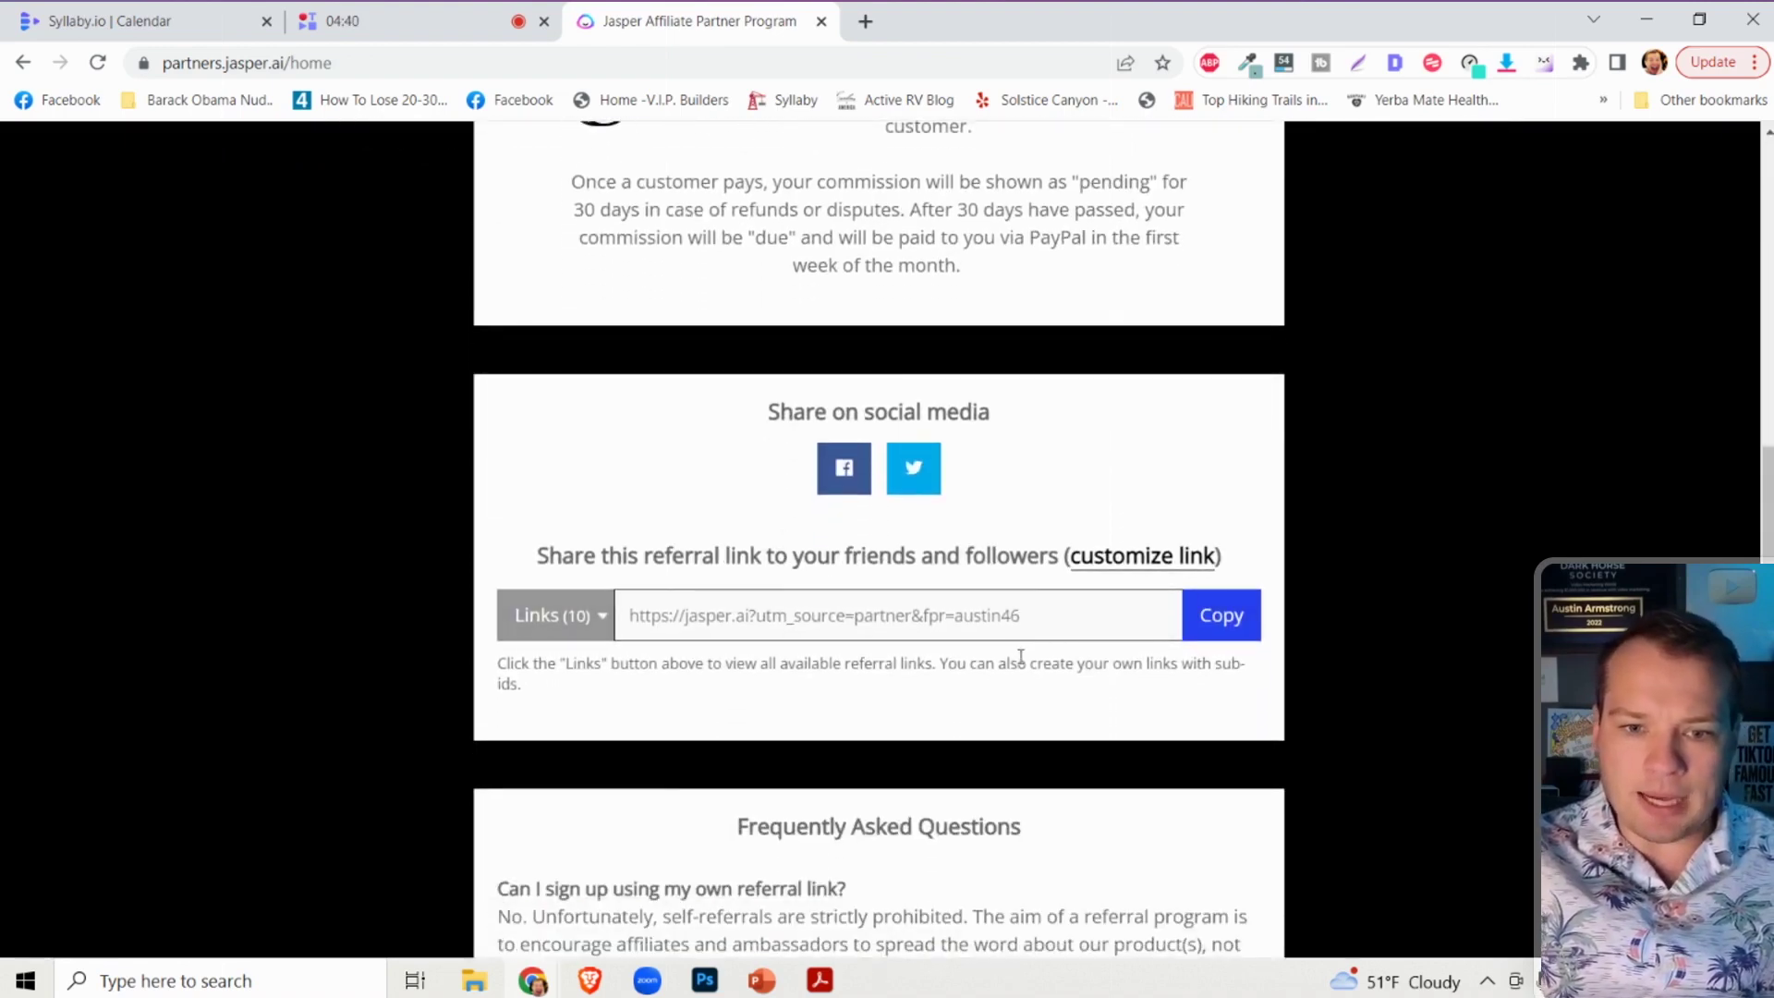
pyautogui.click(1046, 635)
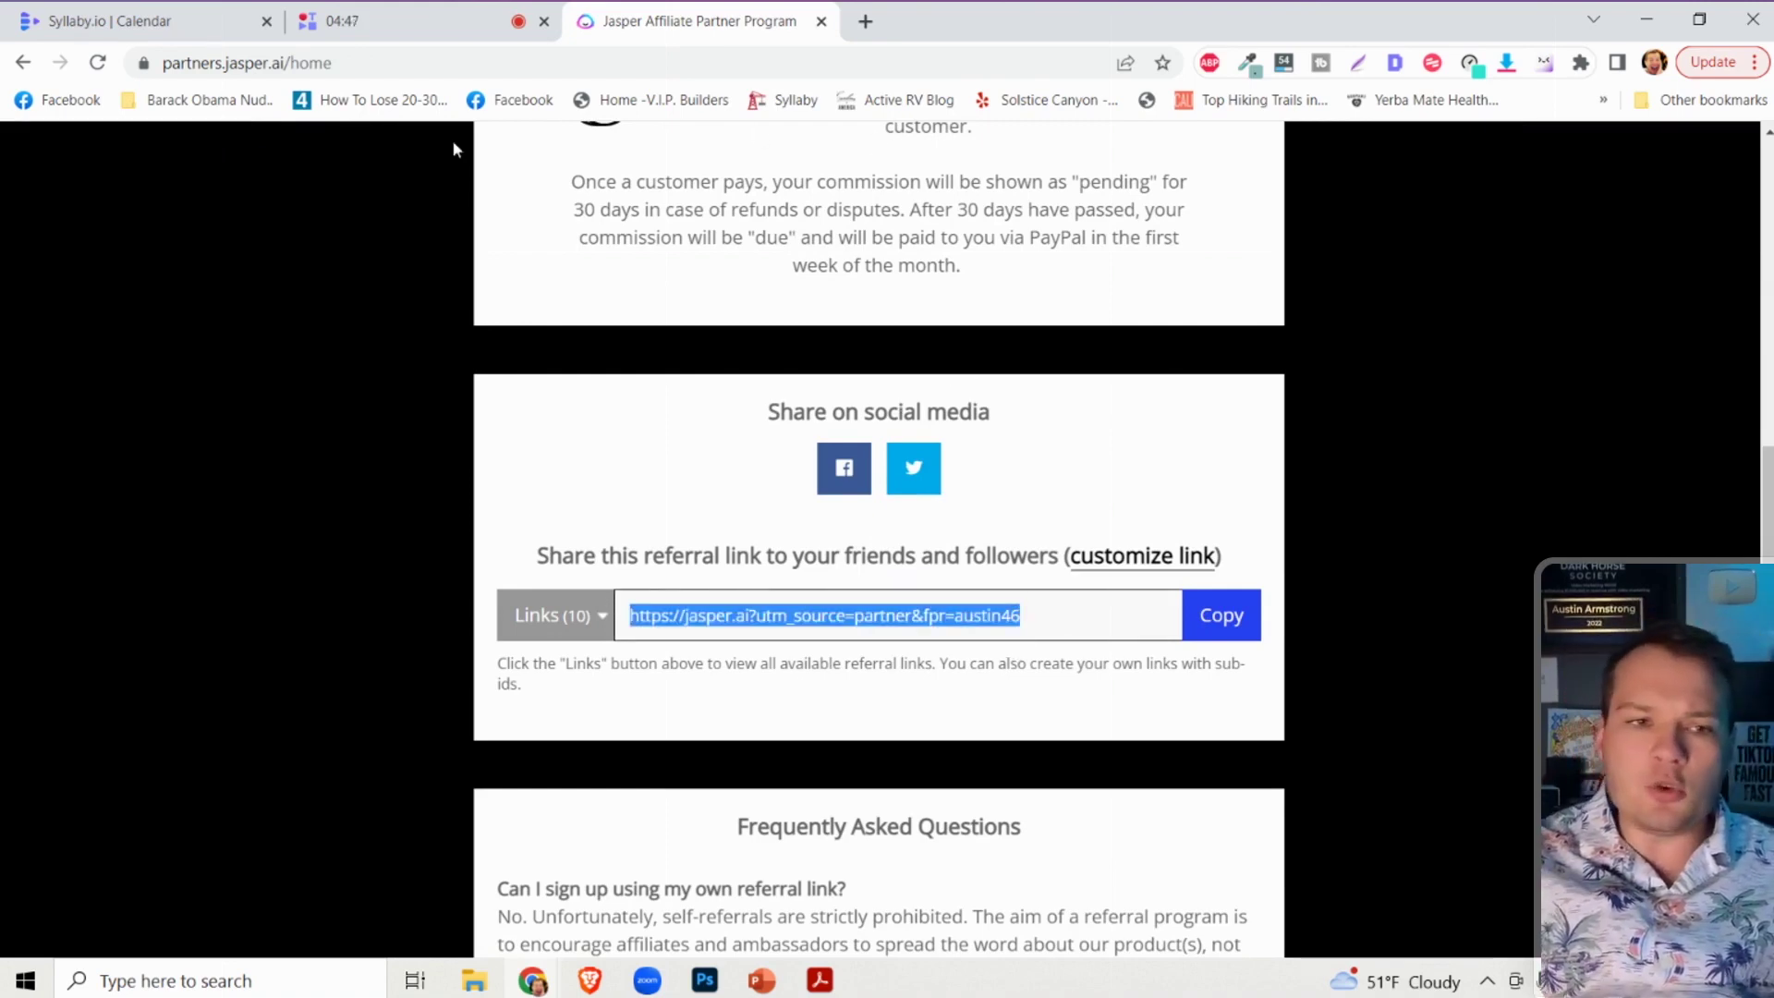
pyautogui.click(138, 20)
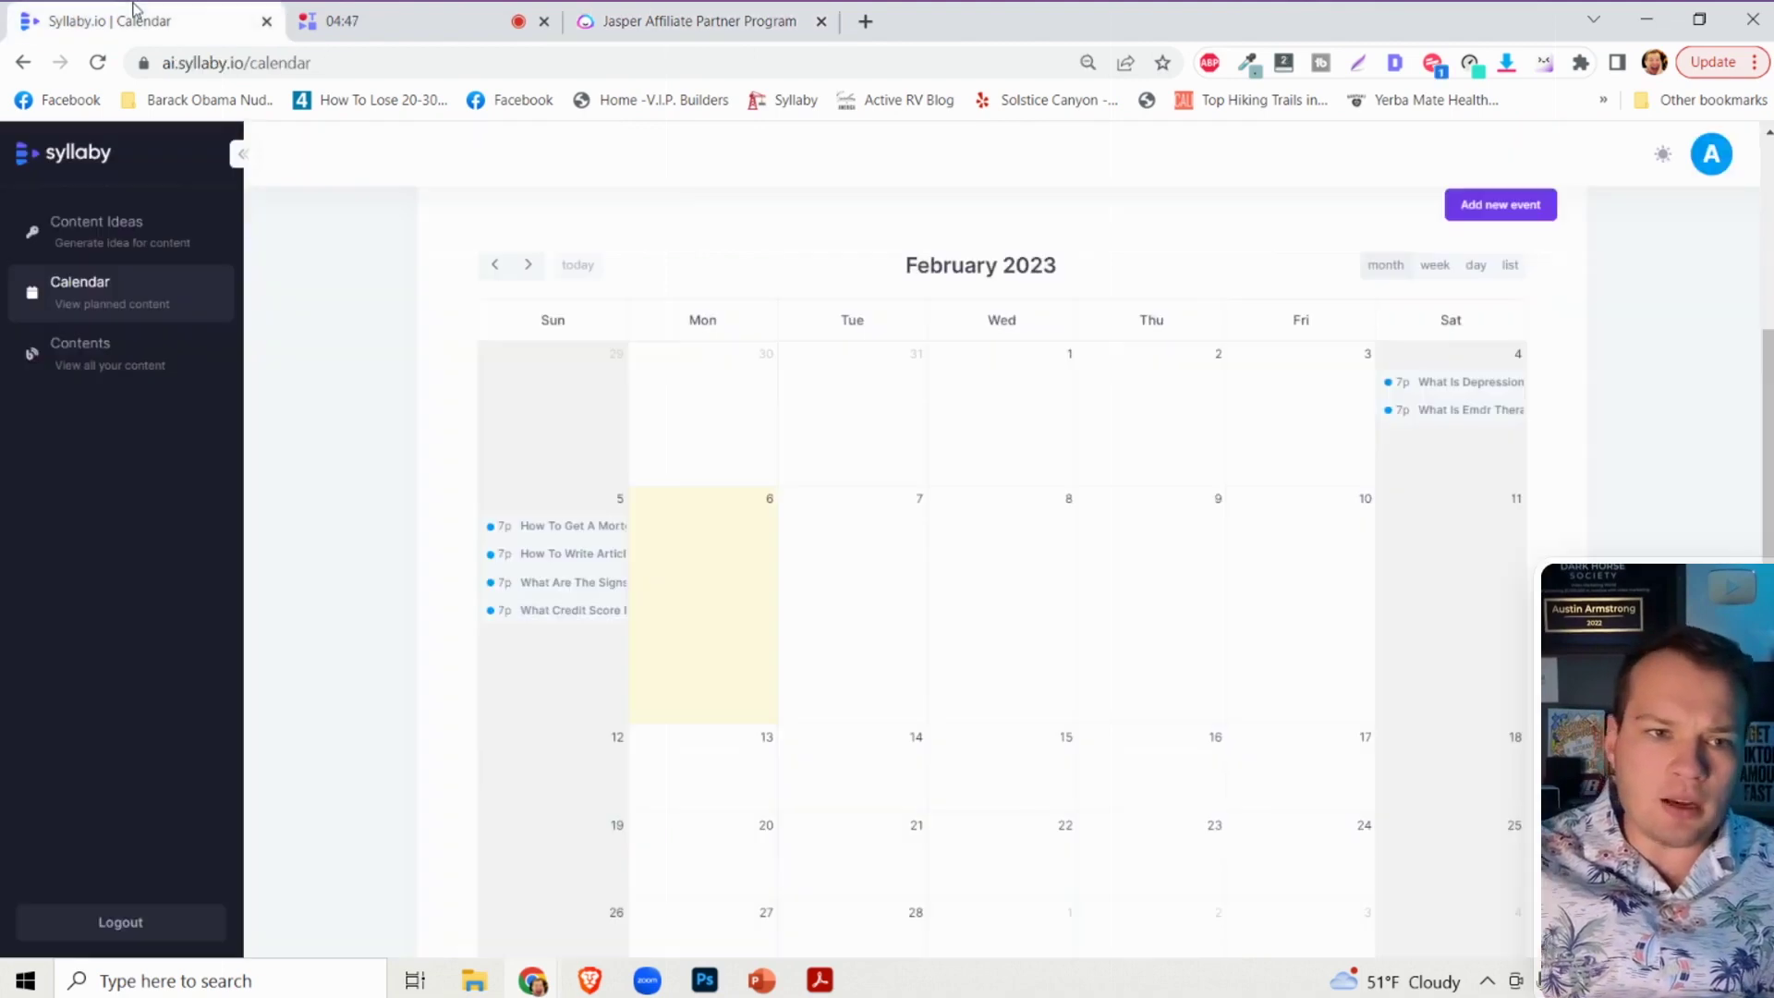
# In a new tab, search tiktok and open the SEO & TikTok Marketing Agency profile.
pyautogui.click(869, 20)
pyautogui.write('tiktok')
pyautogui.press('Down')
pyautogui.press('Down')
pyautogui.press('Down')
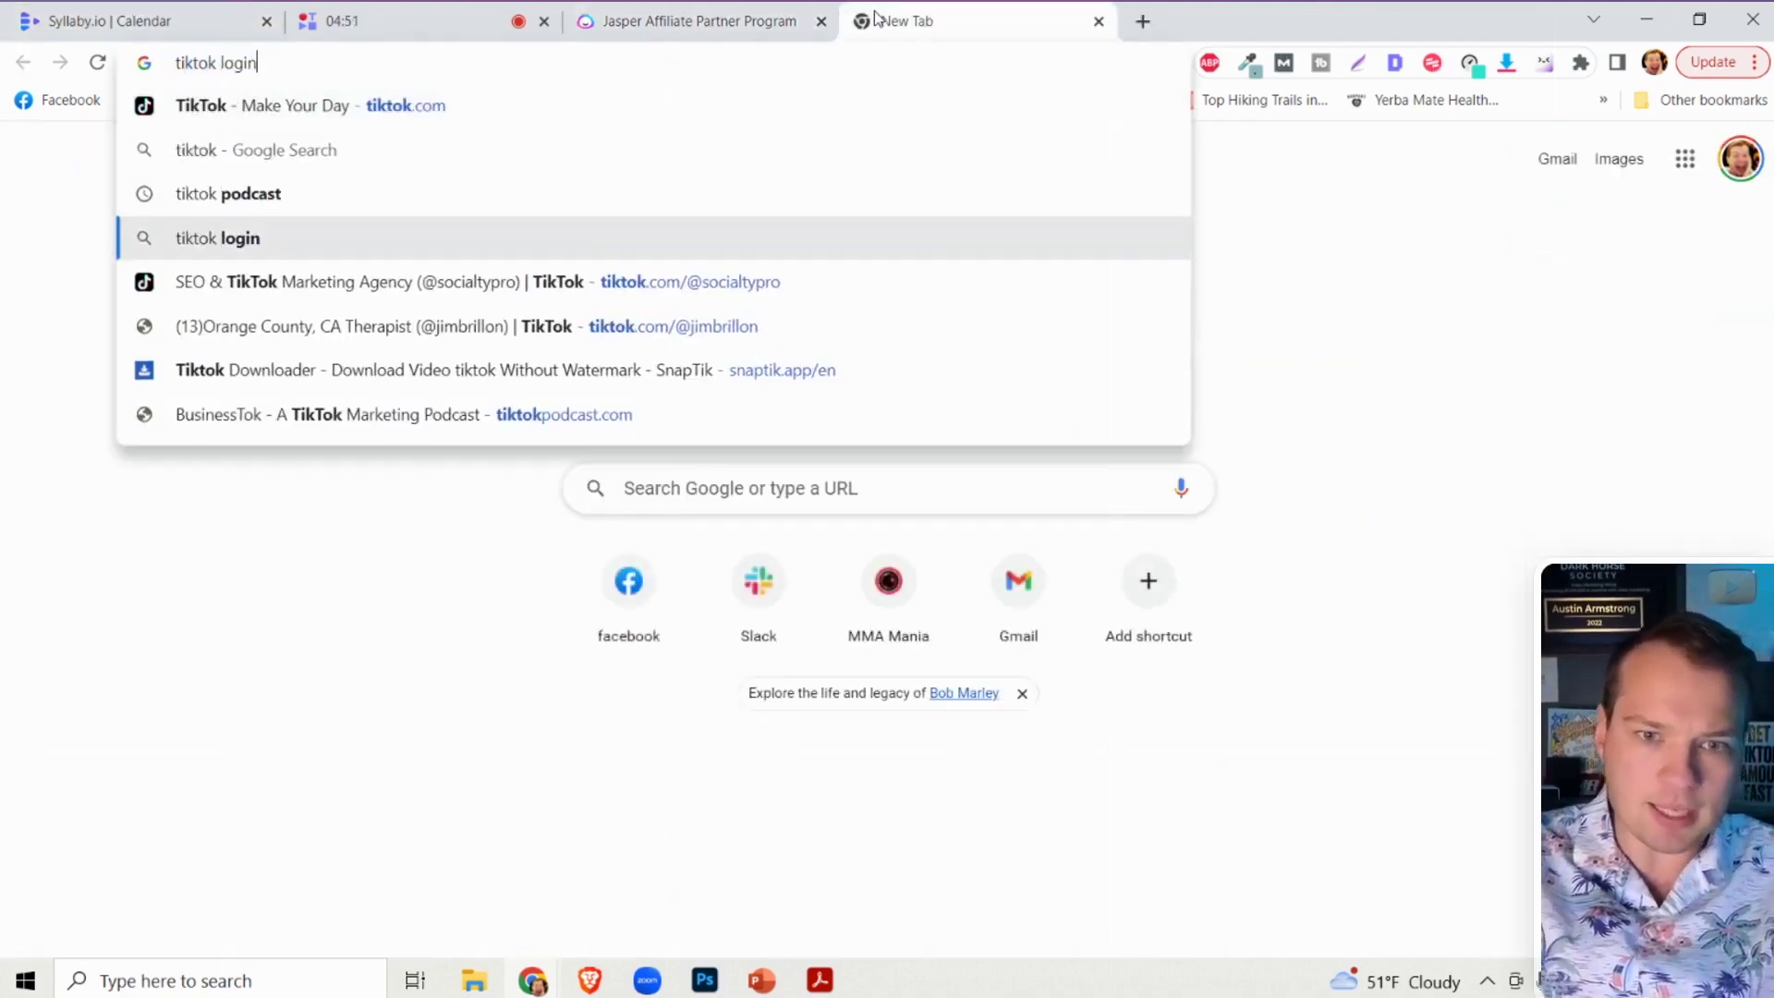
pyautogui.press('Down')
pyautogui.press('Return')
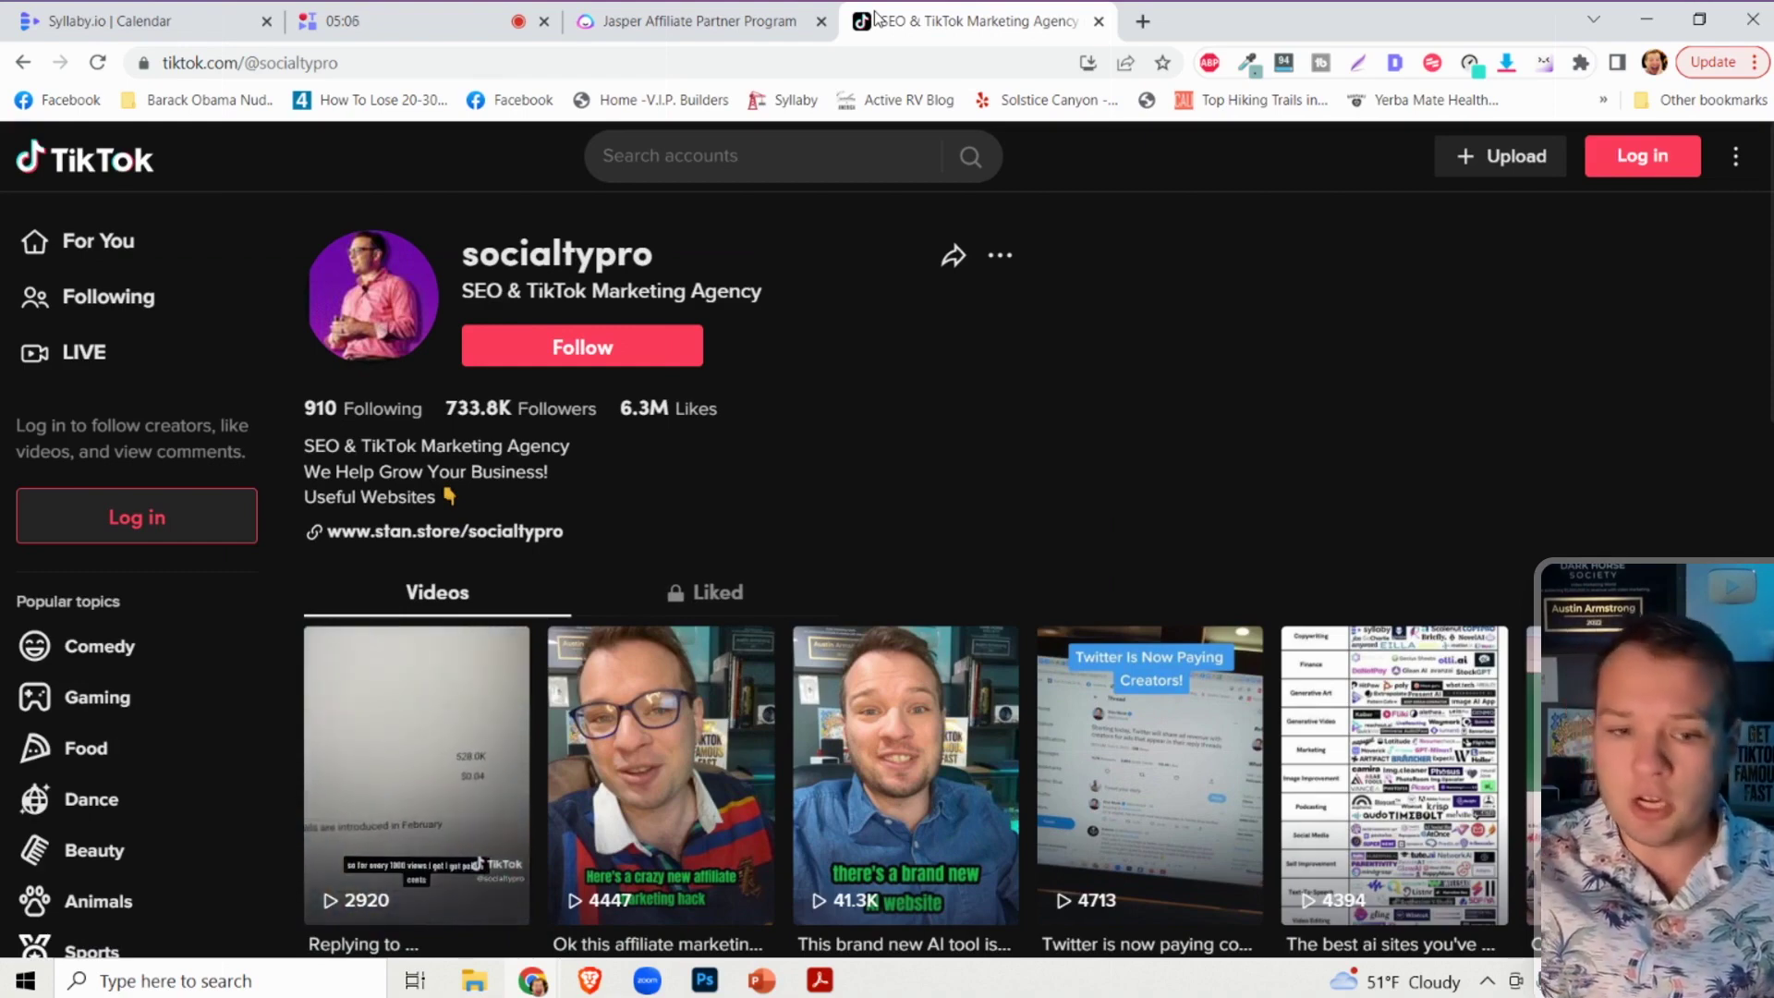
pyautogui.scroll(-4, 1351, 316)
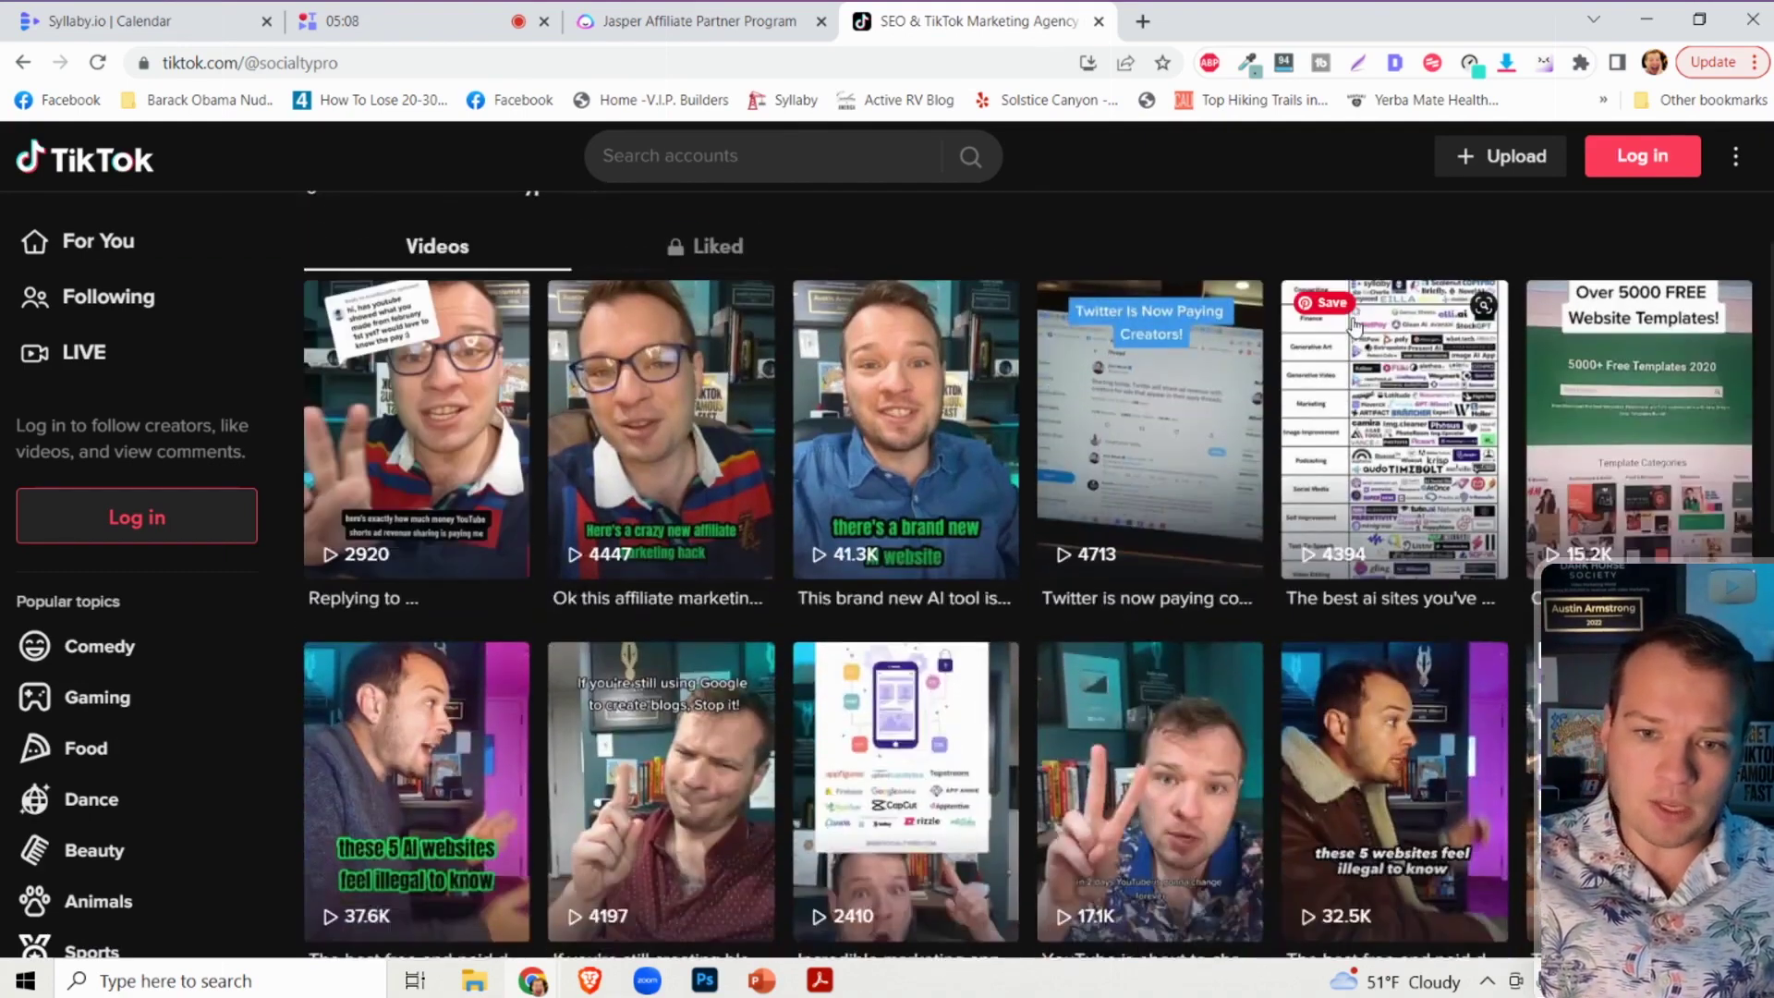
pyautogui.scroll(2, 1350, 316)
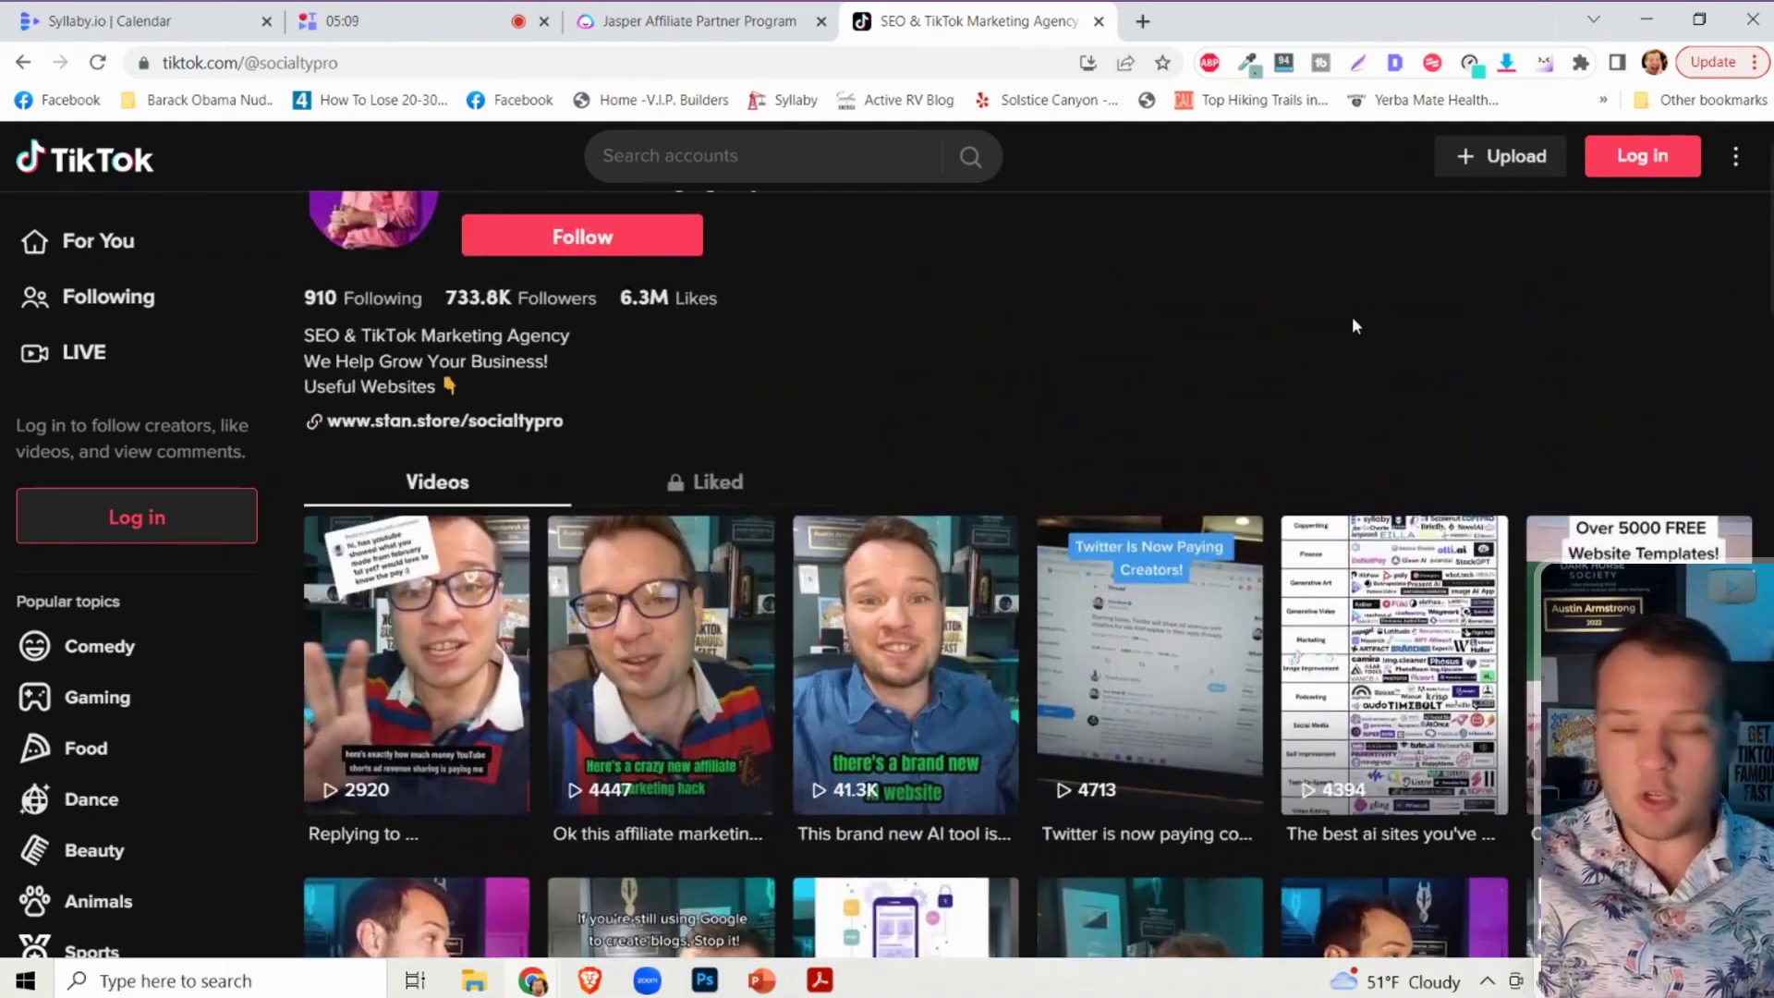
# Open the saved Jasper article from Syllaby's contents list for editing.
pyautogui.click(143, 17)
pyautogui.click(92, 355)
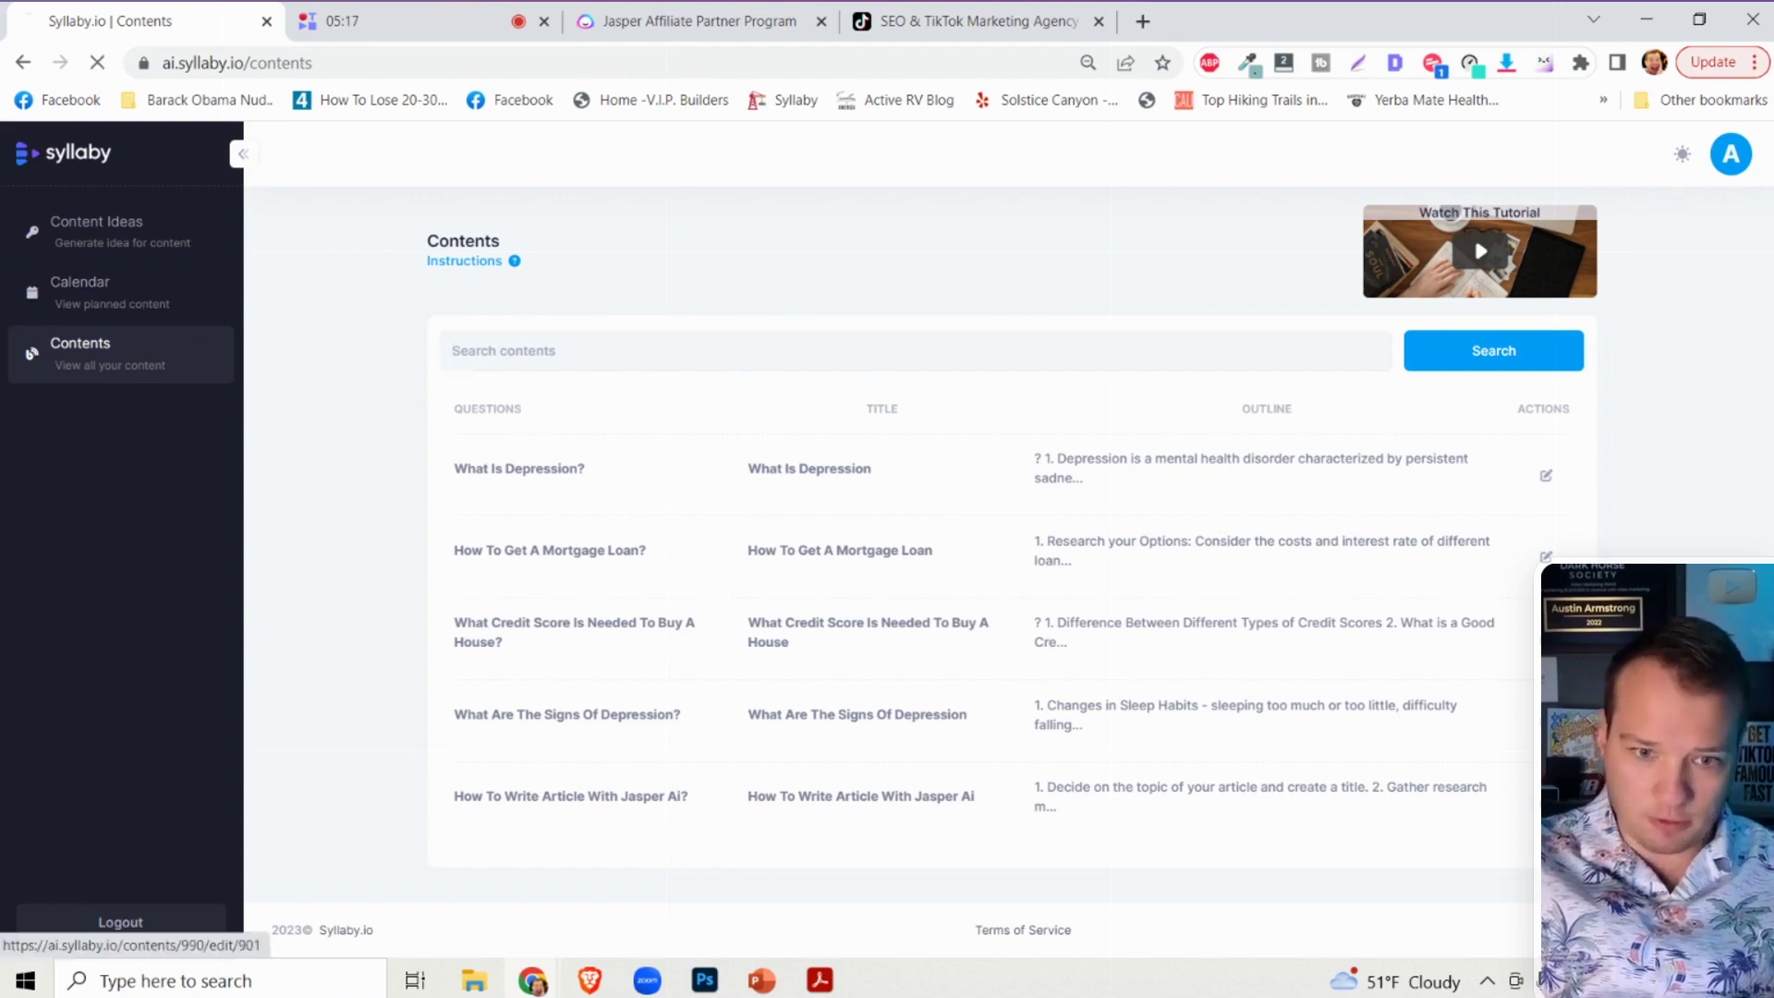
pyautogui.click(968, 800)
pyautogui.scroll(-8, 647, 730)
pyautogui.scroll(-1, 904, 580)
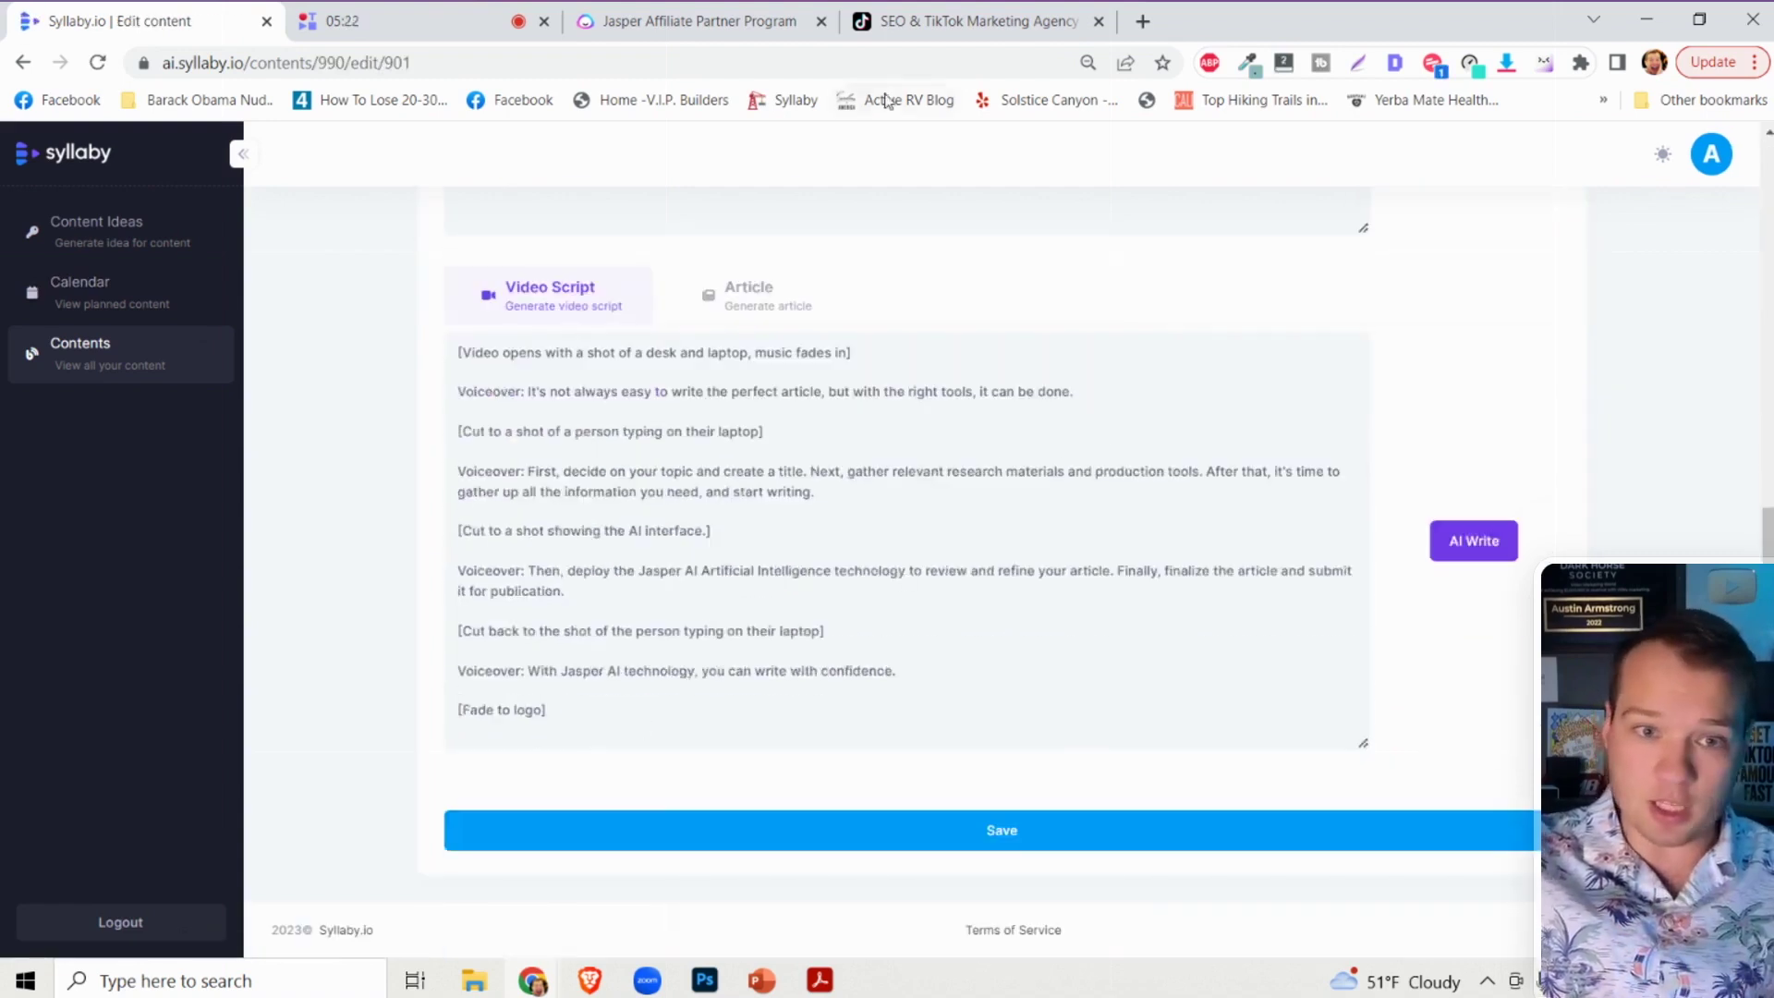
# Back on the TikTok profile, follow the stan.store link in its bio.
pyautogui.click(699, 14)
pyautogui.click(981, 11)
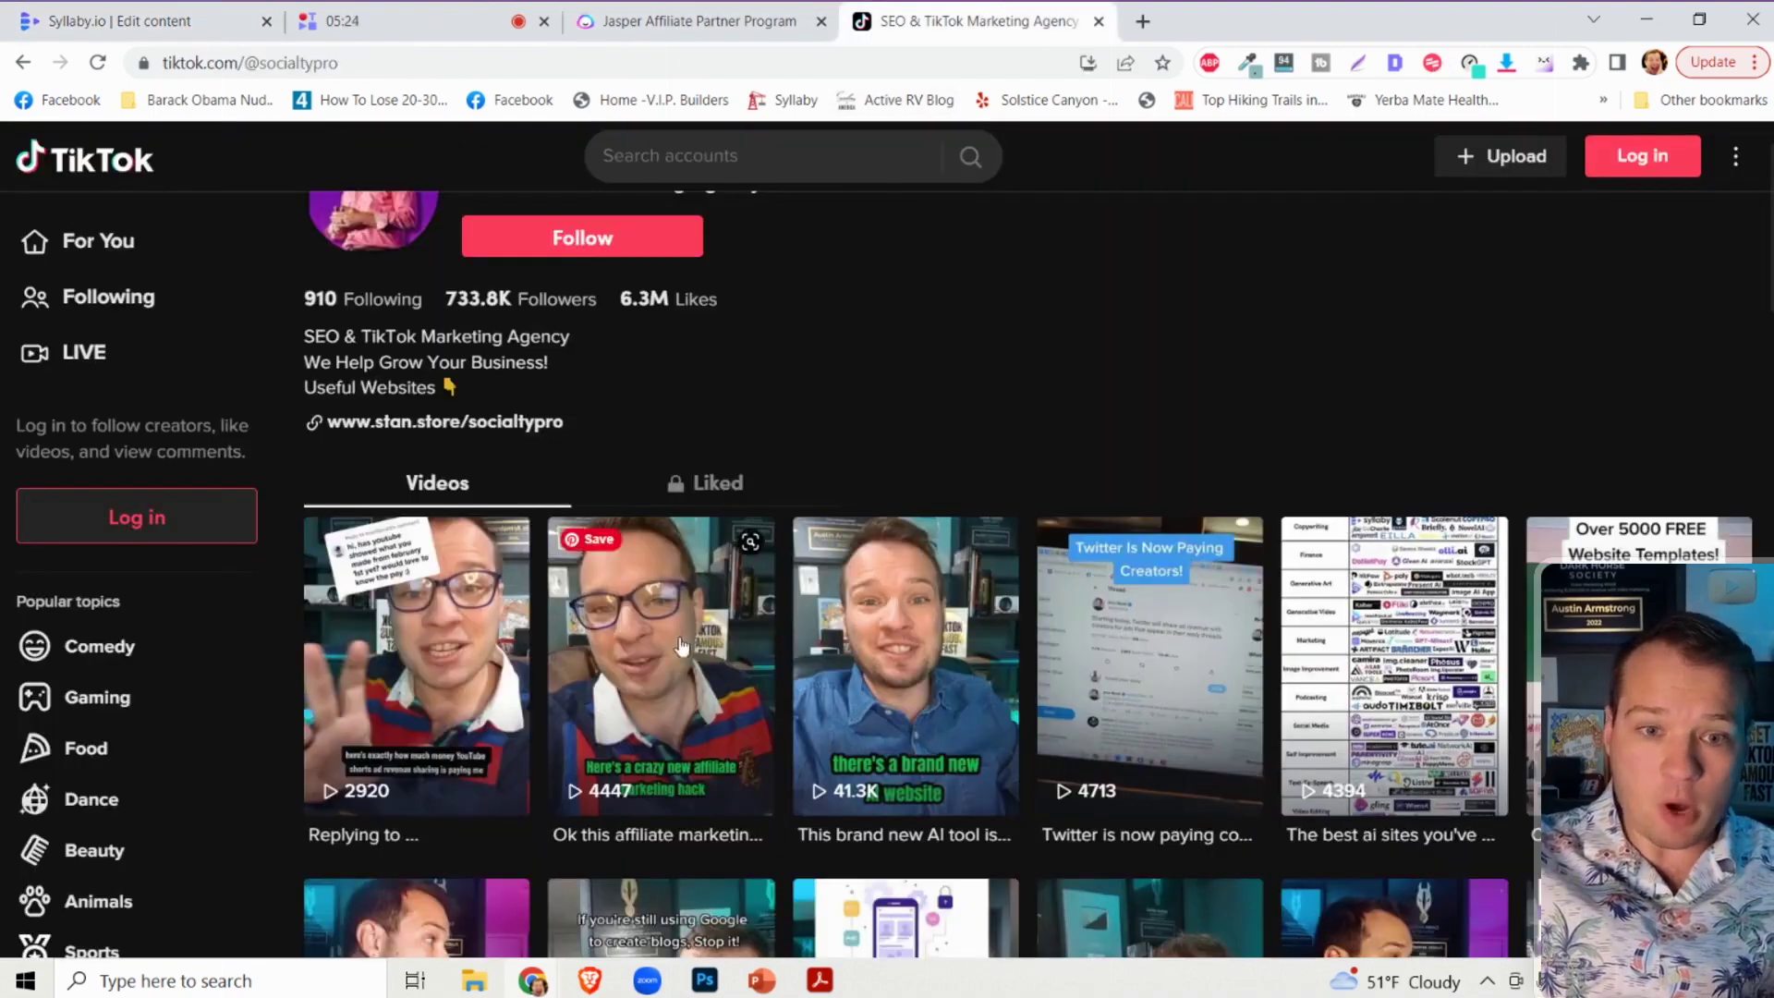
pyautogui.scroll(-1, 1192, 423)
pyautogui.scroll(3, 1192, 428)
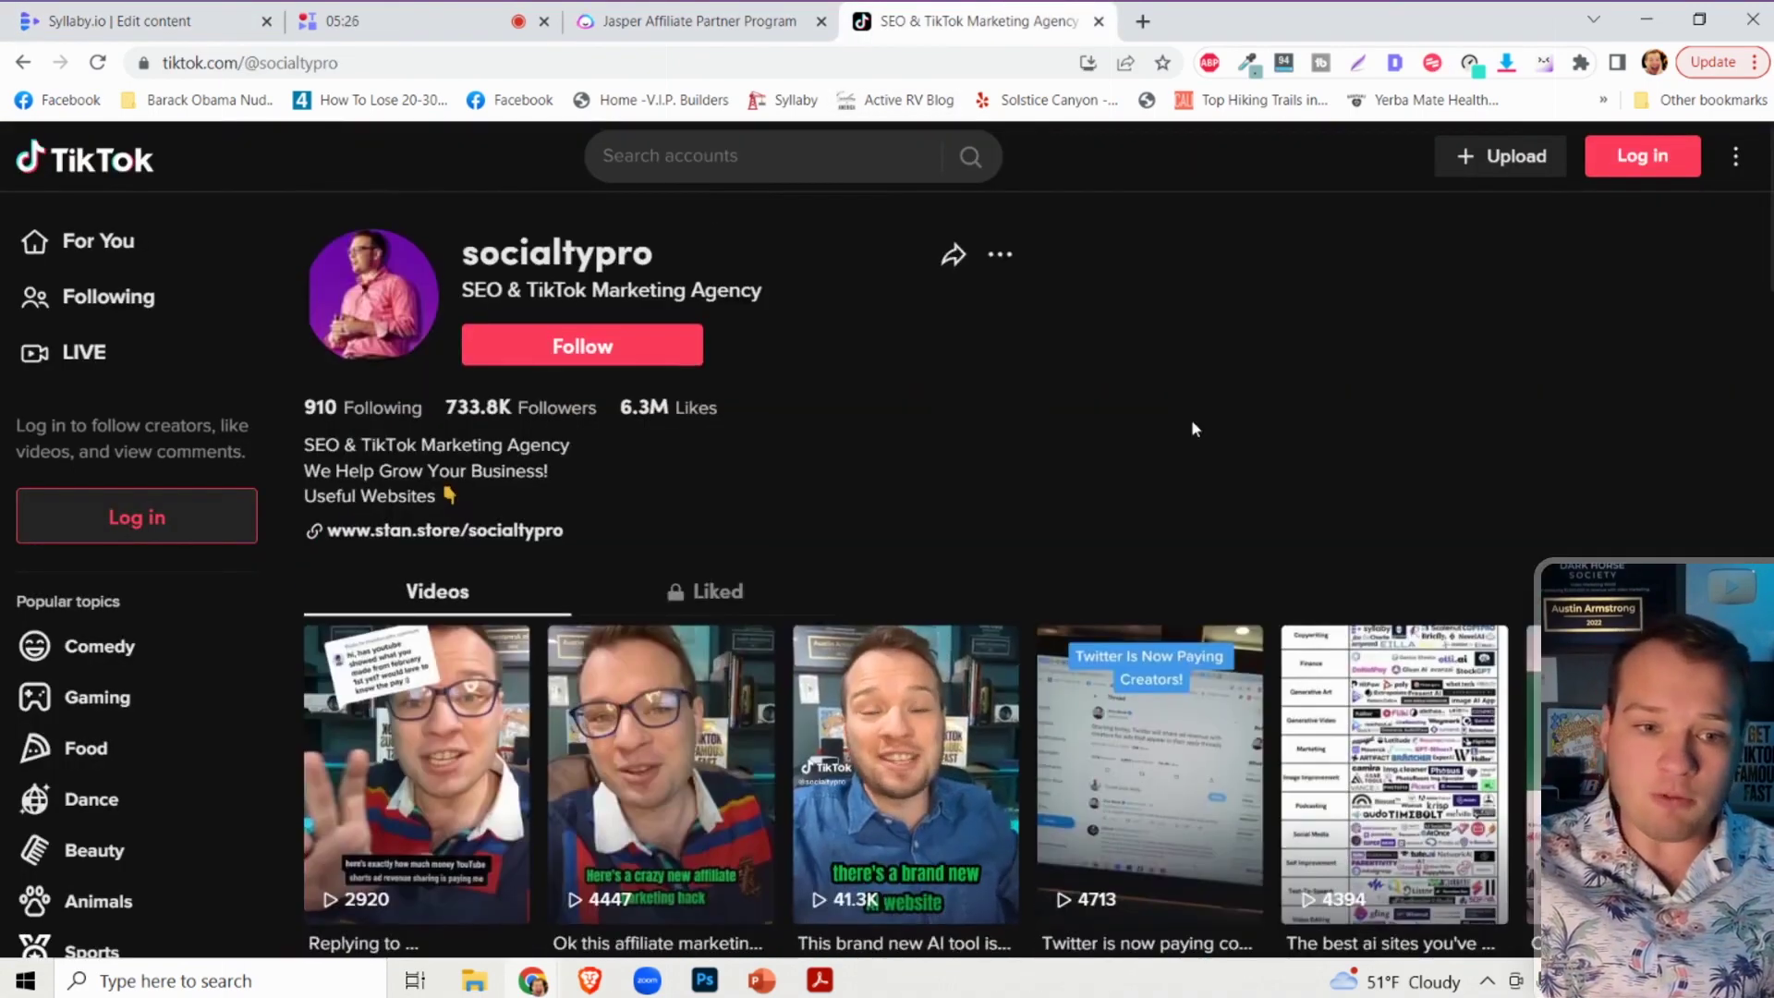
pyautogui.click(433, 529)
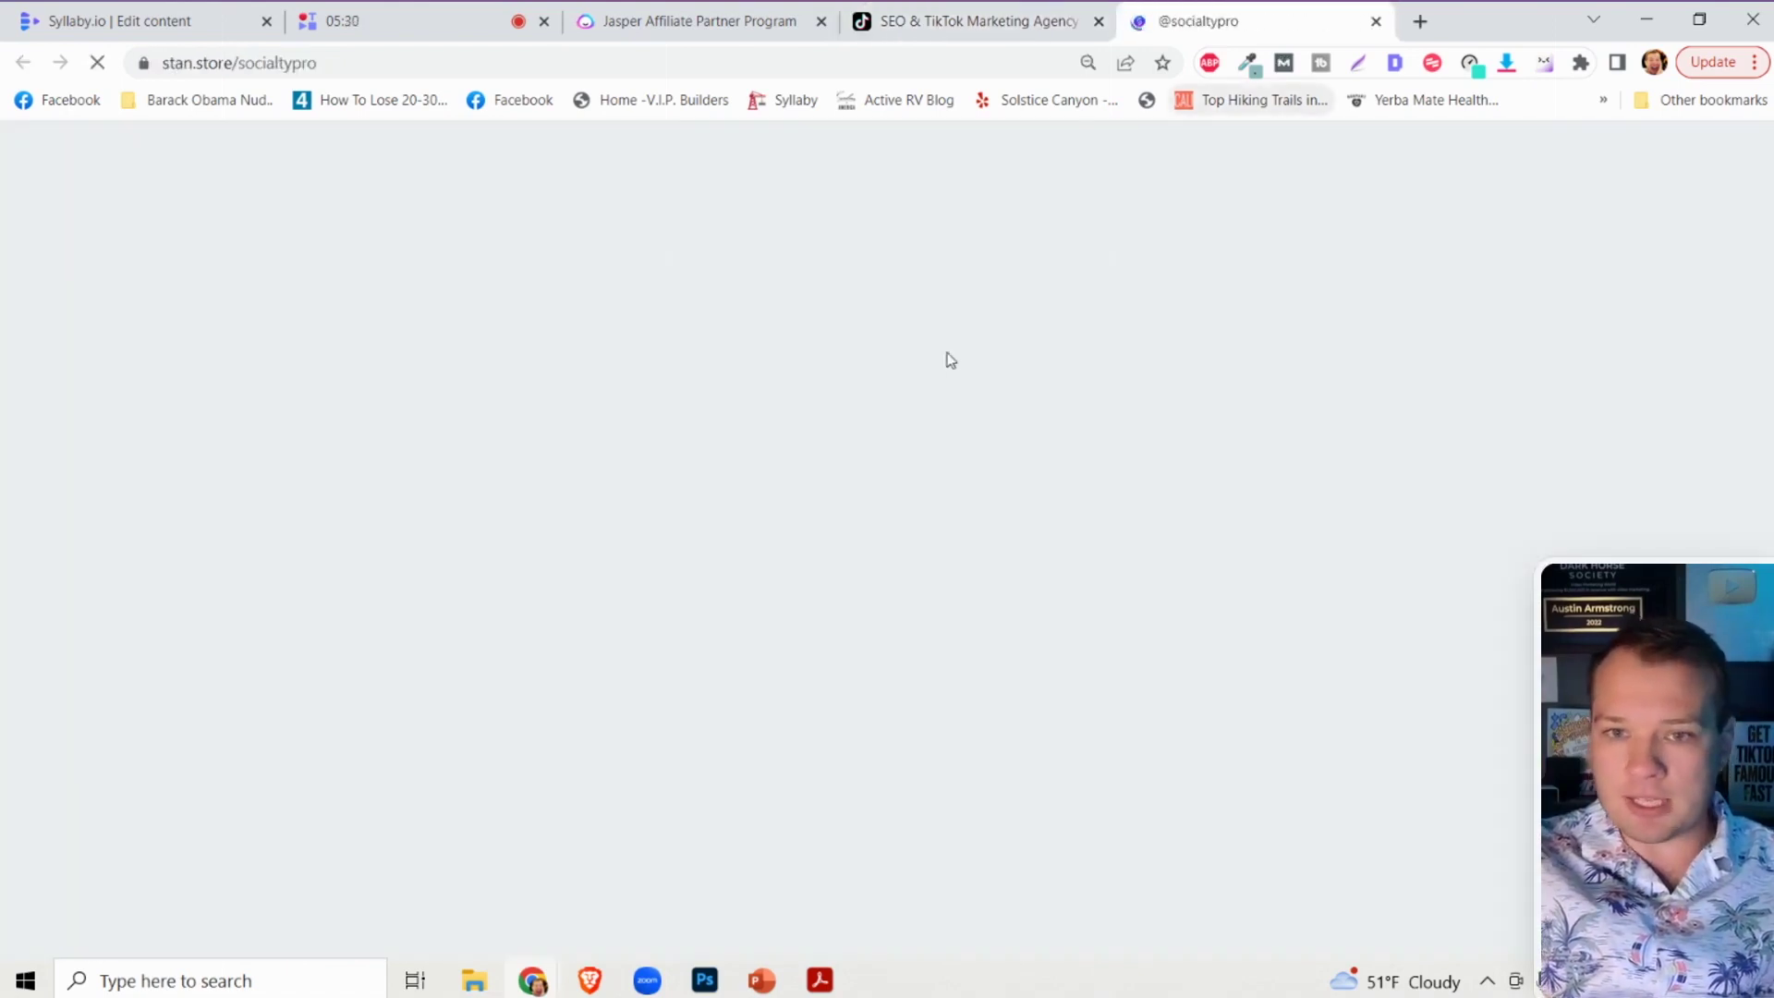
# Browse the stan.store/socialtypro page, checking the TikTok profile tab in between.
pyautogui.scroll(-4, 1053, 408)
pyautogui.scroll(4, 1052, 409)
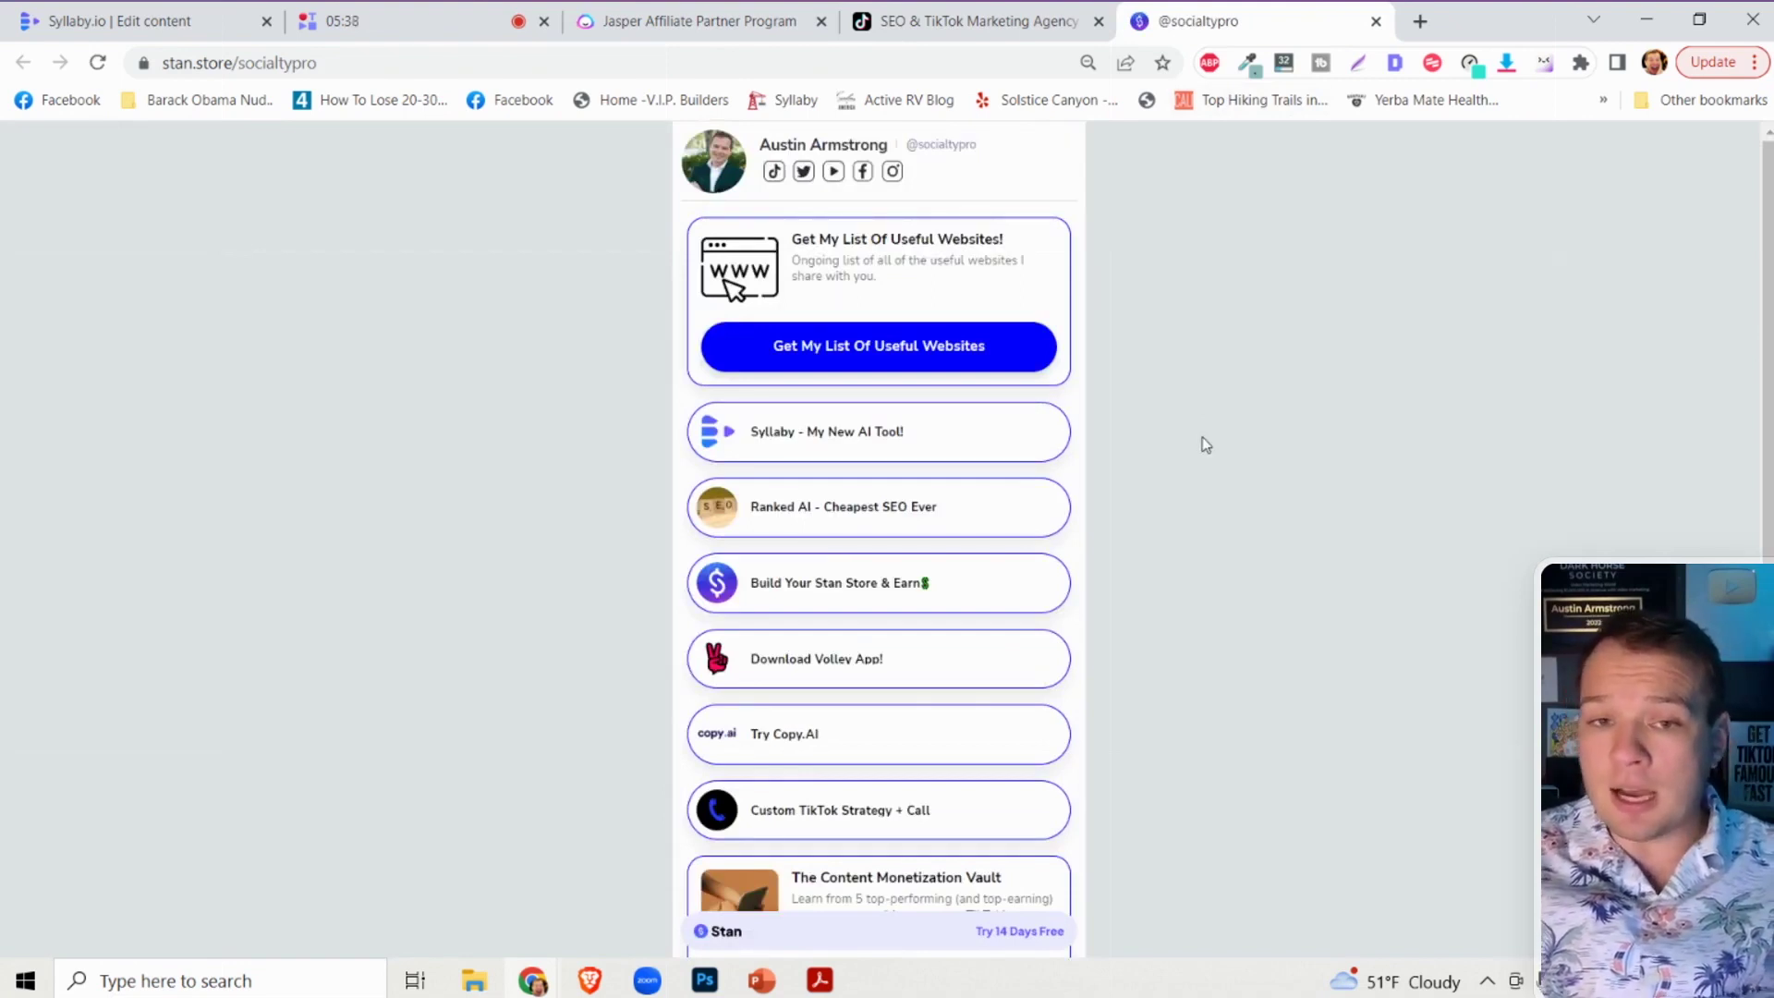
pyautogui.click(988, 19)
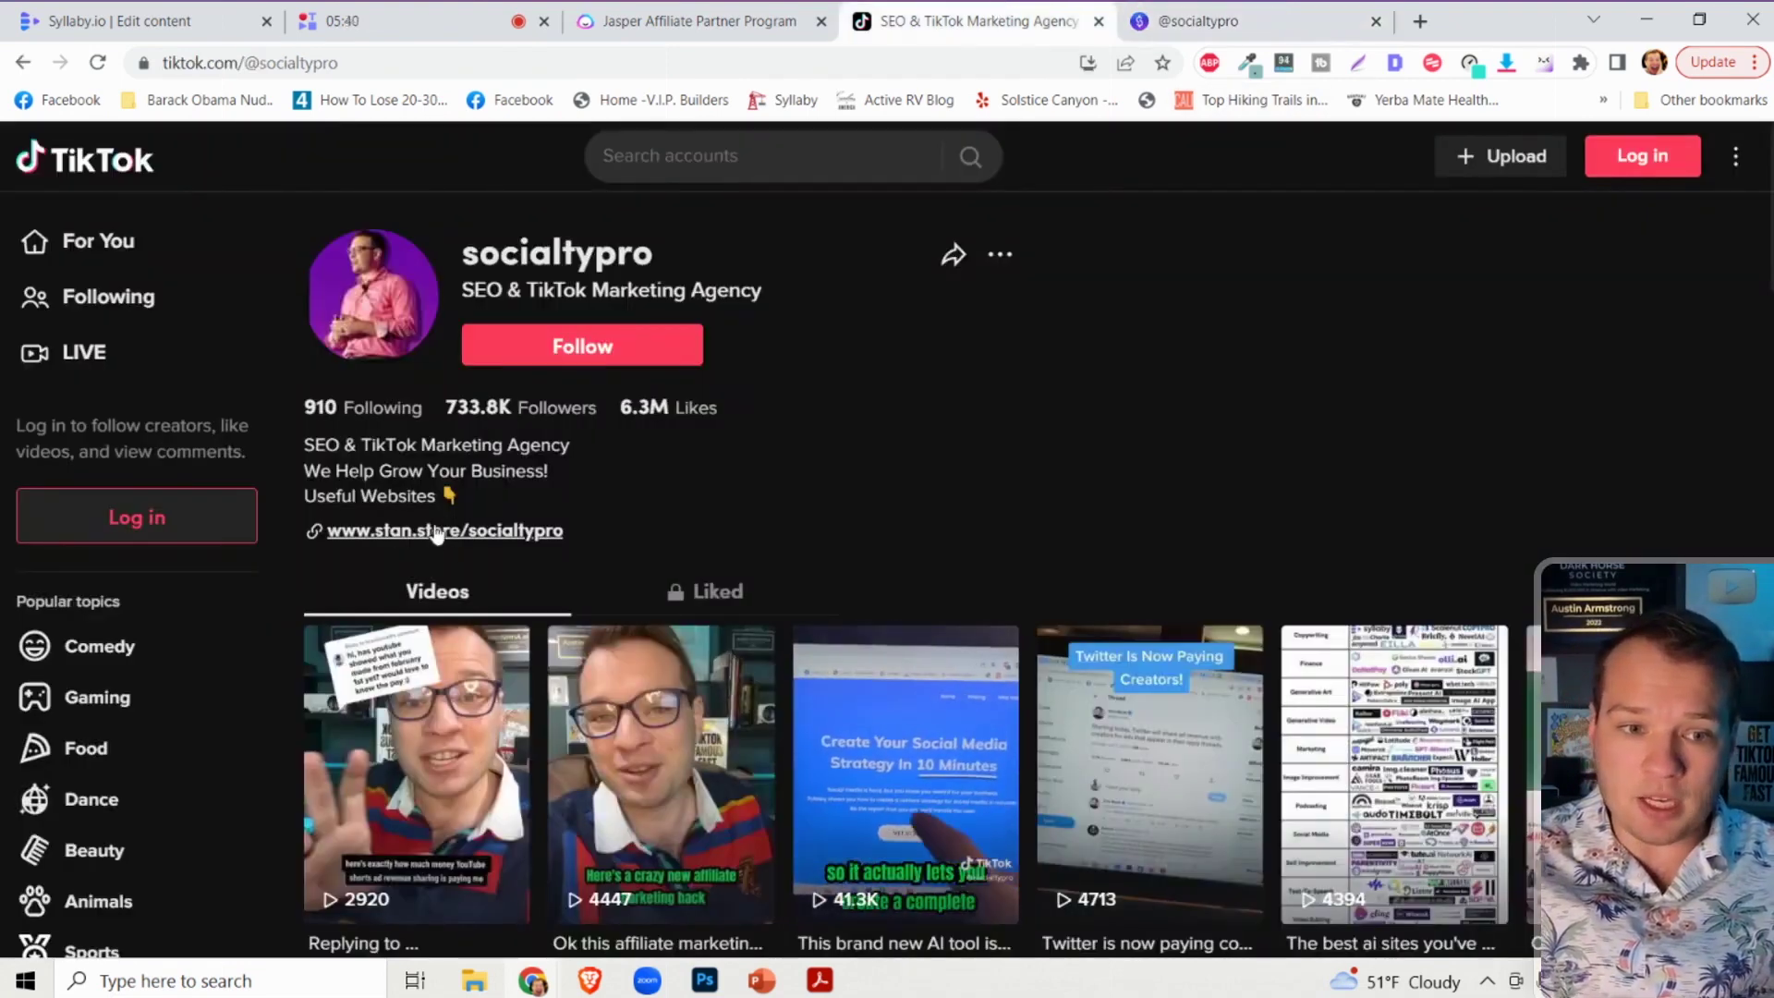
pyautogui.click(1298, 18)
# Highlight the 'Ranked AI - Cheapest SEO Ever' link, then return to Syllaby's script editor.
pyautogui.scroll(-1, 1101, 368)
pyautogui.scroll(1, 1101, 367)
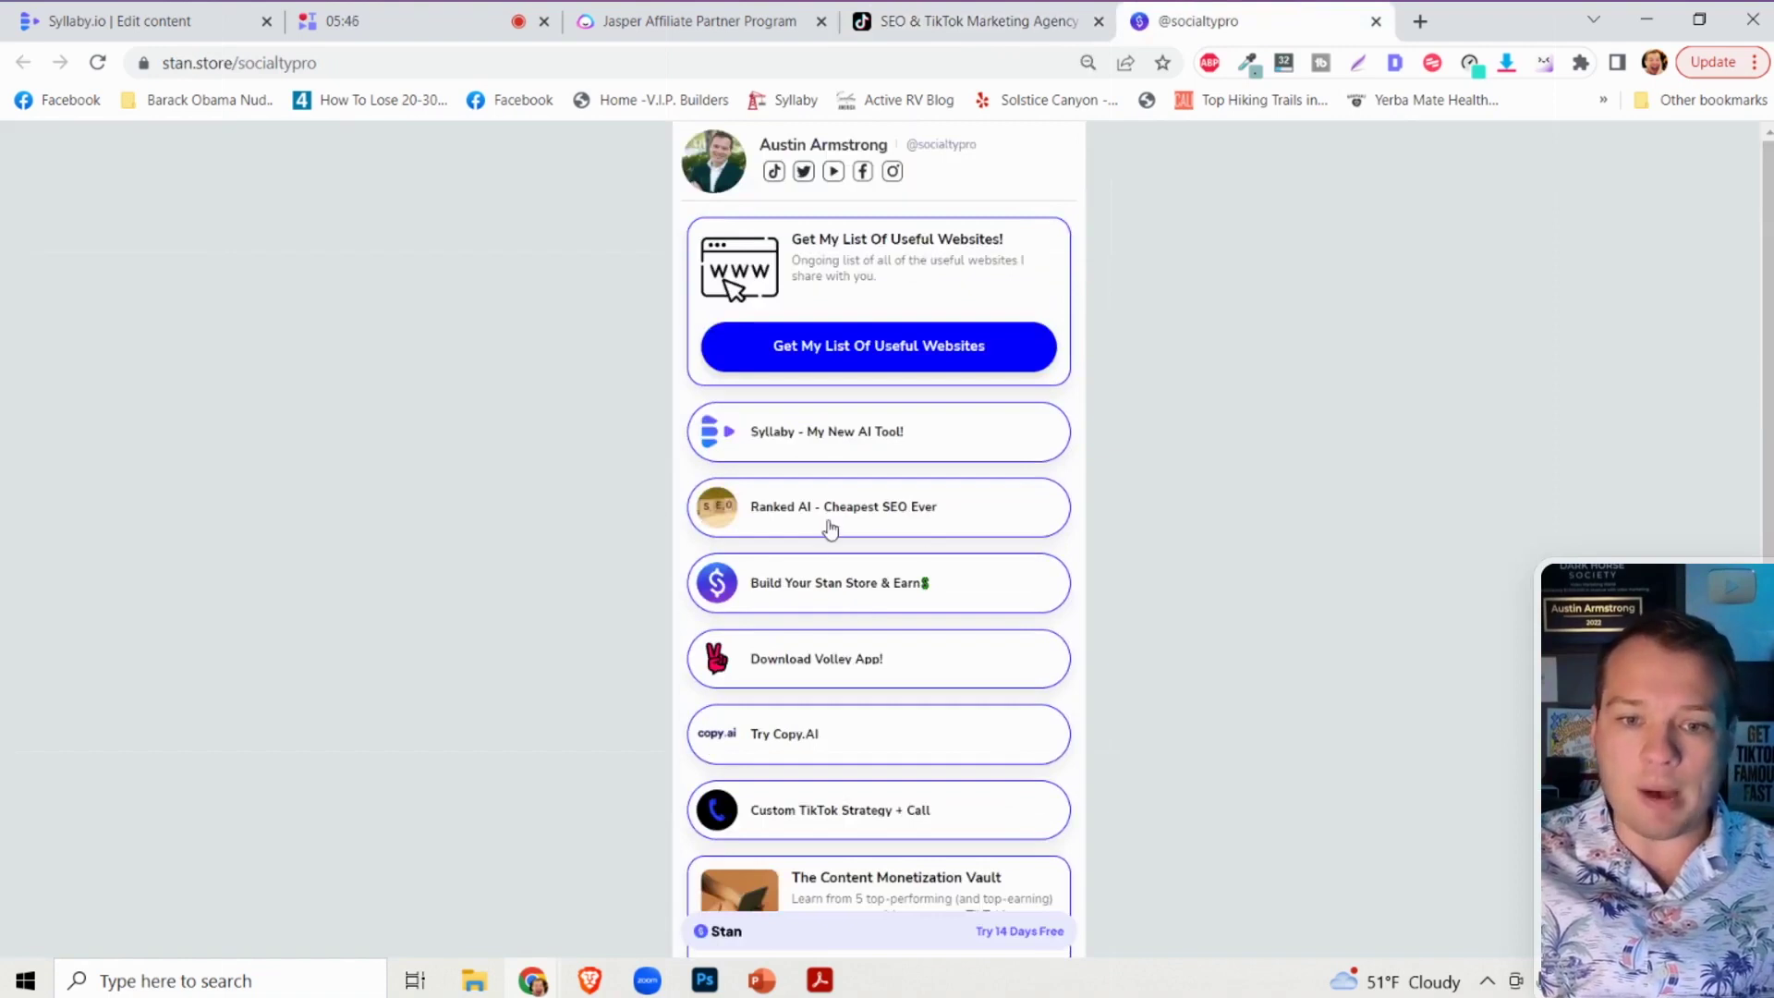
pyautogui.moveTo(686, 476); pyautogui.dragTo(954, 534)
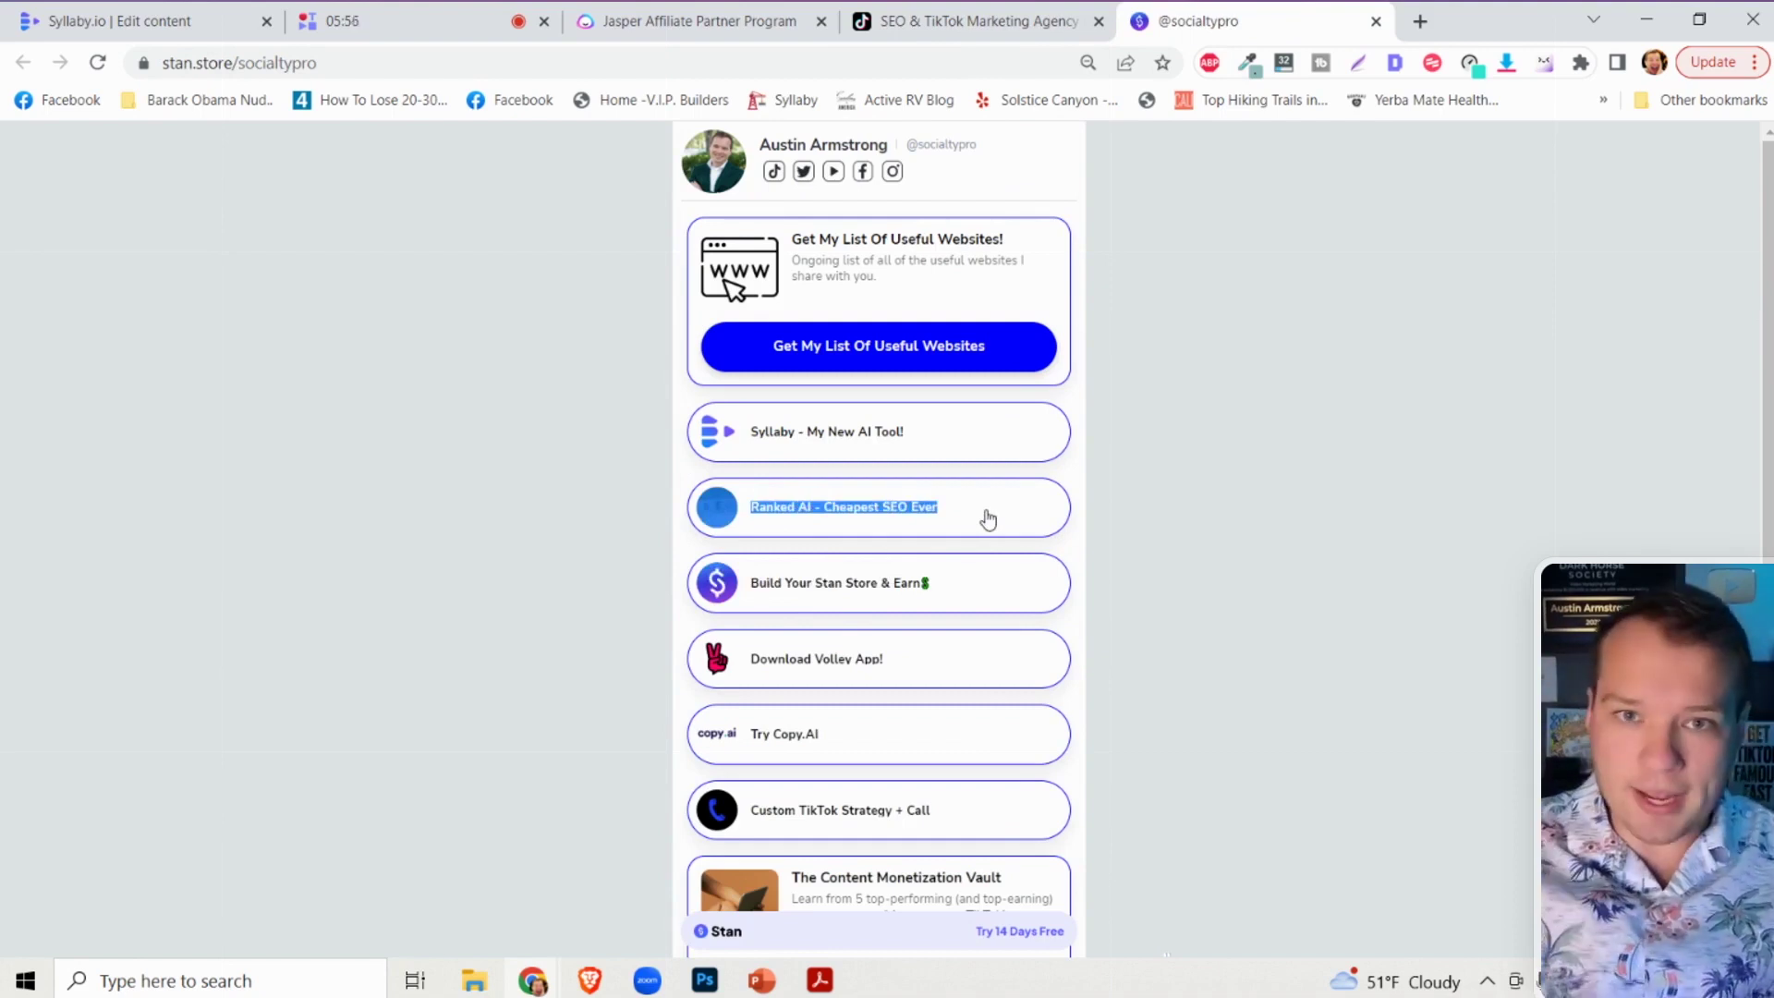
pyautogui.click(1141, 657)
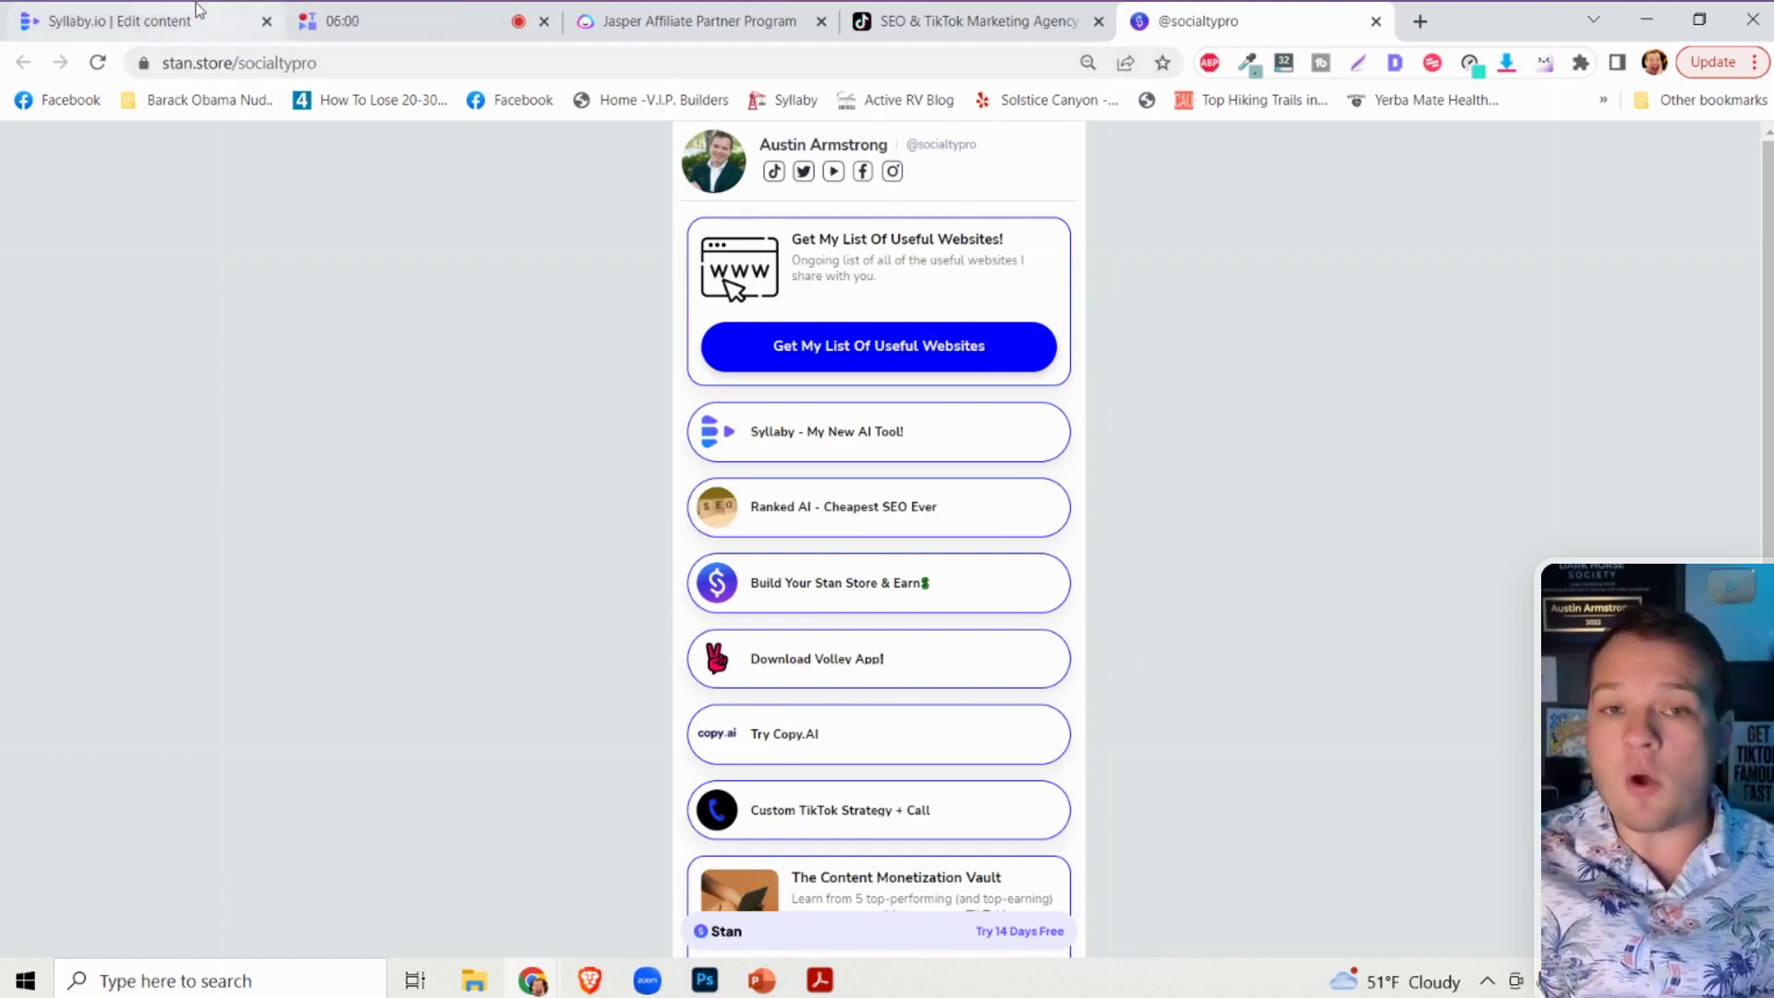
pyautogui.click(157, 13)
# Leave the Jasper article edit page for Content Ideas via the sidebar.
pyautogui.scroll(5, 239, 175)
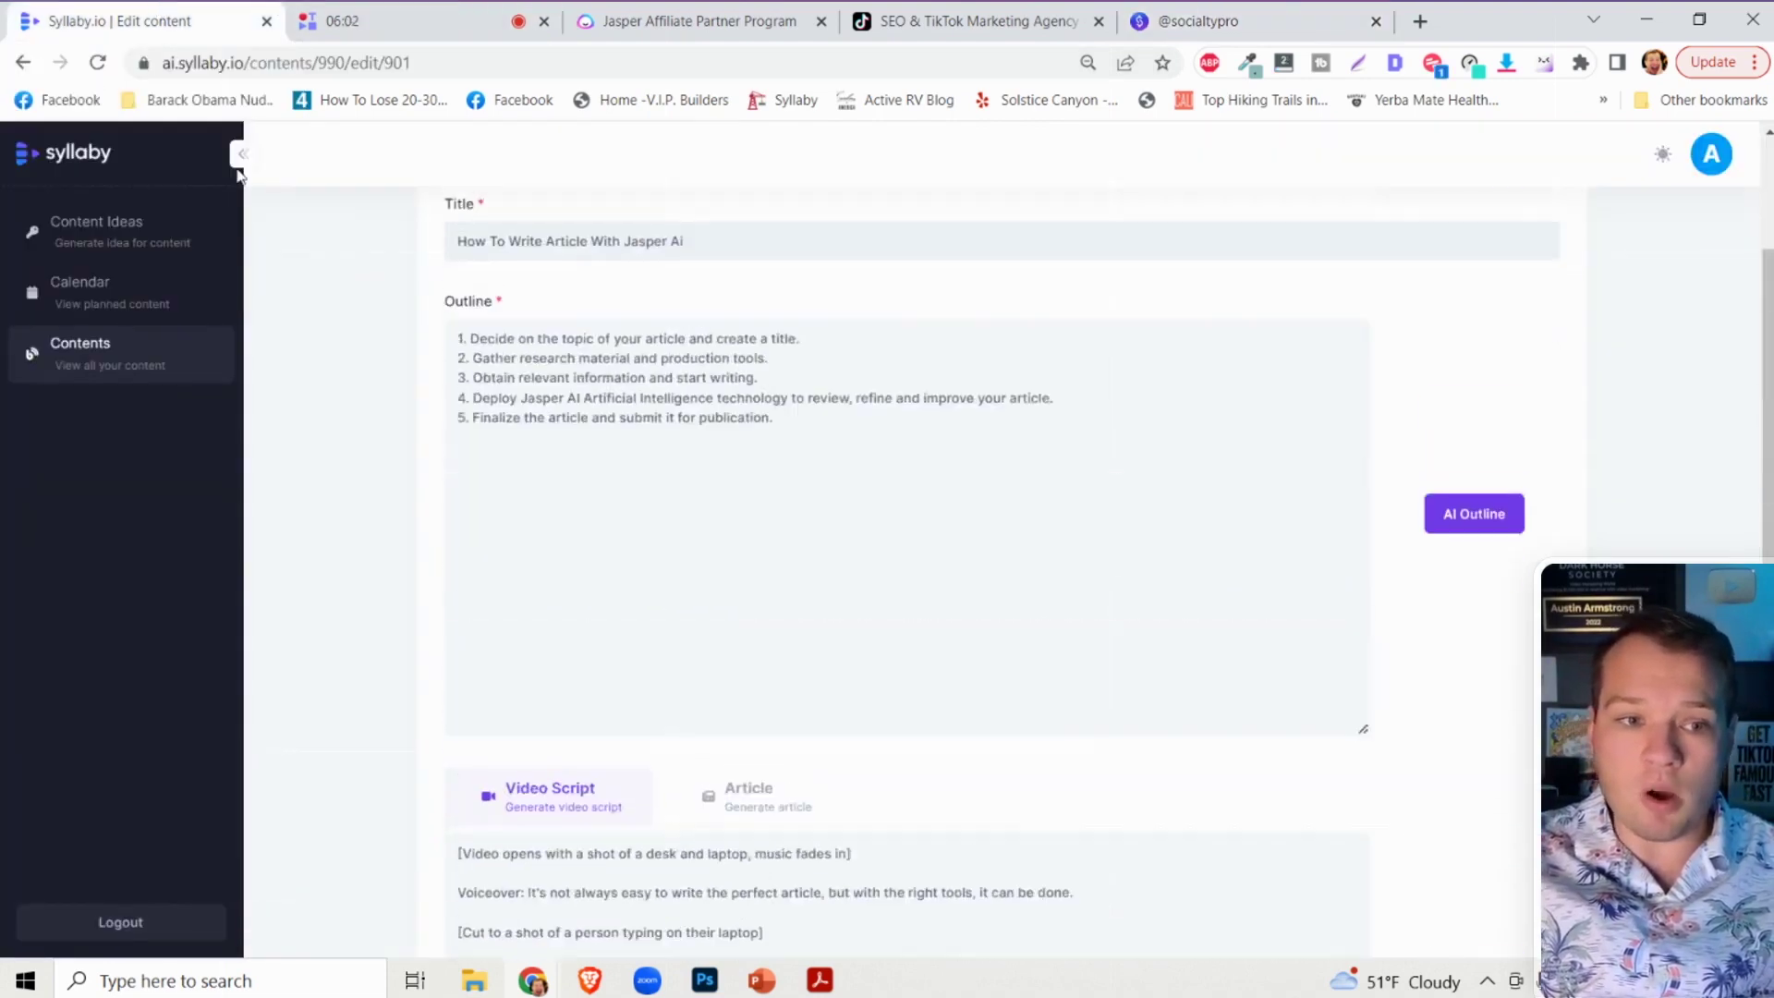
pyautogui.click(102, 235)
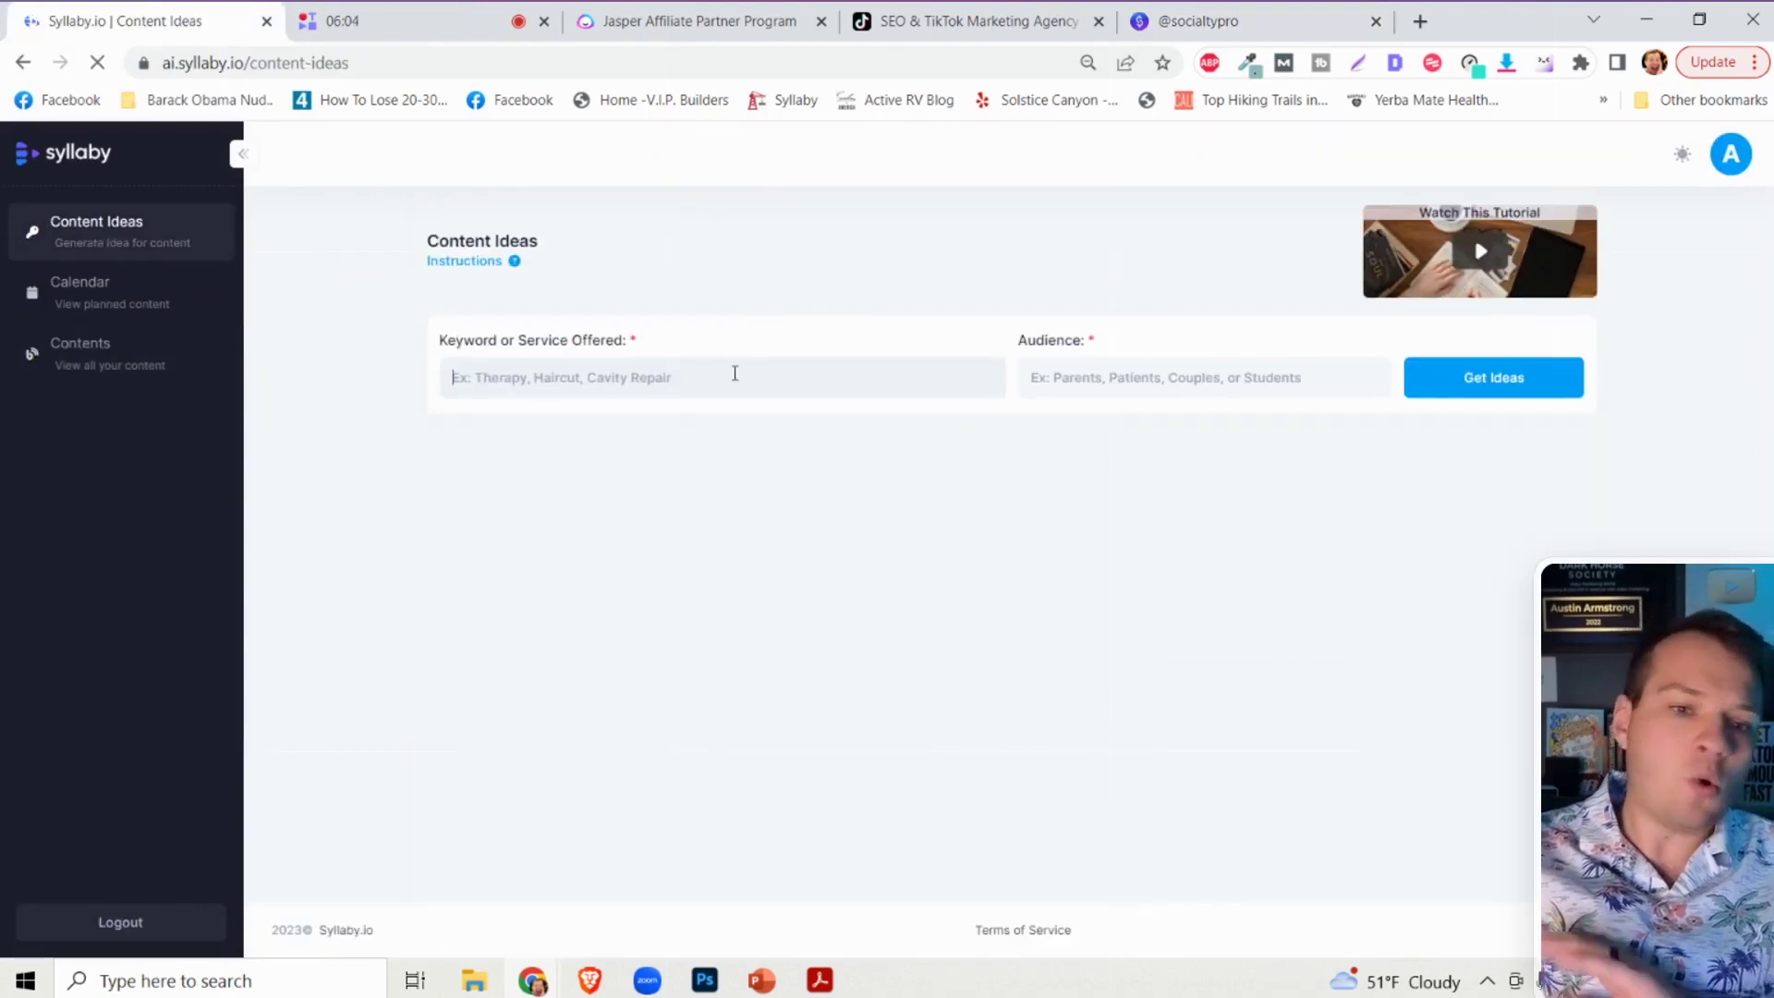